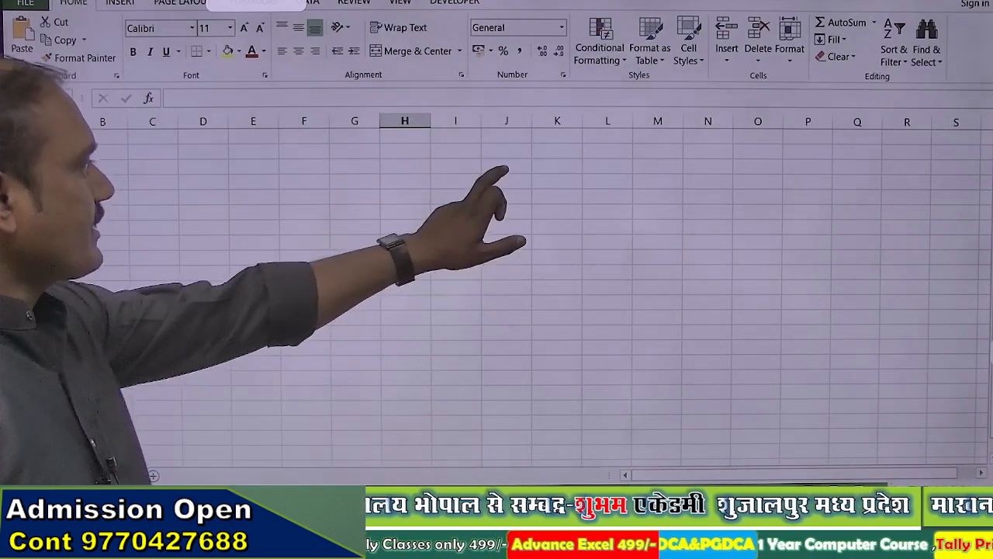
Step: Add Sheet2 beside Sheet1, then return to Sheet1 and select all its cells
{"action": "left_click", "coordinate": [502, 166]}
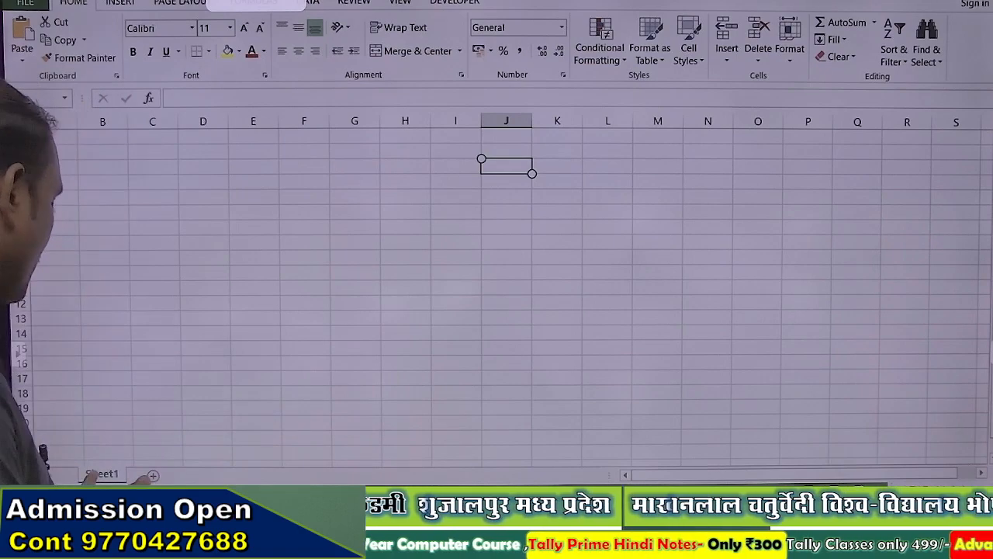
{"action": "left_click", "coordinate": [153, 475]}
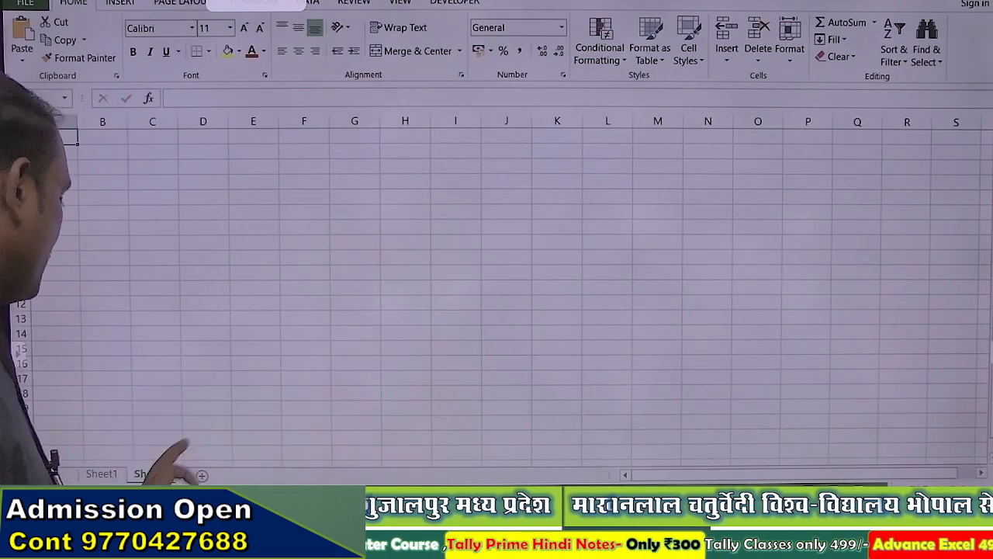
{"action": "left_click", "coordinate": [102, 474]}
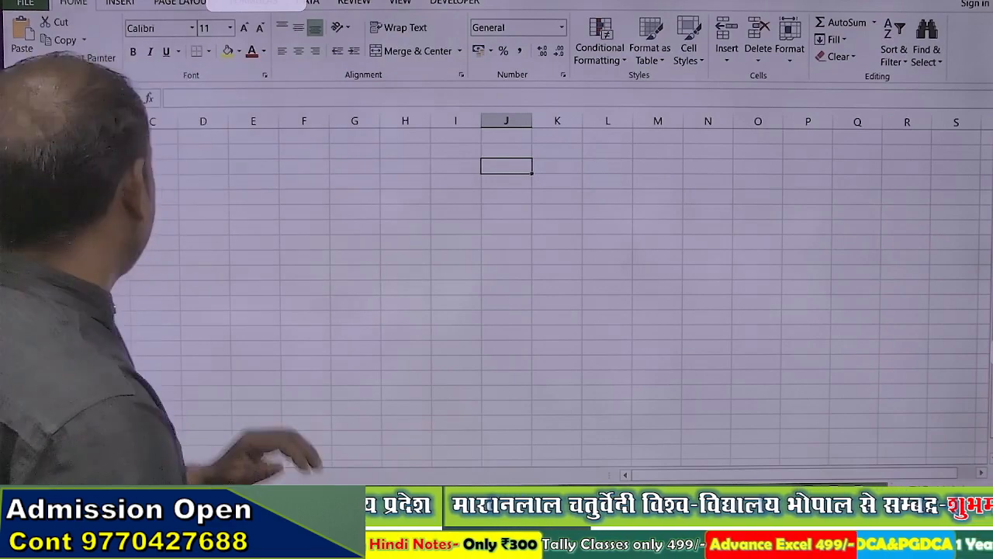
{"action": "left_click", "coordinate": [20, 122]}
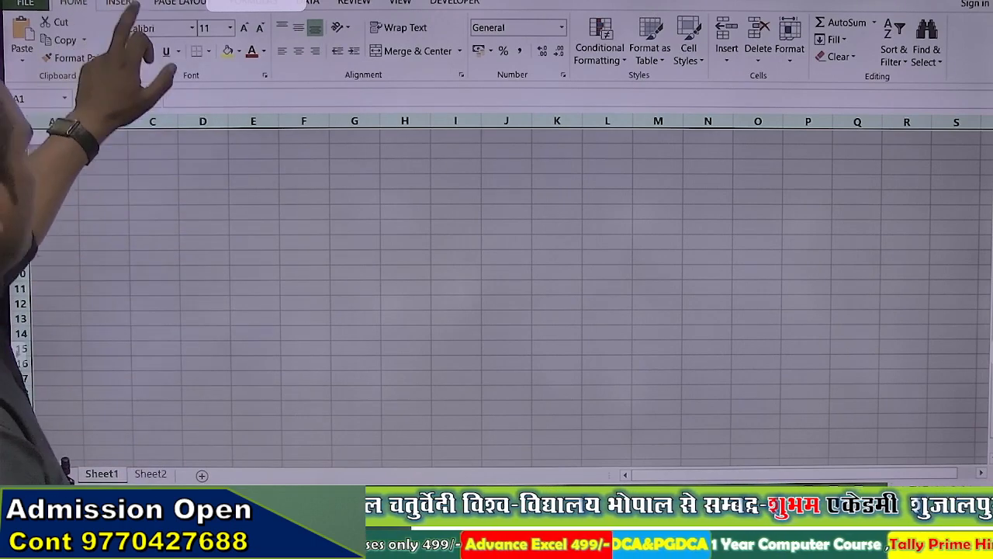
{"action": "left_click", "coordinate": [120, 2]}
Step: Fill every cell of Sheet1 with a pale grey-green background colour
{"action": "left_click", "coordinate": [74, 3]}
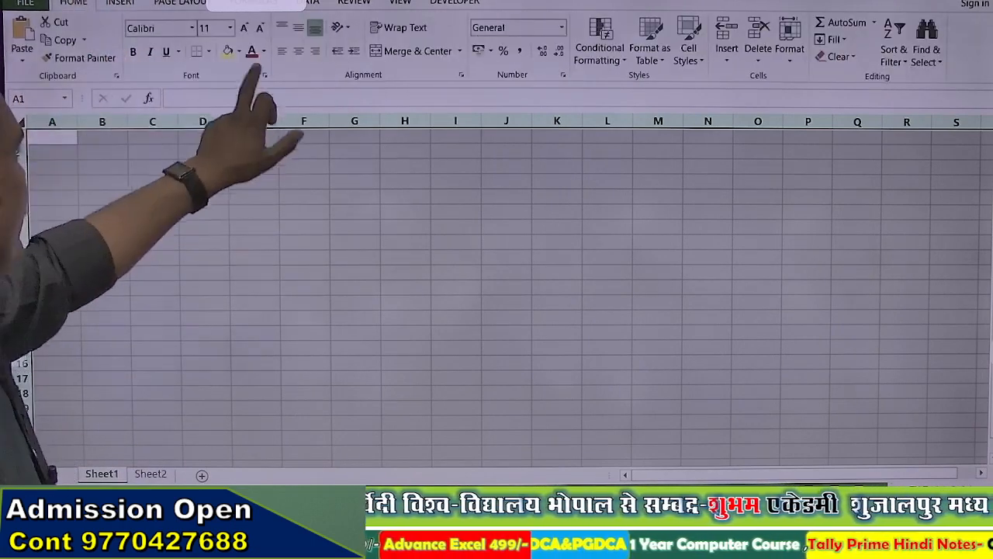
{"action": "left_click", "coordinate": [239, 51]}
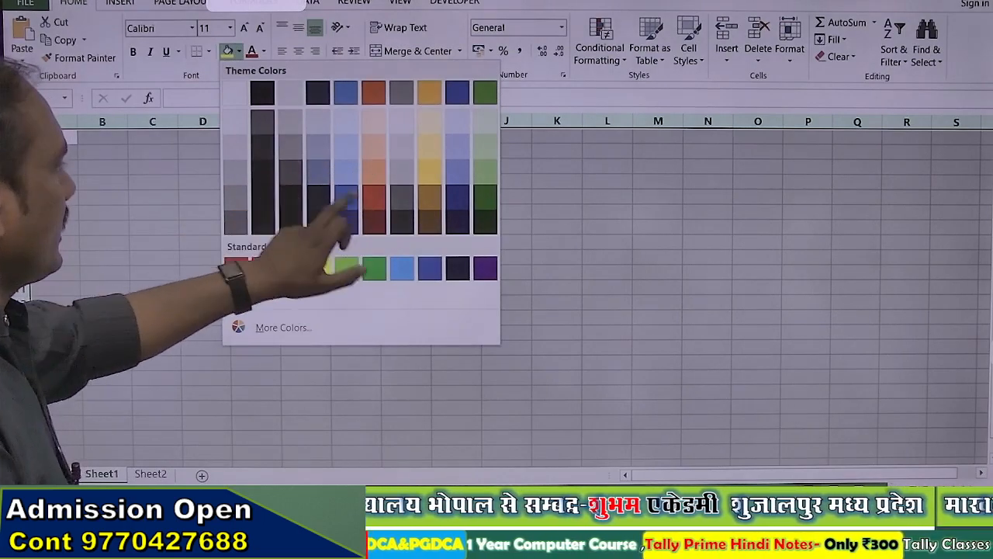
{"action": "left_click", "coordinate": [485, 170]}
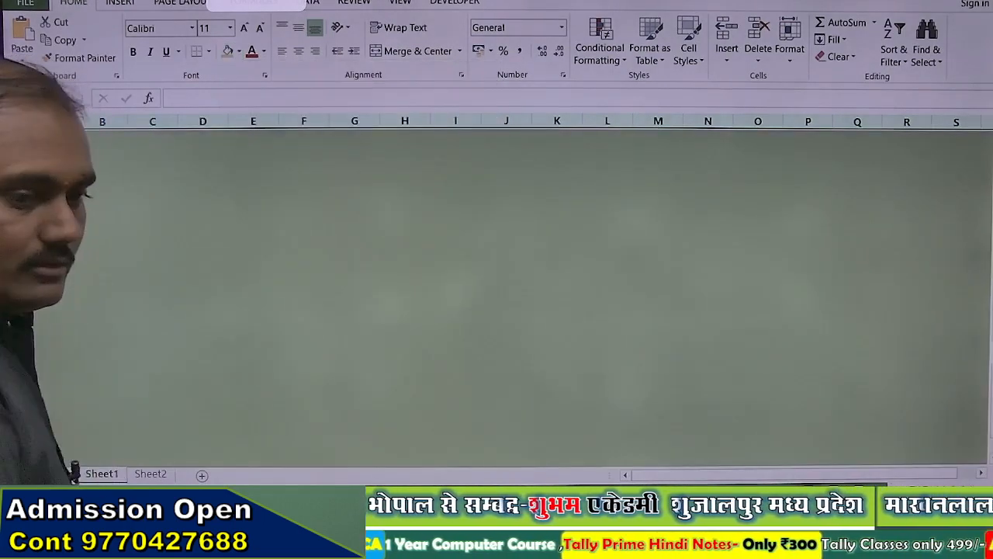
{"action": "left_click", "coordinate": [277, 261]}
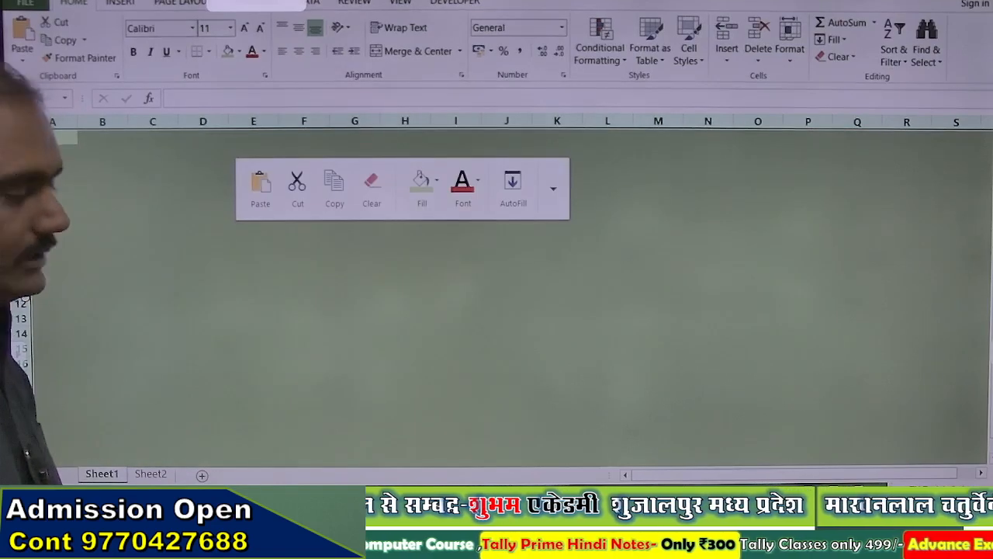
{"action": "left_click", "coordinate": [255, 303]}
{"action": "left_click", "coordinate": [254, 303]}
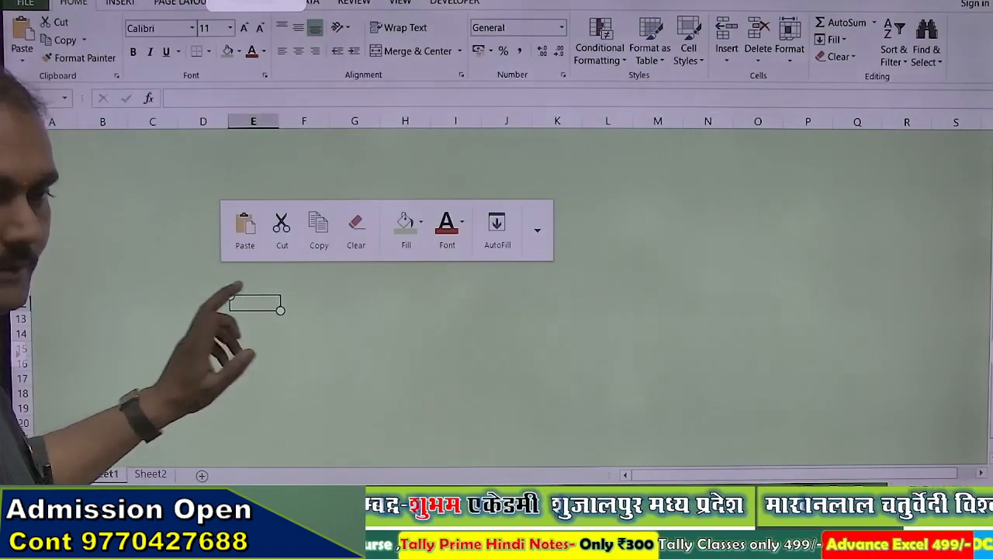
{"action": "left_click", "coordinate": [22, 122]}
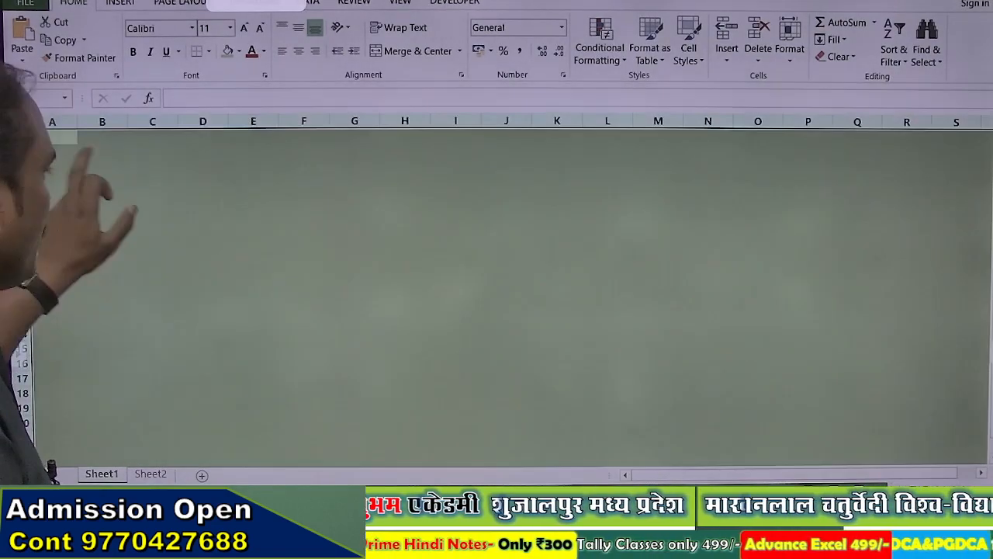
{"action": "left_click", "coordinate": [299, 252]}
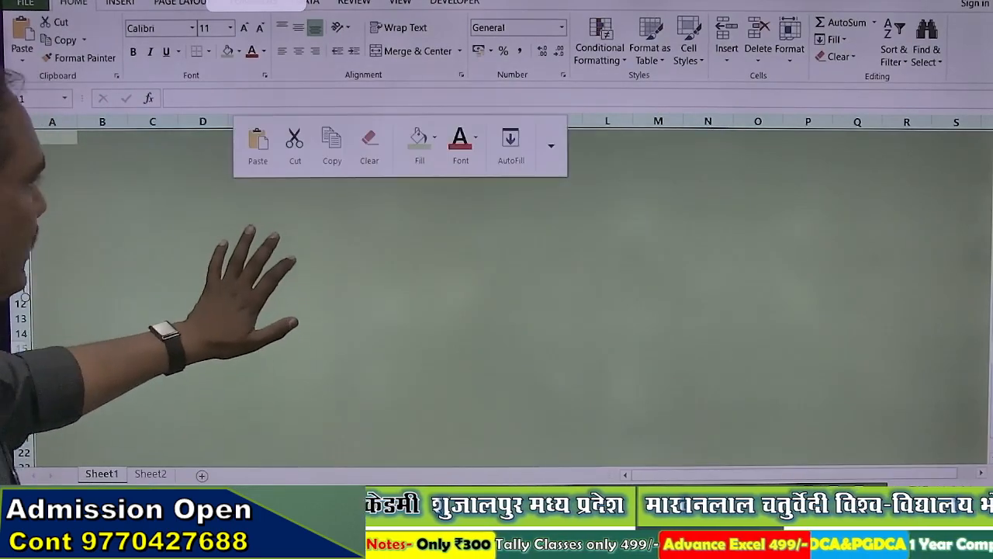
{"action": "left_click", "coordinate": [304, 258]}
{"action": "left_click", "coordinate": [506, 180]}
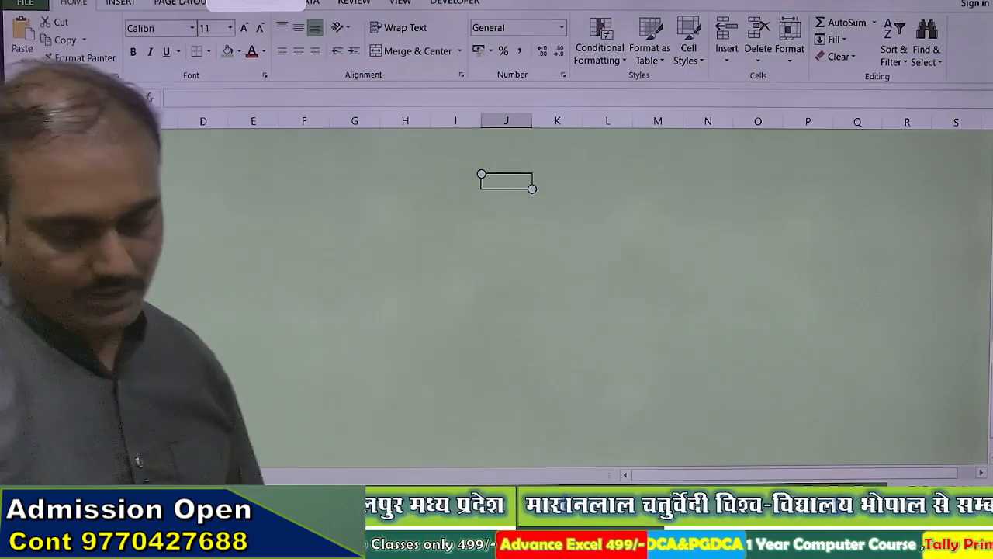
Step: Type the heading 'Admission' in J4 and the label 'DOJ' in I6
{"action": "type", "text": "Admission"}
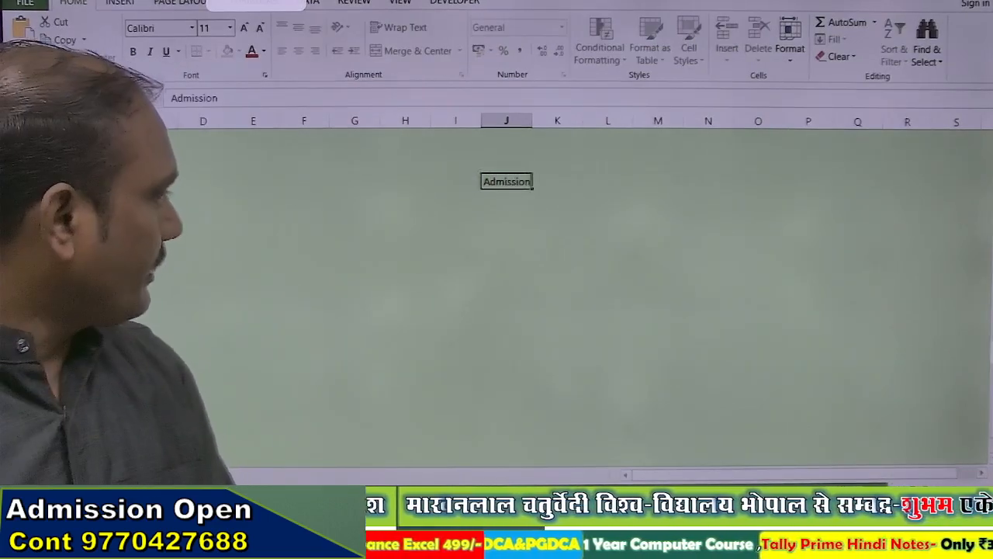
{"action": "key", "text": "Return"}
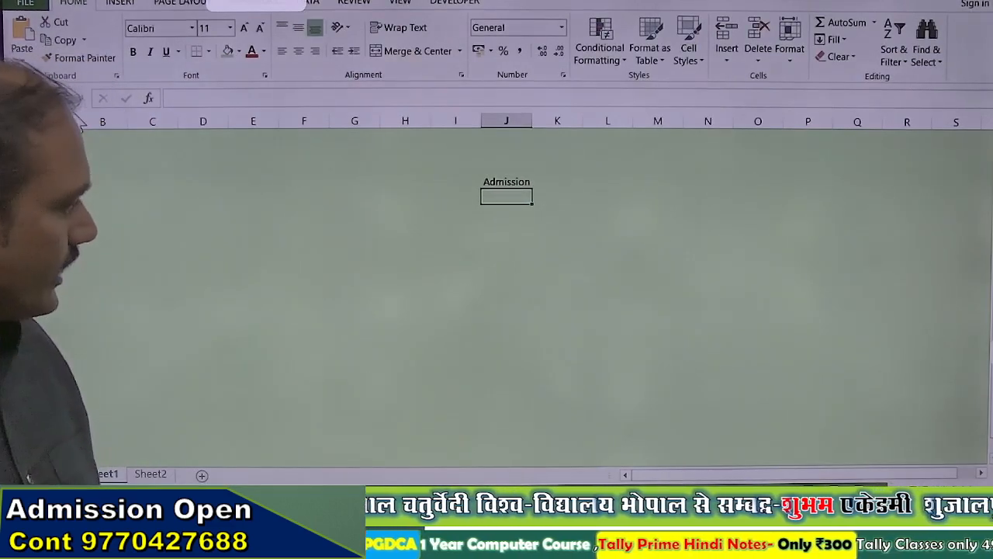
{"action": "key", "text": "Down"}
{"action": "key", "text": "Left"}
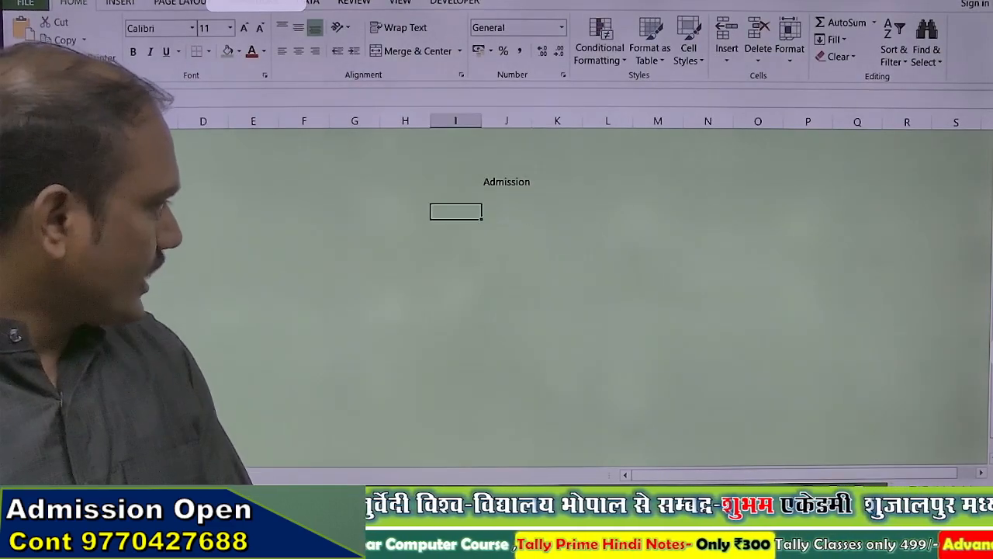
{"action": "type", "text": "DOJ"}
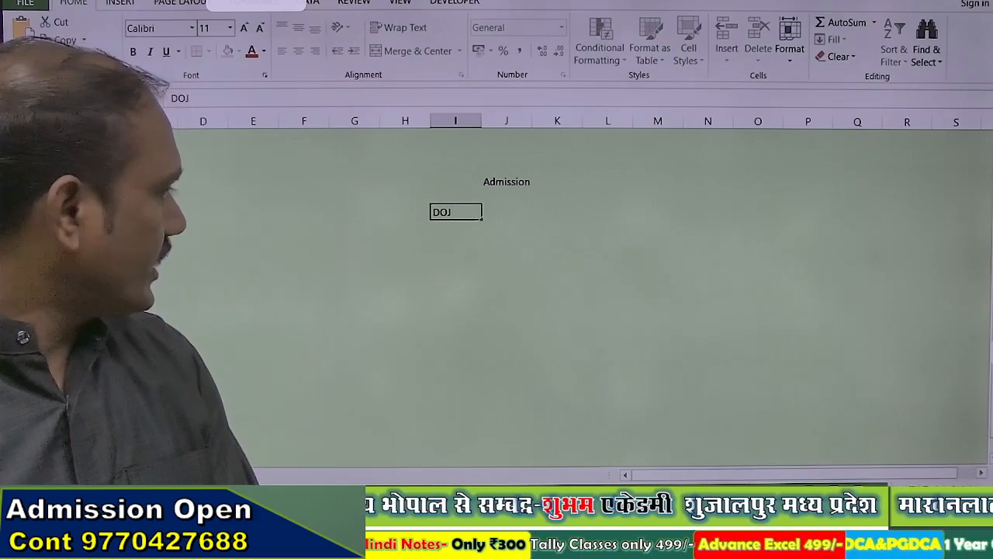
{"action": "key", "text": "Right"}
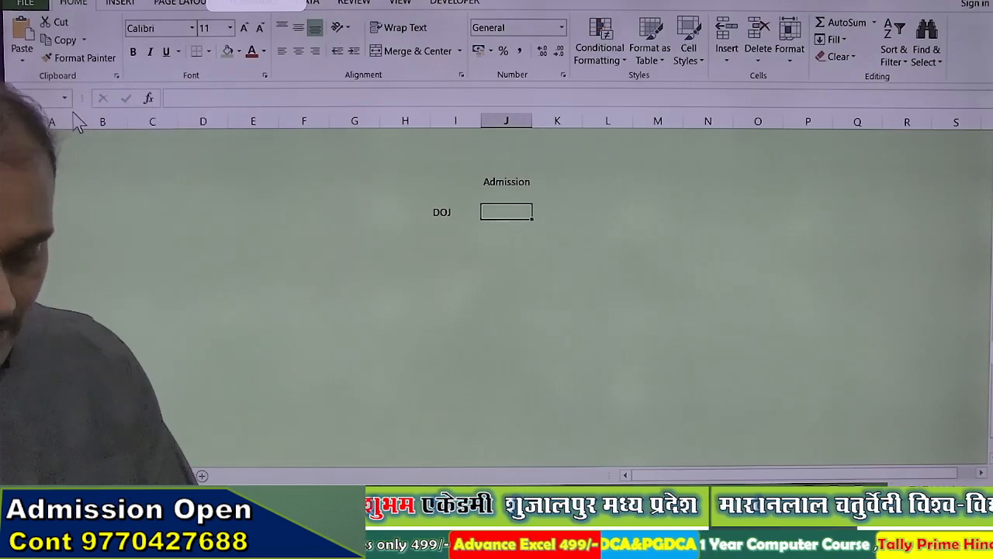
Step: Enter =TODAY() in J6 so it shows 16-02-2024
{"action": "type", "text": "=y"}
{"action": "key", "text": "BackSpace"}
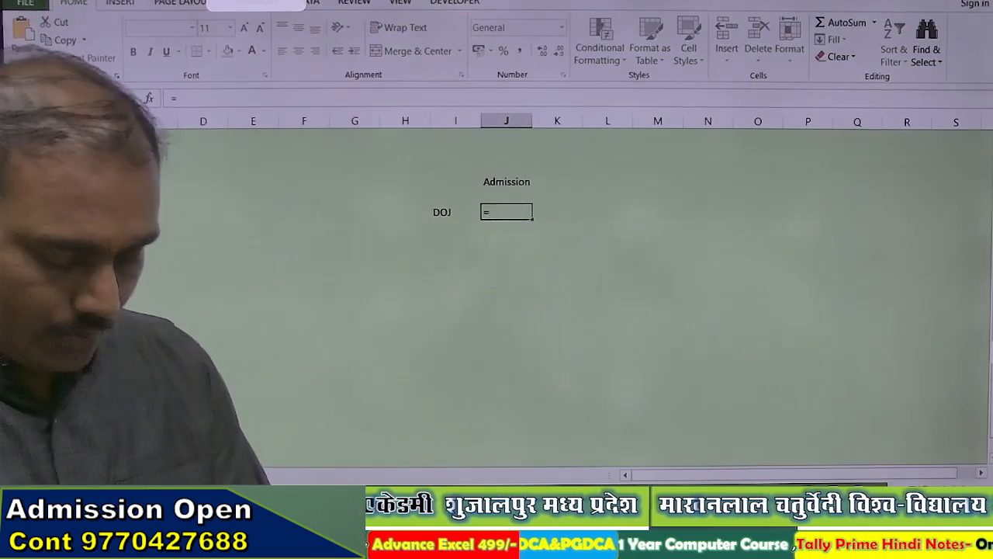
{"action": "type", "text": "toda()"}
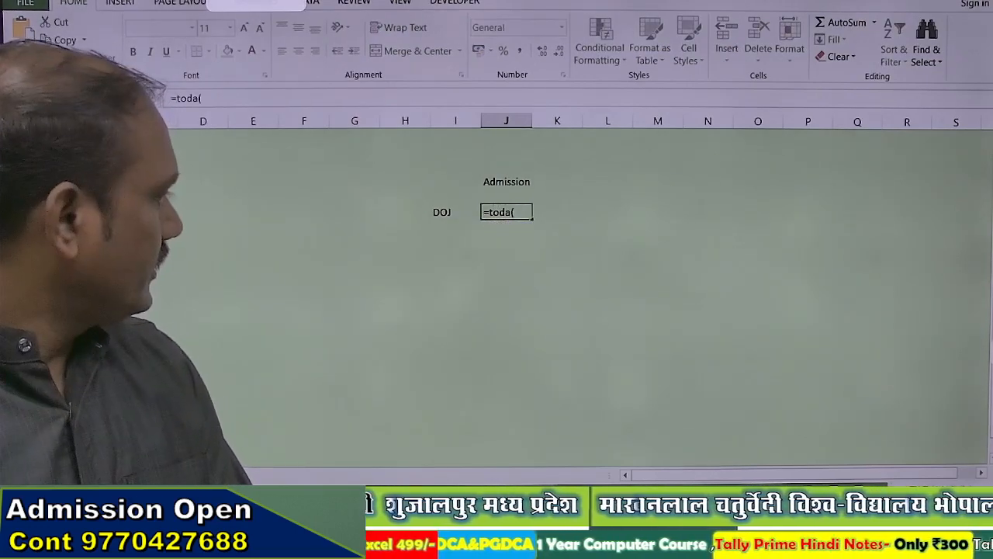
{"action": "key", "text": "BackSpace"}
{"action": "key", "text": "BackSpace"}
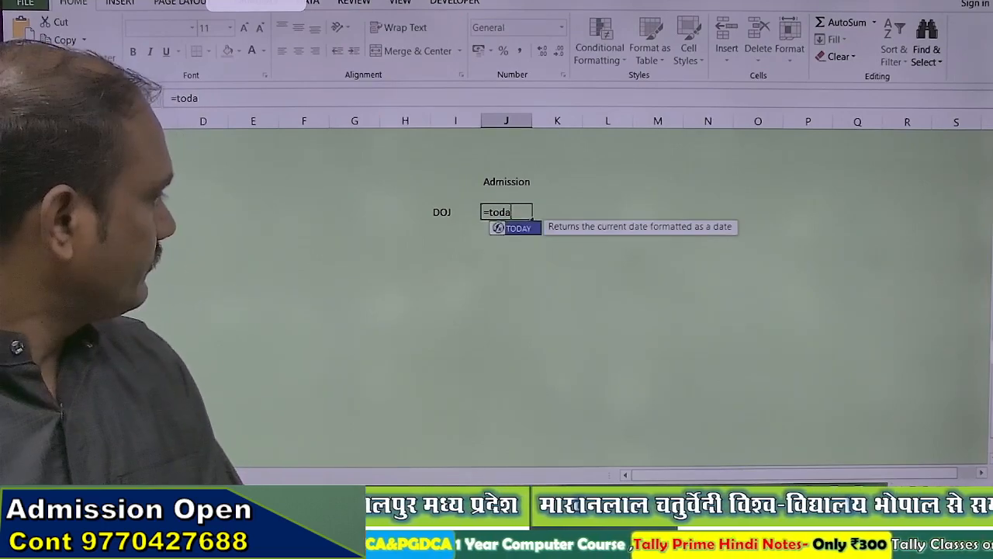
{"action": "key", "text": "Tab"}
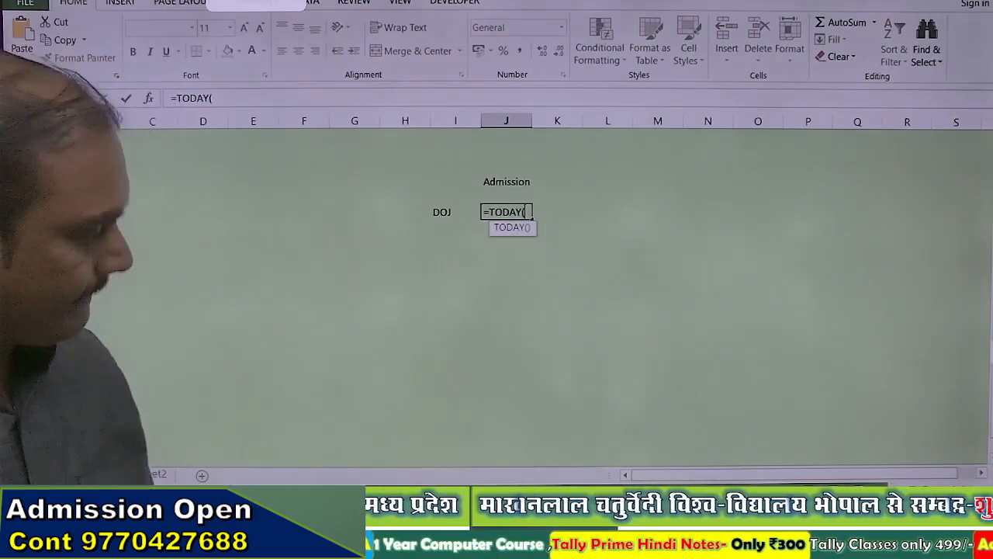
{"action": "type", "text": ")"}
{"action": "key", "text": "Return"}
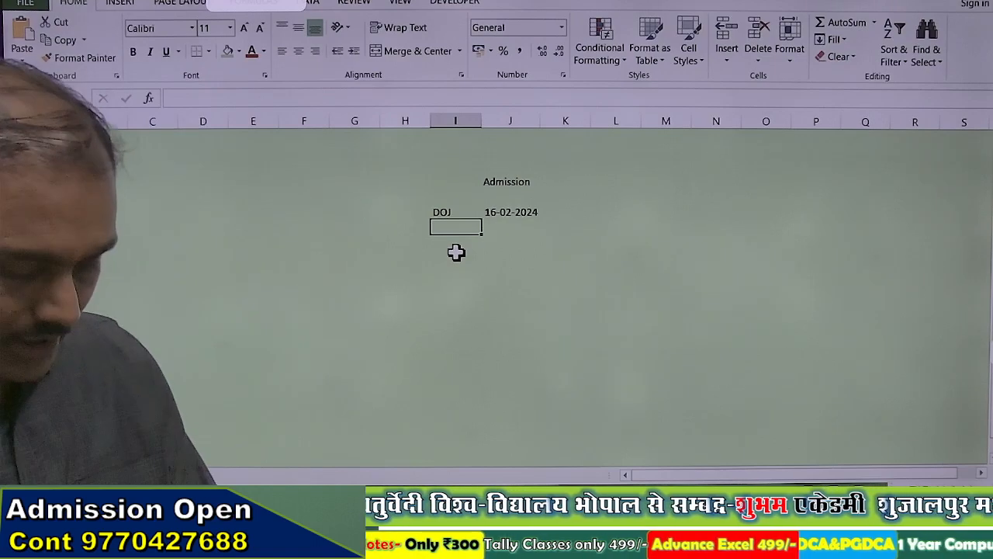
Step: Add the MO and Name labels below DOJ in column I
{"action": "type", "text": "MO"}
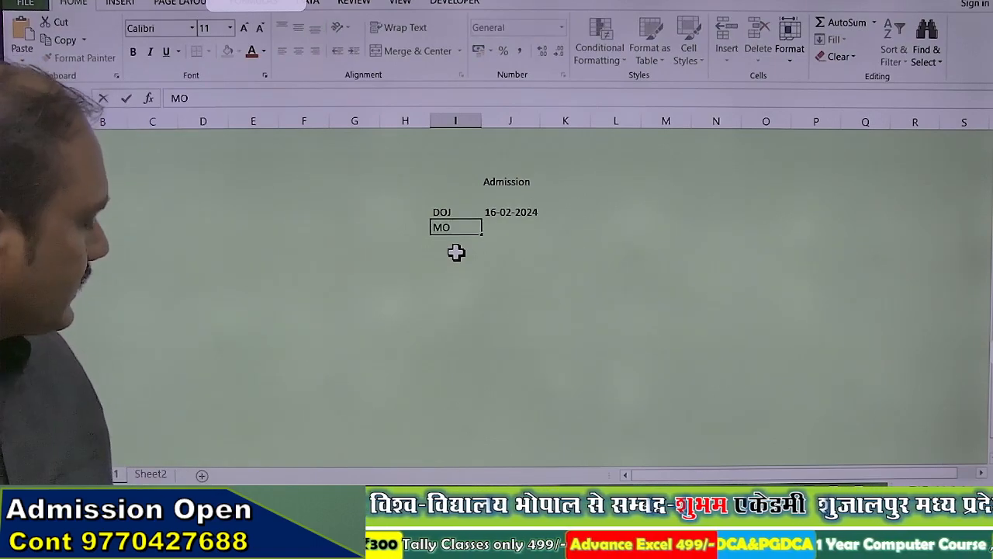
{"action": "key", "text": "Return"}
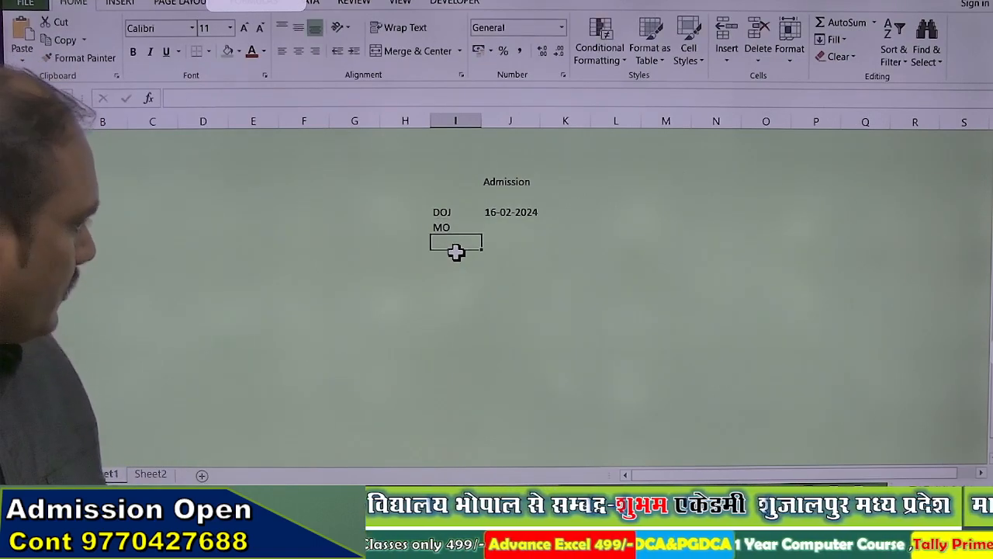
{"action": "key", "text": "Up"}
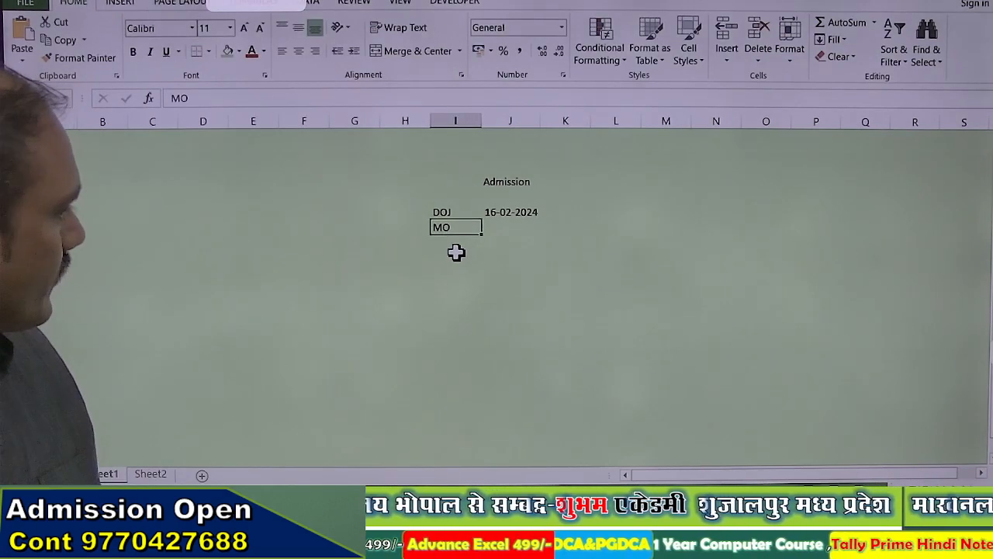
{"action": "key", "text": "Right"}
{"action": "key", "text": "Left"}
{"action": "key", "text": "Down"}
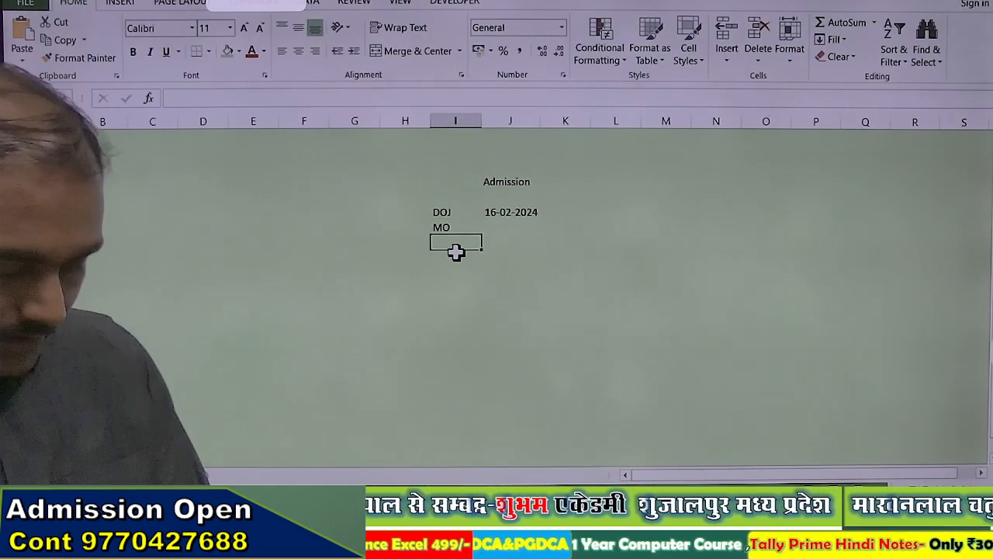
{"action": "type", "text": "Name"}
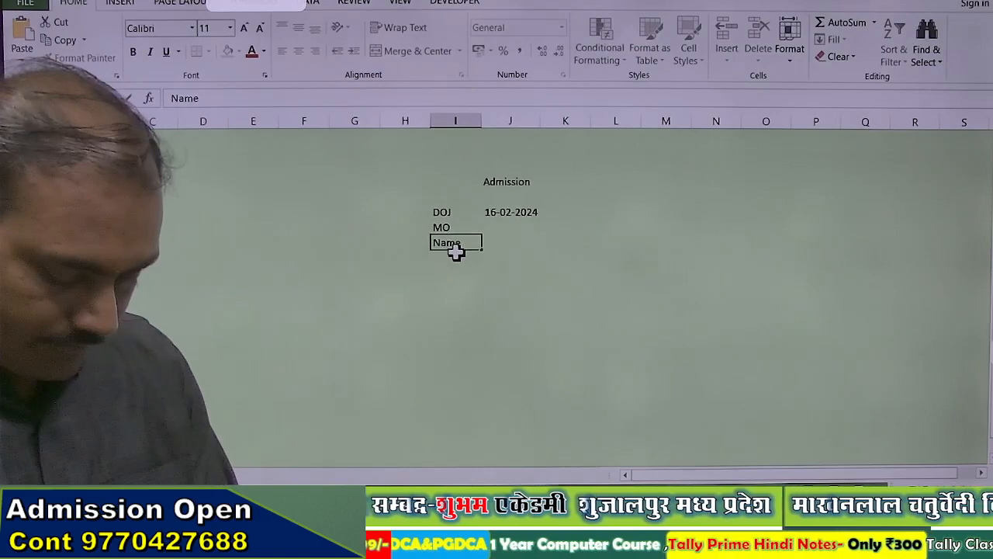
{"action": "key", "text": "Tab"}
{"action": "key", "text": "Return"}
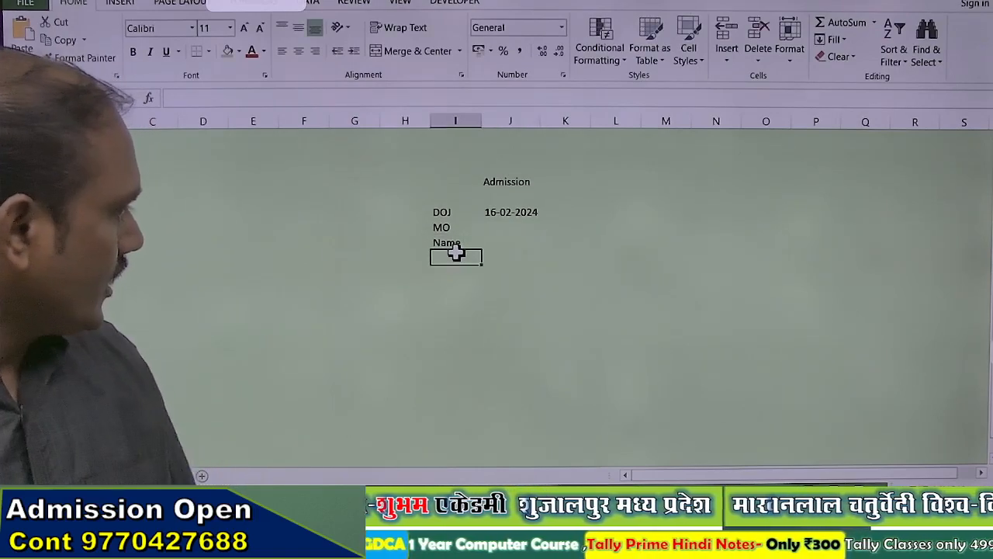
Step: Add the fathers Name, Address and Exam labels below Name
{"action": "type", "text": "fathers Name"}
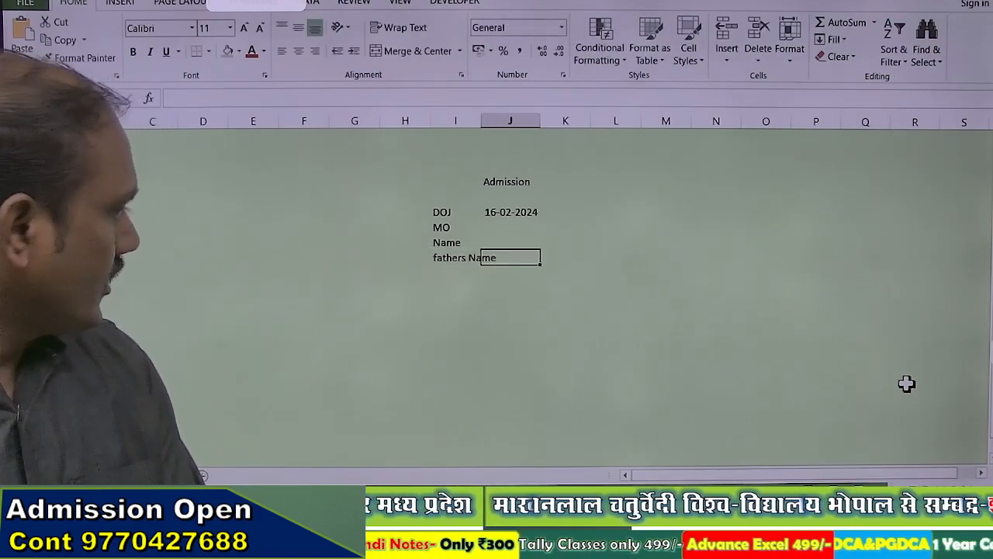
{"action": "key", "text": "Return"}
{"action": "type", "text": "Address"}
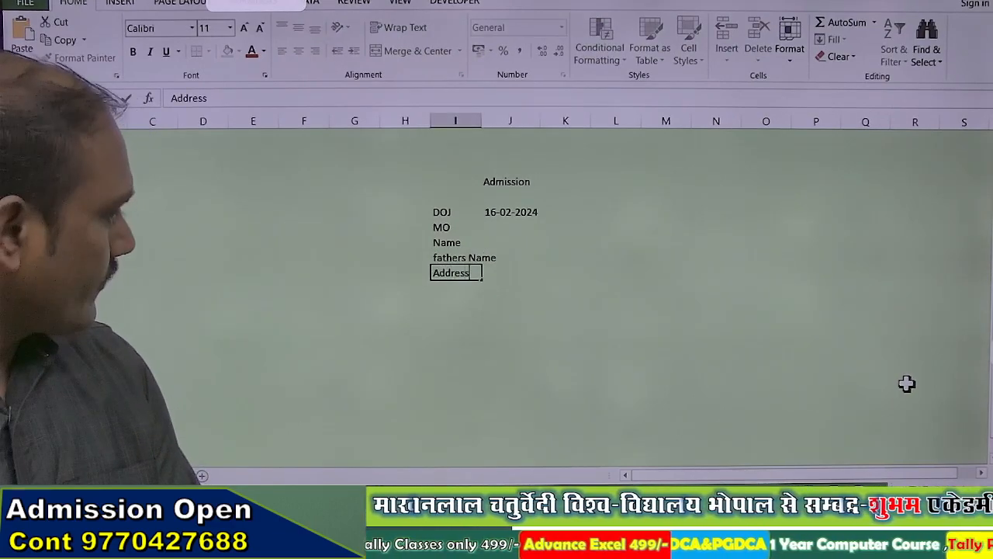
{"action": "key", "text": "Return"}
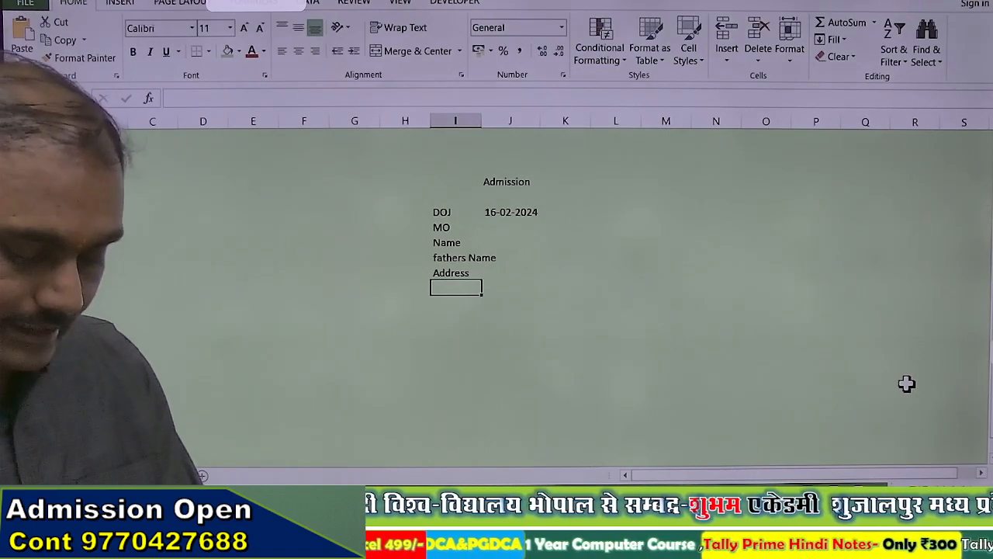
{"action": "type", "text": "Exam"}
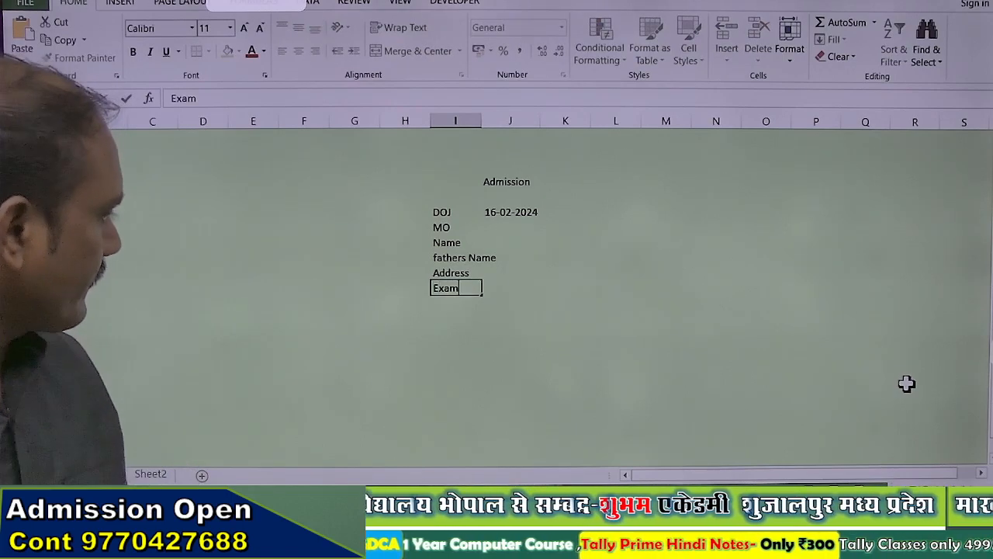
{"action": "key", "text": "Return"}
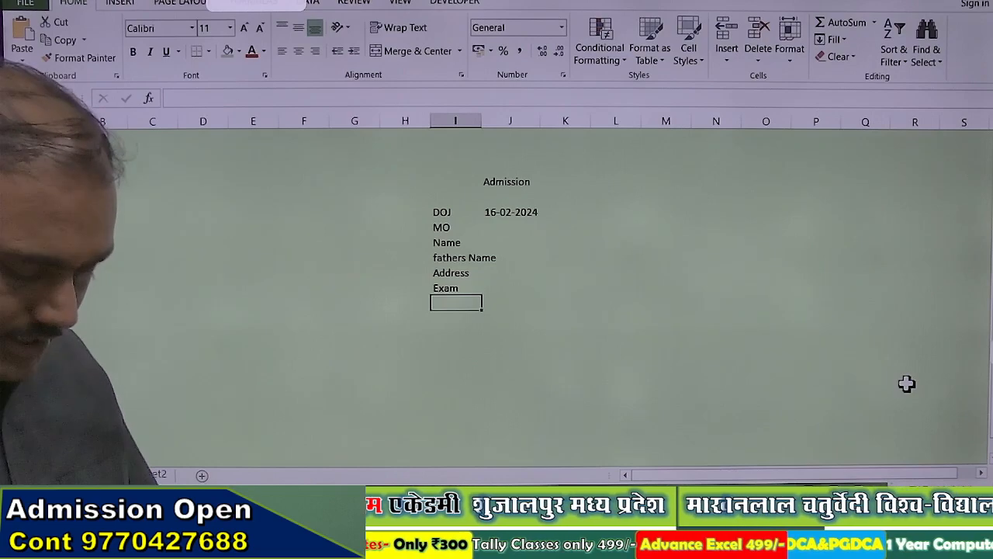
{"action": "key", "text": "Up"}
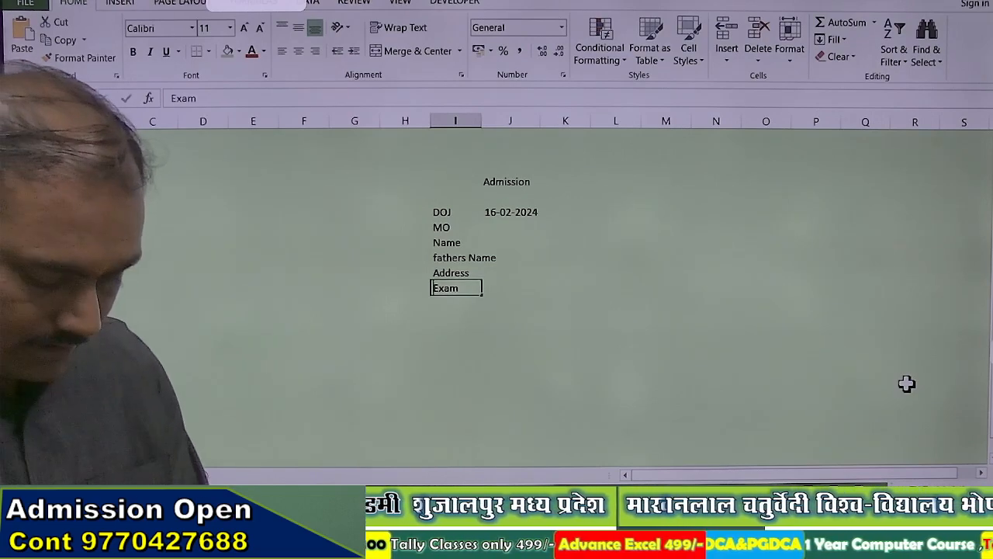
Step: Add the Cabin_NO label below Exam, correcting the Exam and Cabin_NO order
{"action": "type", "text": "Cabin No"}
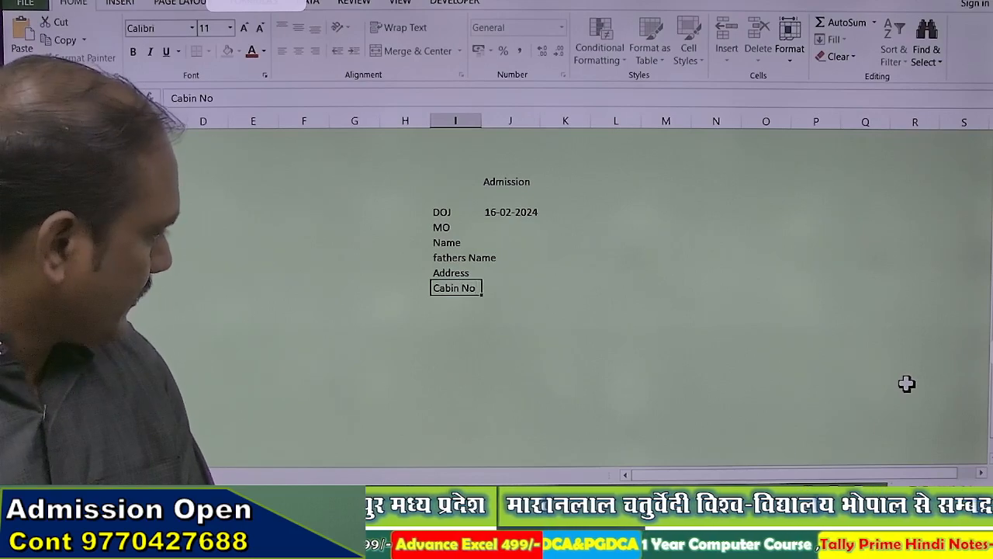
{"action": "key", "text": "Return"}
{"action": "type", "text": "Exam"}
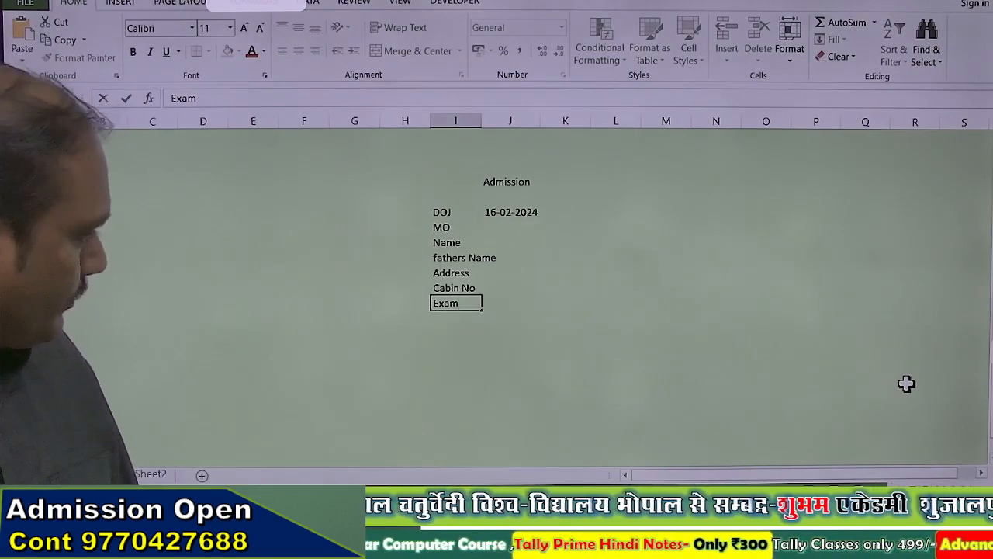
{"action": "key", "text": "Up"}
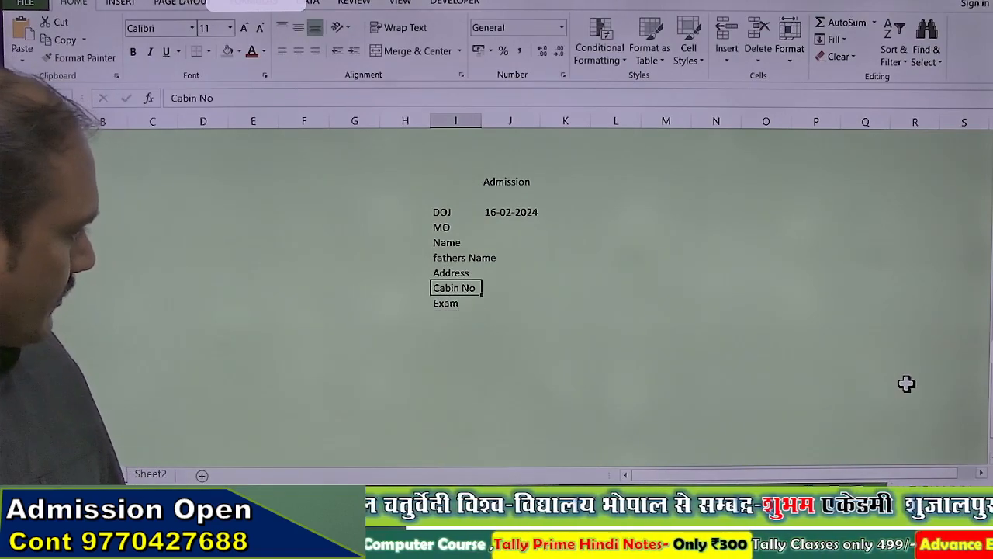
{"action": "type", "text": "Exam"}
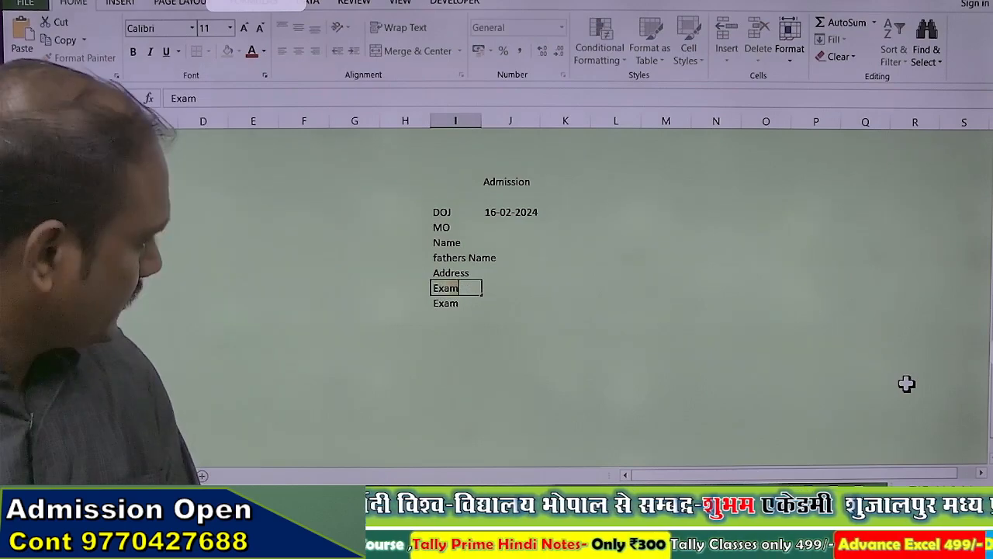
{"action": "key", "text": "Return"}
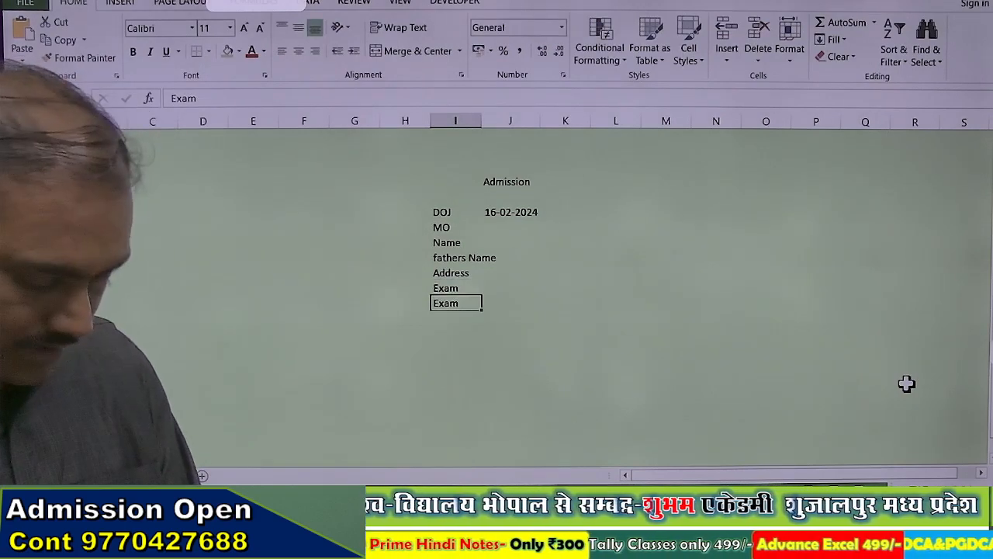
{"action": "type", "text": "Cabin_NO"}
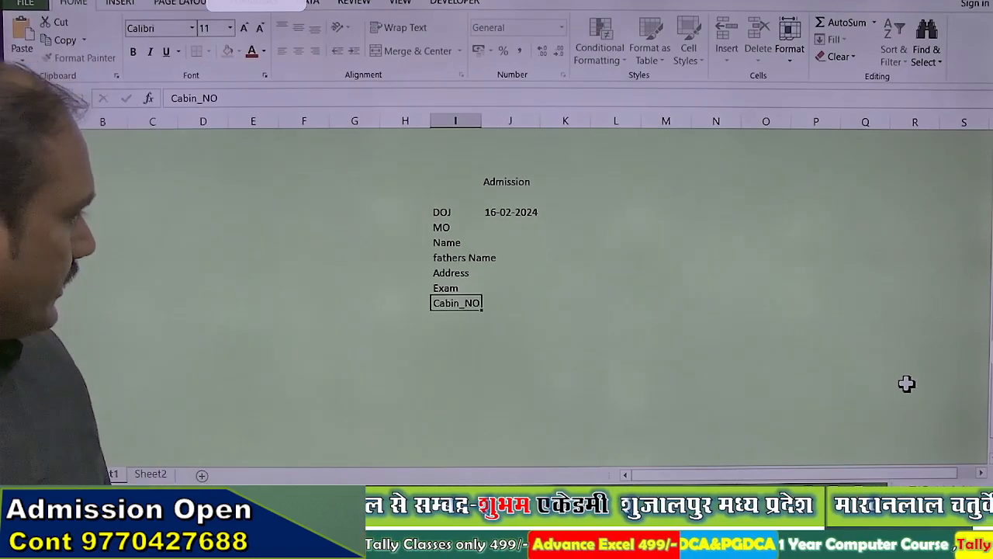
{"action": "key", "text": "Return"}
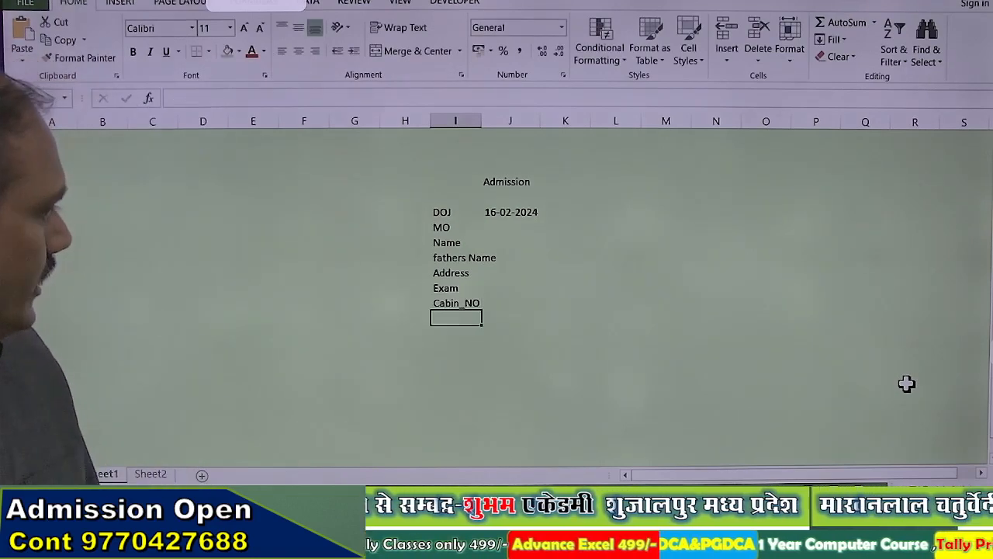
{"action": "key", "text": "Up"}
{"action": "key", "text": "Up"}
{"action": "key", "text": "Up"}
{"action": "key", "text": "Up"}
{"action": "key", "text": "Up"}
{"action": "key", "text": "Up"}
{"action": "key", "text": "Right"}
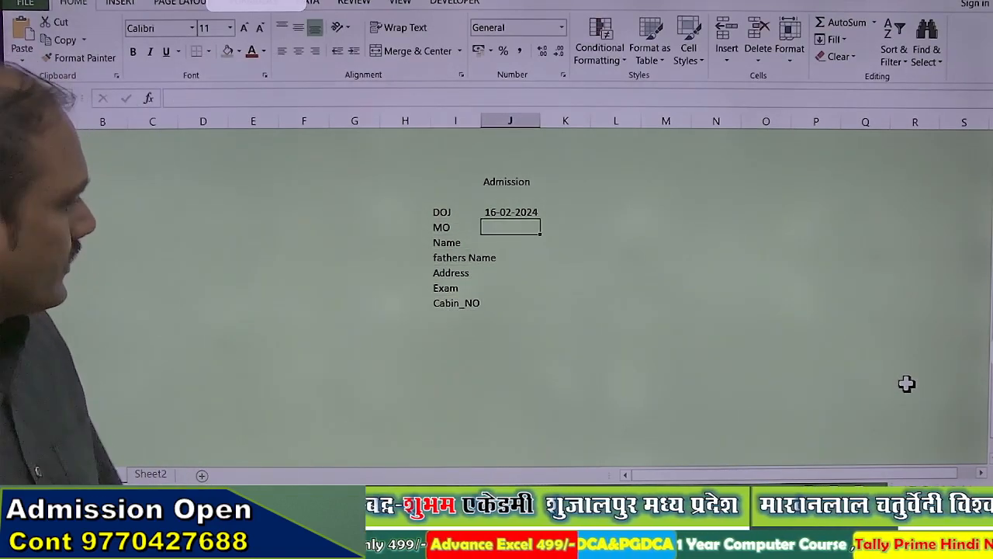
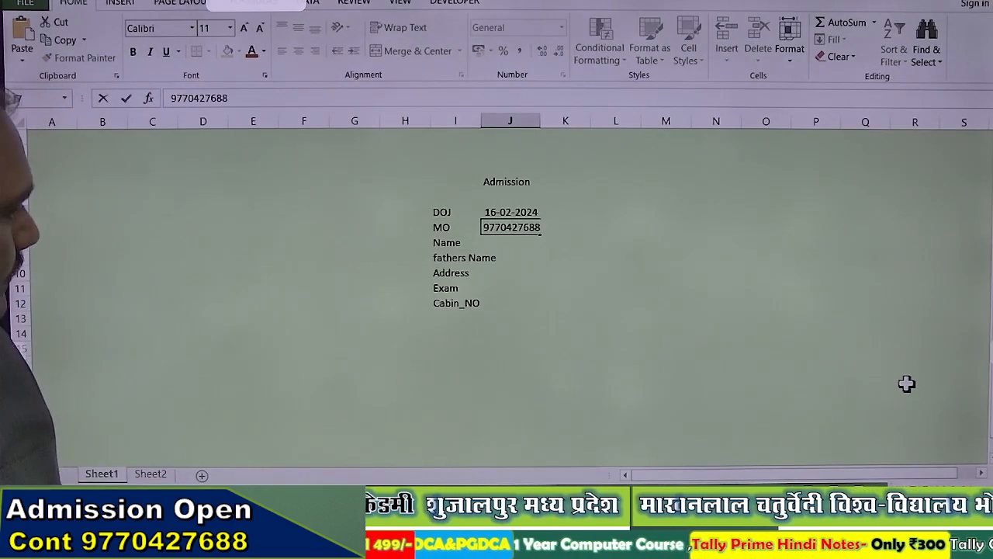
Step: Enter the mobile number, student's name, father's name and address beside their labels
{"action": "key", "text": "Return"}
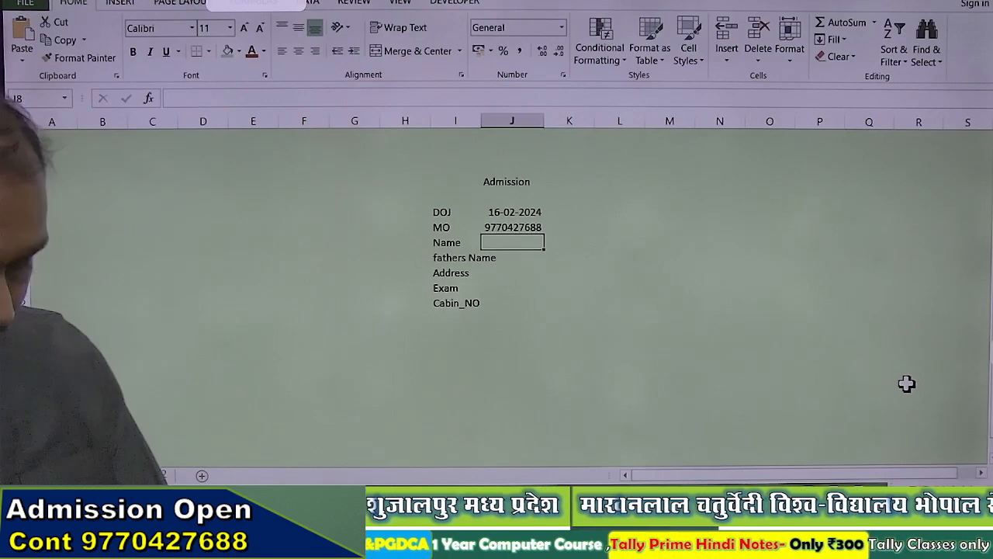
{"action": "type", "text": "Shr"}
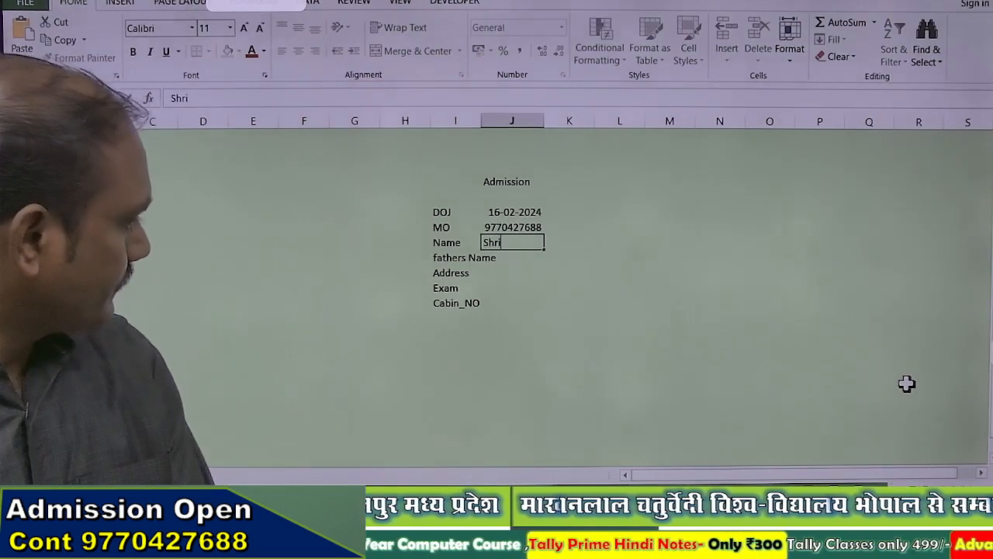
{"action": "type", "text": "i"}
{"action": "key", "text": "Return"}
{"action": "type", "text": "BS"}
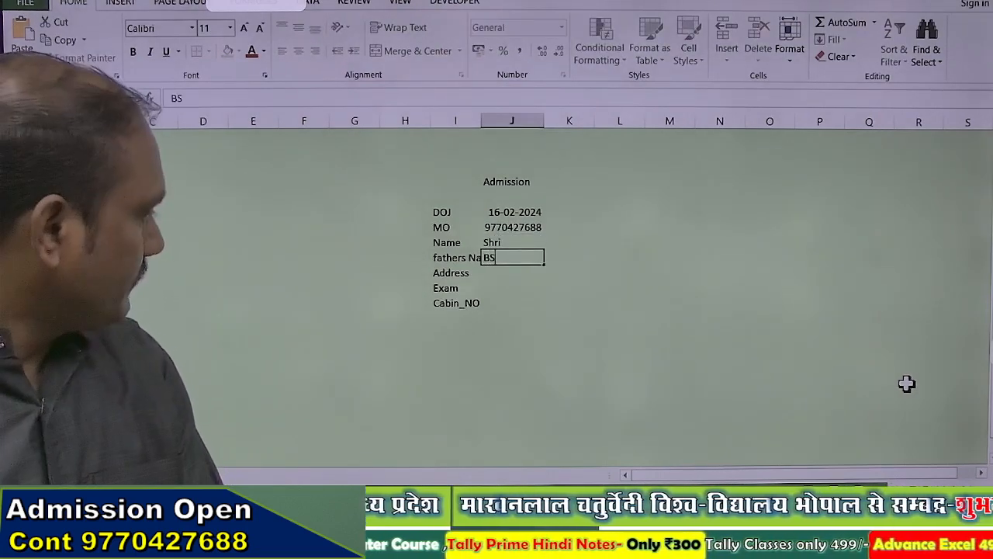
{"action": "key", "text": "Return"}
{"action": "type", "text": "shujalpur Mandi"}
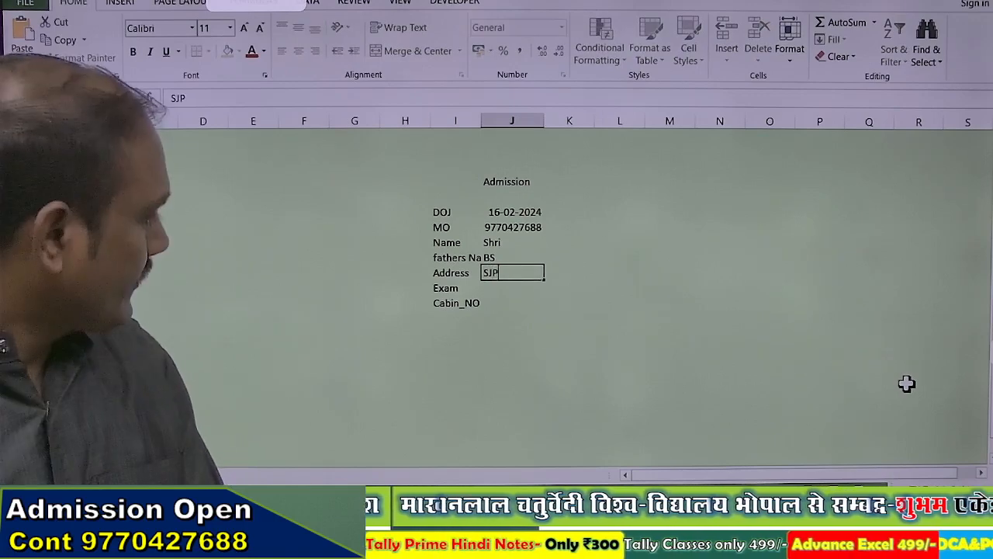
{"action": "key", "text": "Return"}
Step: Set Exam to All and Cabin_NO to 1
{"action": "type", "text": "All"}
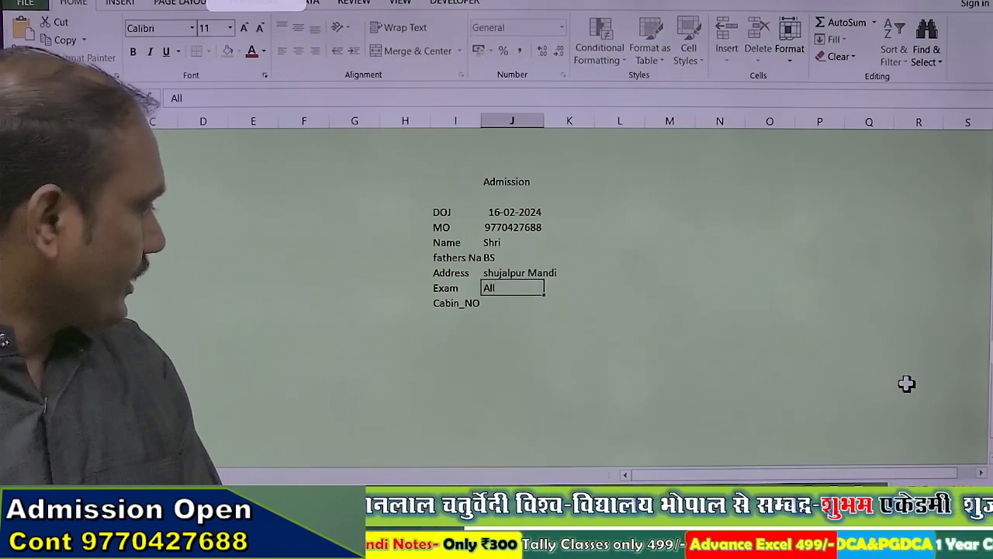
{"action": "key", "text": "Return"}
{"action": "type", "text": "1"}
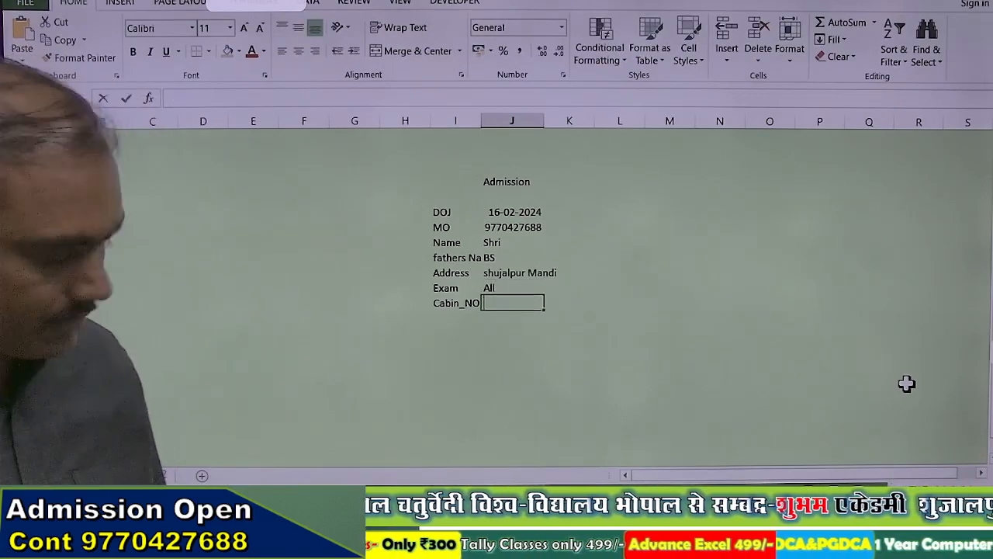
{"action": "key", "text": "Return"}
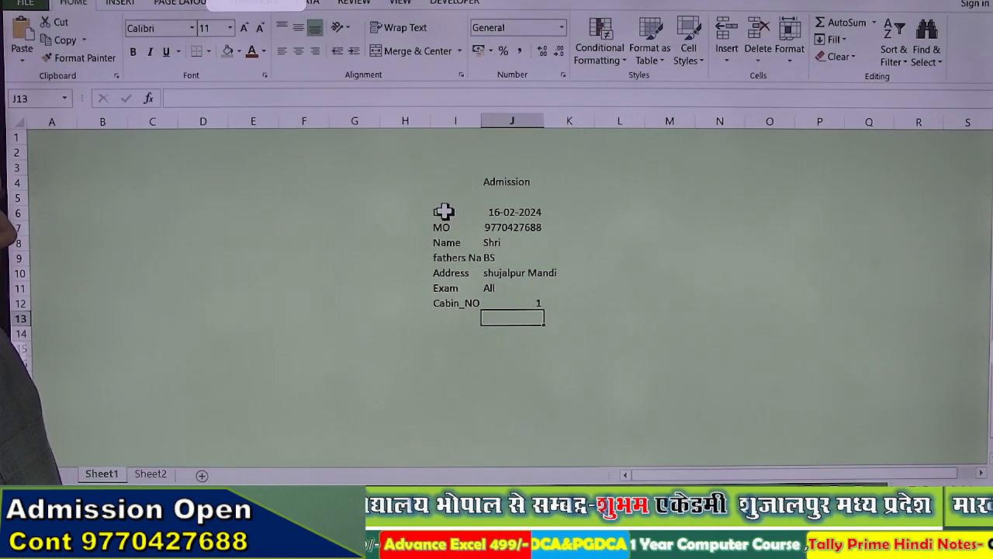
Step: Apply All Borders to I6:J12, autofit columns I and J, and centre all entries
{"action": "left_click_drag", "start_coordinate": [443, 211], "coordinate": [543, 308]}
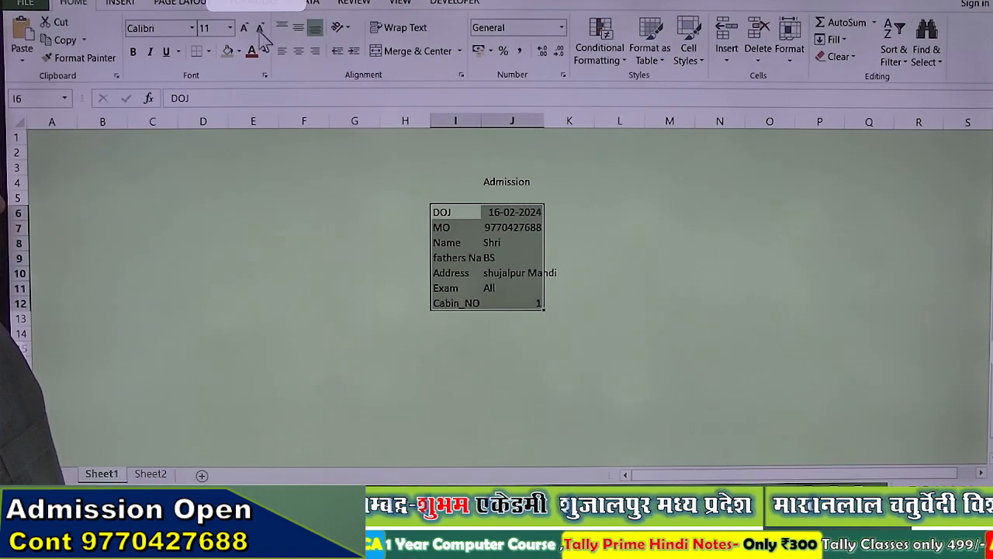
{"action": "left_click", "coordinate": [208, 51]}
{"action": "left_click", "coordinate": [260, 187]}
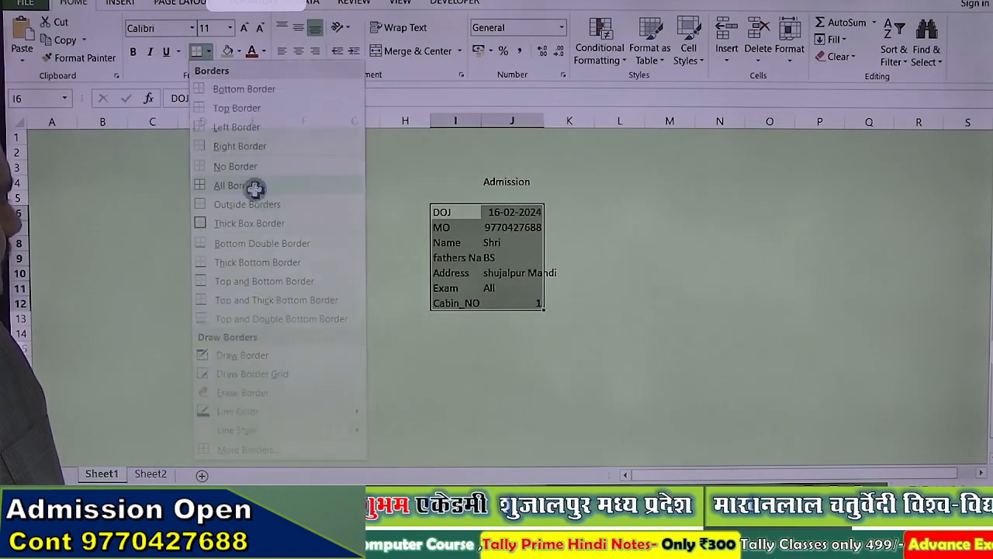
{"action": "double_click", "coordinate": [481, 121]}
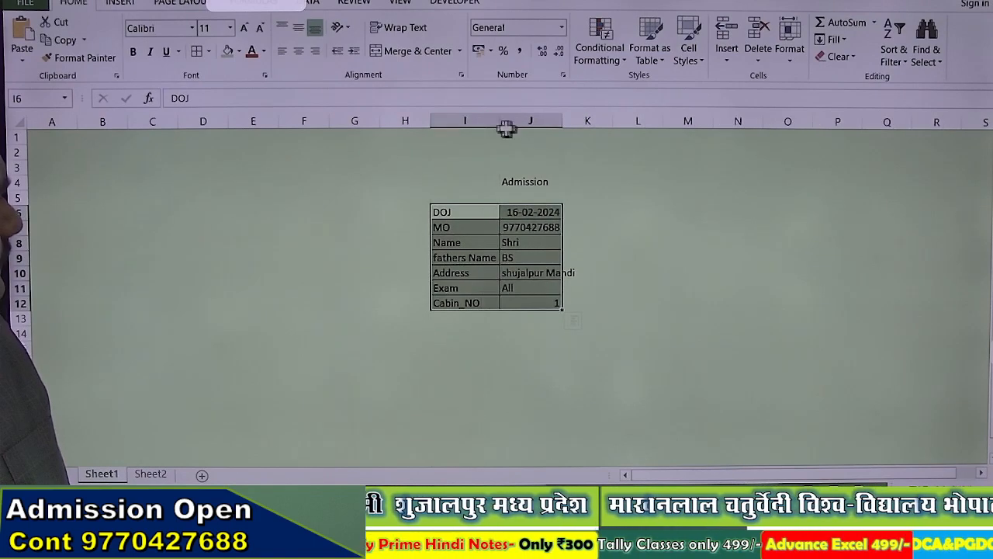
{"action": "double_click", "coordinate": [562, 121]}
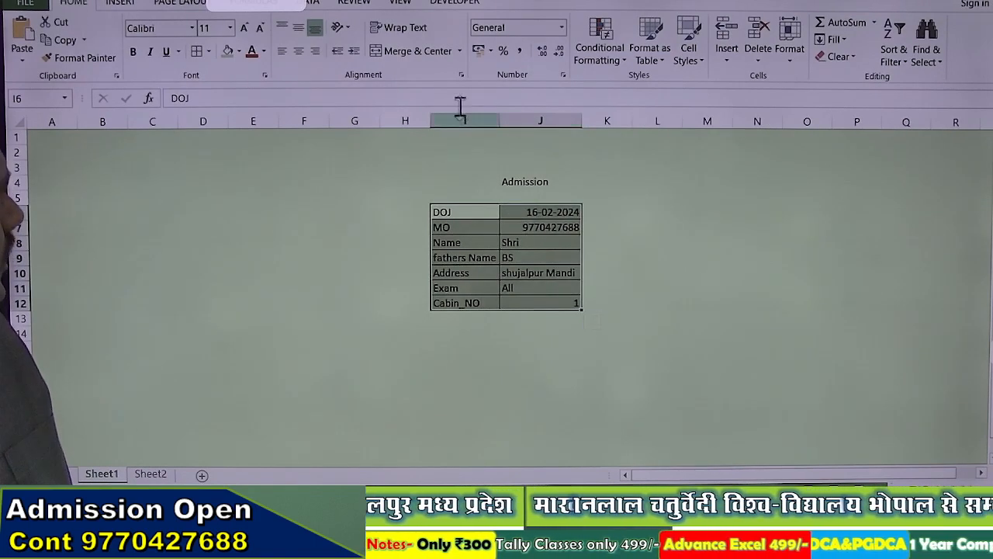
{"action": "left_click", "coordinate": [300, 50]}
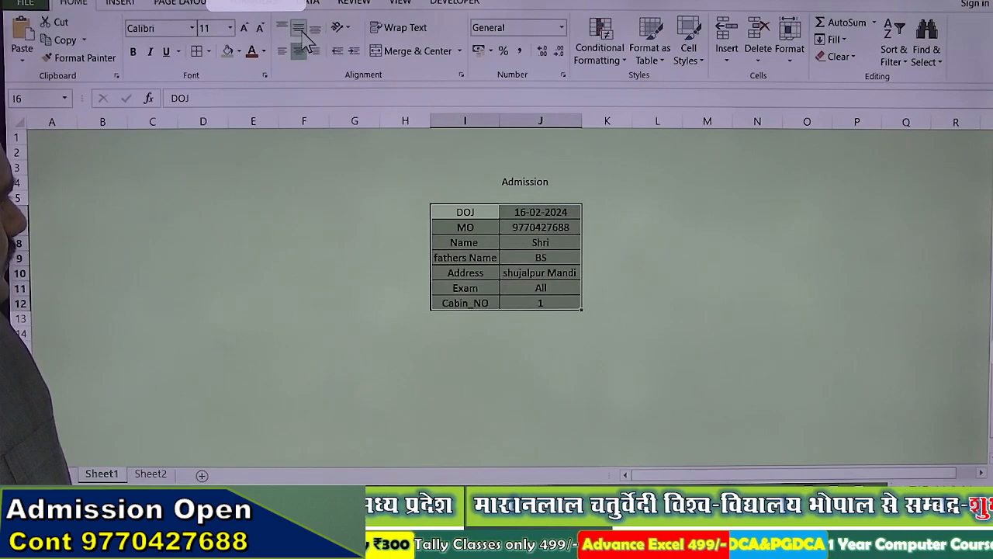
{"action": "left_click", "coordinate": [515, 242]}
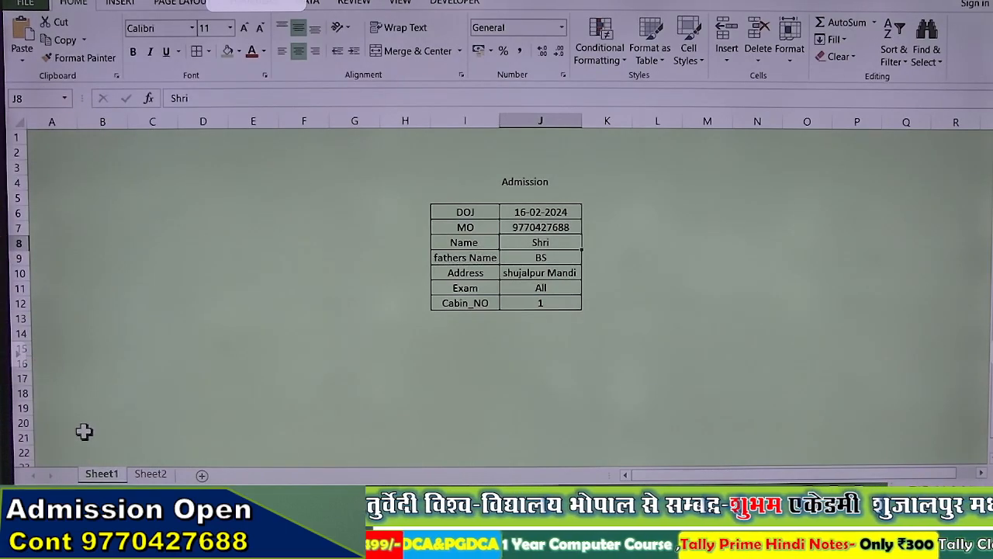
Step: Enter the SN header in cell A26
{"action": "scroll", "coordinate": [84, 432], "scroll_direction": "down", "scroll_amount": 3}
{"action": "left_click", "coordinate": [45, 376]}
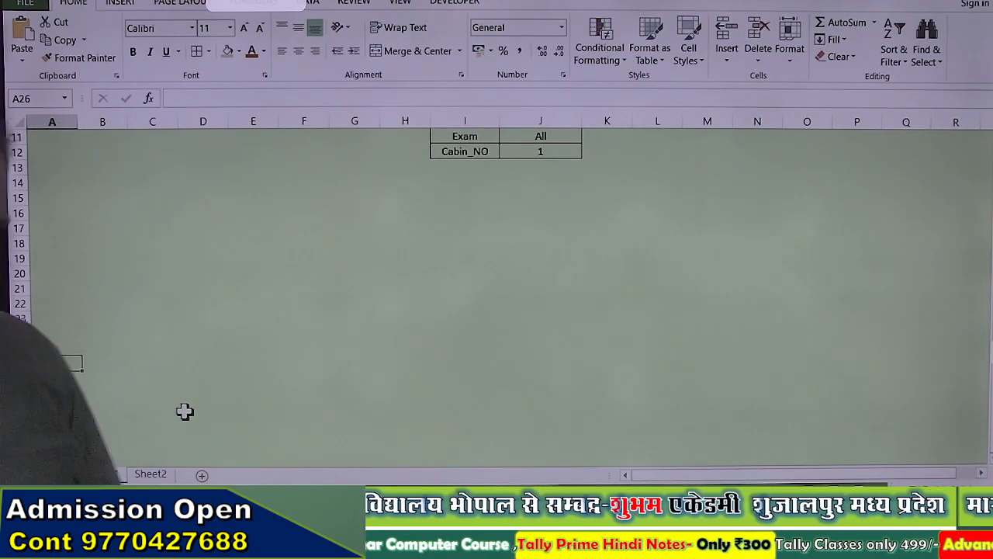
{"action": "type", "text": "SN"}
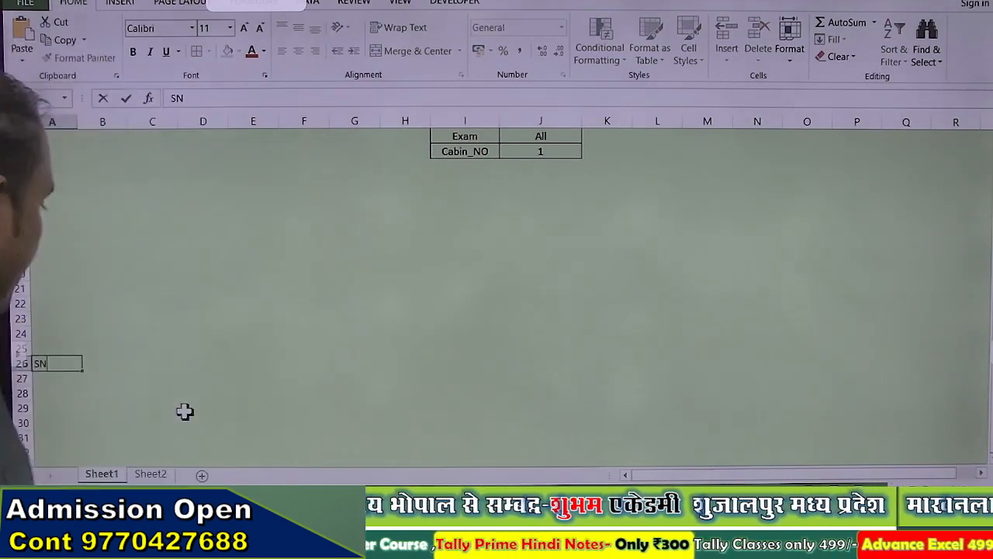
{"action": "key", "text": "Return"}
{"action": "key", "text": "Up"}
{"action": "key", "text": "Right"}
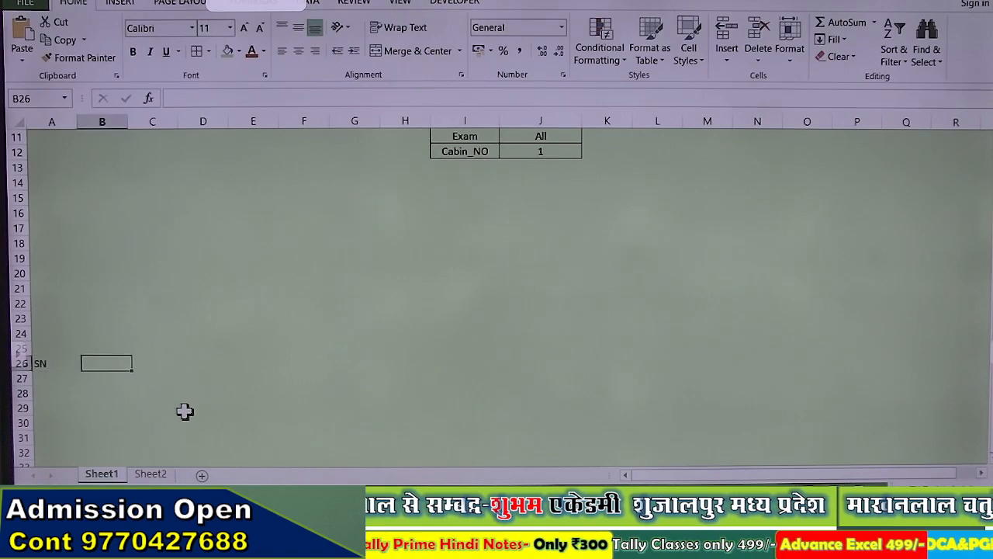
Step: Copy the form labels I6:I12 and paste them transposed across row 26 from B26
{"action": "scroll", "coordinate": [410, 168], "scroll_direction": "up", "scroll_amount": 3}
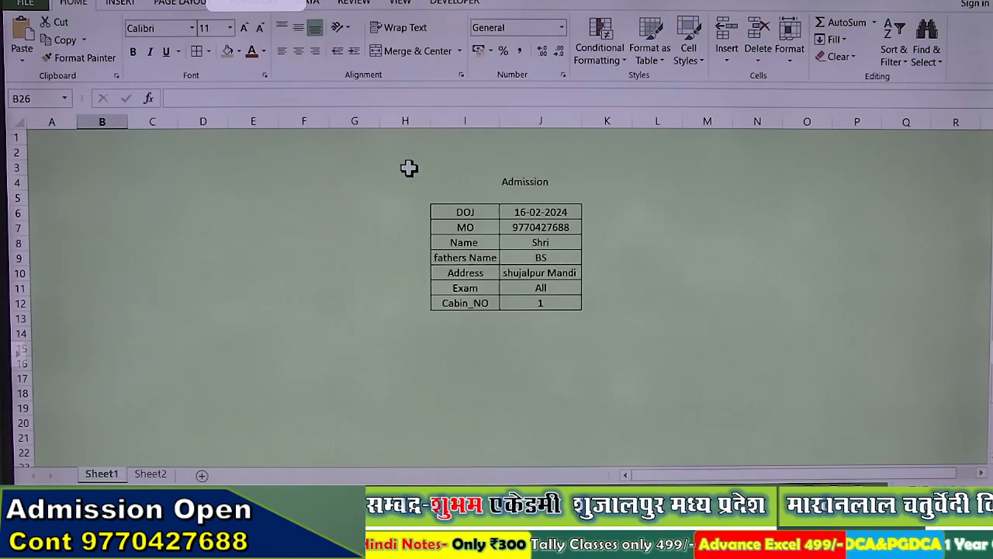
{"action": "left_click_drag", "start_coordinate": [456, 215], "coordinate": [460, 301]}
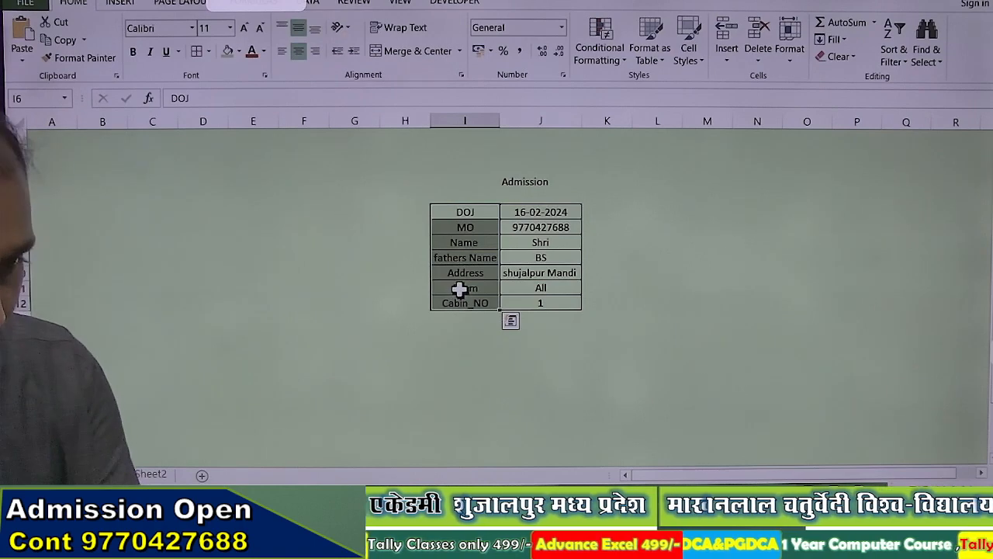
{"action": "key", "text": "ctrl+c"}
{"action": "scroll", "coordinate": [265, 326], "scroll_direction": "down", "scroll_amount": 7}
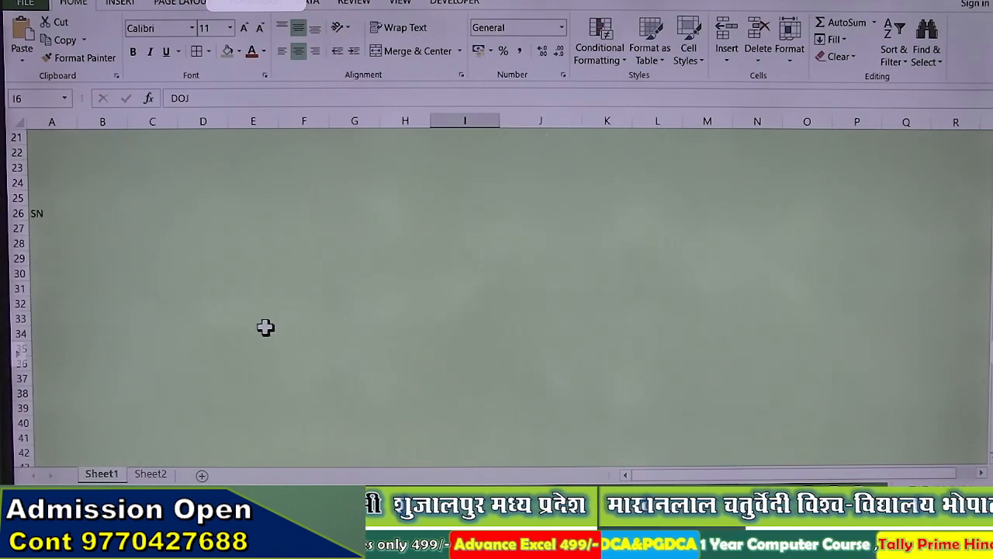
{"action": "left_click", "coordinate": [72, 214]}
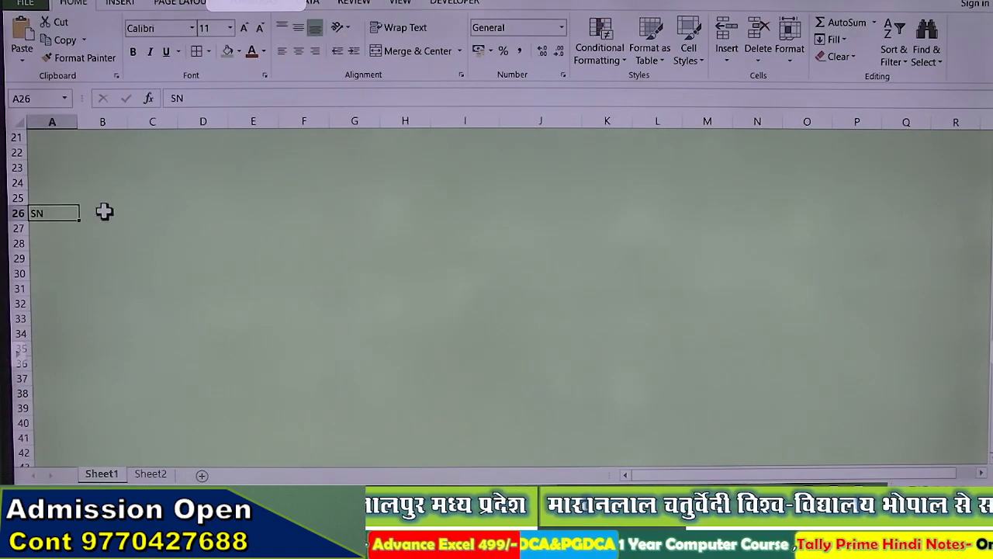
{"action": "left_click", "coordinate": [104, 211]}
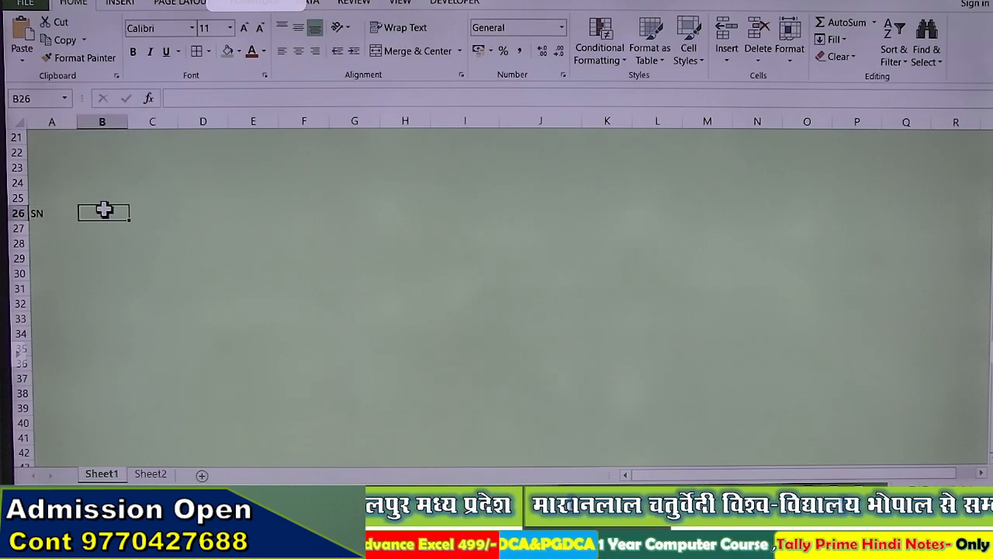
{"action": "left_click", "coordinate": [32, 60]}
{"action": "left_click", "coordinate": [66, 120]}
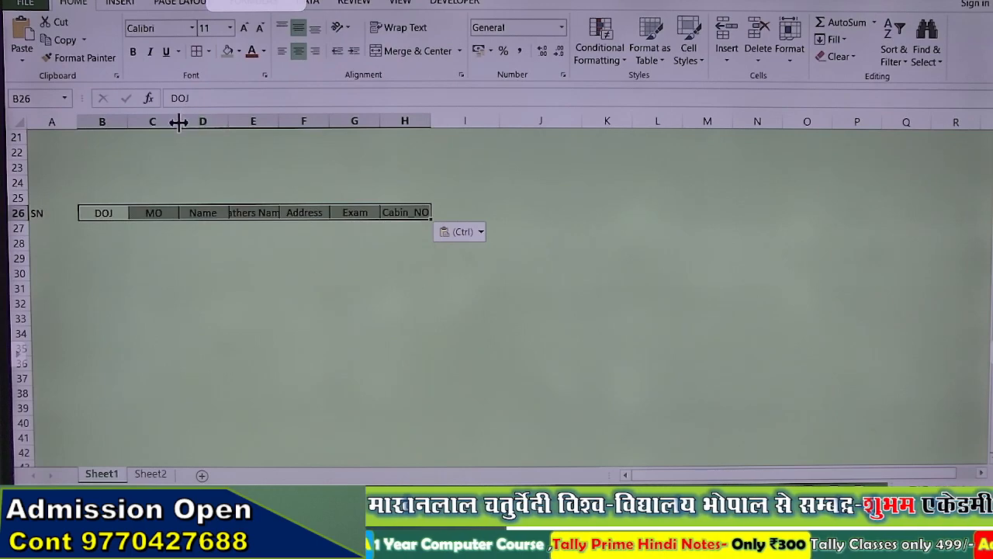
Step: Widen columns C, E, G and H so the header labels show fully
{"action": "mouse_move", "coordinate": [177, 123]}
{"action": "left_mouse_down"}
{"action": "mouse_move", "coordinate": [151, 122]}
{"action": "mouse_move", "coordinate": [174, 122]}
{"action": "left_mouse_up"}
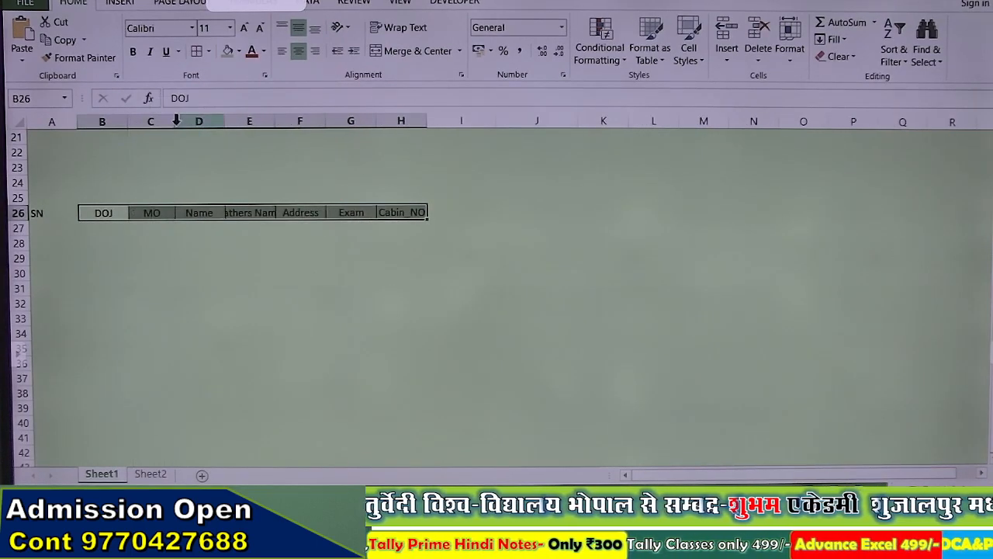
{"action": "left_click", "coordinate": [380, 271]}
{"action": "left_click_drag", "start_coordinate": [426, 121], "coordinate": [439, 122]}
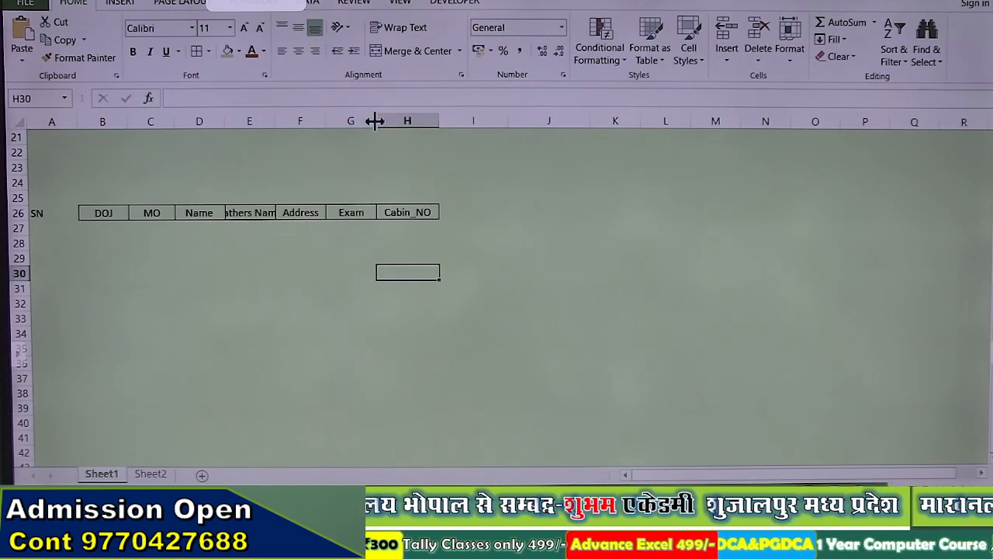
{"action": "left_click_drag", "start_coordinate": [376, 121], "coordinate": [387, 122]}
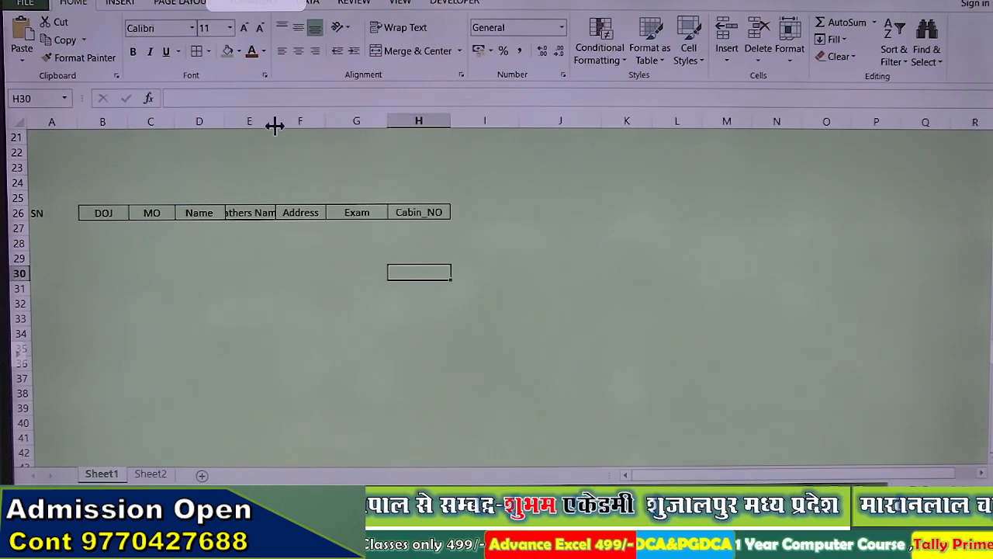
{"action": "left_click_drag", "start_coordinate": [274, 125], "coordinate": [299, 122]}
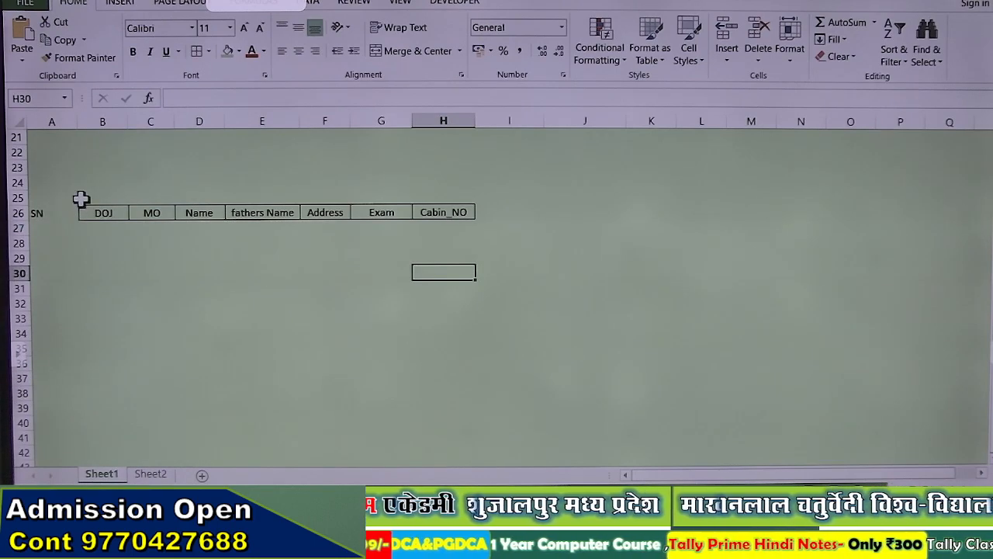
{"action": "scroll", "coordinate": [81, 203], "scroll_direction": "up", "scroll_amount": 3}
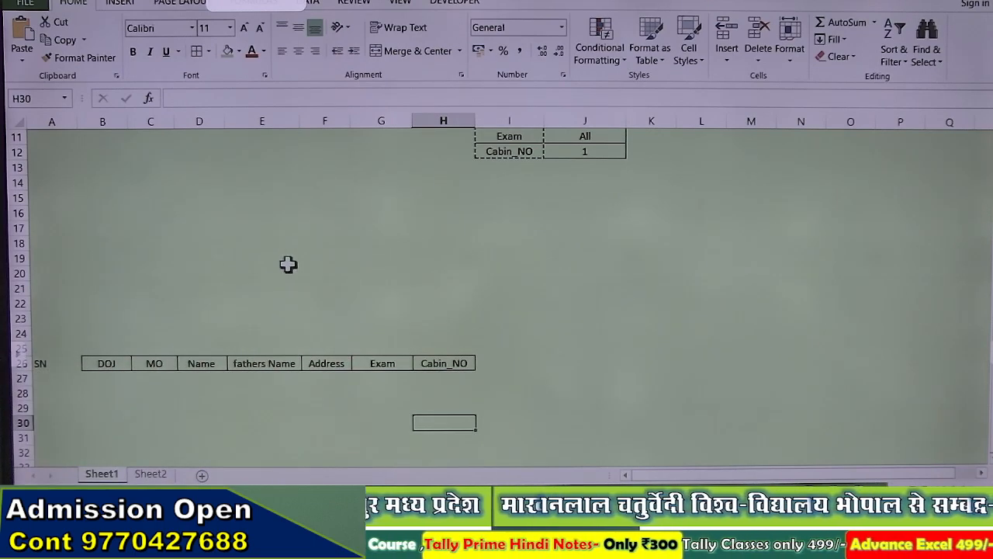
Step: Save the workbook into the school & ins project folder on the D: drive
{"action": "key", "text": "ctrl+s"}
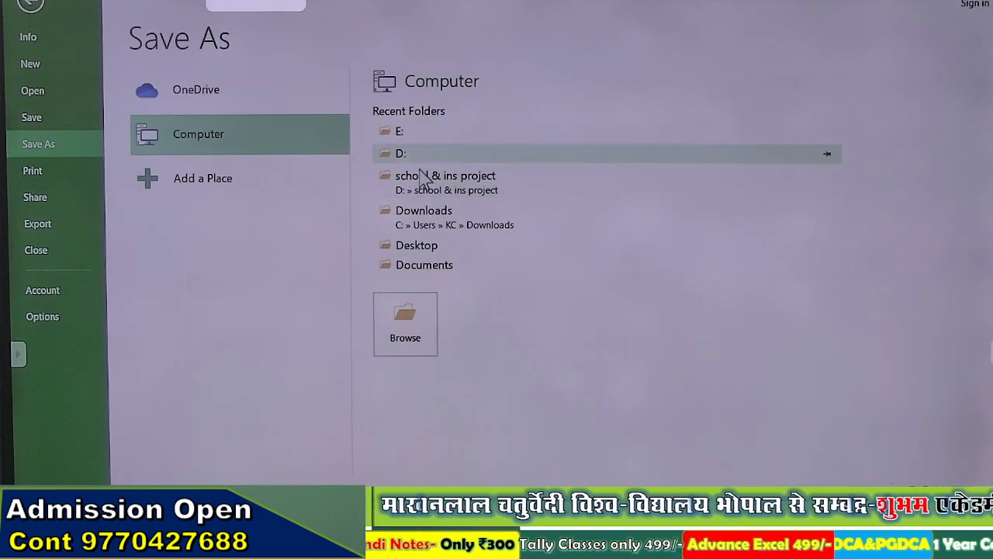
{"action": "left_click", "coordinate": [446, 179]}
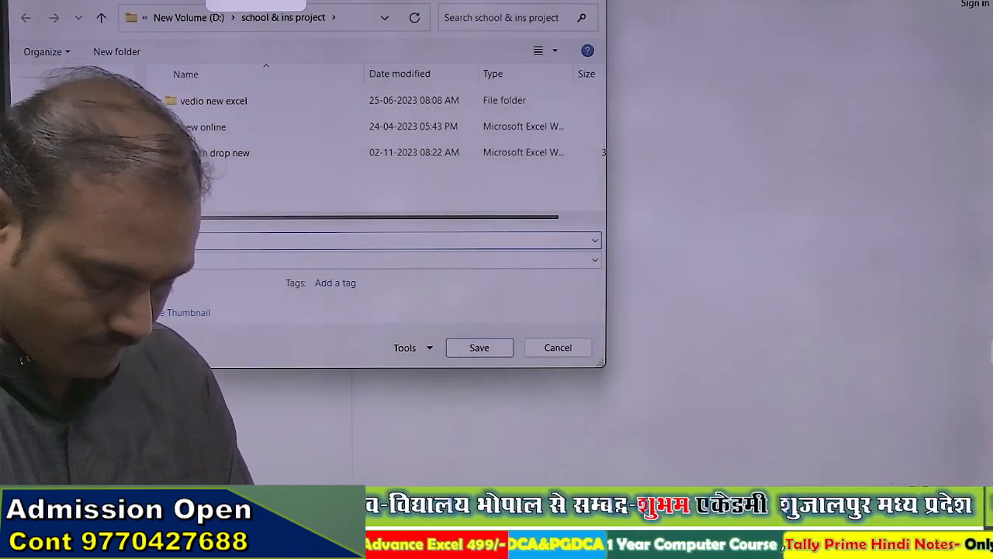
{"action": "key", "text": "Return"}
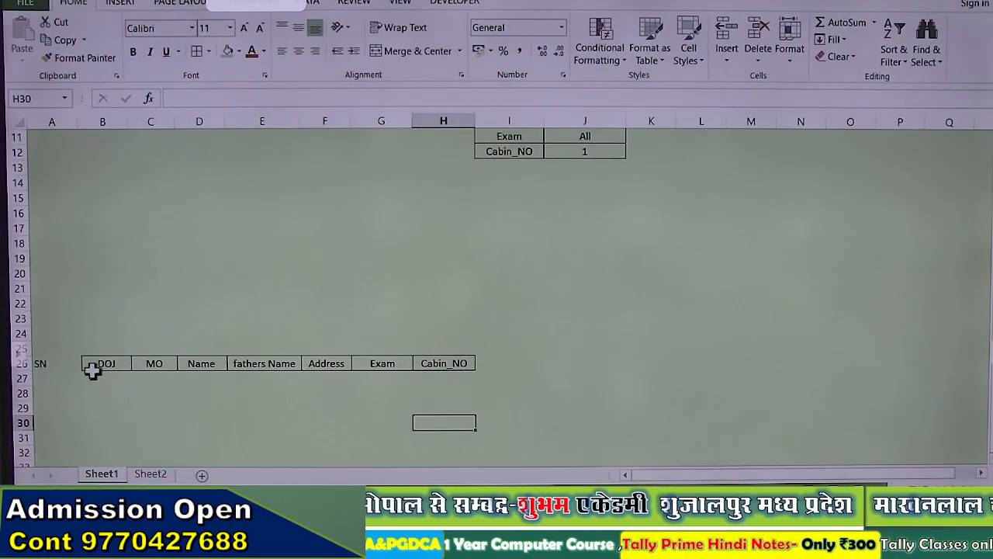
Step: Enter serial number 1 in A27 under SN
{"action": "left_click", "coordinate": [52, 380]}
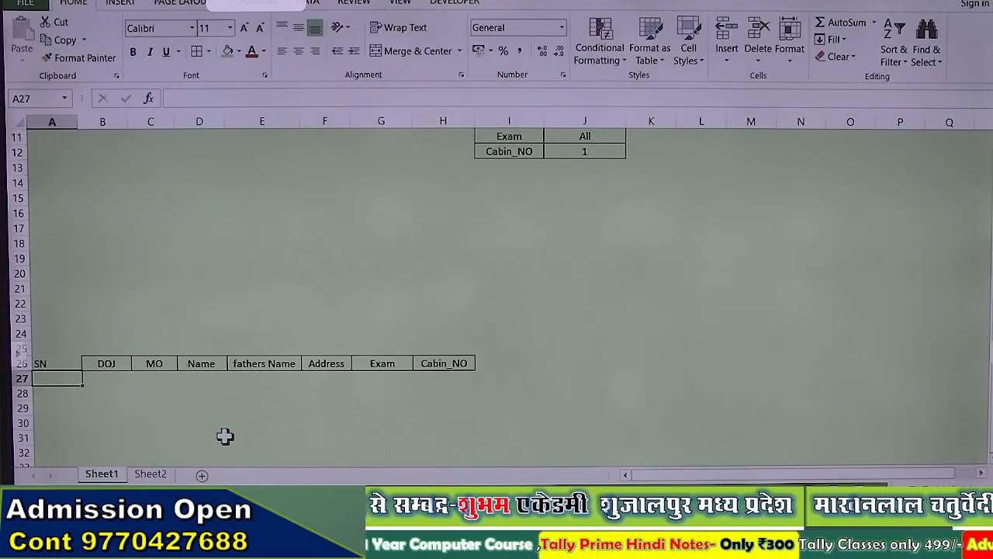
{"action": "type", "text": "0"}
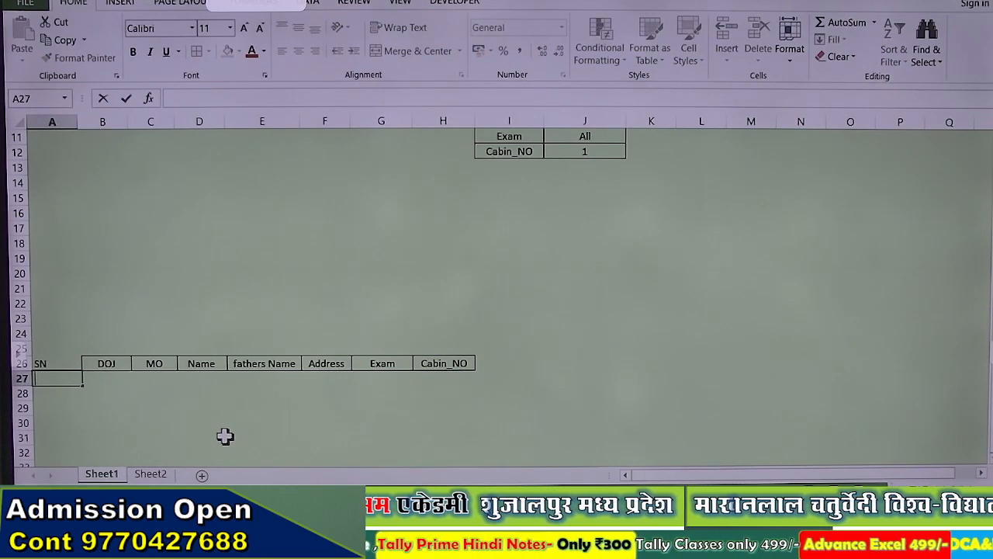
{"action": "key", "text": "Return"}
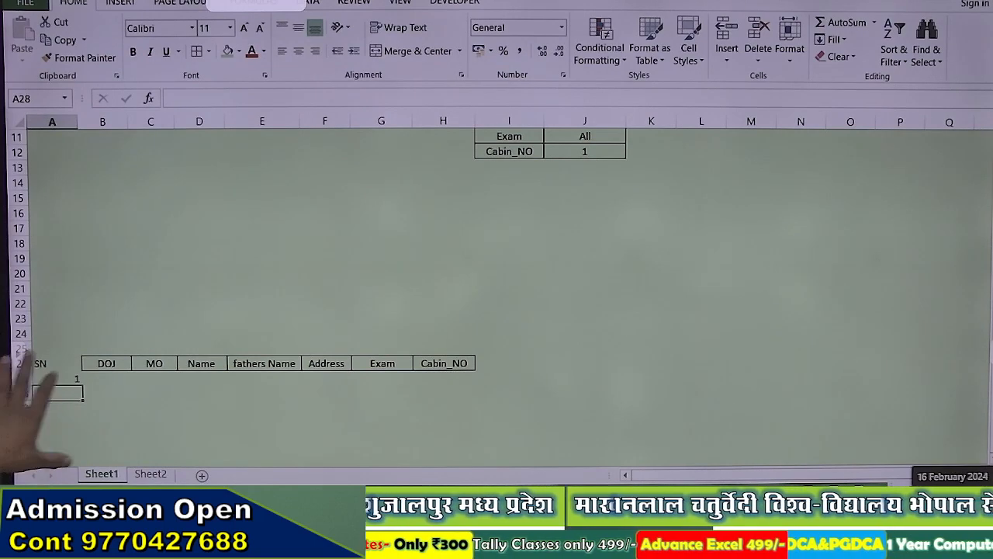
Step: Start recording a macro named Admission from the Developer tab
{"action": "scroll", "coordinate": [559, 395], "scroll_direction": "up", "scroll_amount": 3}
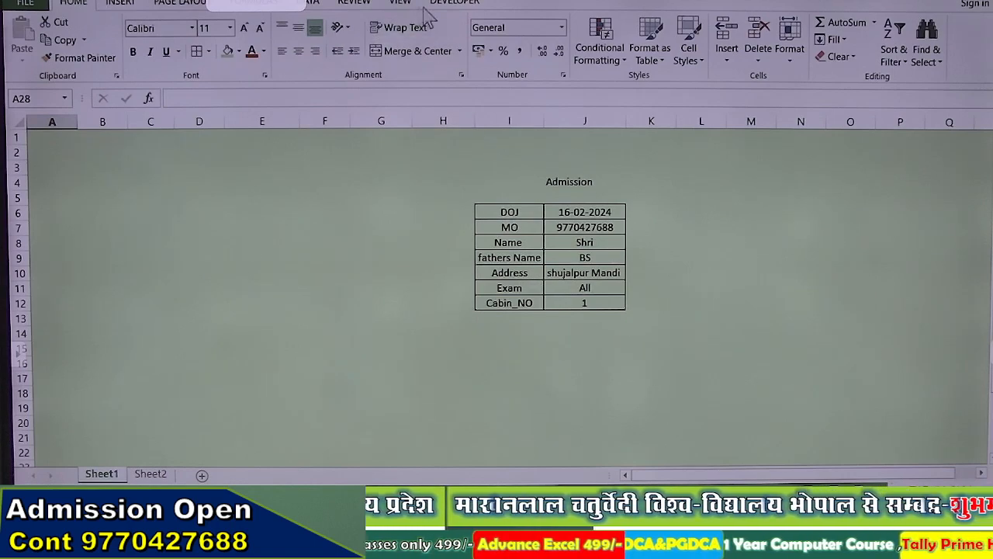
{"action": "left_click", "coordinate": [454, 3]}
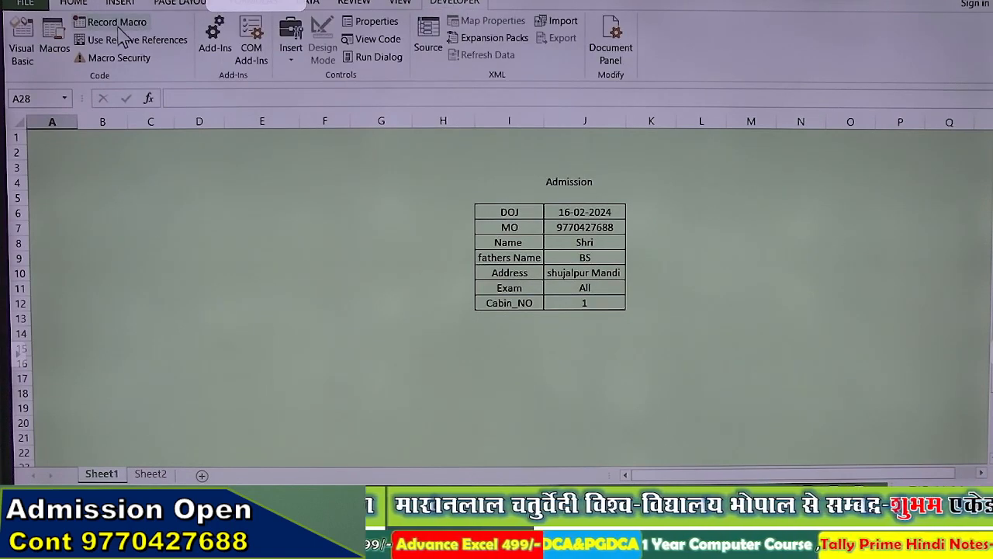
{"action": "left_click", "coordinate": [118, 24]}
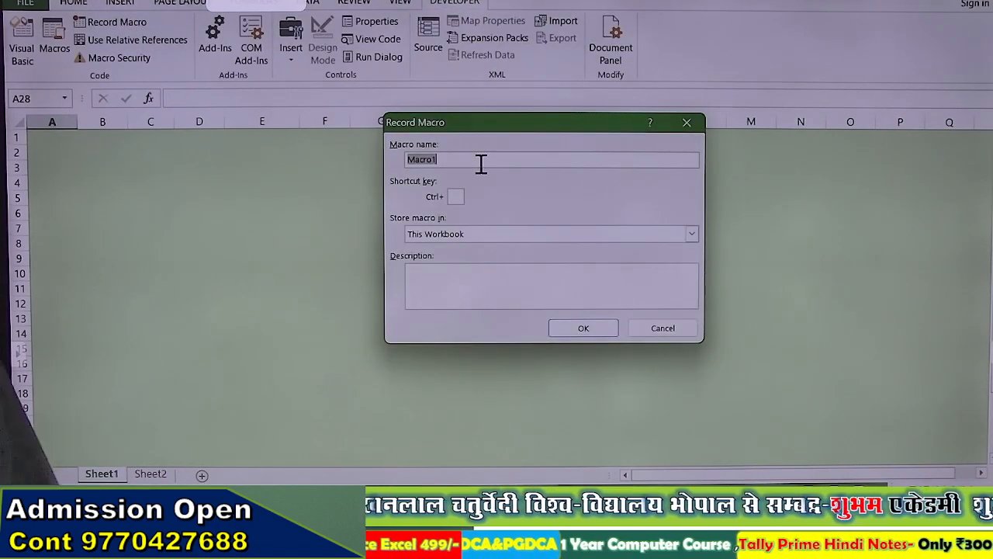
{"action": "type", "text": "Admission"}
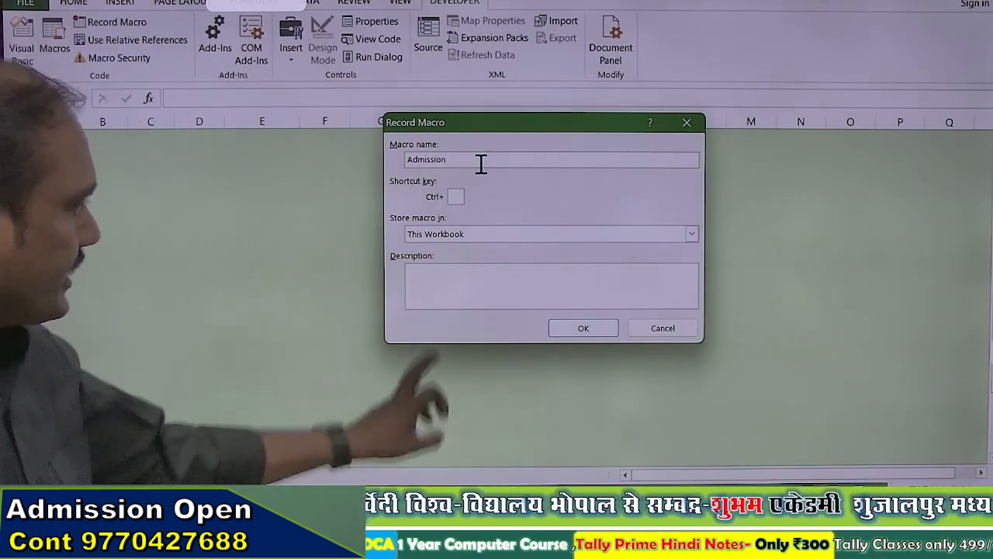
{"action": "left_click", "coordinate": [582, 329]}
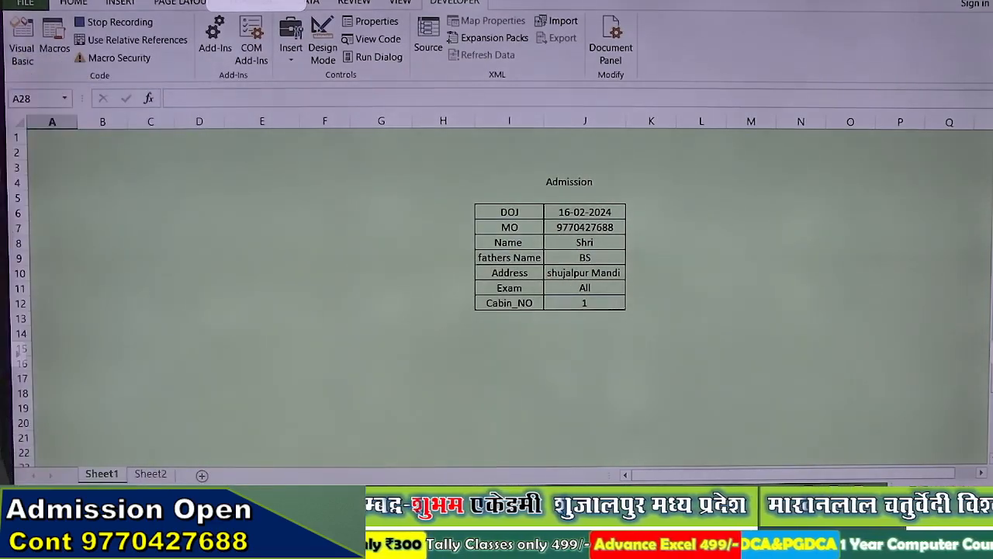
Step: Copy the form values J6:J12, move to A27, and turn on Use Relative References
{"action": "left_click_drag", "start_coordinate": [564, 210], "coordinate": [577, 302]}
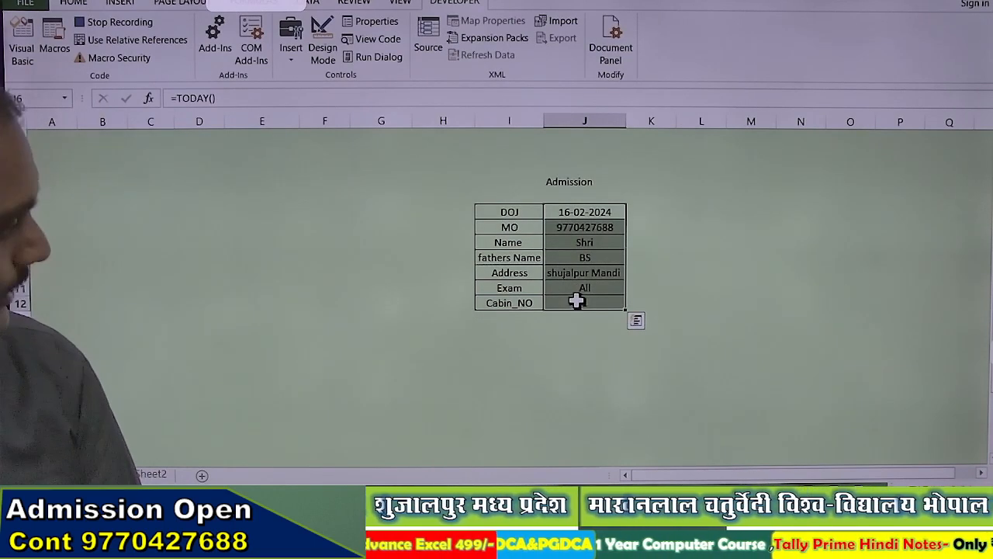
{"action": "key", "text": "ctrl+c"}
{"action": "scroll", "coordinate": [338, 268], "scroll_direction": "down", "scroll_amount": 3}
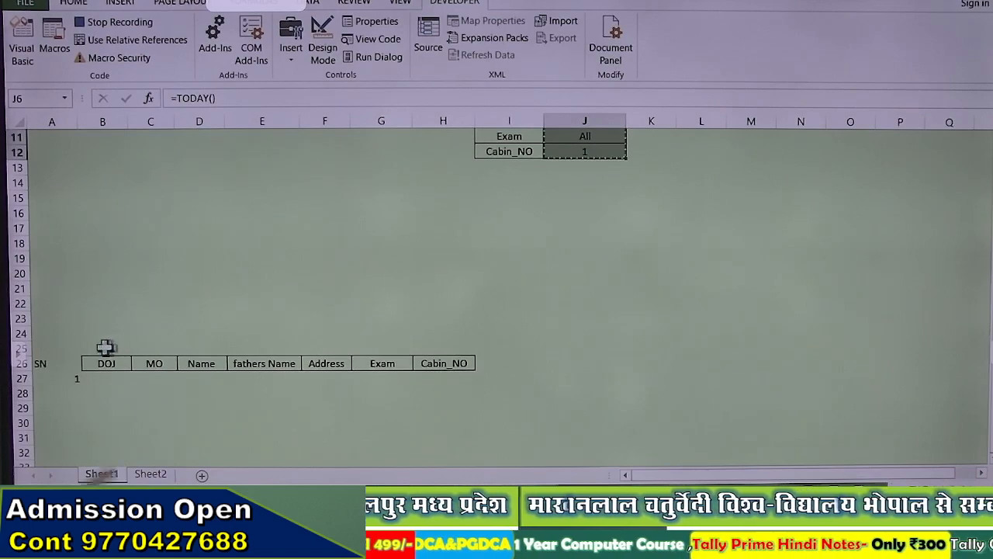
{"action": "left_click", "coordinate": [70, 363]}
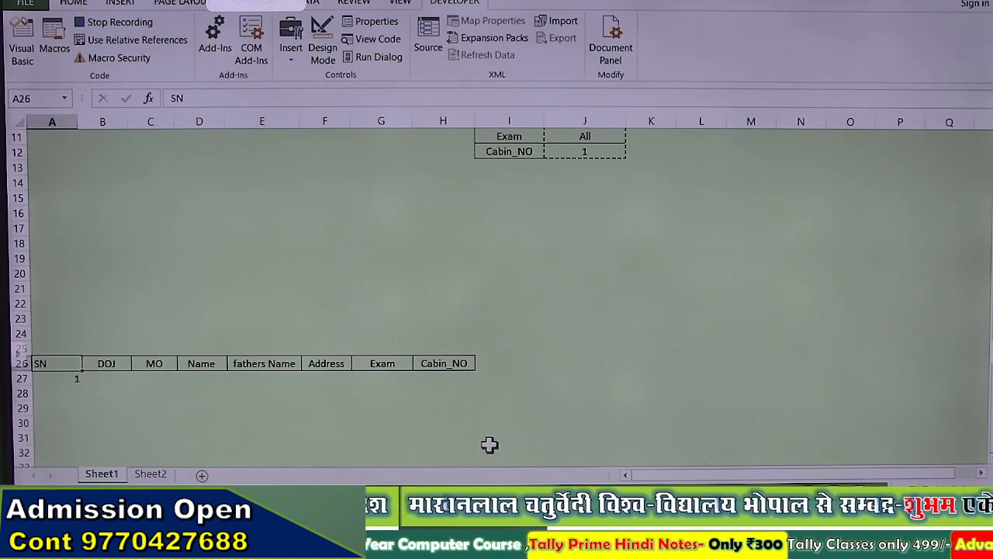
{"action": "key", "text": "Down"}
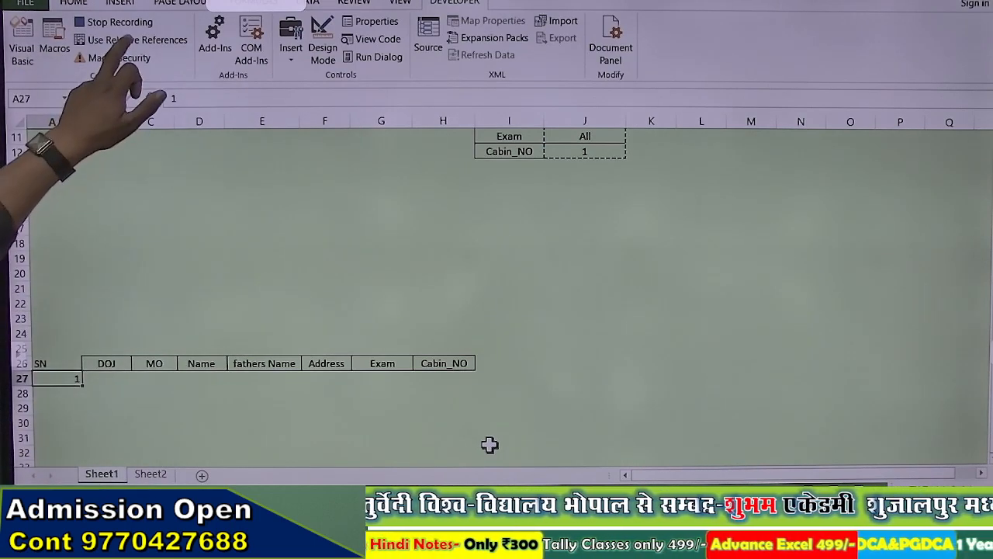
{"action": "left_click", "coordinate": [132, 40]}
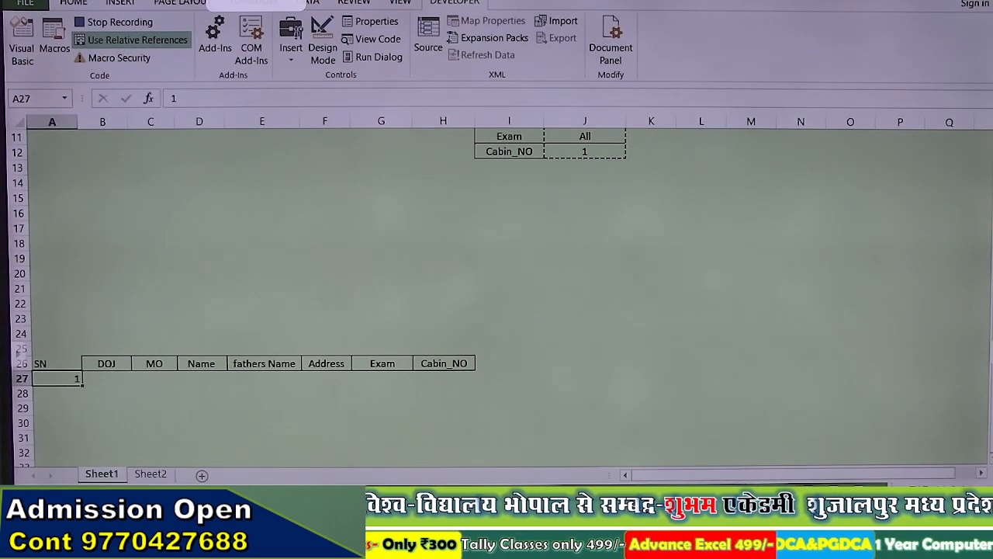
{"action": "key", "text": "Down"}
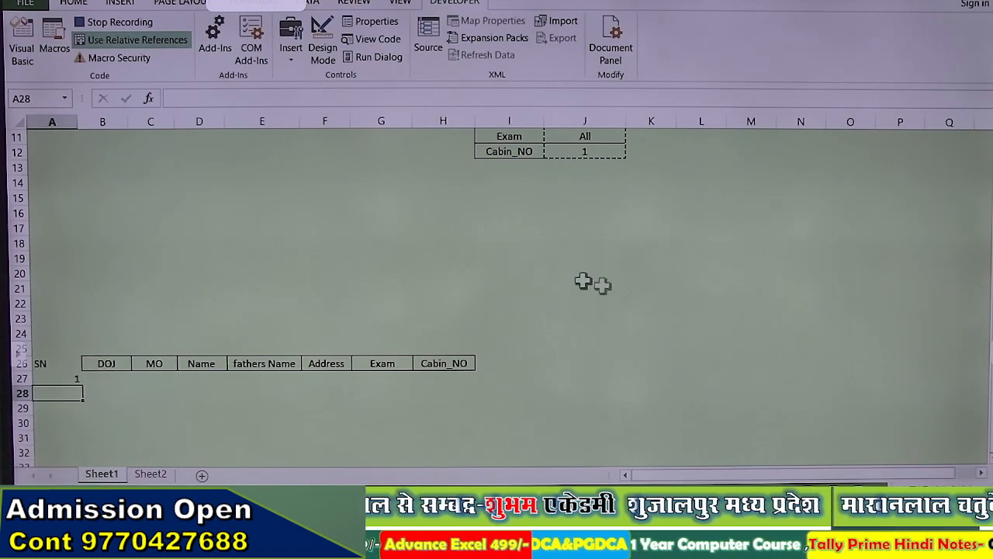
Step: Open the Paste Special dialog from the Home ribbon and cancel it
{"action": "left_click", "coordinate": [78, 3]}
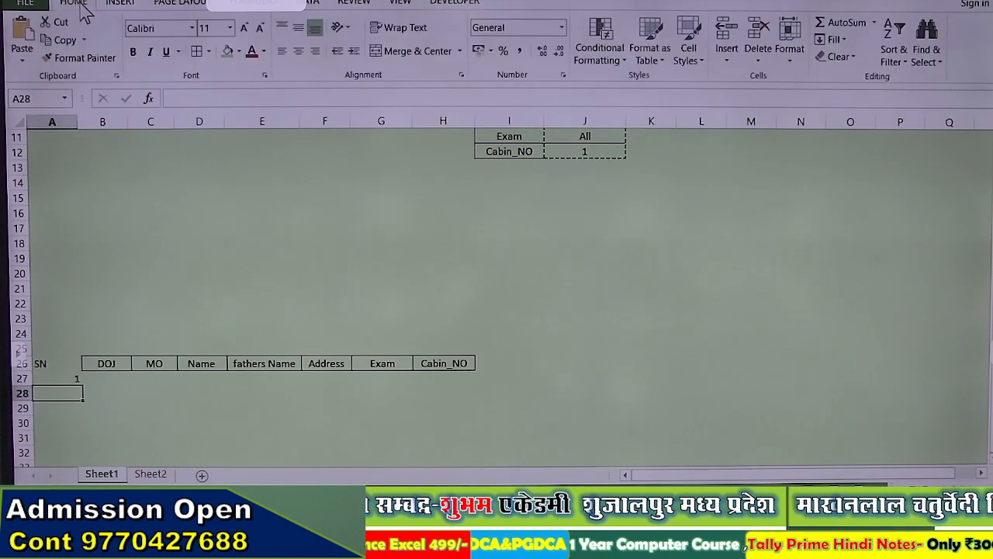
{"action": "left_click", "coordinate": [23, 64]}
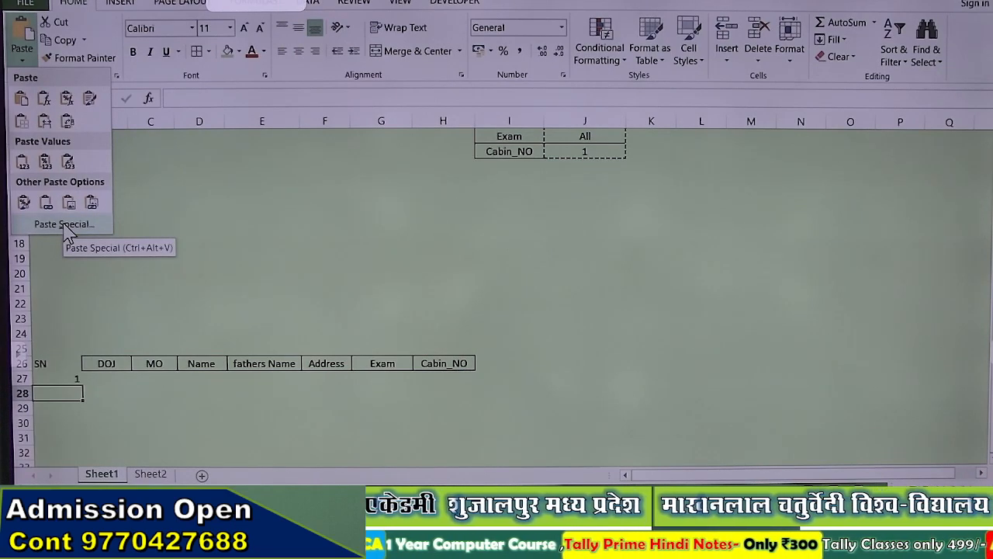
{"action": "left_click", "coordinate": [66, 224]}
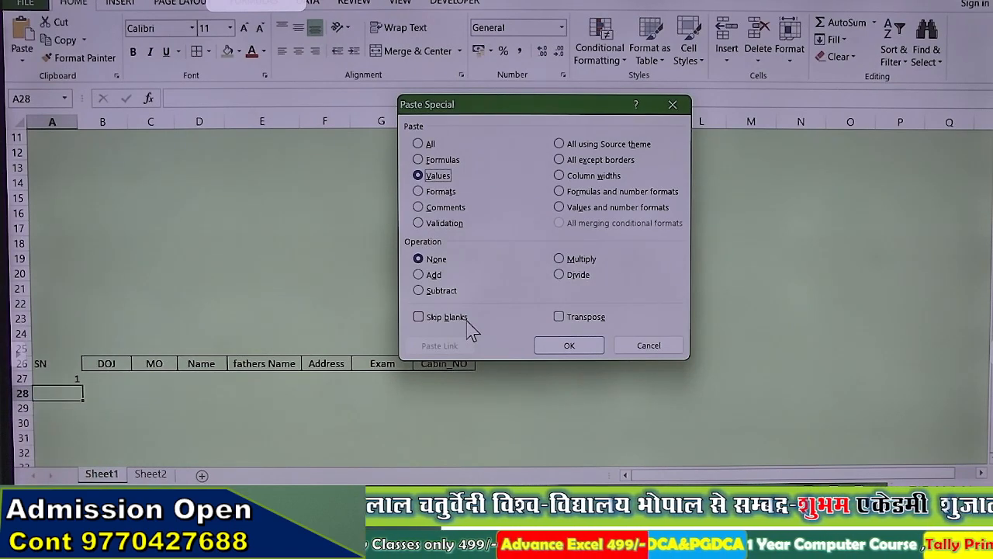
{"action": "left_click", "coordinate": [640, 345]}
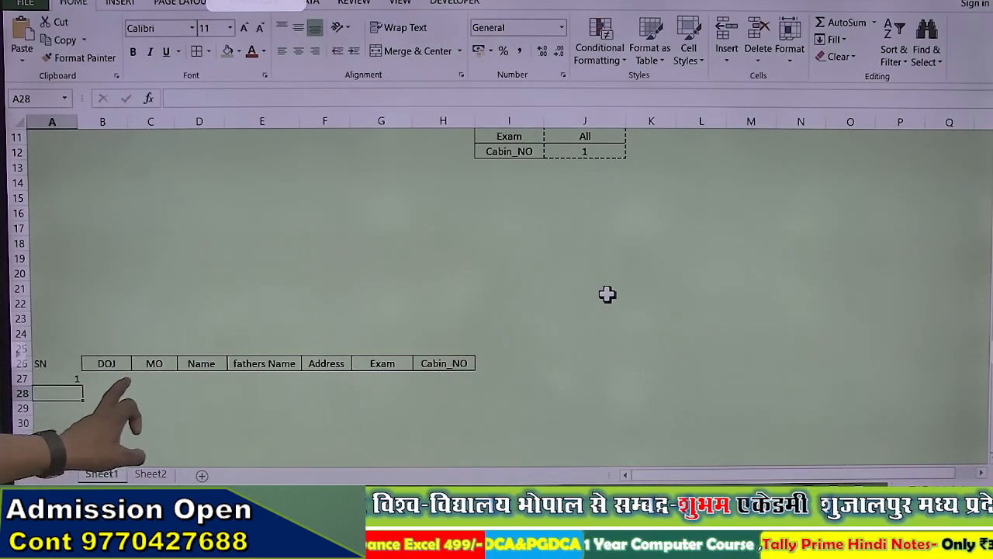
Step: Stop the macro recording and enter 1 in cell B27 under DOJ
{"action": "left_click", "coordinate": [106, 380]}
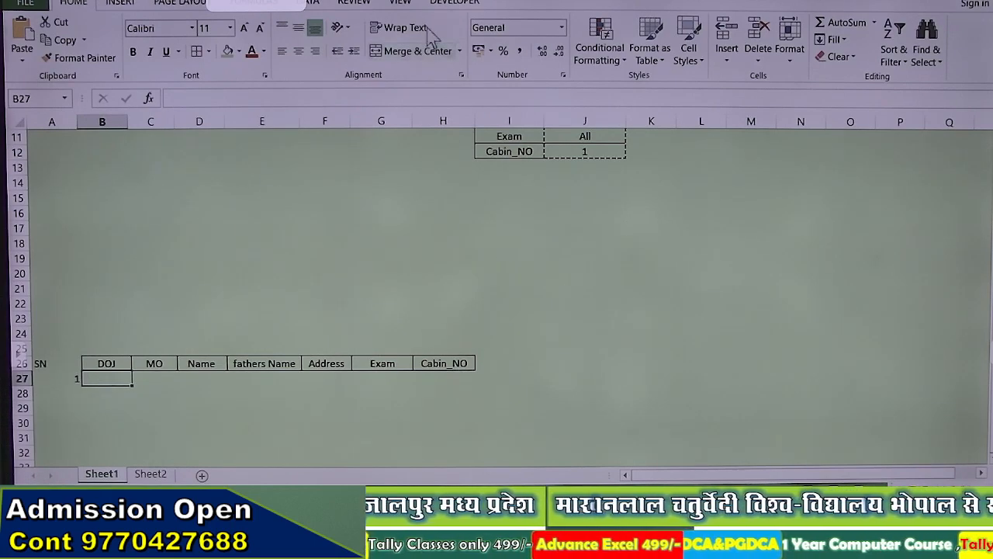
{"action": "left_click", "coordinate": [439, 3]}
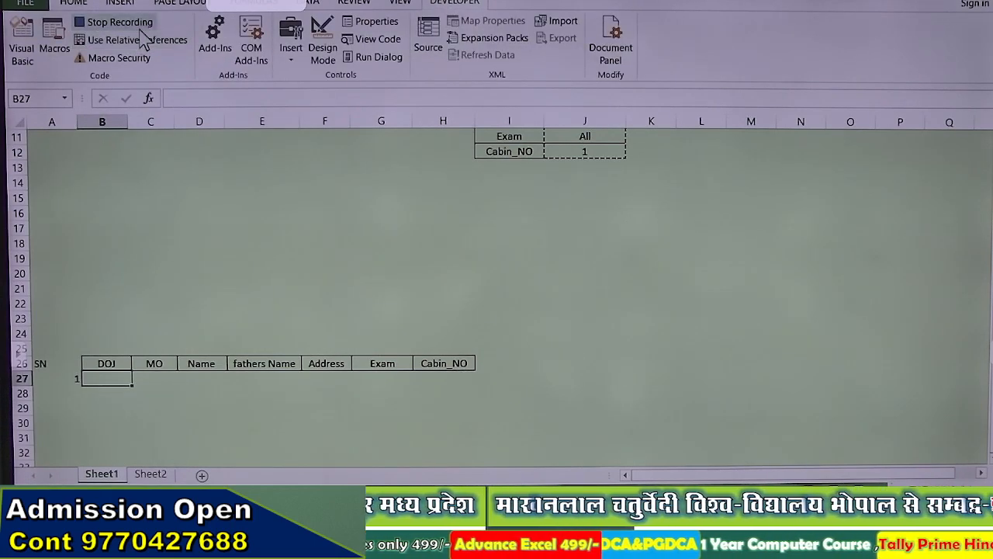
{"action": "left_click", "coordinate": [117, 22]}
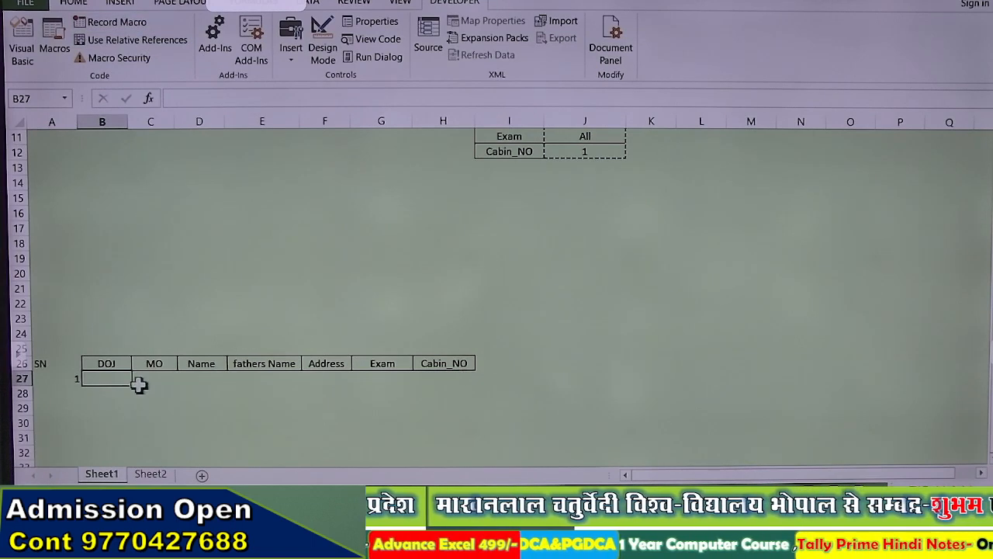
{"action": "type", "text": "1"}
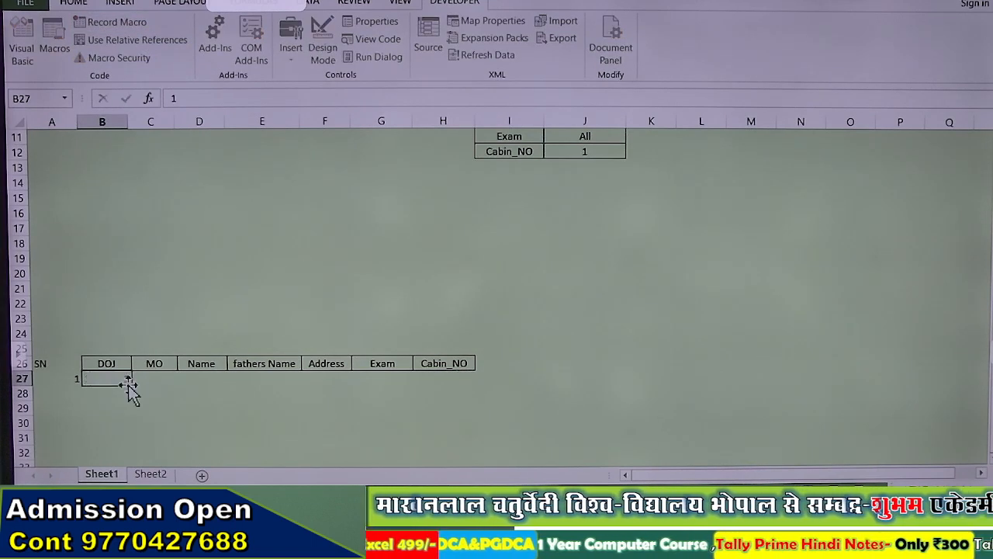
{"action": "key", "text": "Return"}
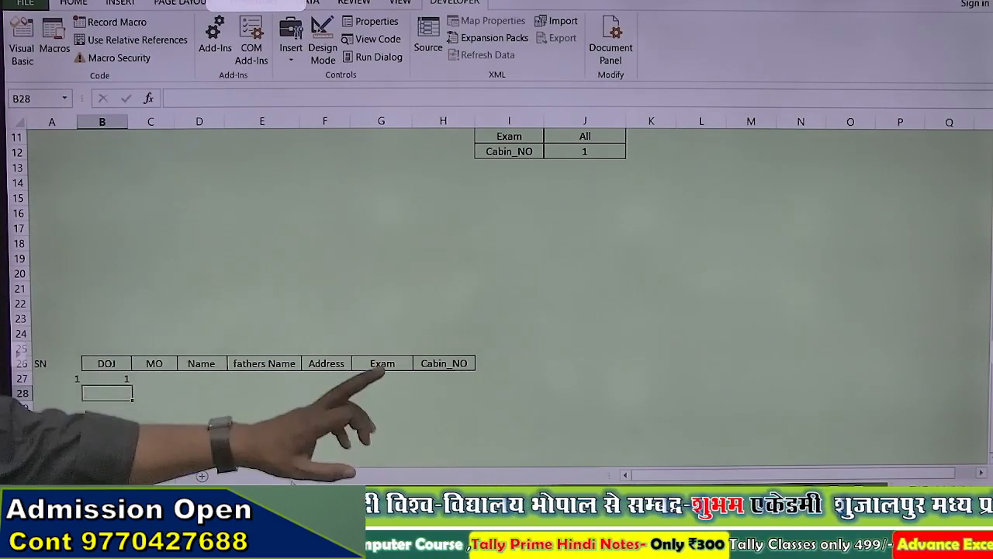
{"action": "scroll", "coordinate": [350, 325], "scroll_direction": "up", "scroll_amount": 3}
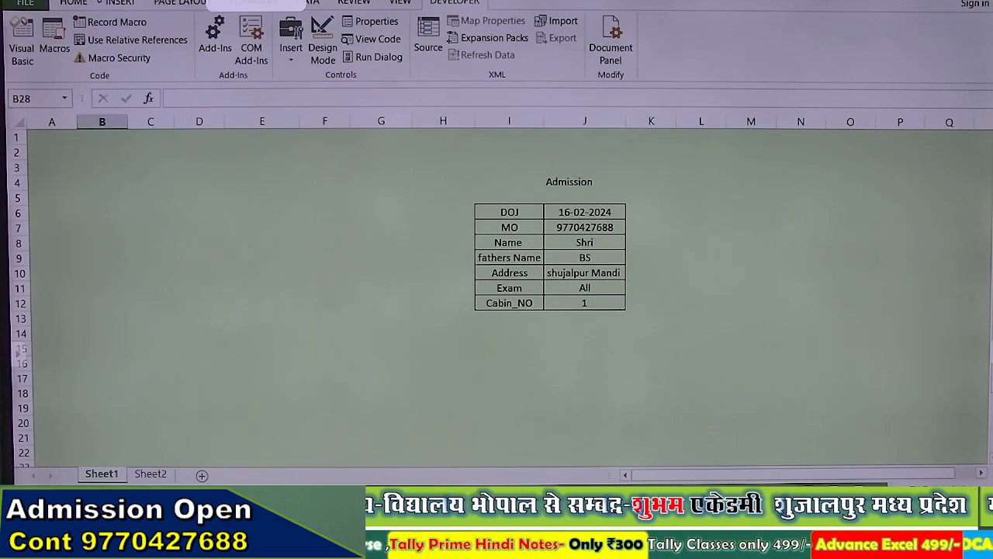
Step: Record a fresh macro named 'admission', overwriting the existing admission macro
{"action": "left_click", "coordinate": [104, 22]}
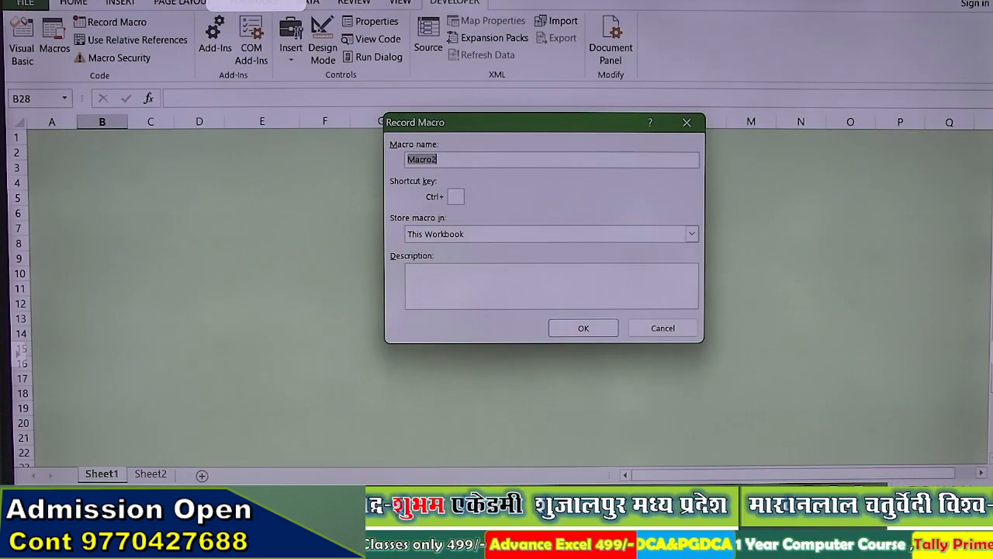
{"action": "type", "text": "dmission"}
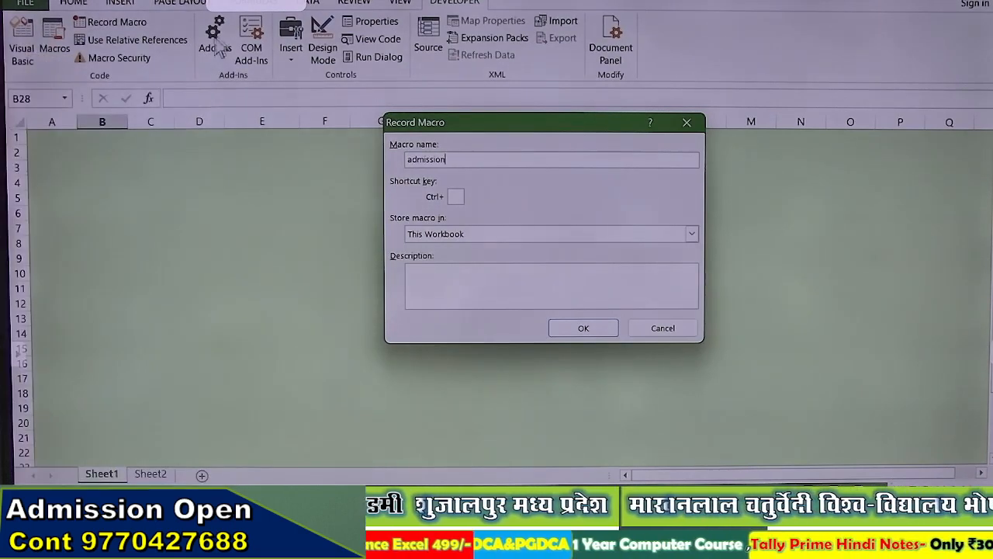
{"action": "left_click", "coordinate": [553, 329]}
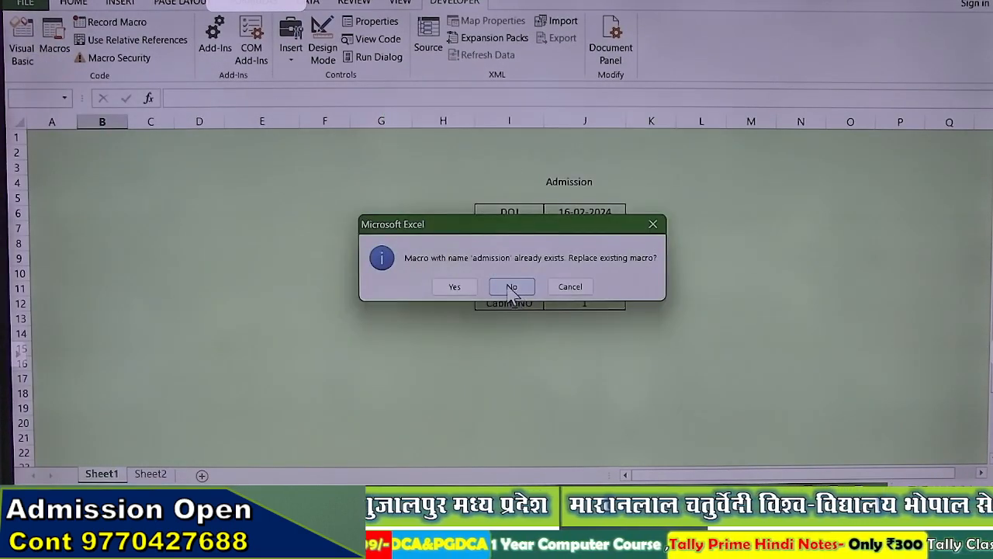
{"action": "left_click", "coordinate": [464, 285]}
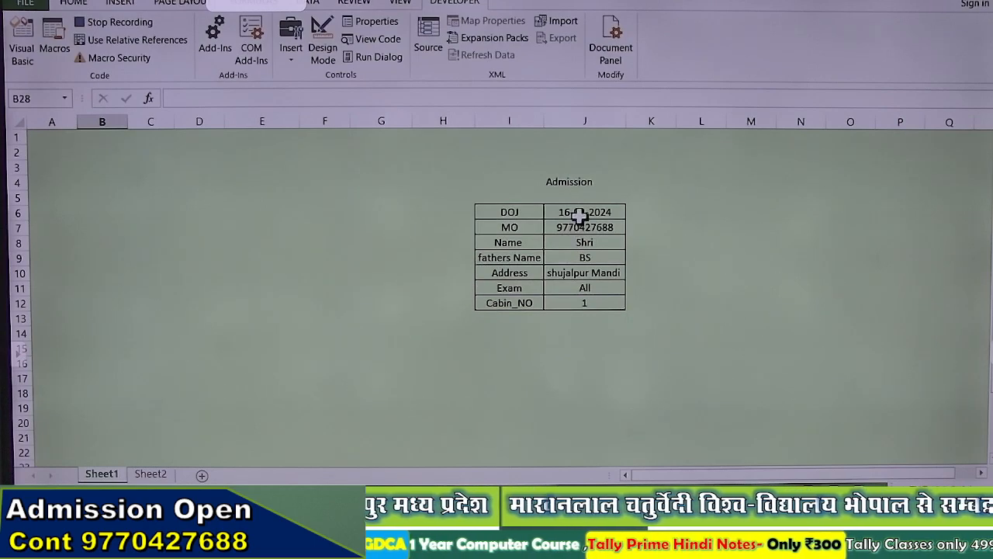
Step: Copy the form values J6:J12 and select cell B28 in the record table
{"action": "left_click_drag", "start_coordinate": [580, 216], "coordinate": [581, 295]}
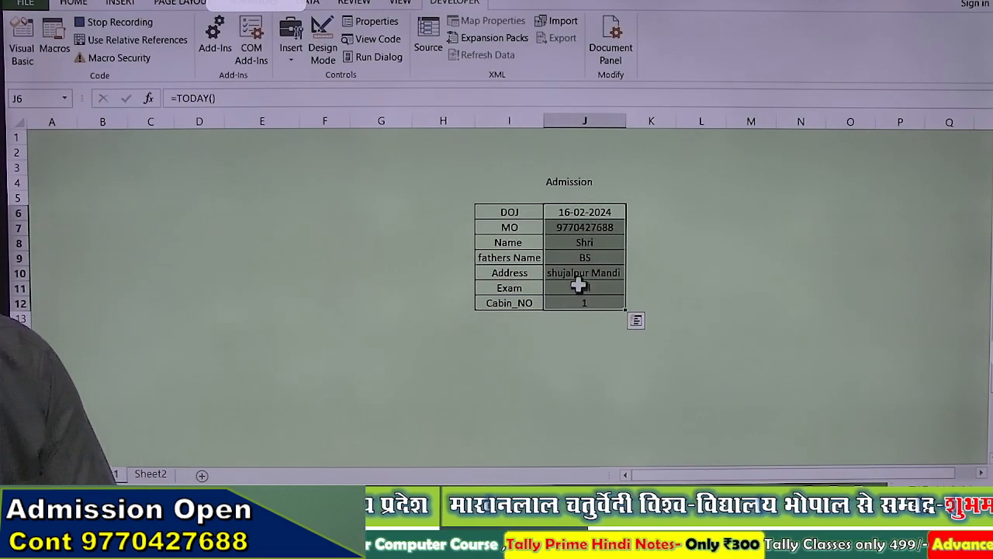
{"action": "key", "text": "ctrl+c"}
{"action": "scroll", "coordinate": [437, 279], "scroll_direction": "down", "scroll_amount": 7}
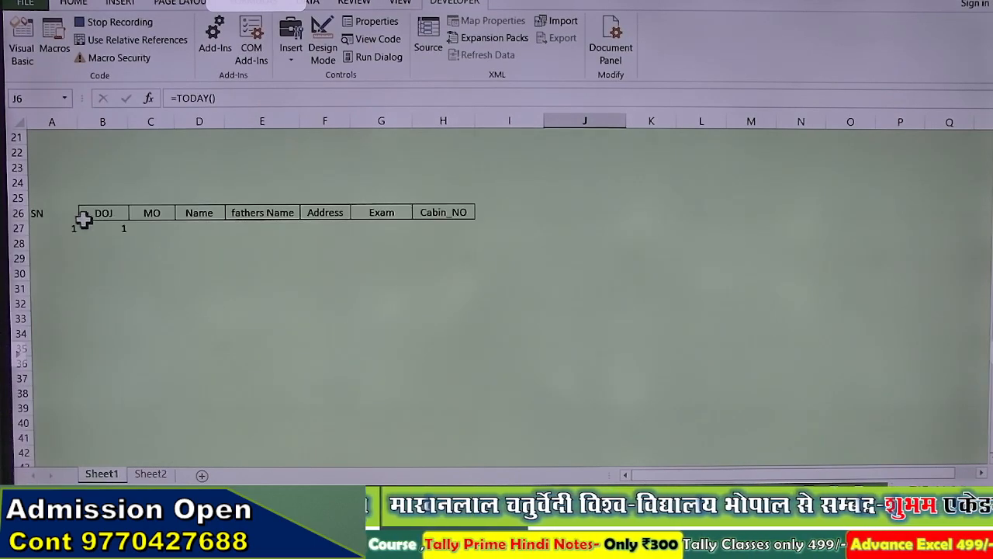
{"action": "left_click", "coordinate": [88, 211]}
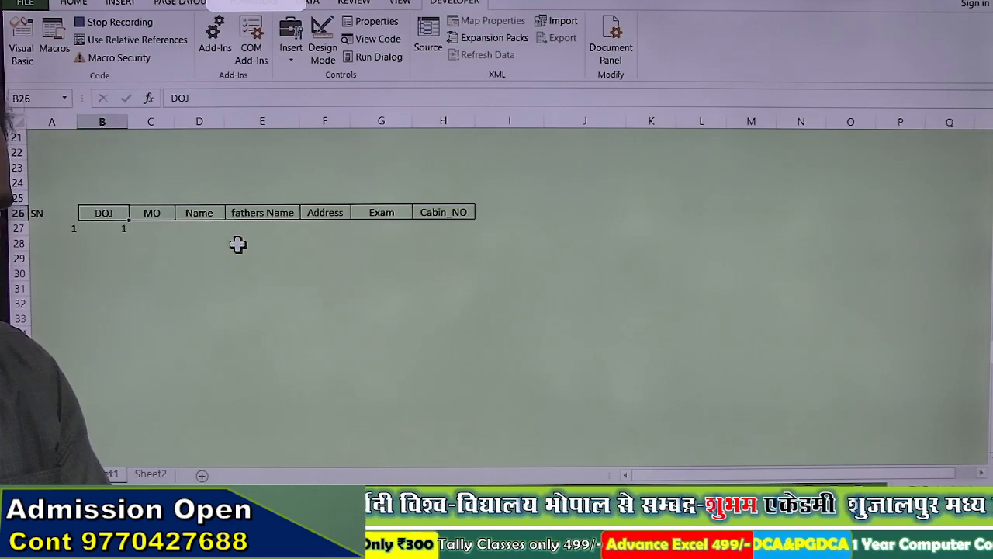
{"action": "key", "text": "Down"}
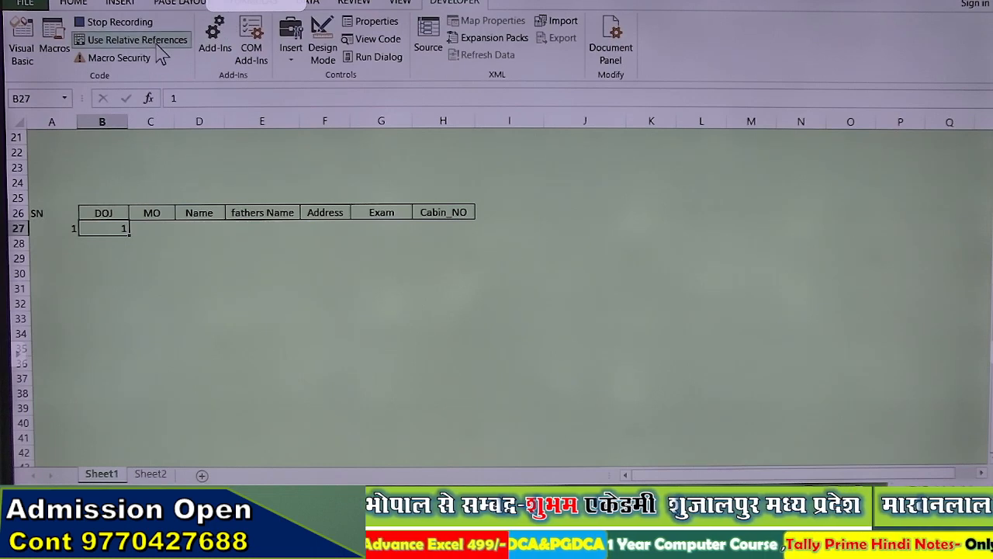
{"action": "key", "text": "Down"}
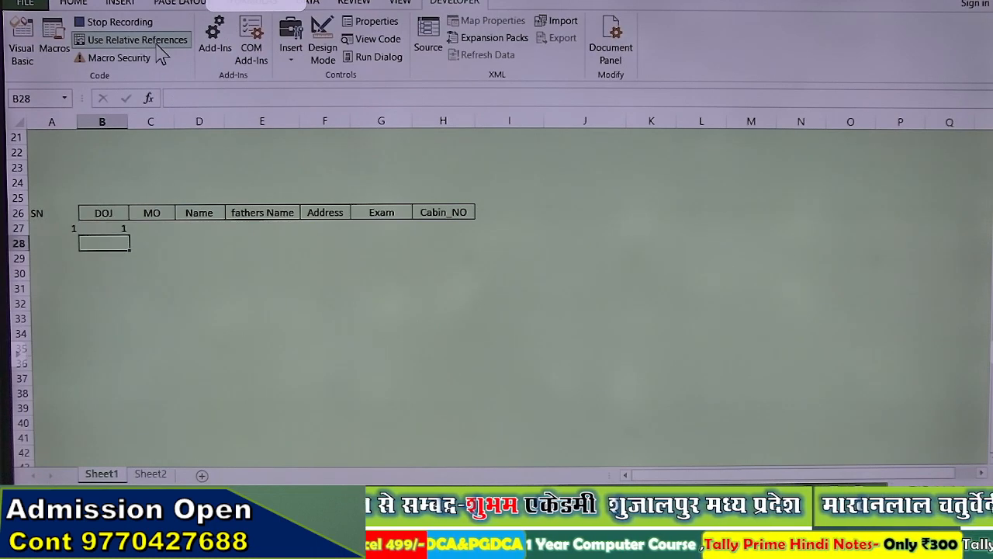
Step: Paste the copied form values into row 28 as transposed values only
{"action": "left_click", "coordinate": [69, 3]}
{"action": "left_click", "coordinate": [23, 58]}
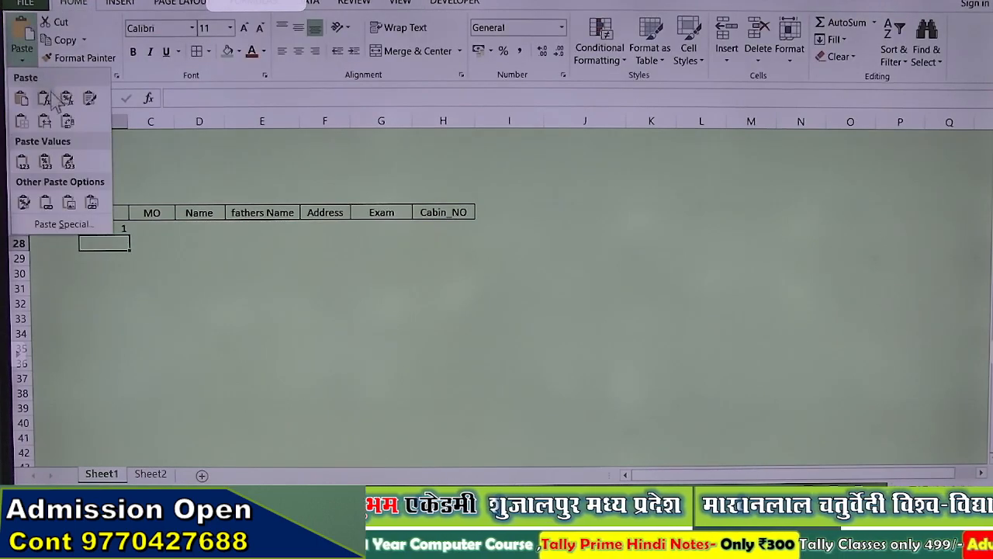
{"action": "left_click", "coordinate": [71, 224]}
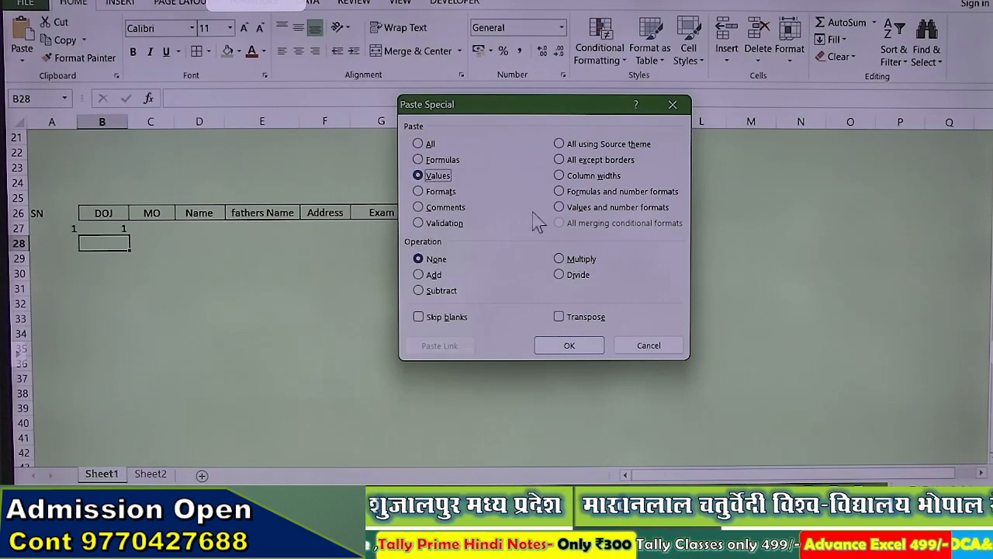
{"action": "left_click", "coordinate": [568, 346]}
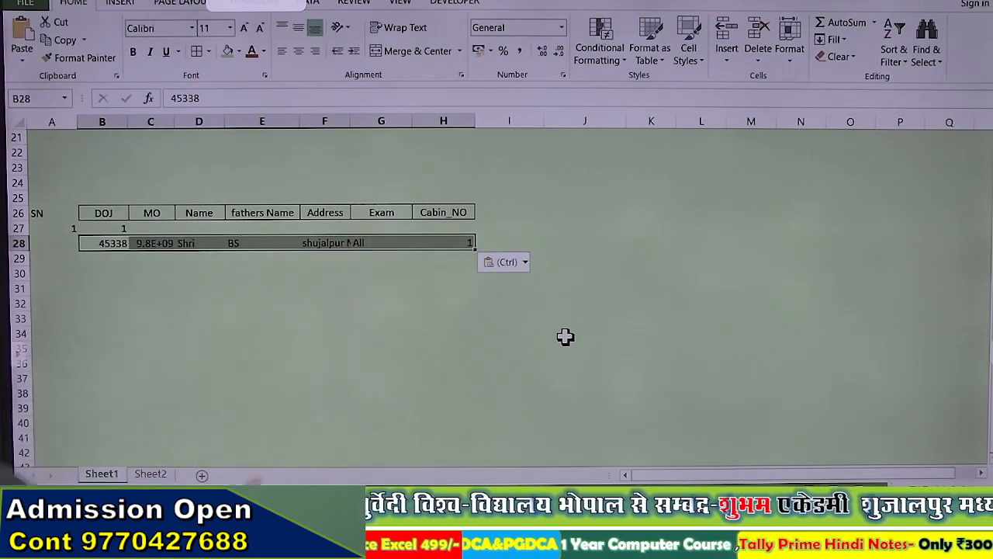
{"action": "key", "text": "Left"}
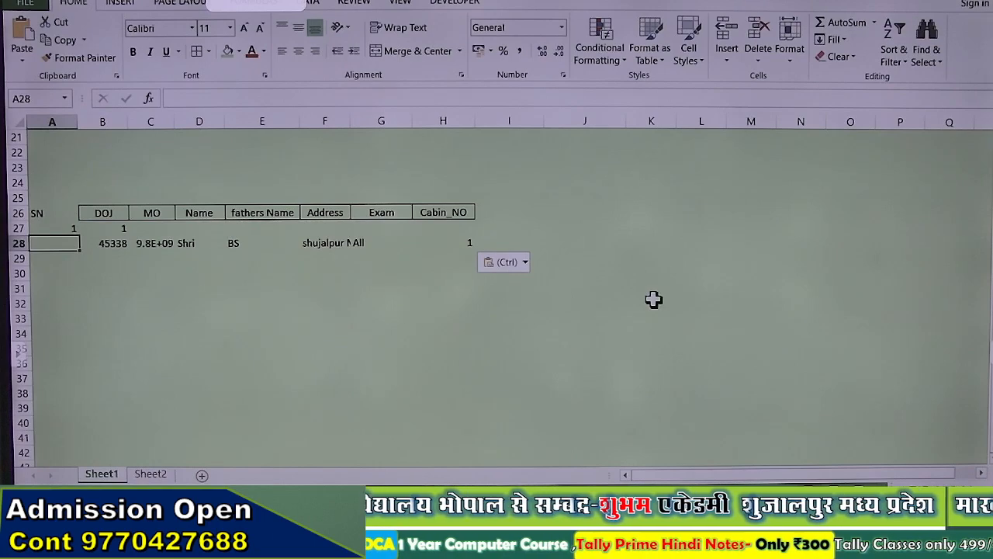
{"action": "scroll", "coordinate": [653, 299], "scroll_direction": "up", "scroll_amount": 7}
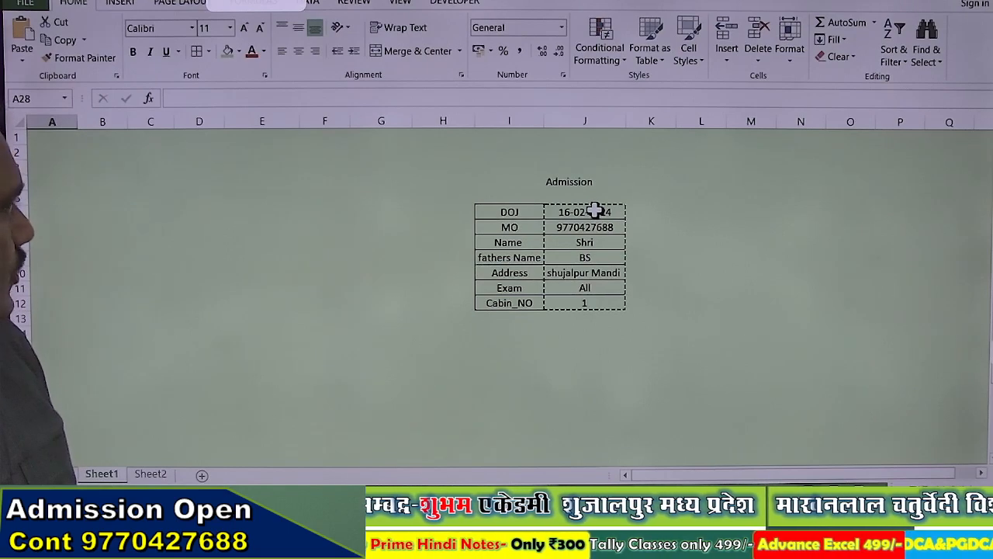
Step: Clear the form entries in J7:J12, return to J6, and save with Ctrl+S
{"action": "left_click", "coordinate": [450, 4]}
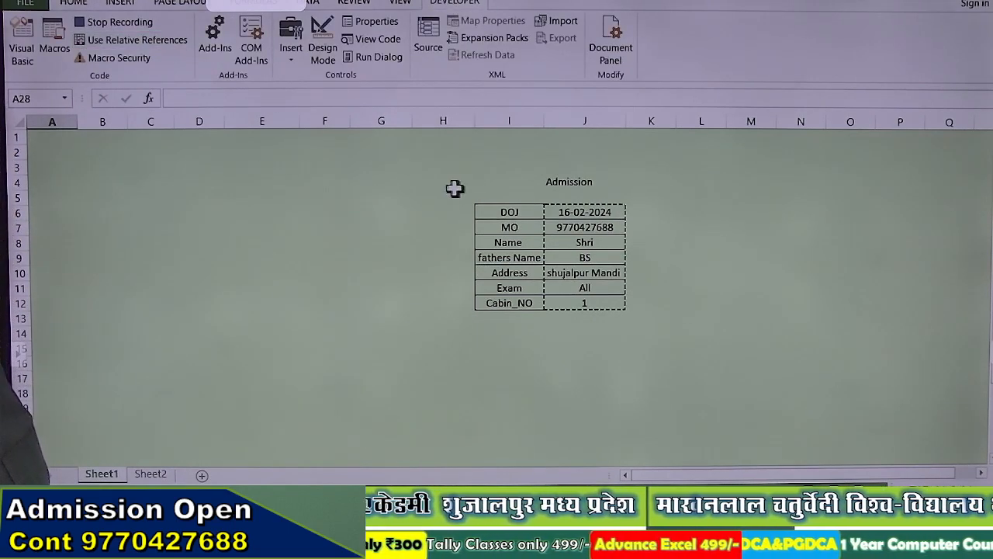
{"action": "left_click", "coordinate": [556, 226]}
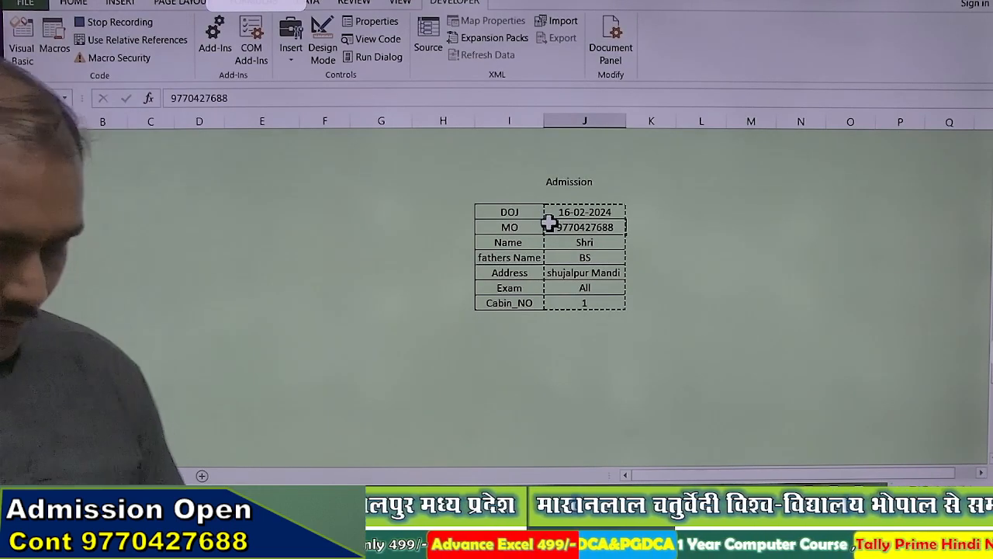
{"action": "key", "text": "ctrl+v"}
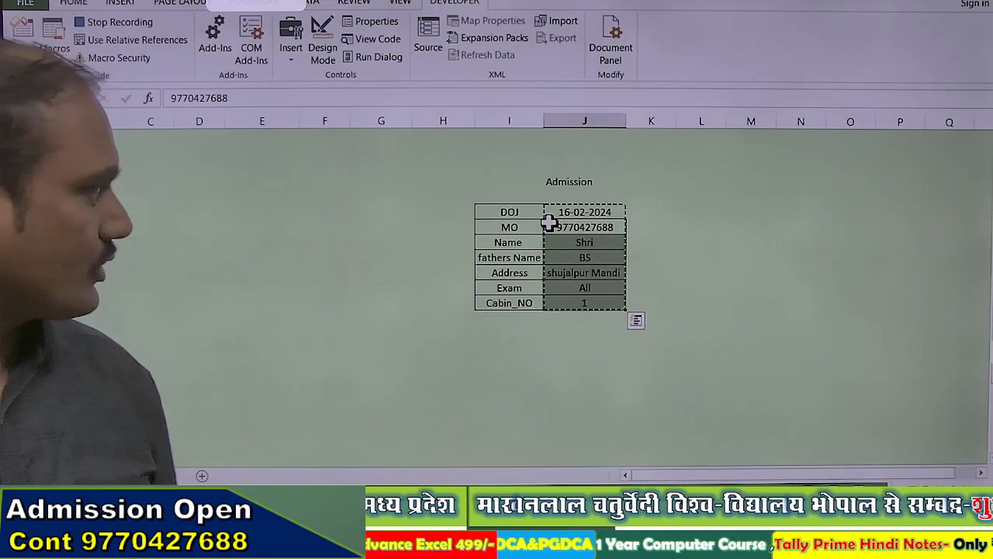
{"action": "key", "text": "Delete"}
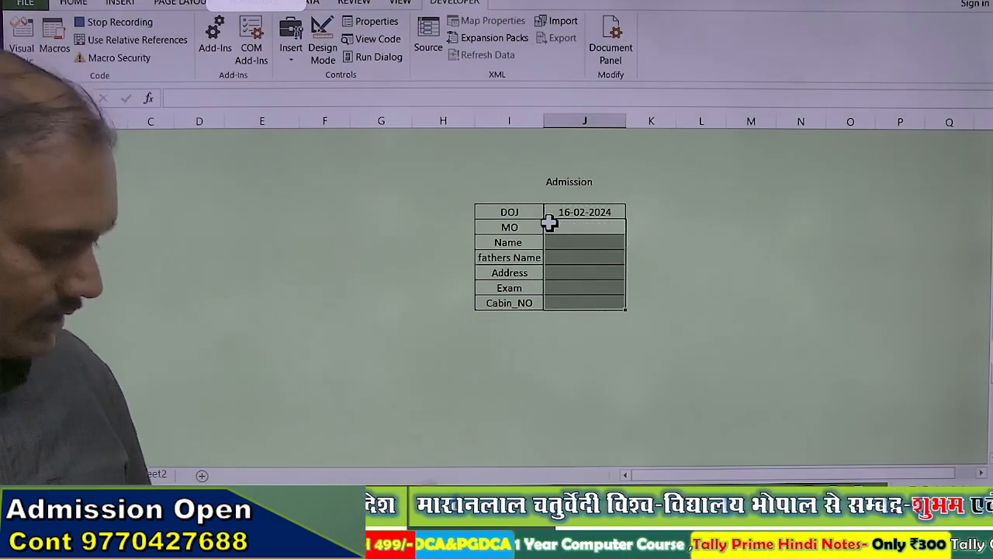
{"action": "key", "text": "Up"}
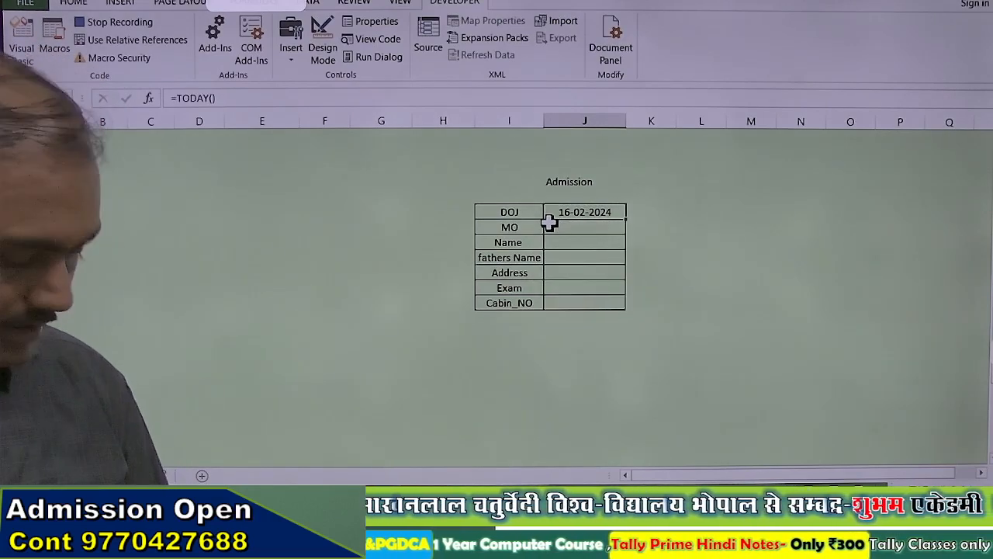
{"action": "key", "text": "ctrl+s"}
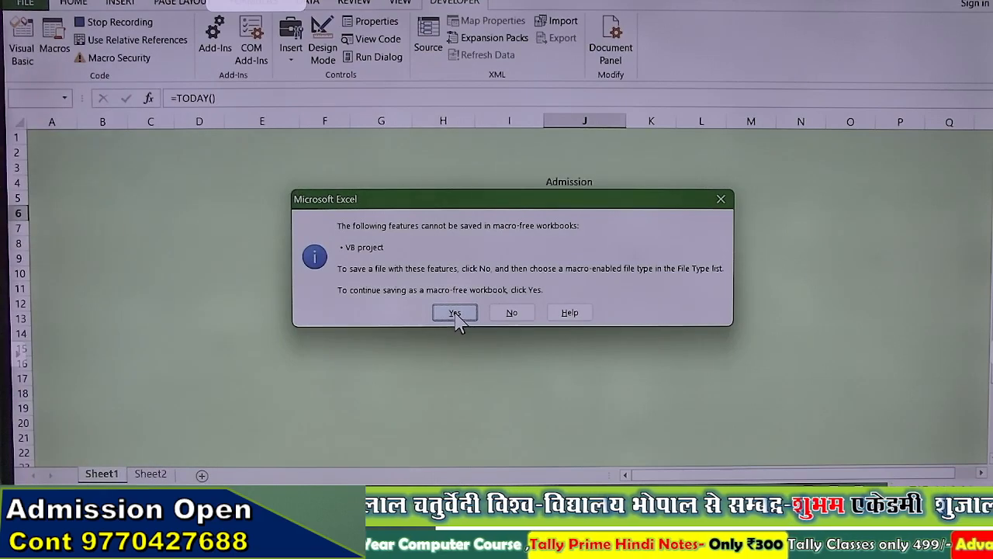
Step: Accept the warning, stop recording, and save as Excel Macro-Enabled Workbook in 'school & ins project'
{"action": "left_click", "coordinate": [455, 315]}
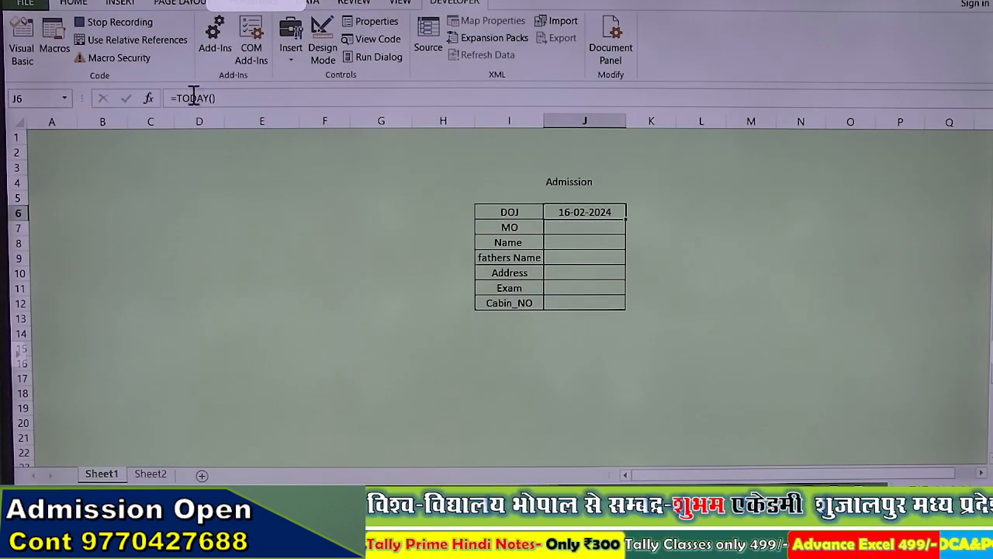
{"action": "left_click", "coordinate": [116, 22]}
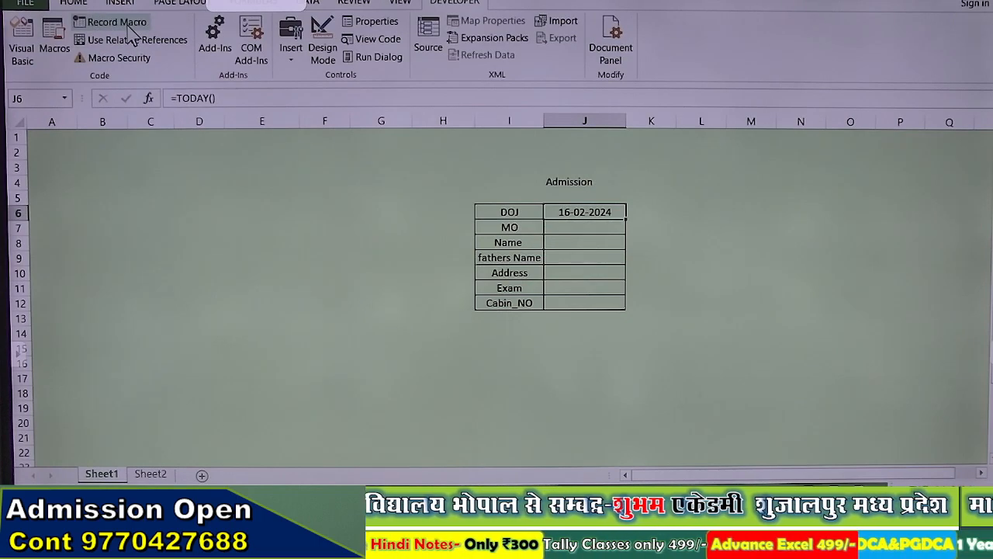
{"action": "left_click", "coordinate": [25, 4]}
{"action": "left_click", "coordinate": [63, 142]}
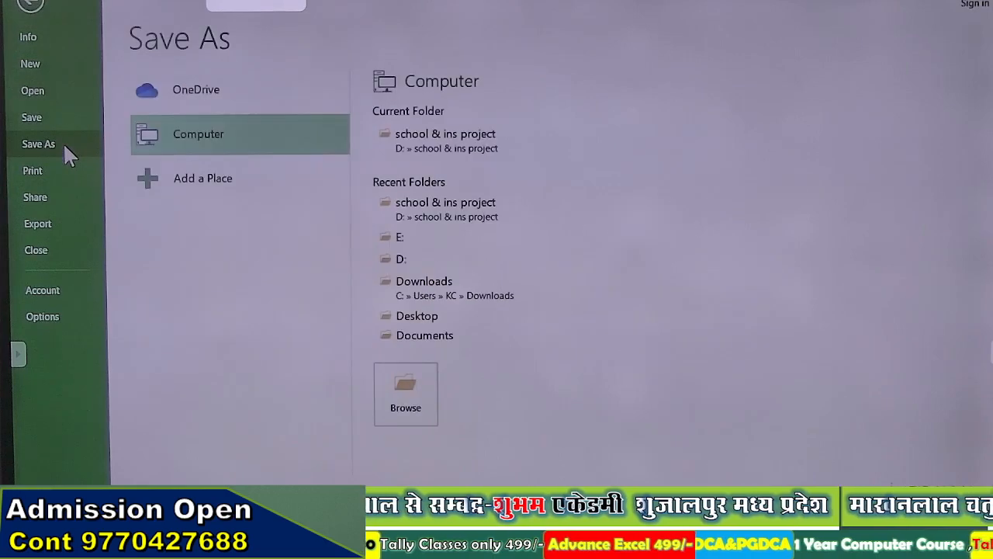
{"action": "left_click", "coordinate": [435, 208]}
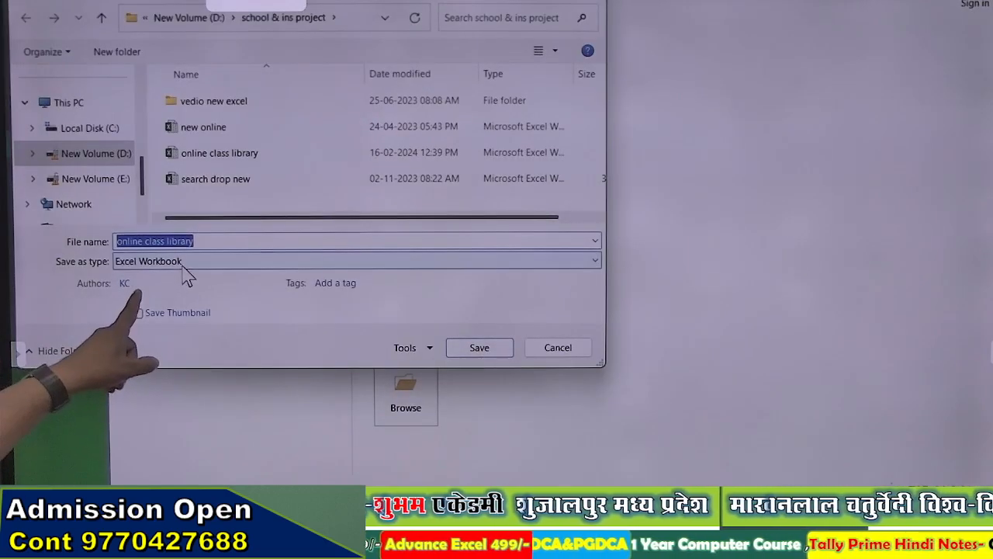
{"action": "left_click", "coordinate": [186, 262]}
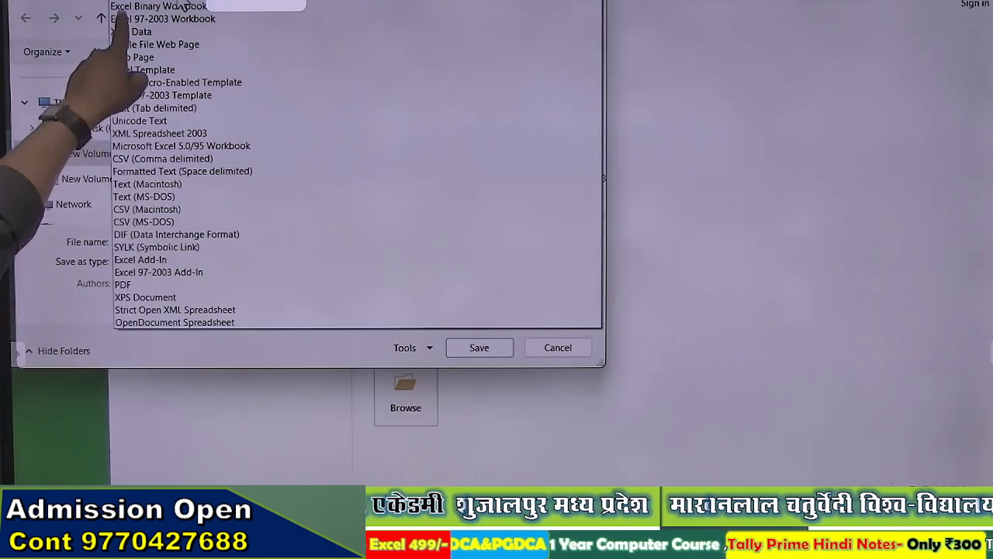
{"action": "left_click", "coordinate": [183, 2]}
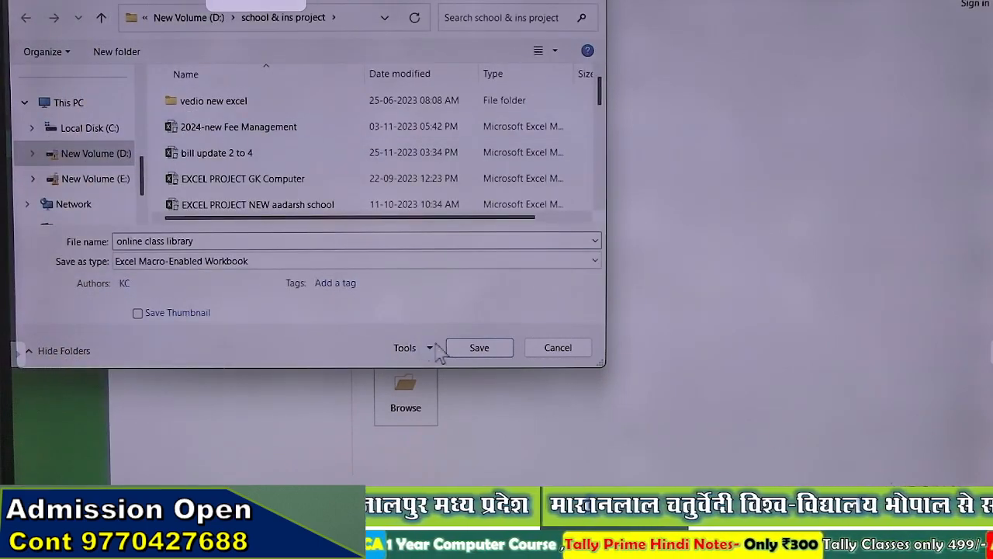
{"action": "left_click", "coordinate": [463, 349]}
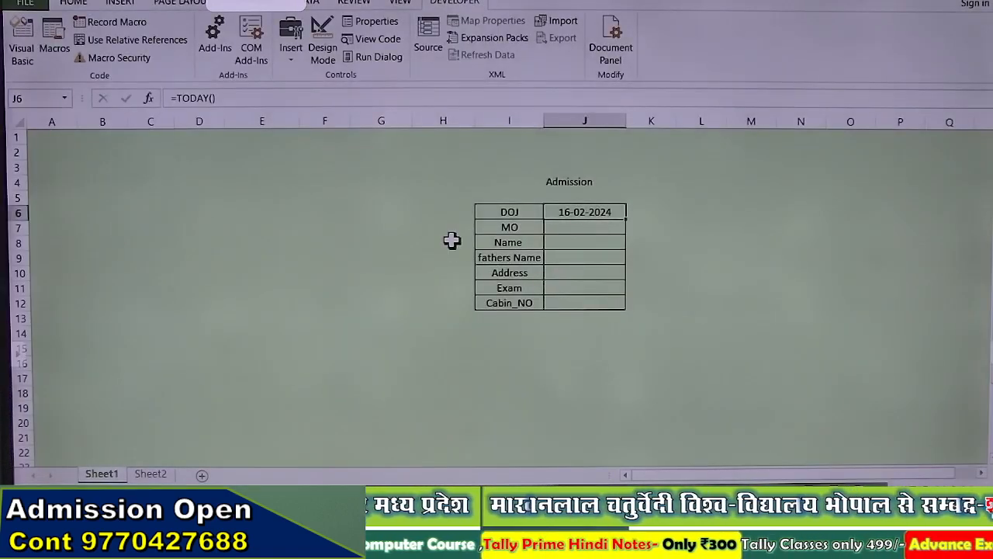
Step: Enter test values 9, 45, sd, d, sd and ds into the form fields MO through Cabin_NO
{"action": "scroll", "coordinate": [451, 241], "scroll_direction": "down", "scroll_amount": 7}
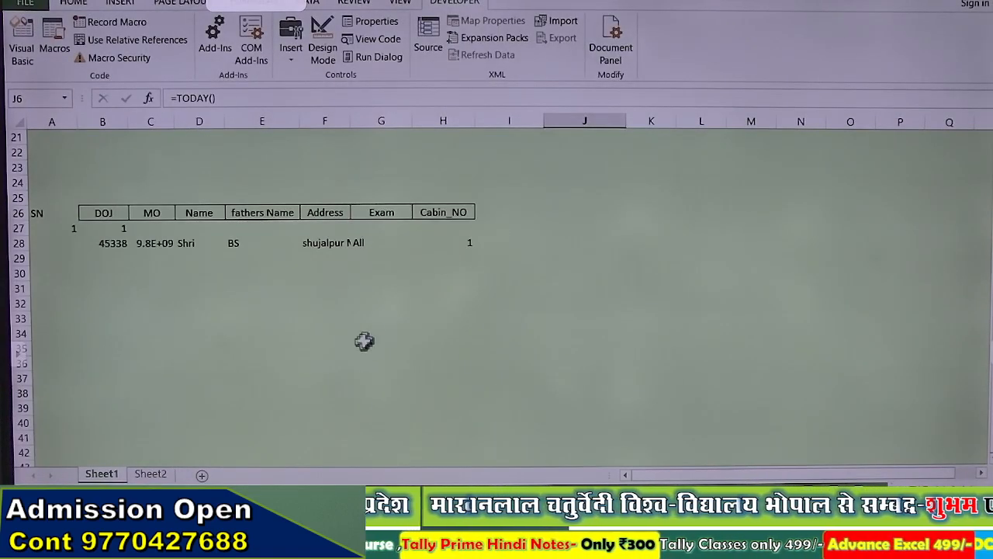
{"action": "scroll", "coordinate": [175, 268], "scroll_direction": "up", "scroll_amount": 7}
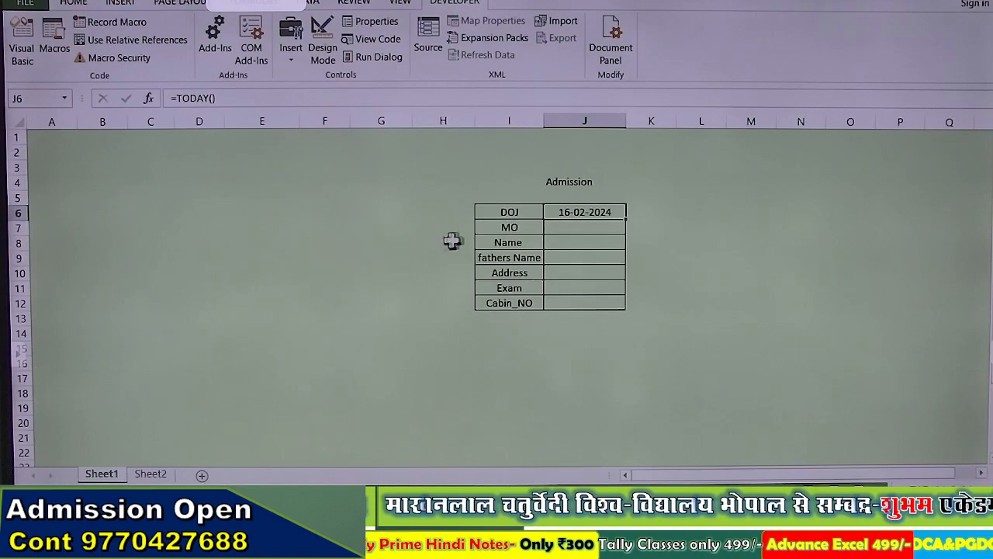
{"action": "left_click", "coordinate": [614, 225]}
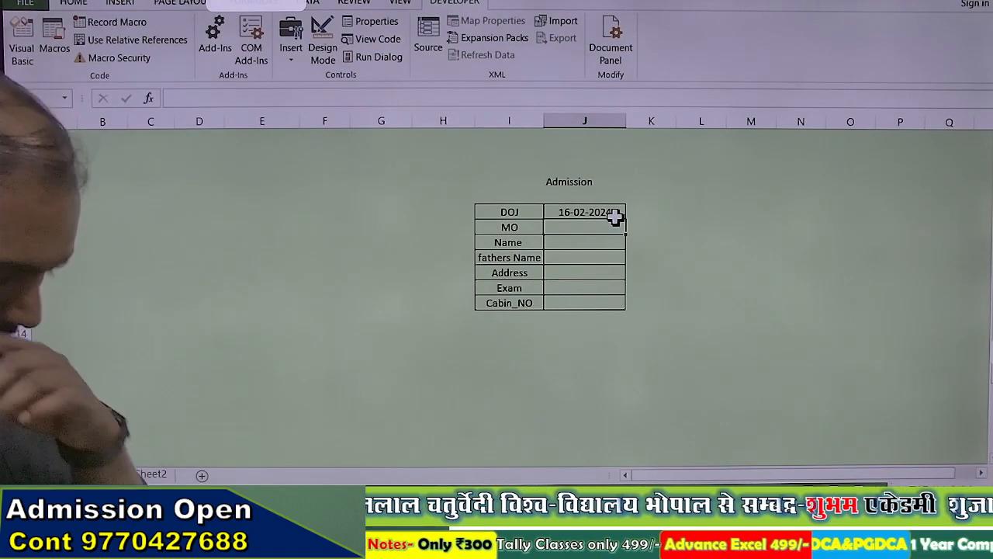
{"action": "type", "text": "9770"}
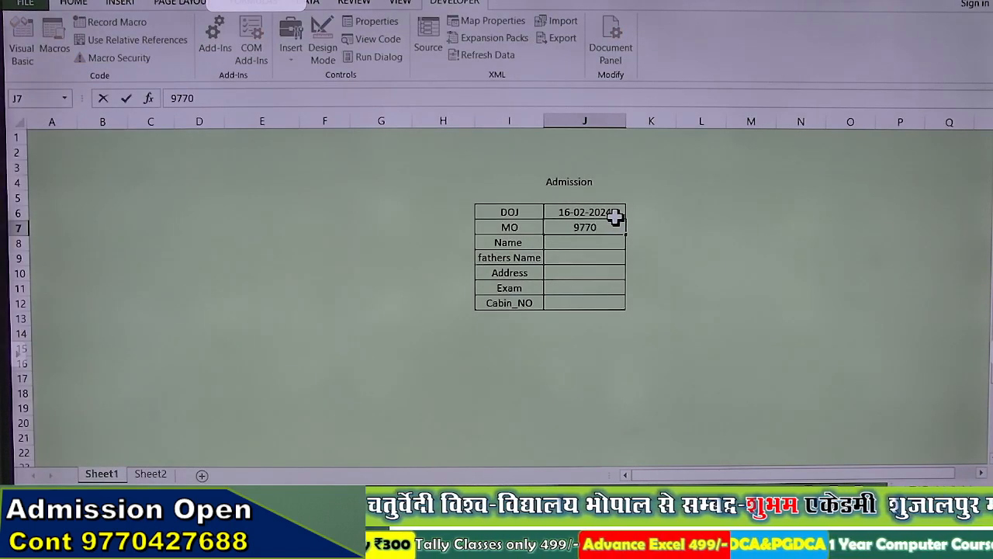
{"action": "key", "text": "Return"}
{"action": "type", "text": "45"}
{"action": "key", "text": "Return"}
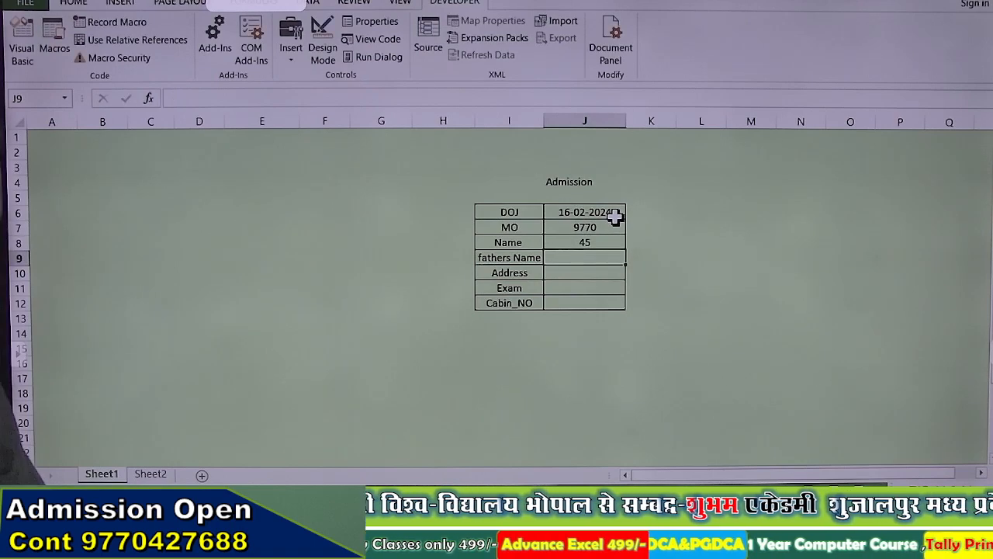
{"action": "type", "text": "sd"}
{"action": "key", "text": "Return"}
{"action": "type", "text": "d"}
{"action": "key", "text": "Return"}
{"action": "type", "text": "sd"}
{"action": "key", "text": "Return"}
{"action": "type", "text": "d"}
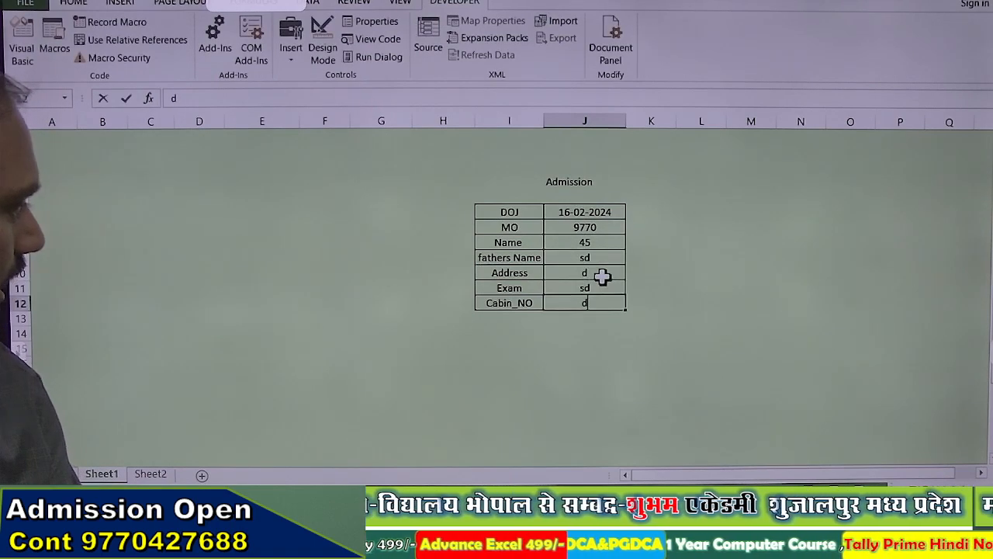
{"action": "type", "text": "s"}
{"action": "key", "text": "Return"}
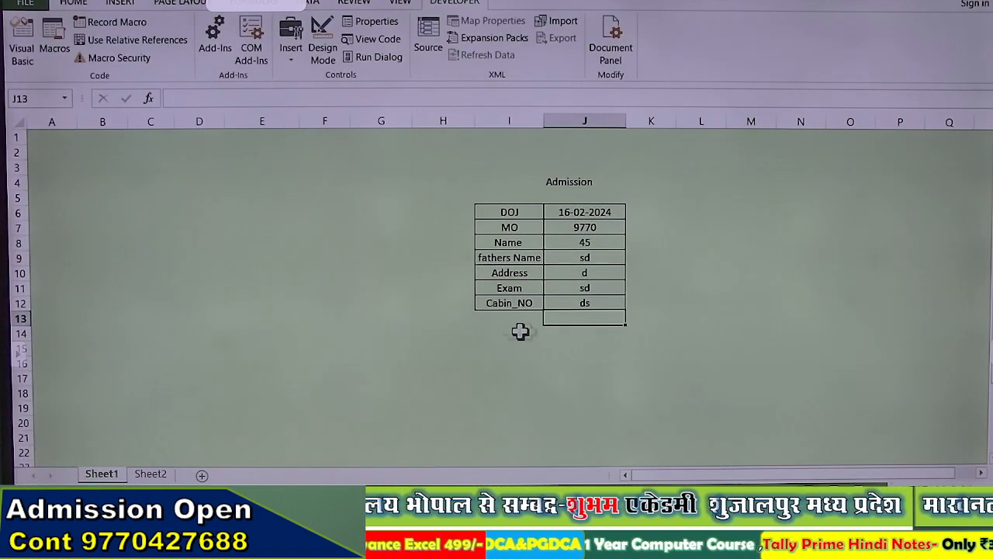
Step: Draw a rounded rectangle shape below the admission form
{"action": "left_click", "coordinate": [120, 3]}
{"action": "left_click", "coordinate": [256, 21]}
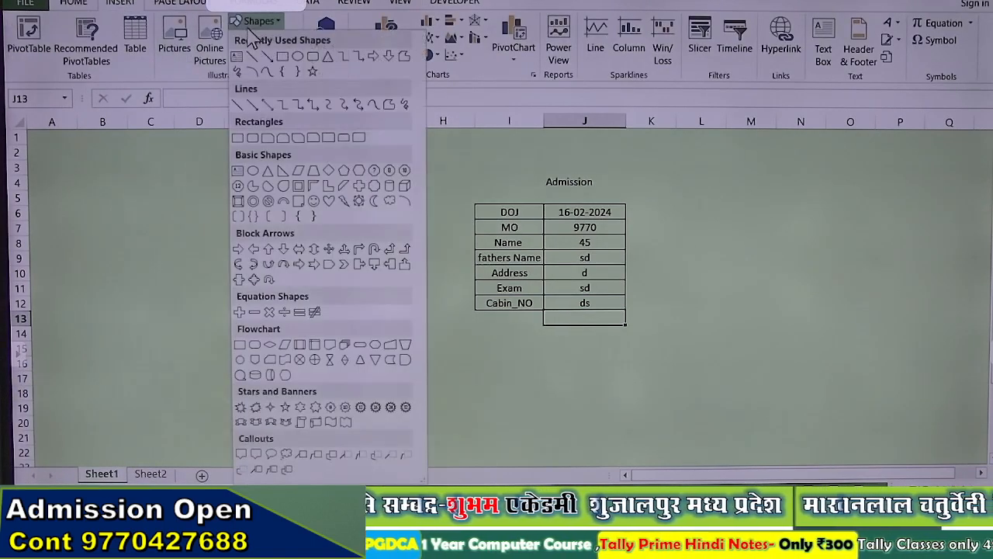
{"action": "left_click", "coordinate": [316, 57]}
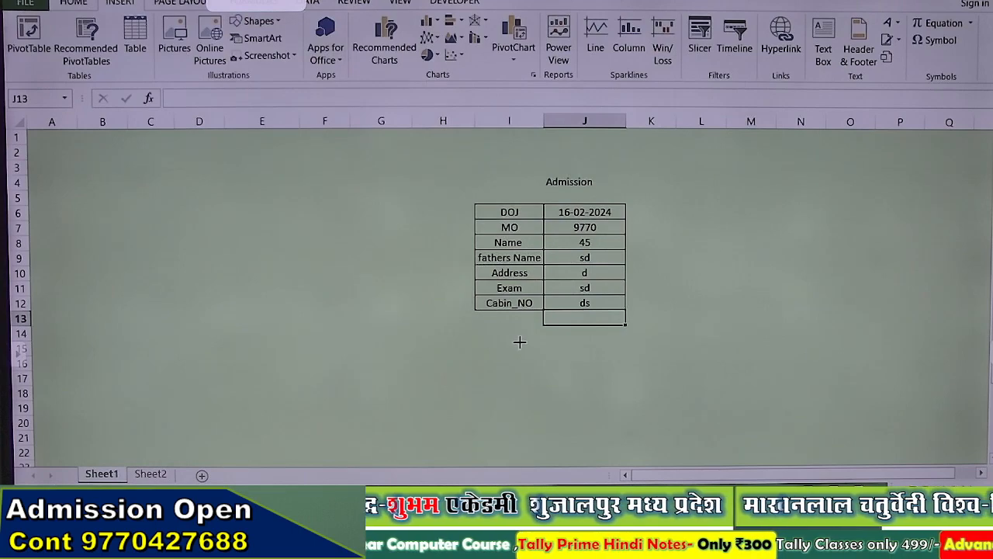
{"action": "left_click_drag", "start_coordinate": [520, 341], "coordinate": [608, 370]}
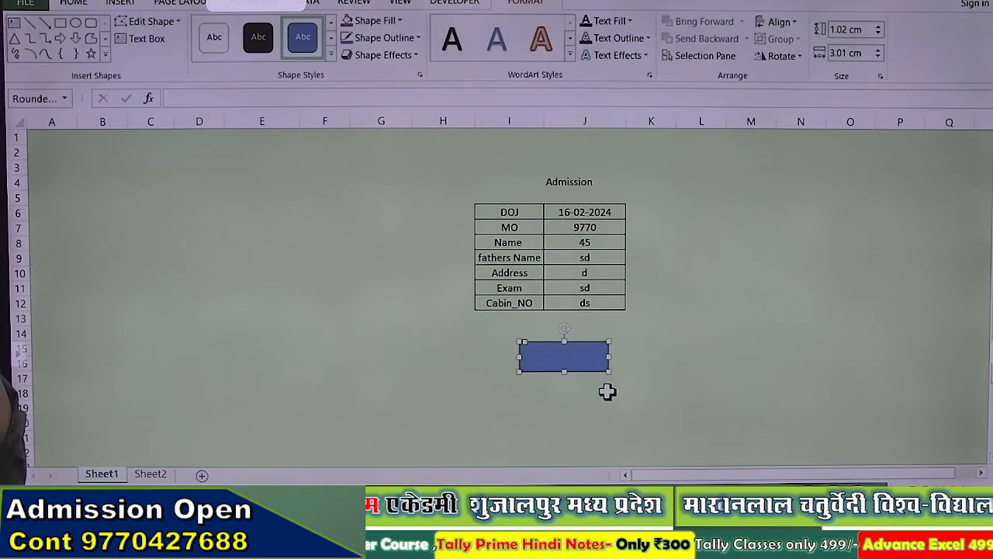
Step: Assign the admission macro to the shape and click it to record the entry
{"action": "right_click", "coordinate": [590, 361]}
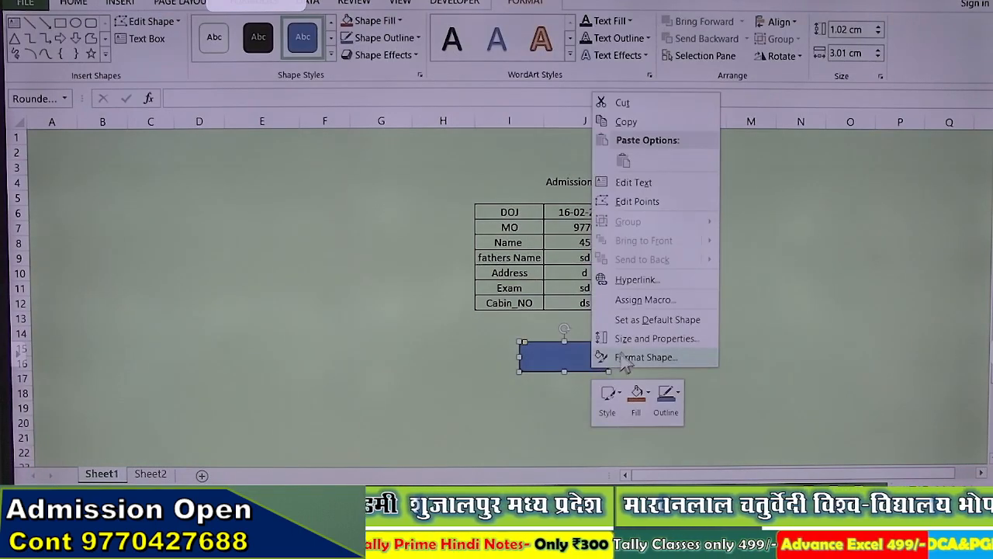
{"action": "left_click", "coordinate": [630, 299]}
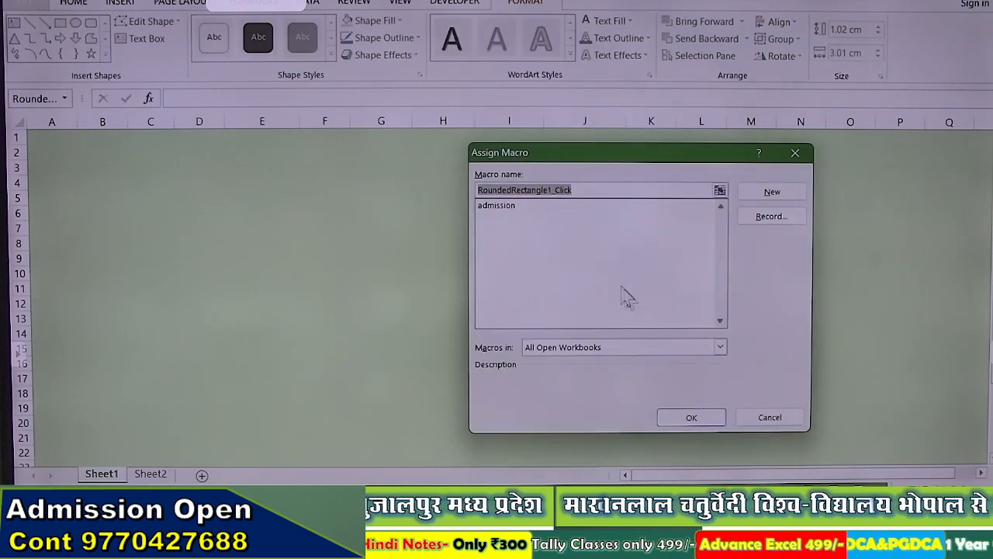
{"action": "left_click", "coordinate": [498, 206]}
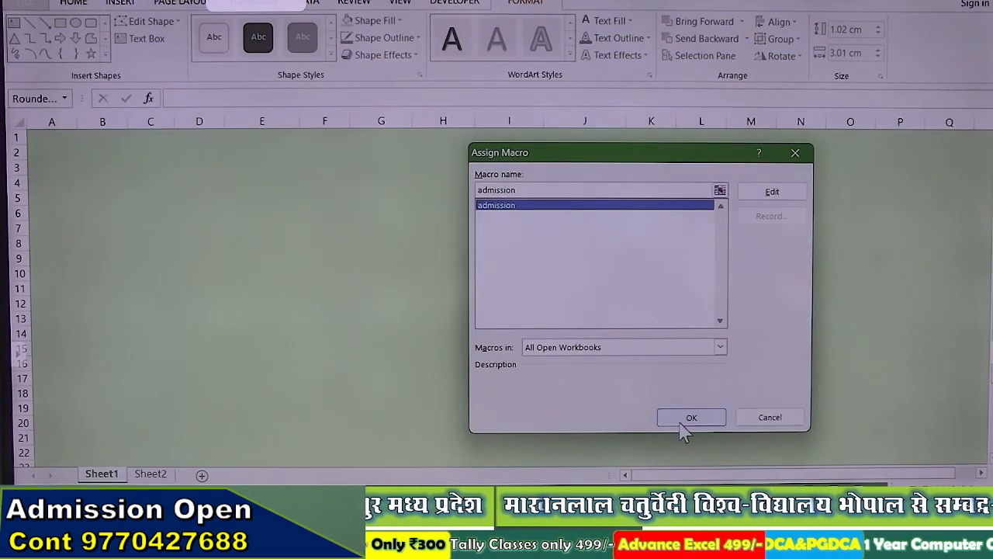
{"action": "left_click", "coordinate": [686, 419]}
{"action": "left_click", "coordinate": [362, 320]}
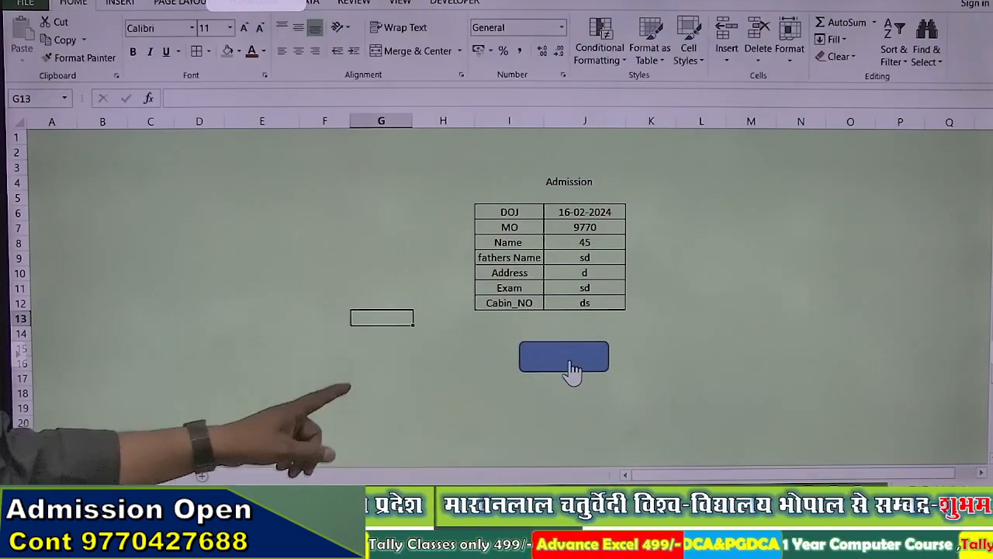
{"action": "left_click", "coordinate": [572, 371]}
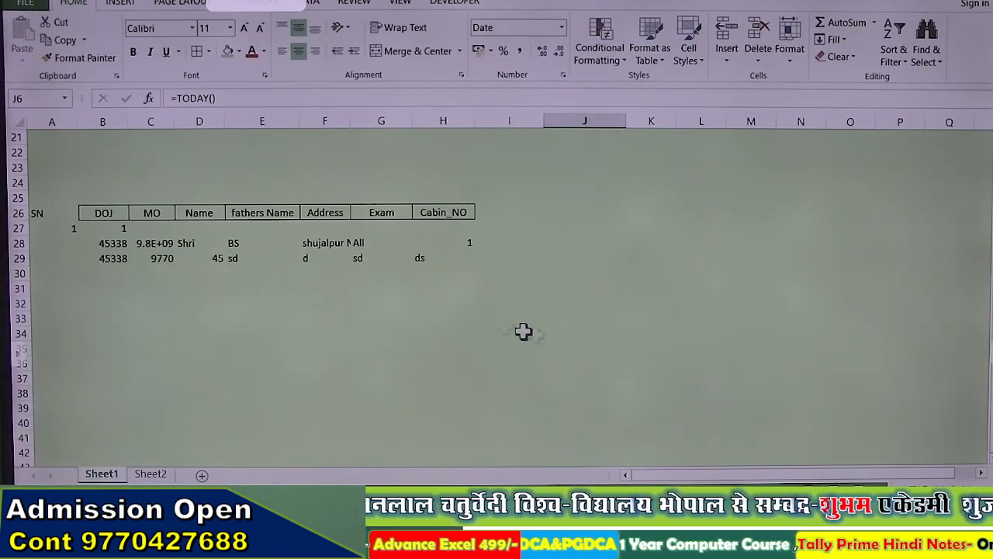
Step: Give the record table range A27:I29 all borders and center its contents horizontally and vertically
{"action": "left_click_drag", "start_coordinate": [58, 226], "coordinate": [541, 254]}
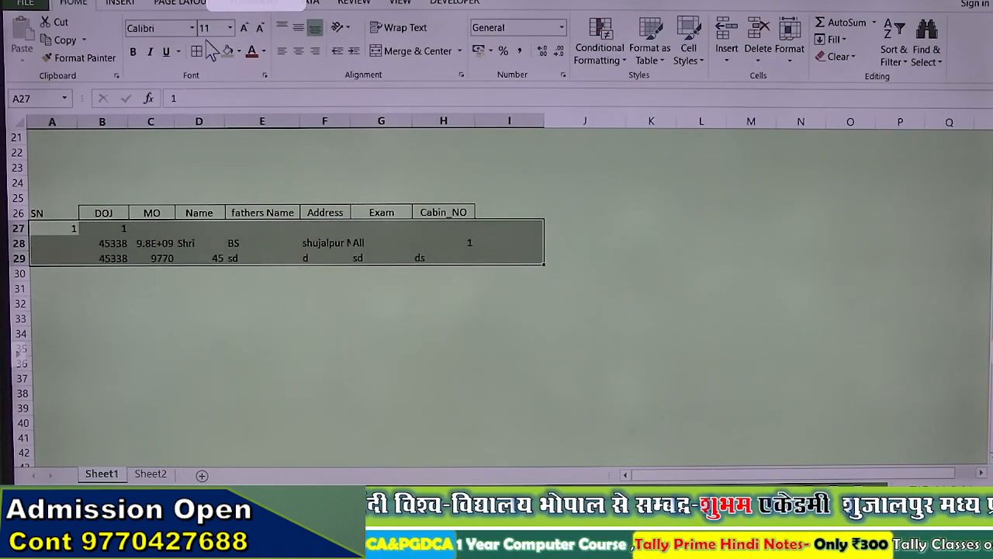
{"action": "left_click", "coordinate": [199, 51]}
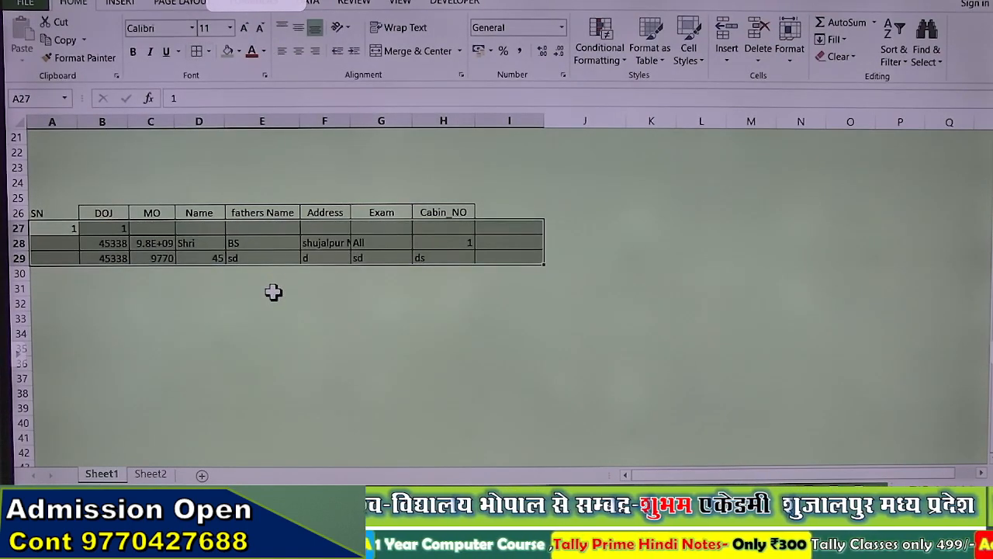
{"action": "left_click", "coordinate": [300, 53]}
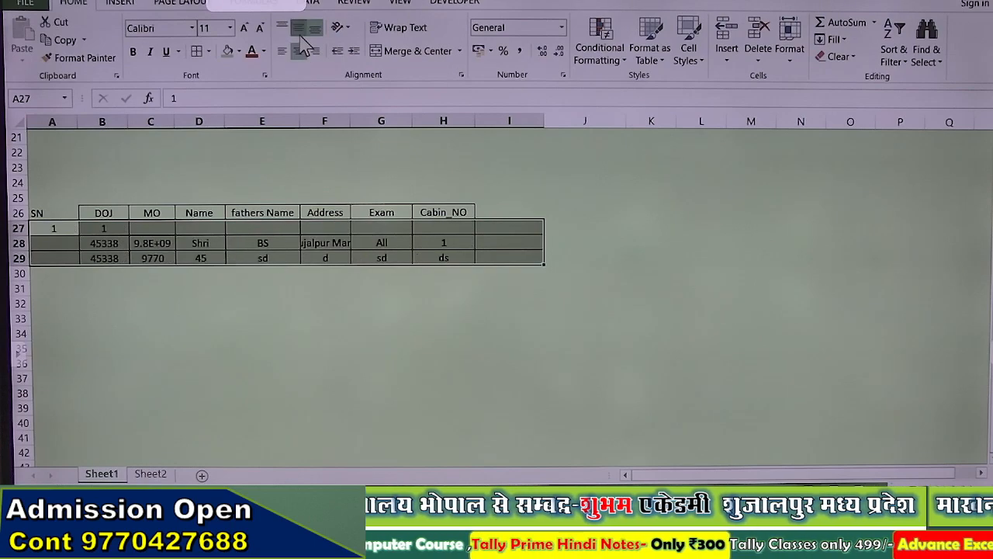
{"action": "left_click", "coordinate": [299, 29]}
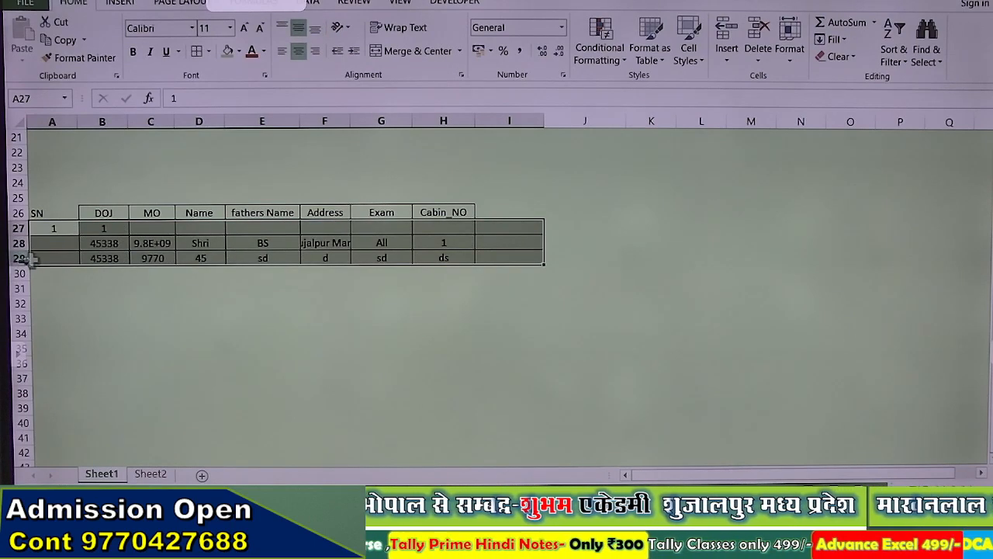
{"action": "left_click", "coordinate": [61, 243]}
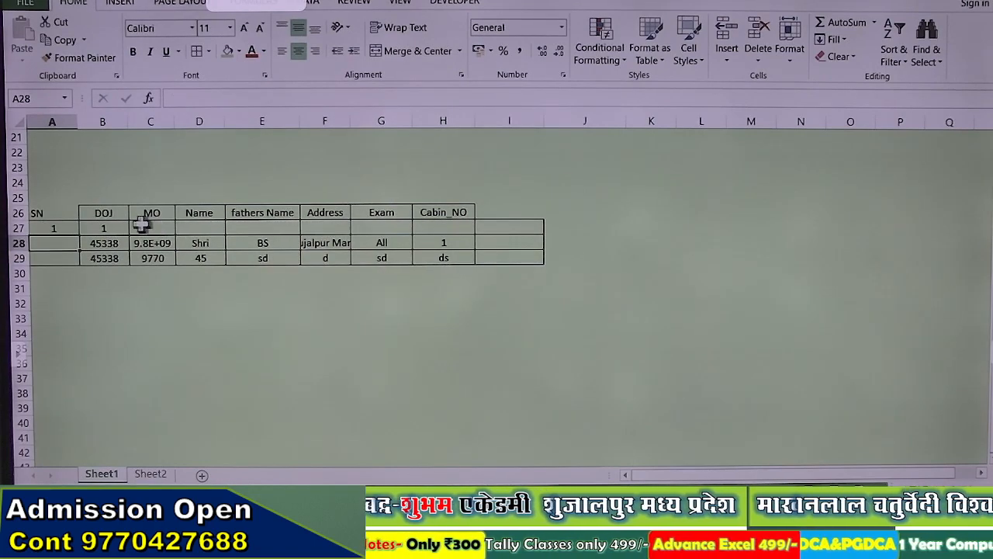
Step: Fill the 1 in B27 across row 27 through column I
{"action": "key", "text": "Up"}
{"action": "left_click", "coordinate": [108, 227]}
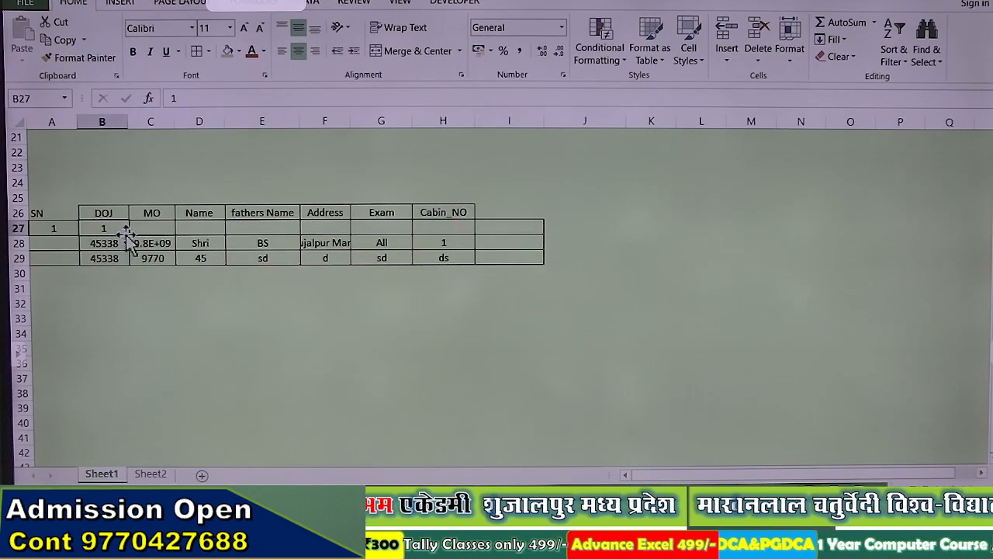
{"action": "left_click_drag", "start_coordinate": [142, 234], "coordinate": [535, 226]}
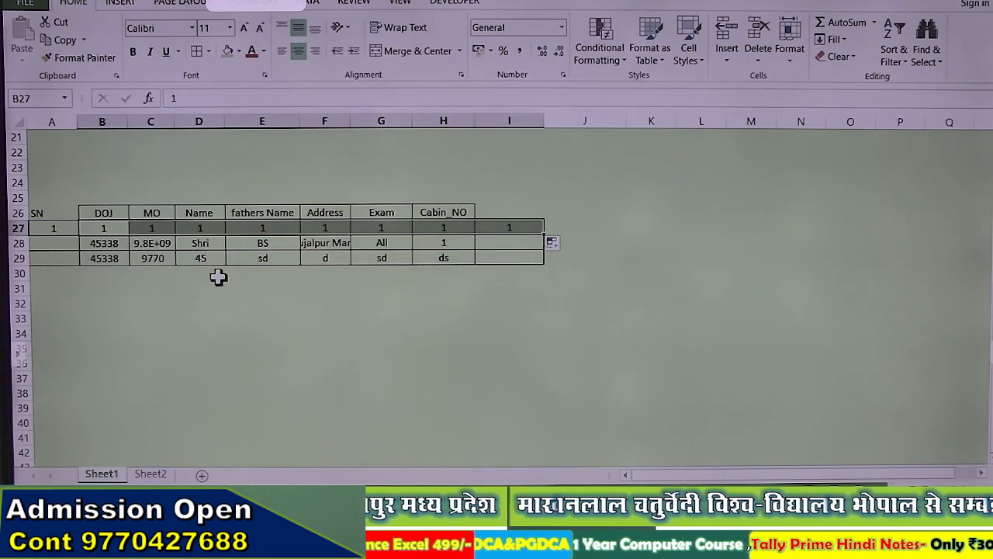
{"action": "left_click", "coordinate": [52, 243]}
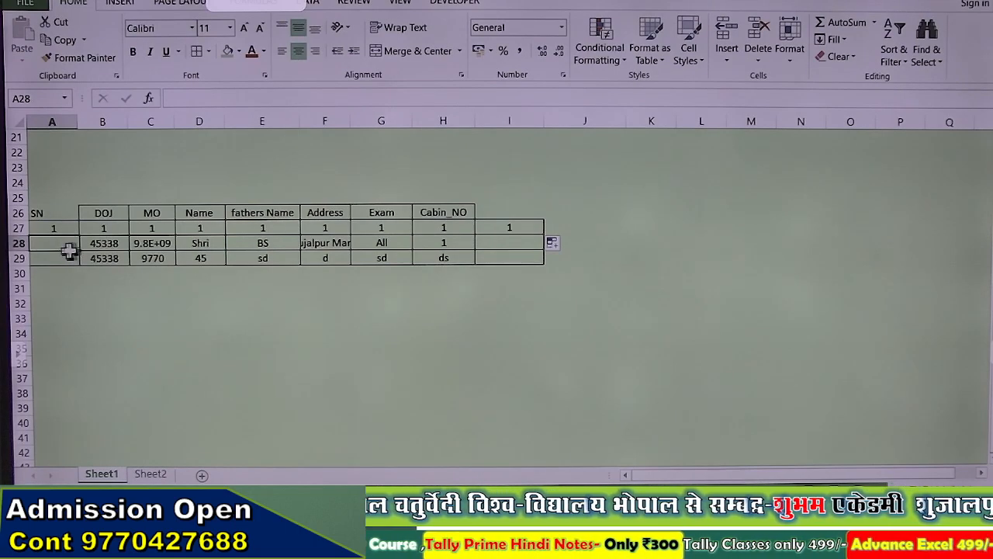
{"action": "left_click", "coordinate": [68, 230]}
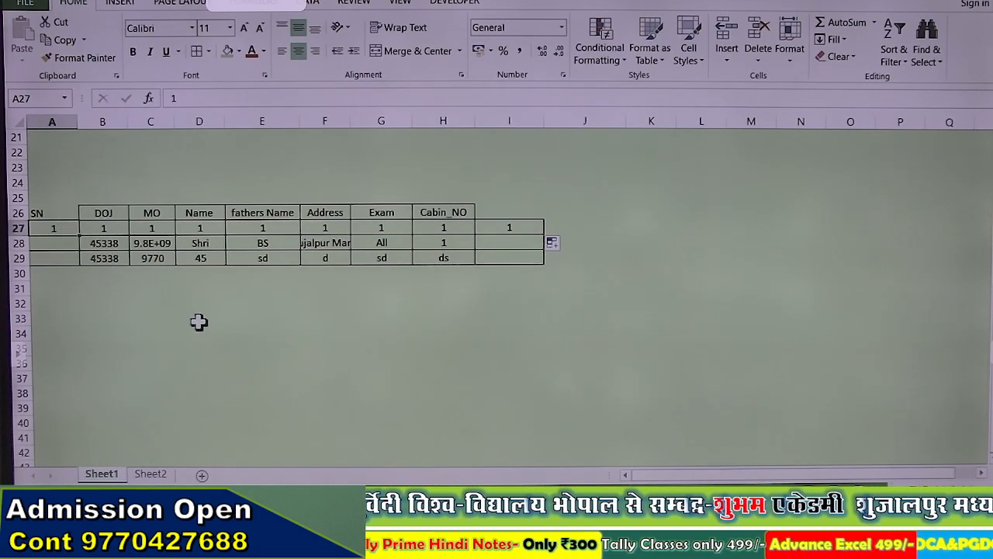
Step: Enter the formula =ROW()-26 in cell A27
{"action": "type", "text": "="}
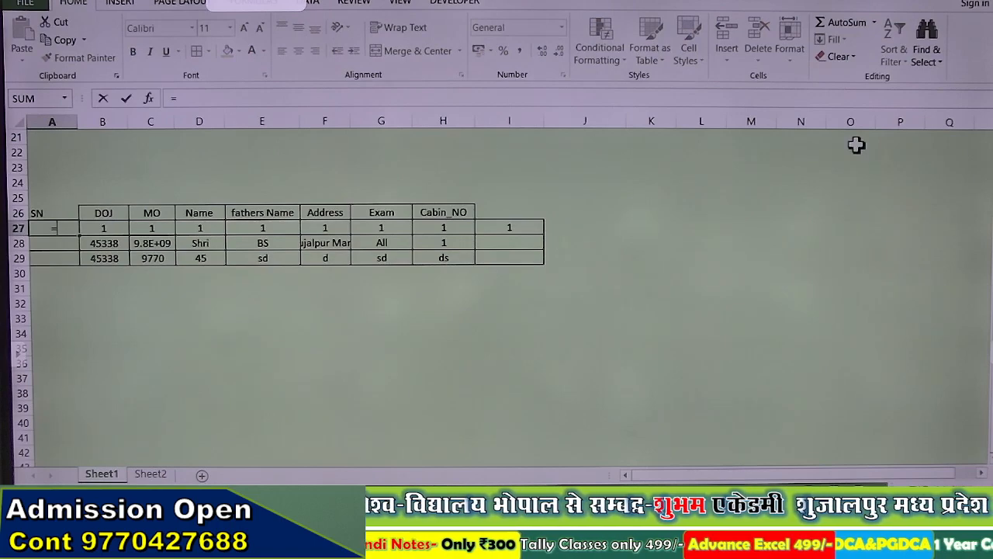
{"action": "type", "text": "row("}
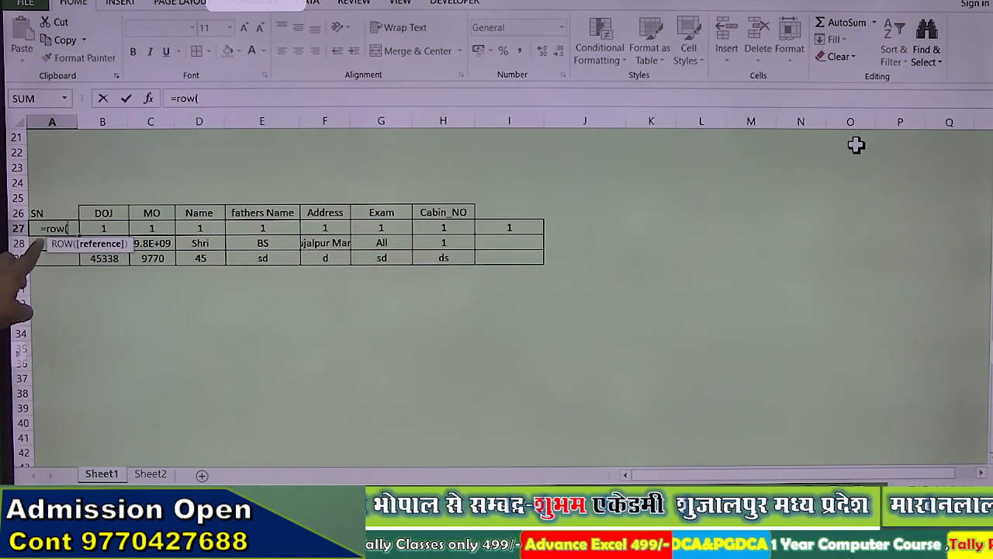
{"action": "key", "text": "Return"}
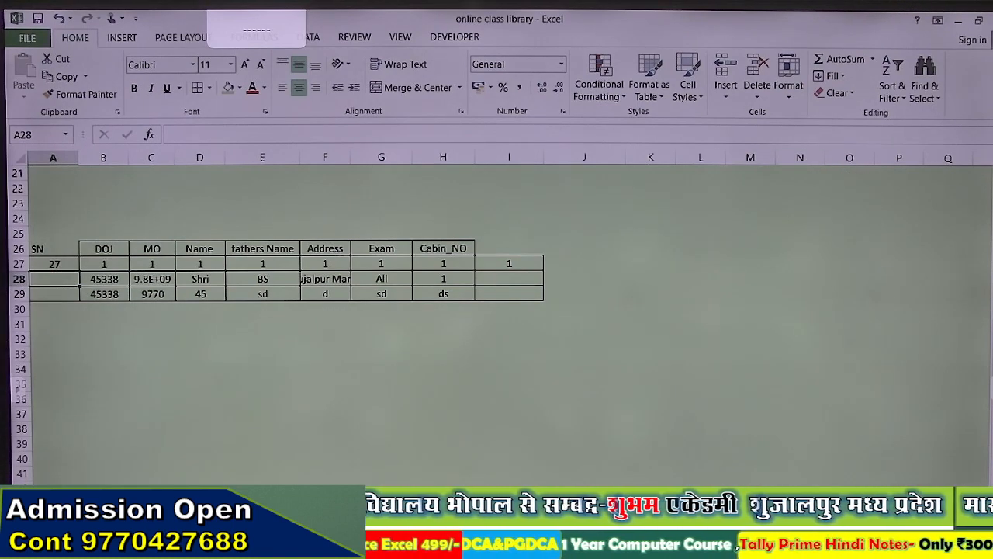
{"action": "double_click", "coordinate": [62, 265]}
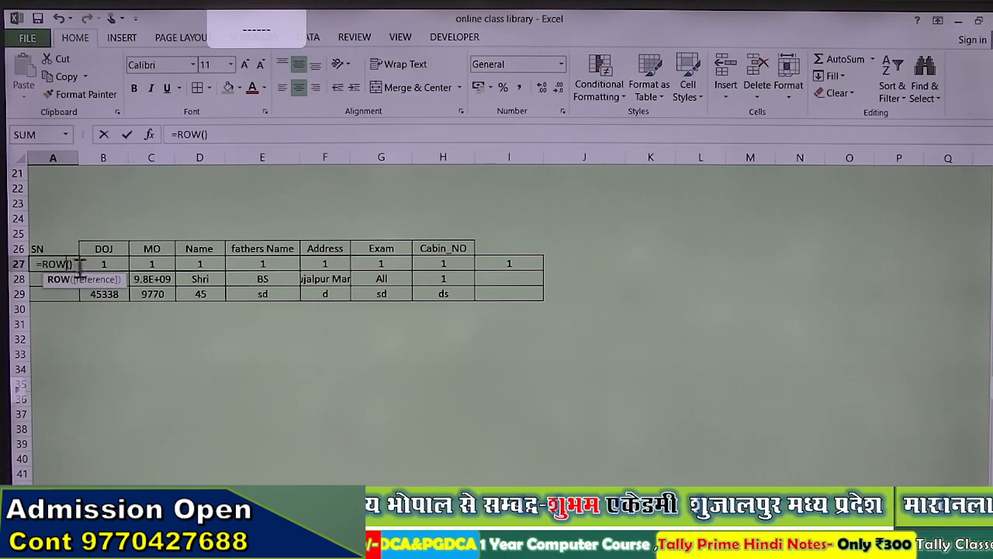
{"action": "left_click", "coordinate": [78, 265]}
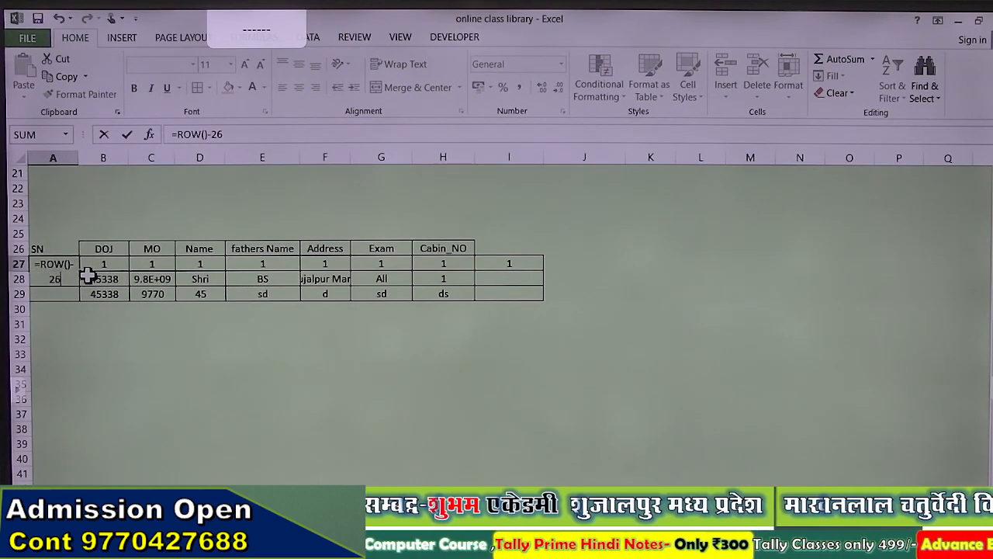
{"action": "type", "text": "-26"}
{"action": "key", "text": "Return"}
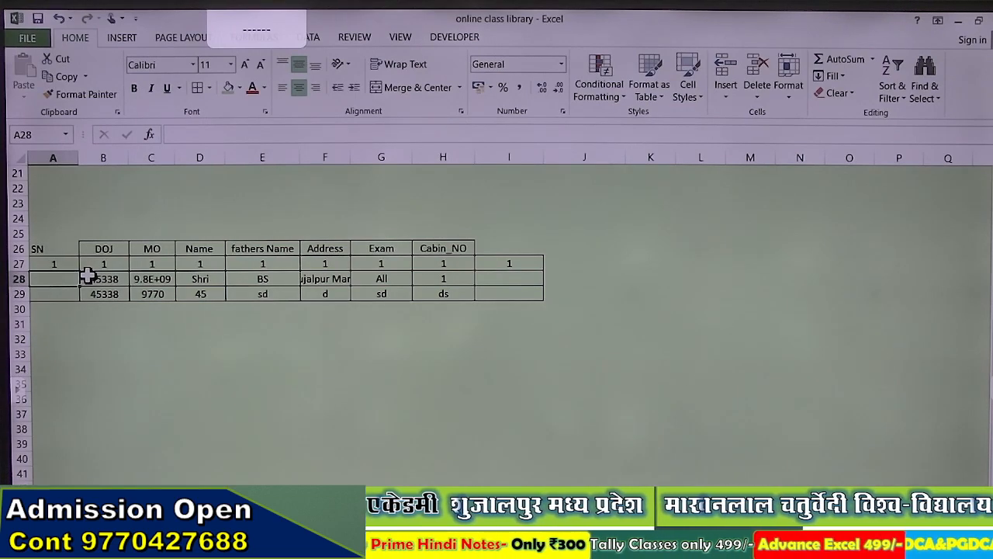
Step: Fill the =ROW()-26 serial formula down column A well beyond the table
{"action": "left_click", "coordinate": [68, 264]}
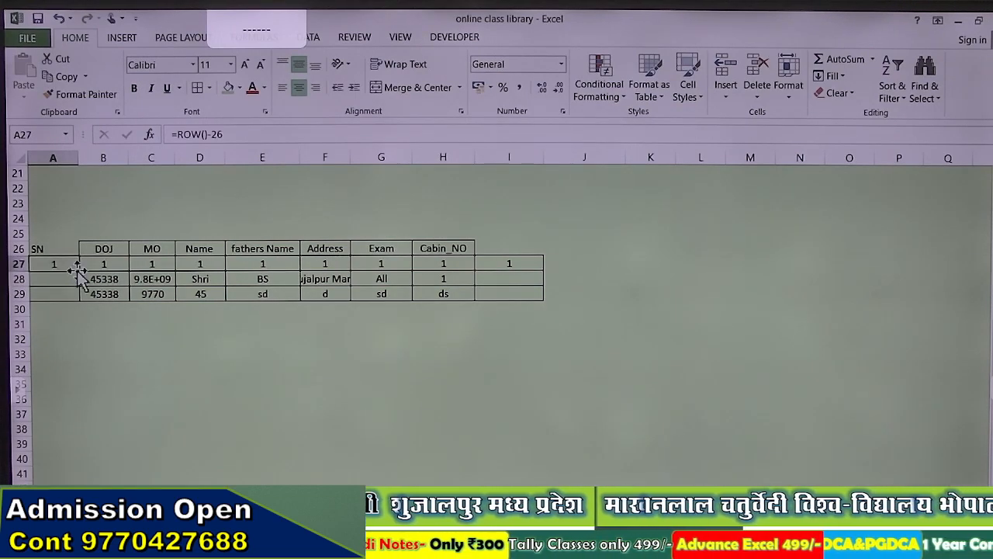
{"action": "double_click", "coordinate": [81, 270]}
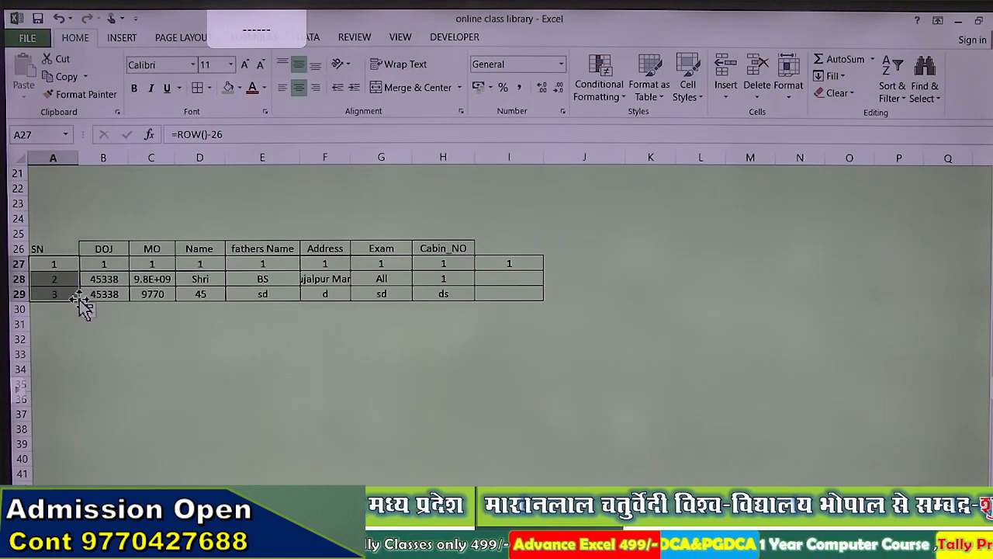
{"action": "left_click_drag", "start_coordinate": [83, 305], "coordinate": [74, 484]}
{"action": "key", "text": "ctrl+d"}
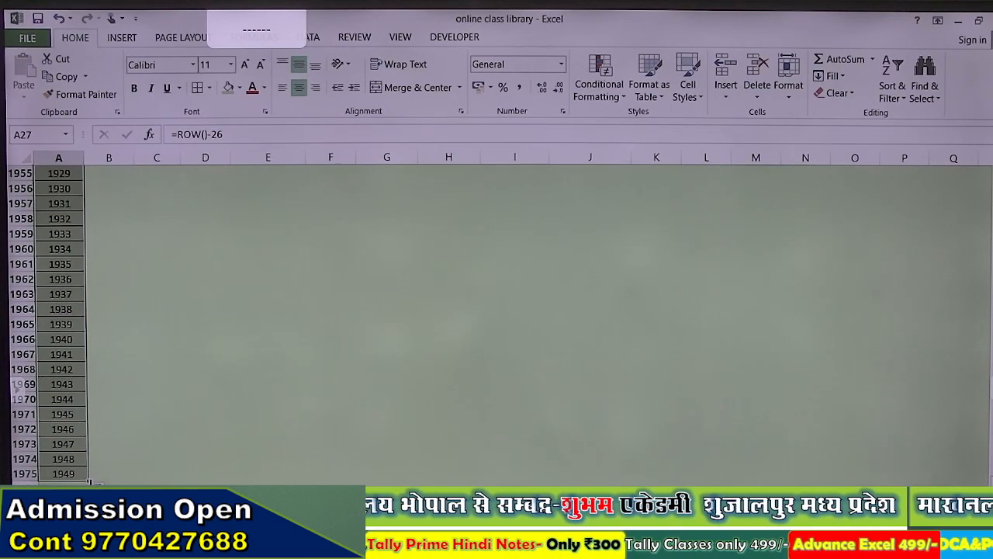
Step: Extend the serials to row 2001, then jump back up and check the =ROW()-26 formulas in A27 and A28
{"action": "left_click_drag", "start_coordinate": [90, 482], "coordinate": [90, 482]}
{"action": "scroll", "coordinate": [64, 334], "scroll_direction": "up", "scroll_amount": 10}
{"action": "left_click", "coordinate": [64, 324]}
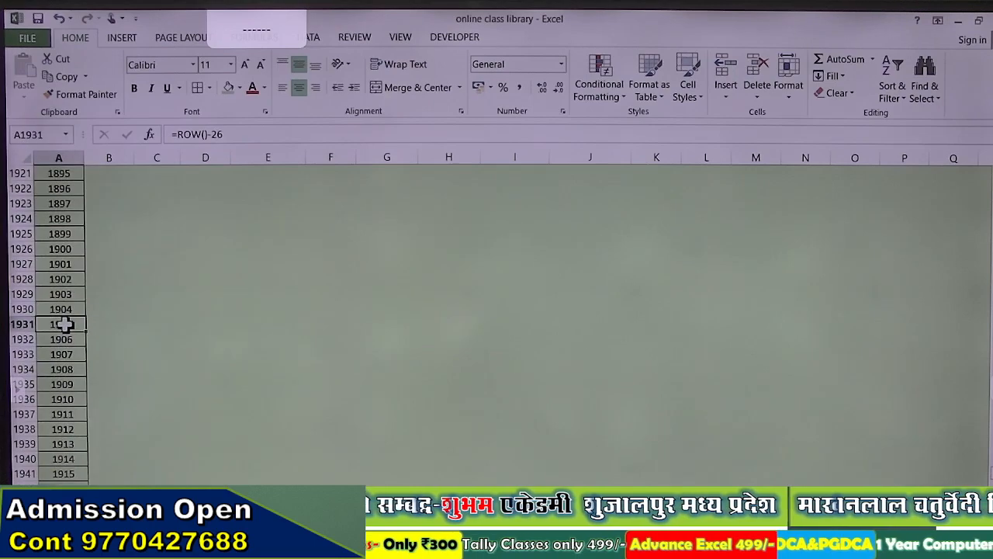
{"action": "key", "text": "ctrl+Up"}
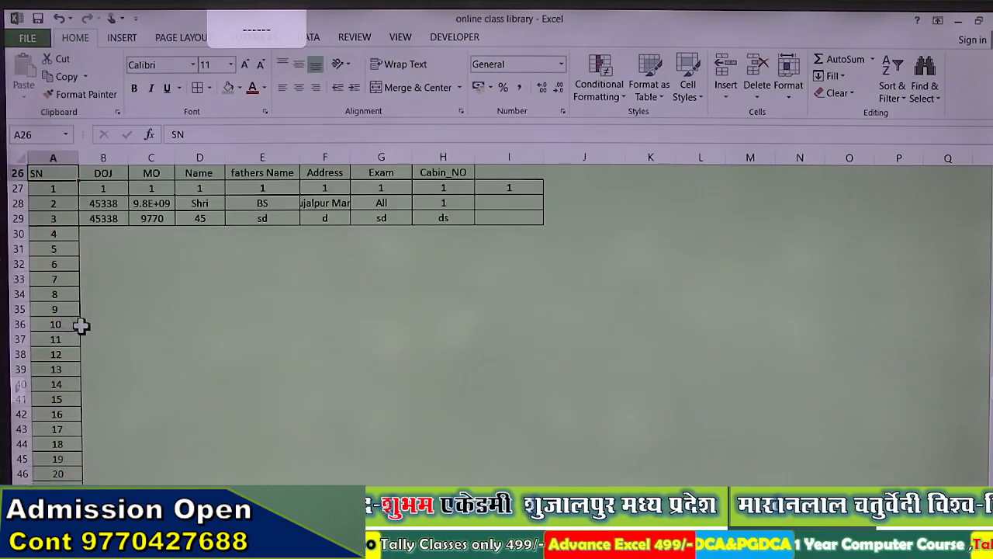
{"action": "left_click", "coordinate": [66, 188]}
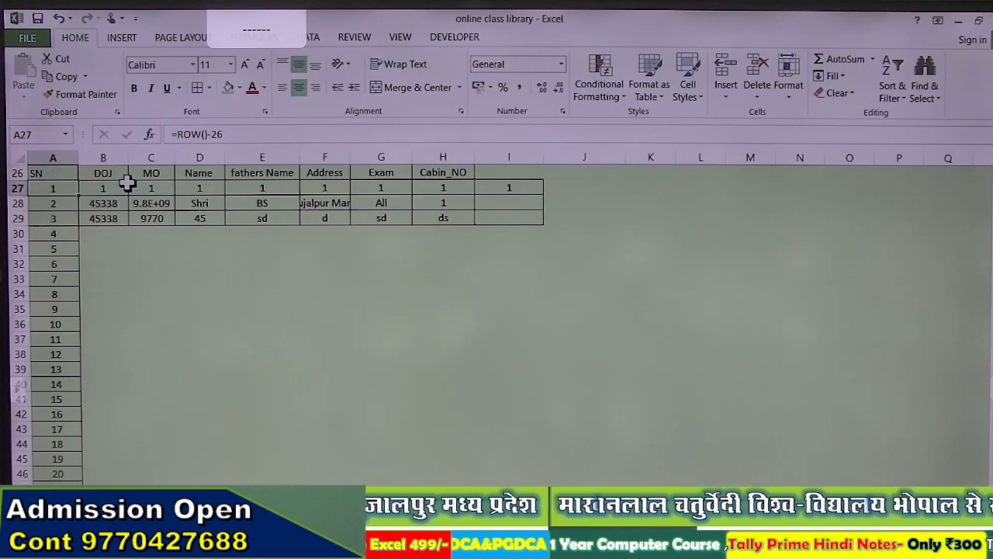
{"action": "left_click", "coordinate": [71, 200]}
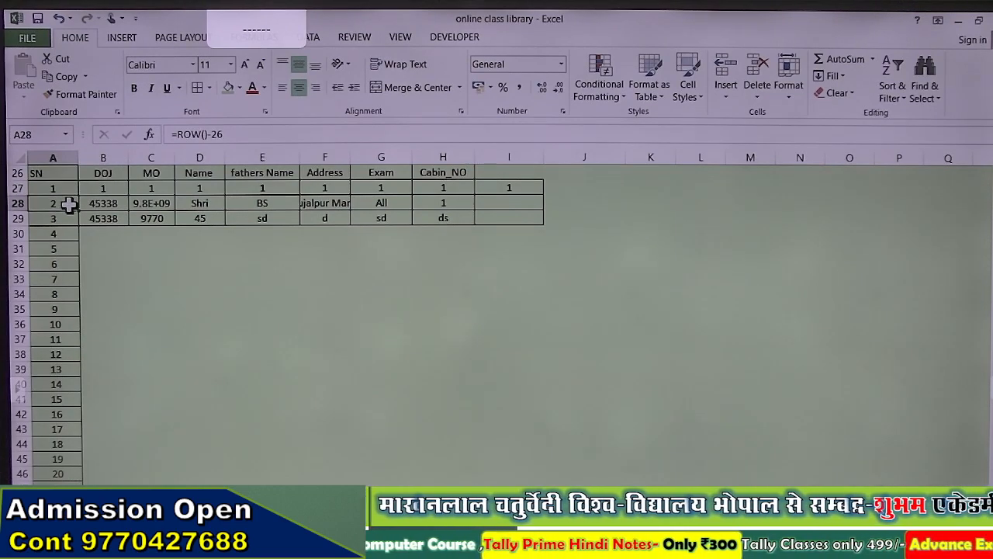
{"action": "left_click", "coordinate": [69, 190]}
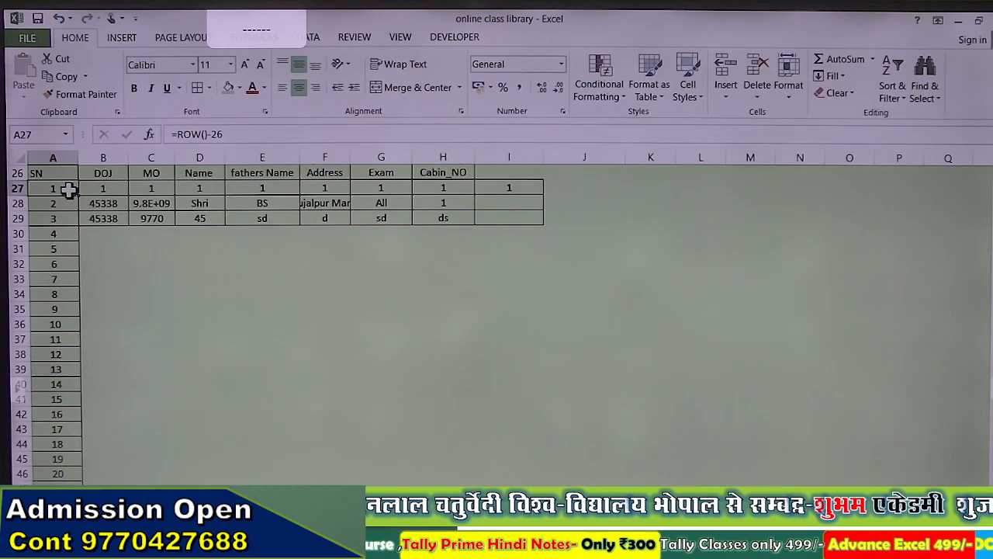
Step: Enter 0 as the first SN and make A28 =ROW()-27 so it shows 1
{"action": "type", "text": "0"}
{"action": "key", "text": "Return"}
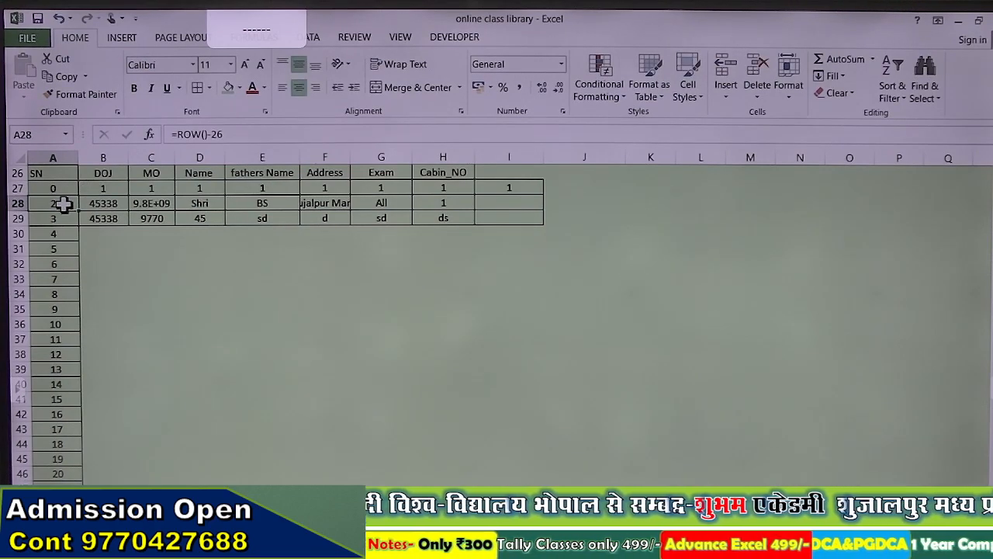
{"action": "double_click", "coordinate": [72, 203]}
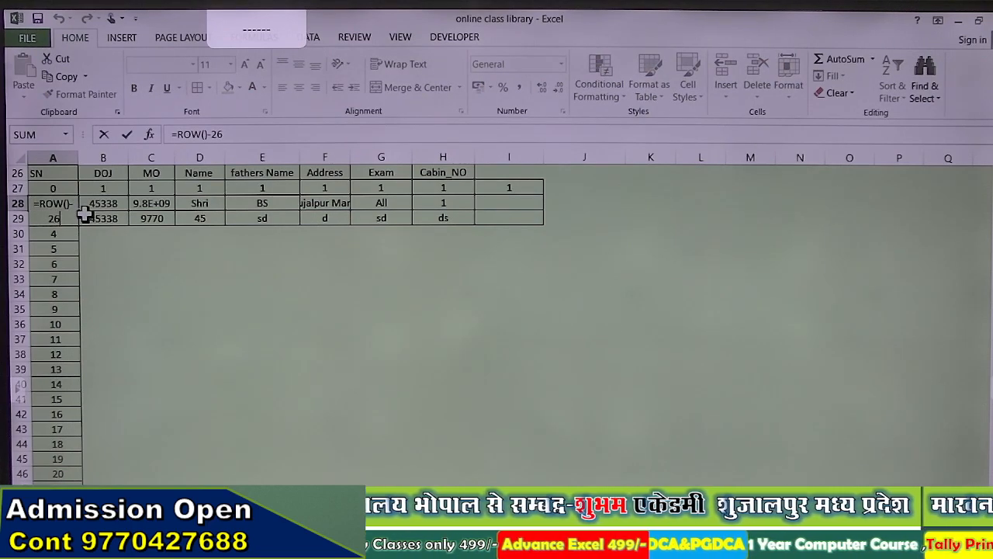
{"action": "key", "text": "Return"}
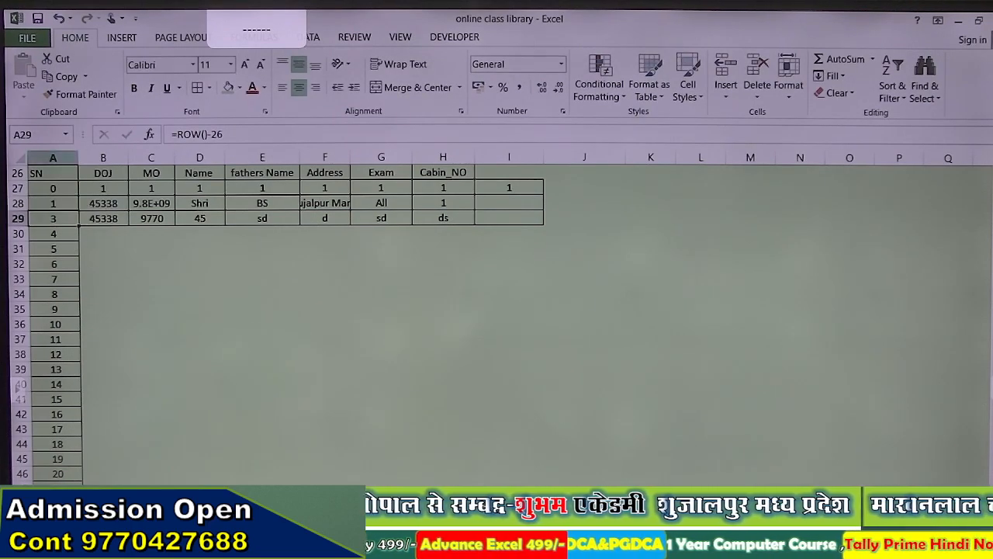
{"action": "left_click", "coordinate": [64, 203]}
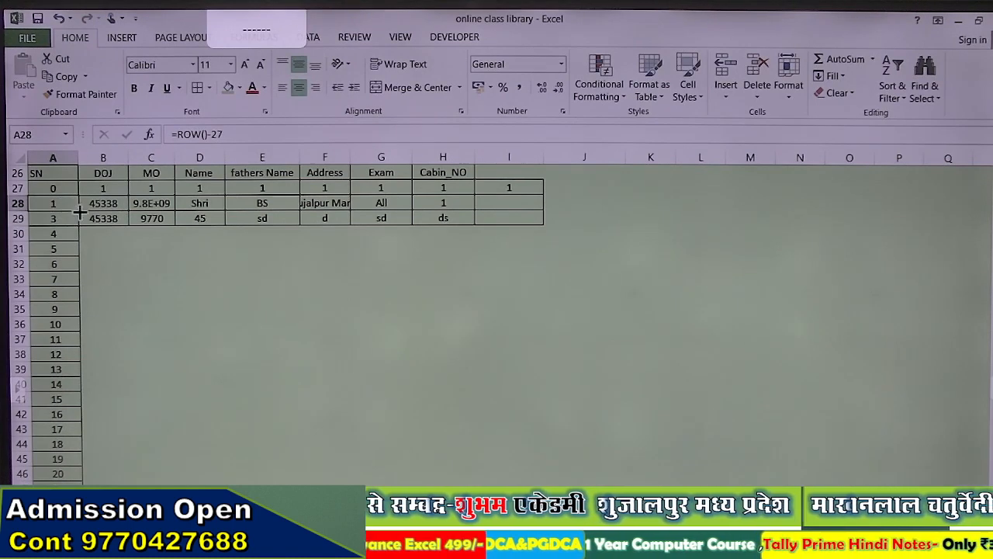
{"action": "key", "text": "F2"}
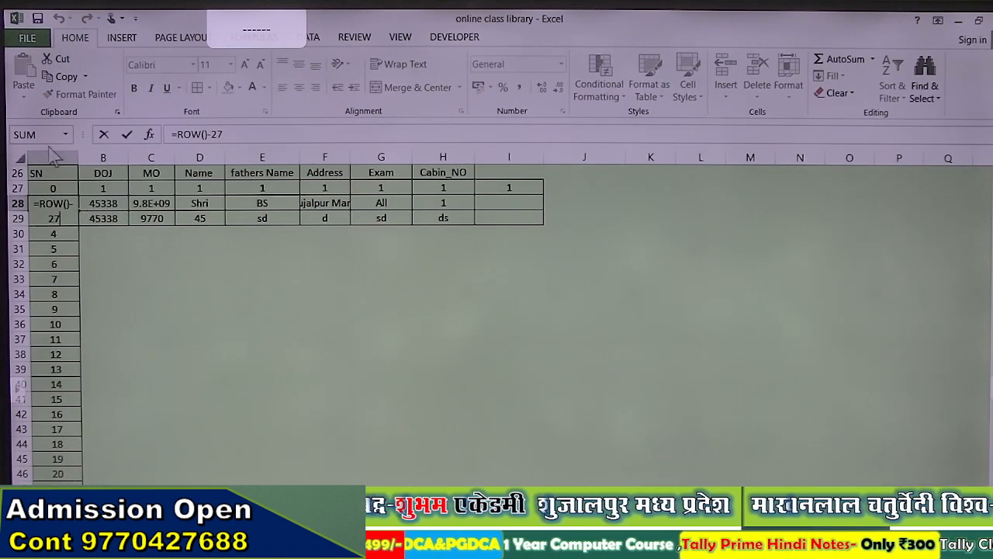
{"action": "key", "text": "Return"}
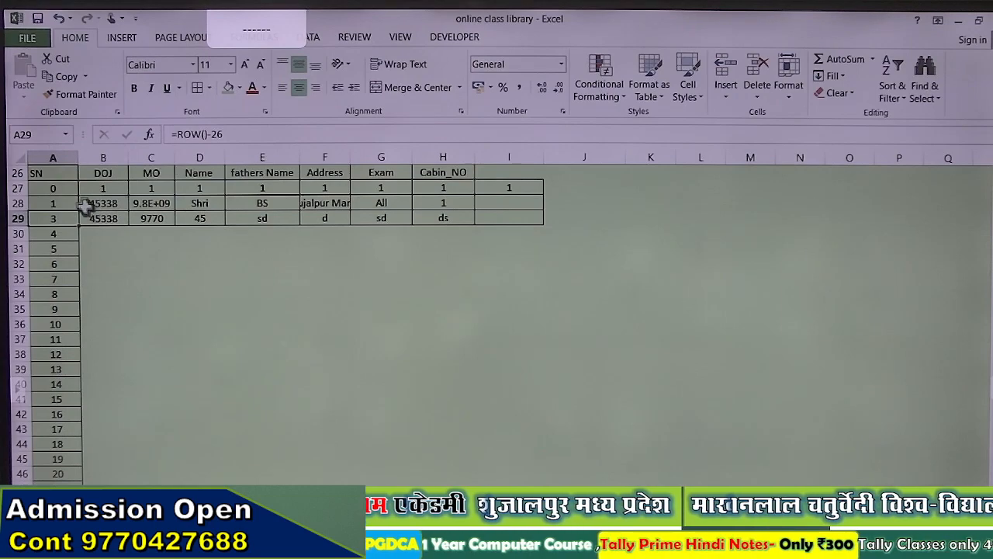
Step: Fill the =ROW()-27 serial formula down column A from A28
{"action": "left_click", "coordinate": [65, 205]}
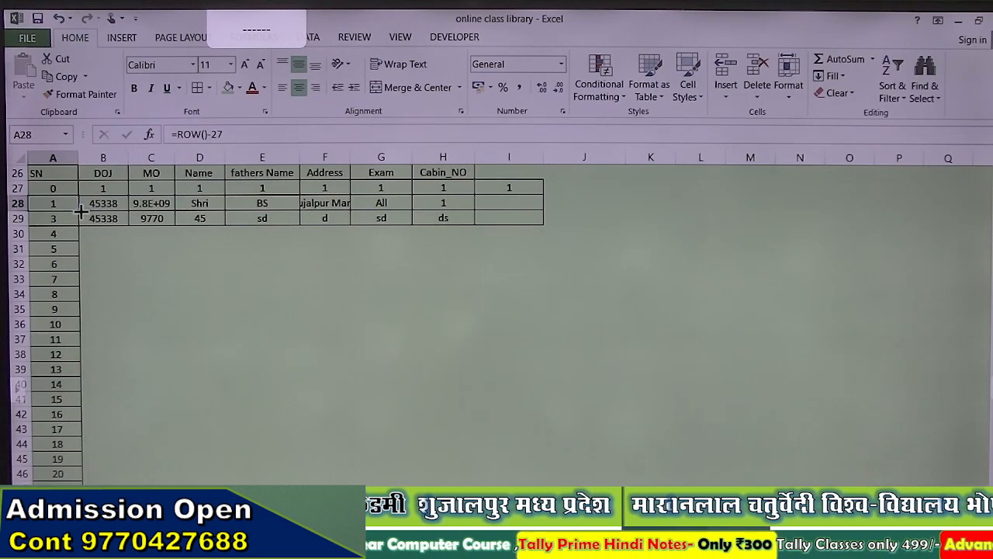
{"action": "double_click", "coordinate": [81, 211]}
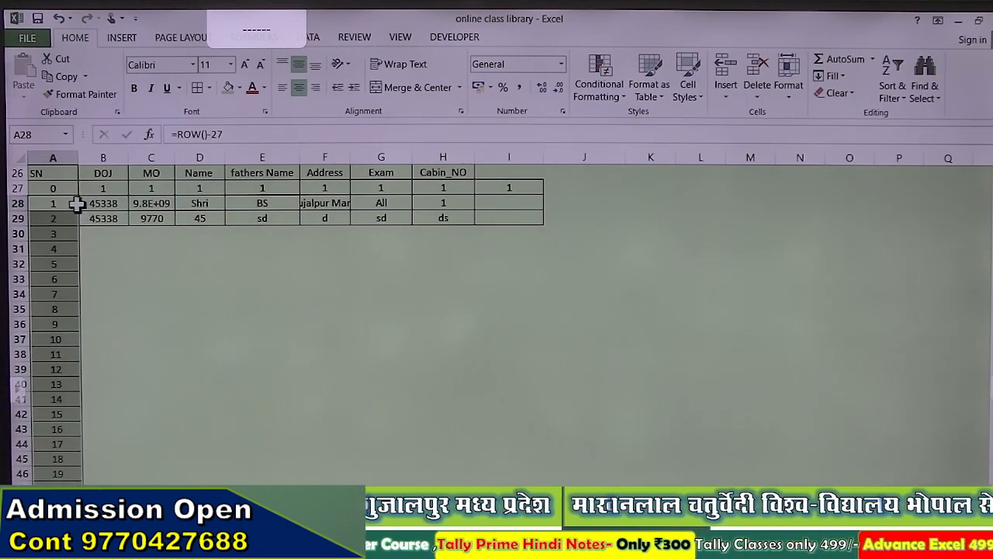
{"action": "left_click", "coordinate": [76, 203]}
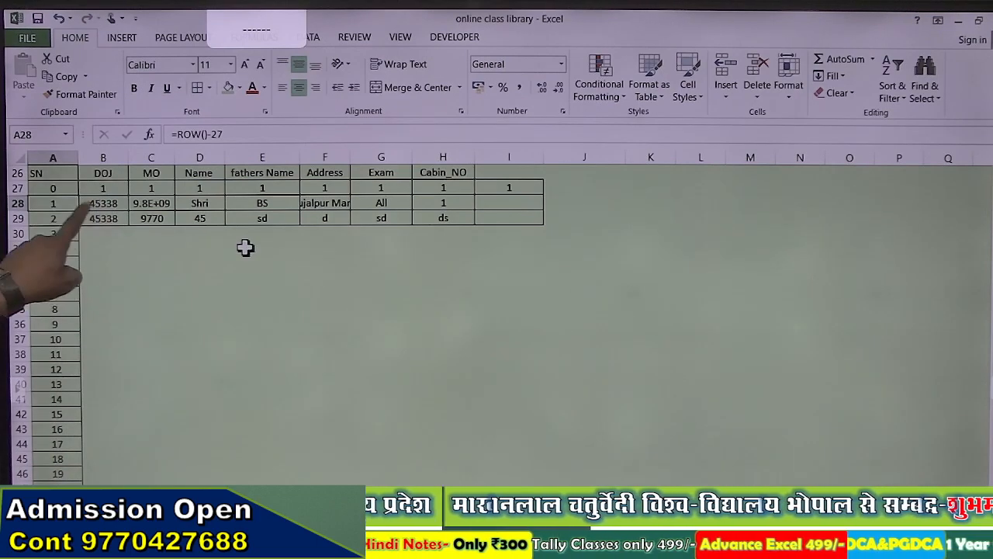
{"action": "double_click", "coordinate": [58, 204]}
{"action": "left_click", "coordinate": [38, 202]}
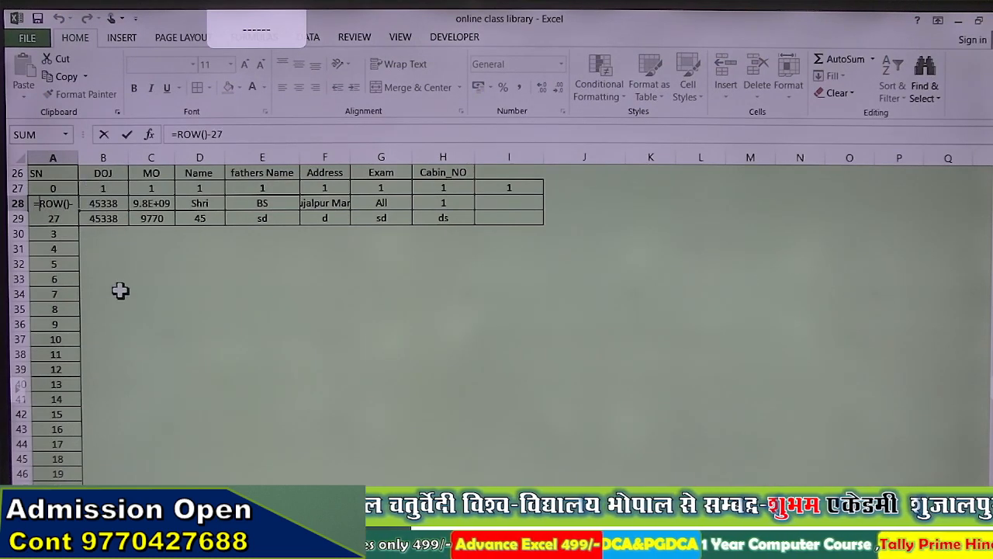
Step: Enter =IF(B28="","",ROW()-27) in A28, accepting Excel's suggested correction
{"action": "type", "text": "if"}
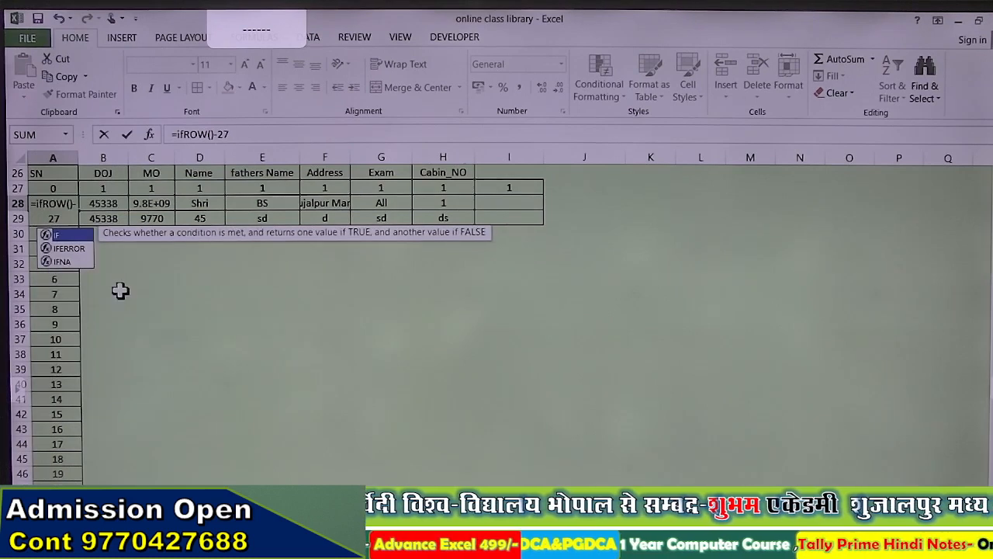
{"action": "type", "text": "("}
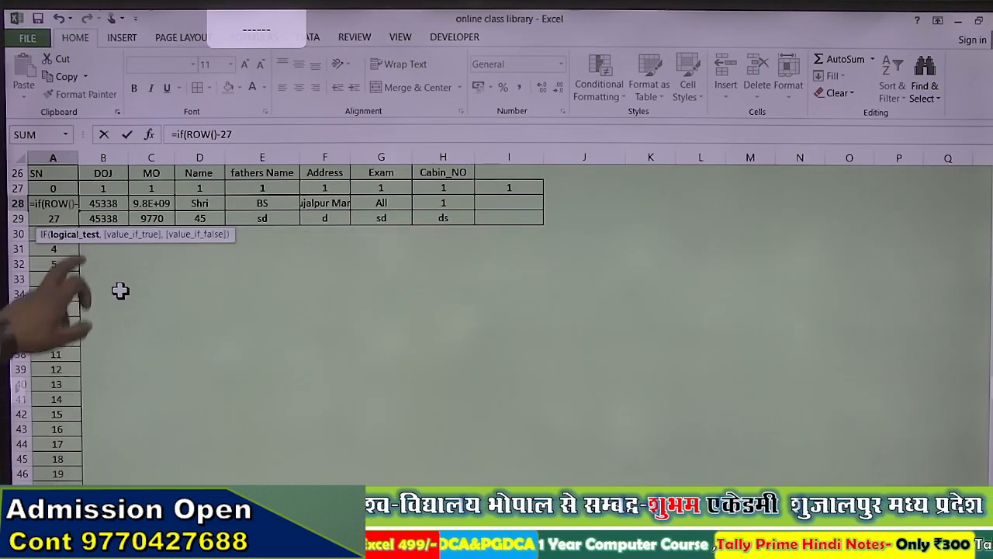
{"action": "left_click", "coordinate": [102, 203]}
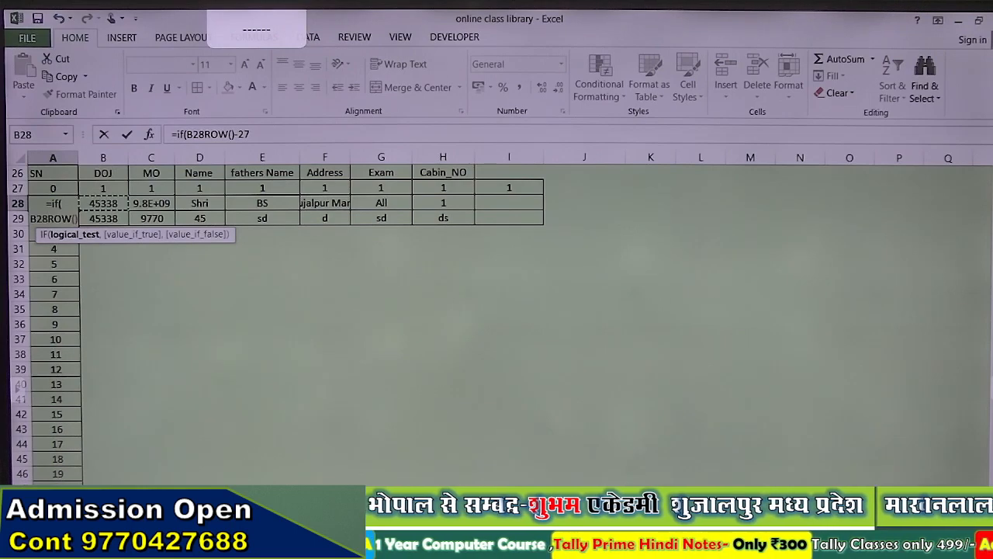
{"action": "type", "text": "=\"\""}
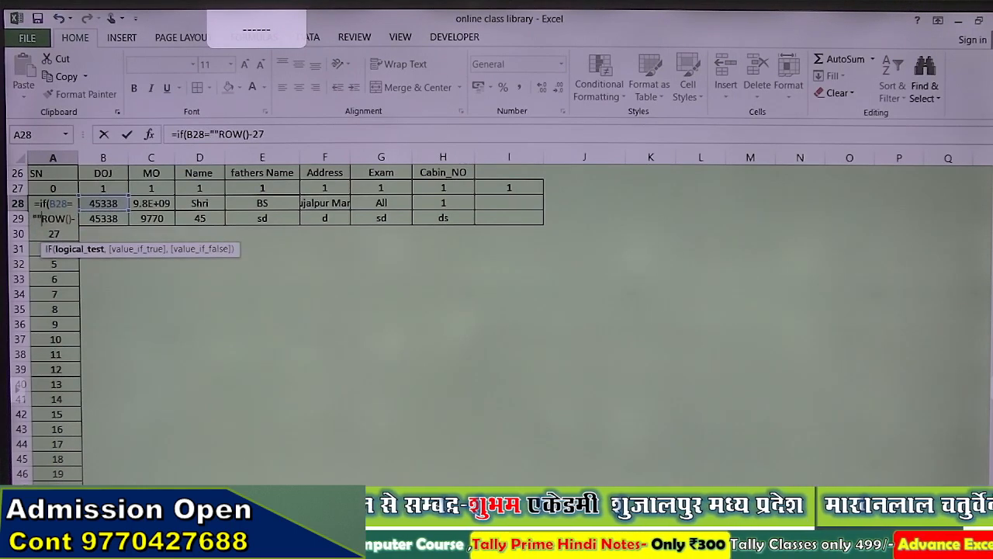
{"action": "type", "text": ",\"\""}
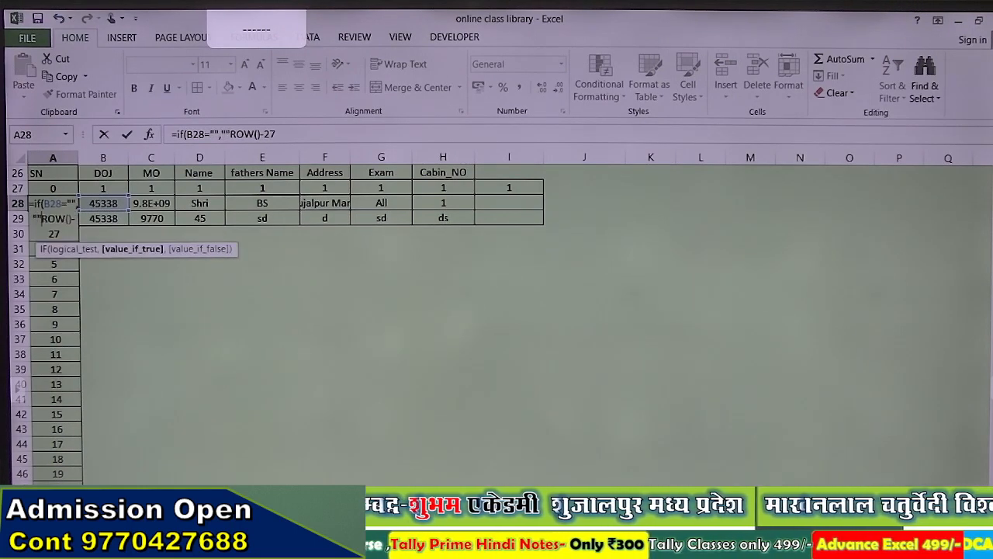
{"action": "type", "text": ","}
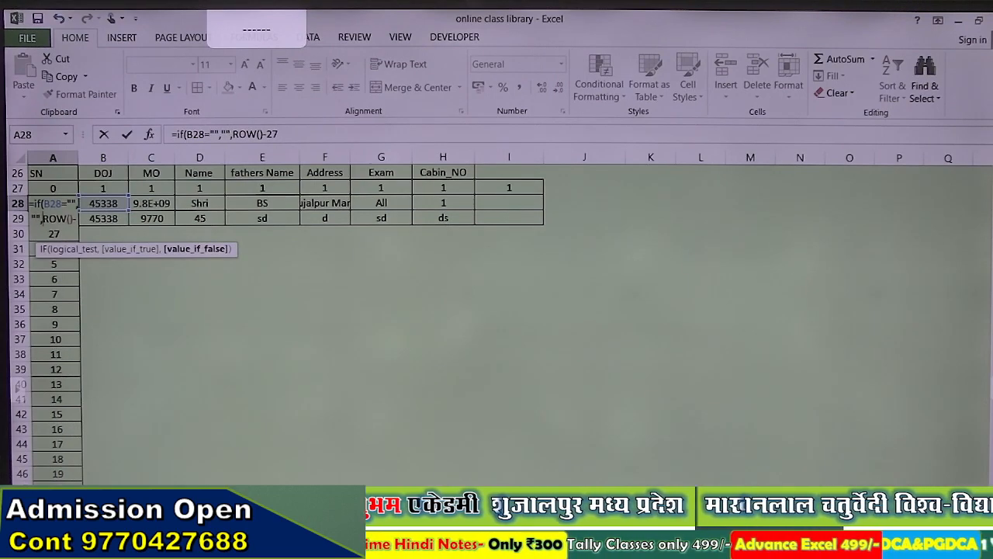
{"action": "key", "text": "Return"}
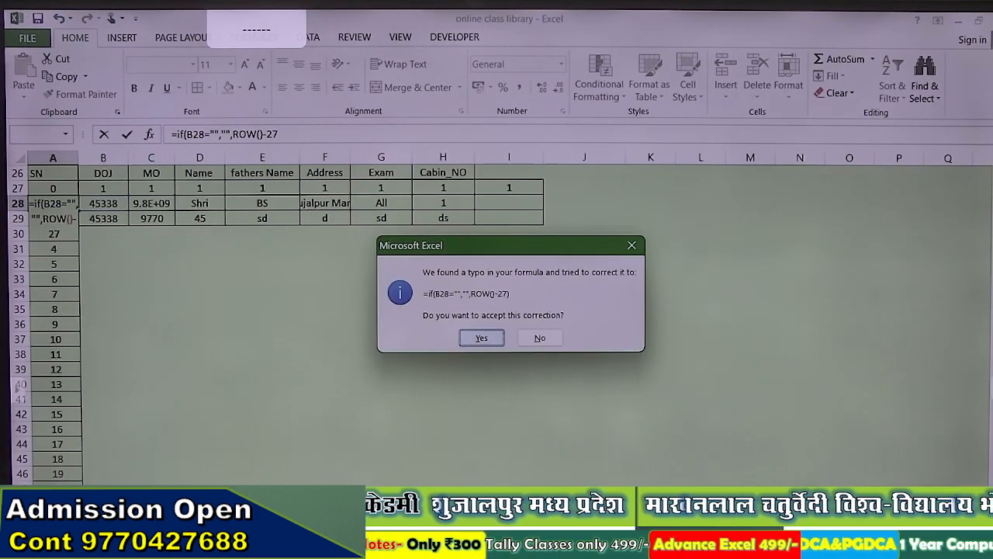
{"action": "key", "text": "Return"}
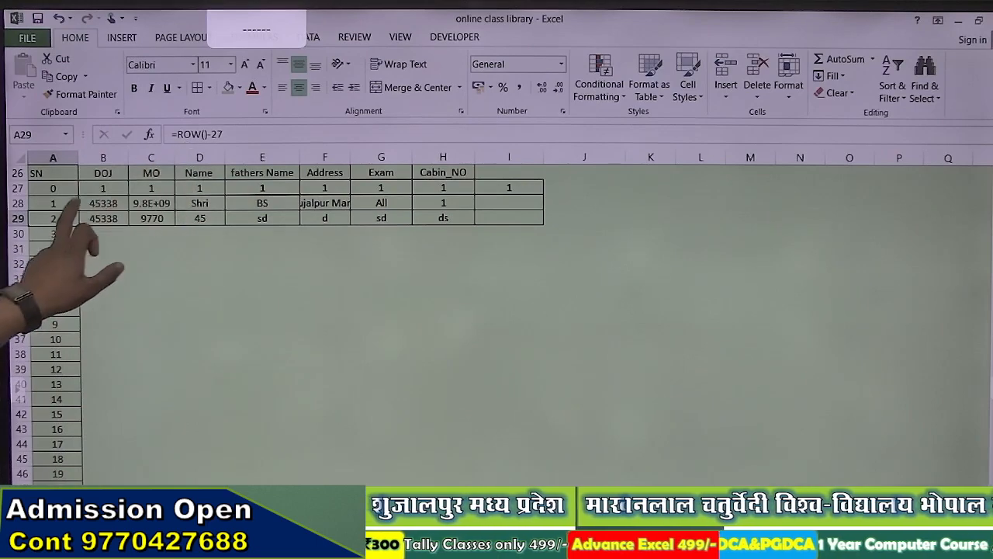
{"action": "left_click", "coordinate": [72, 203]}
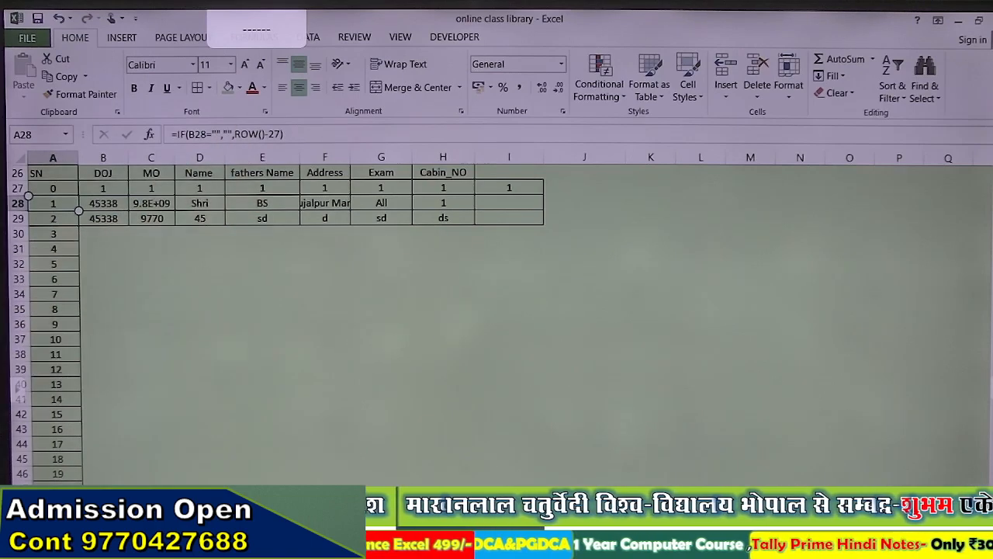
Step: Copy the IF serial formula down column A so only filled rows get numbers
{"action": "scroll", "coordinate": [509, 328], "scroll_direction": "up", "scroll_amount": 7}
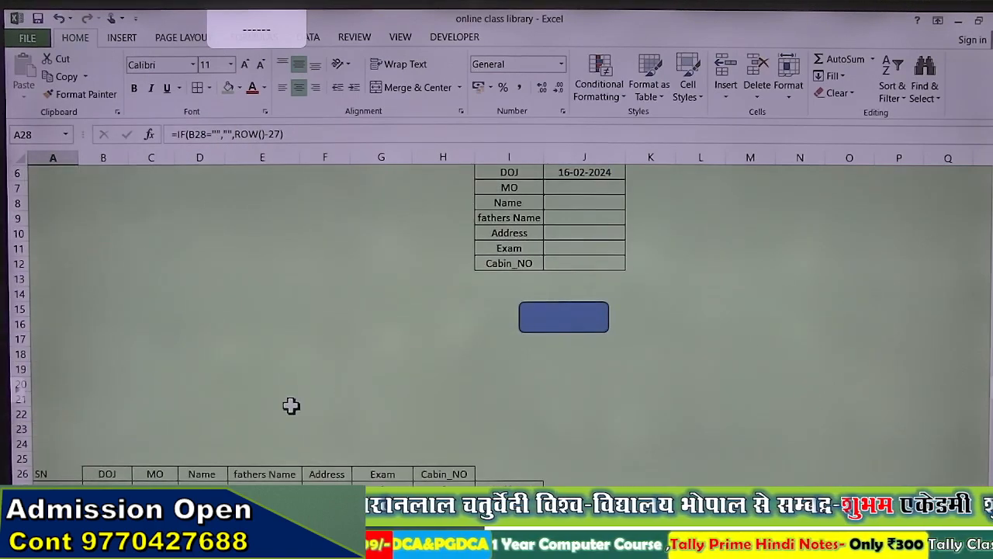
{"action": "scroll", "coordinate": [256, 404], "scroll_direction": "up", "scroll_amount": 2}
{"action": "scroll", "coordinate": [205, 387], "scroll_direction": "down", "scroll_amount": 3}
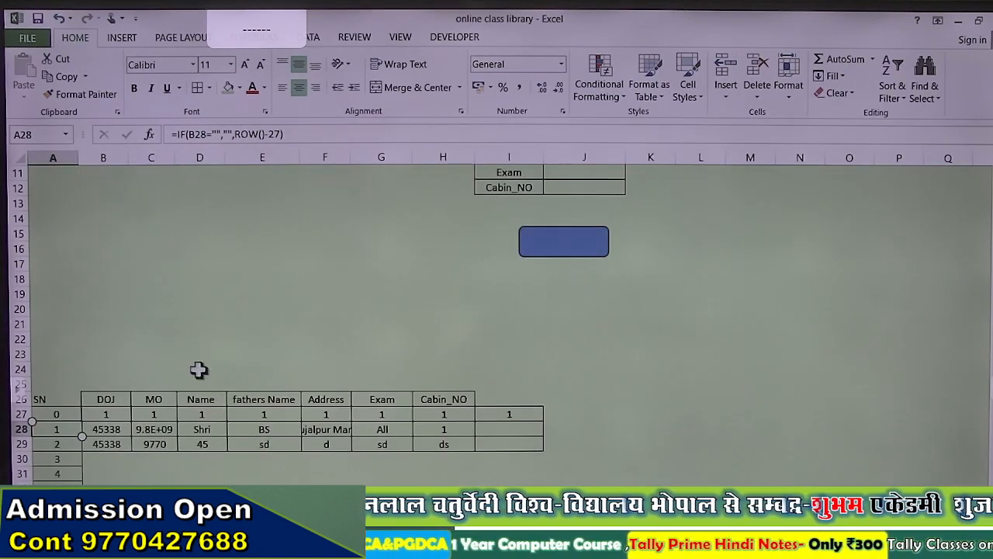
{"action": "left_click", "coordinate": [62, 443]}
{"action": "left_click", "coordinate": [74, 431]}
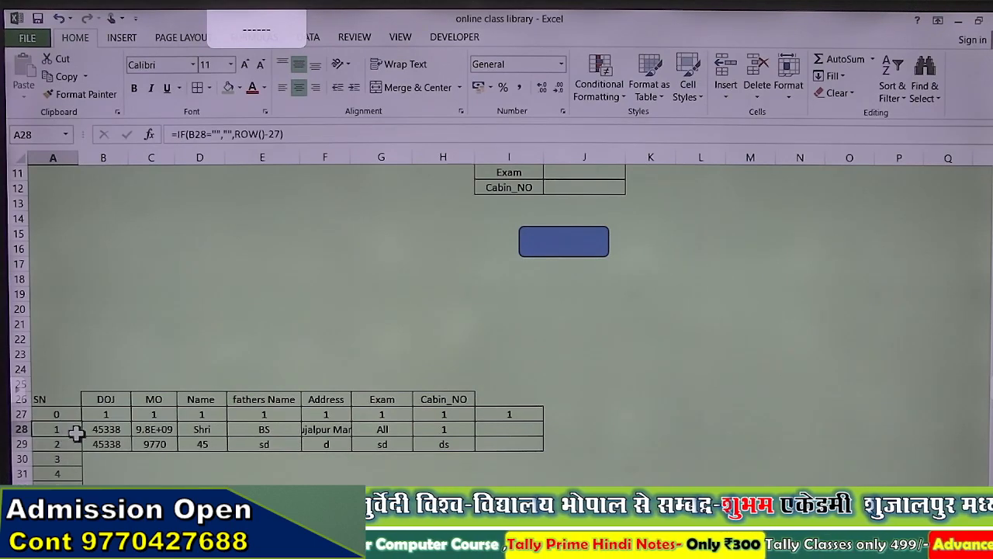
{"action": "left_click_drag", "start_coordinate": [82, 439], "coordinate": [82, 485]}
{"action": "scroll", "coordinate": [89, 404], "scroll_direction": "down", "scroll_amount": 3}
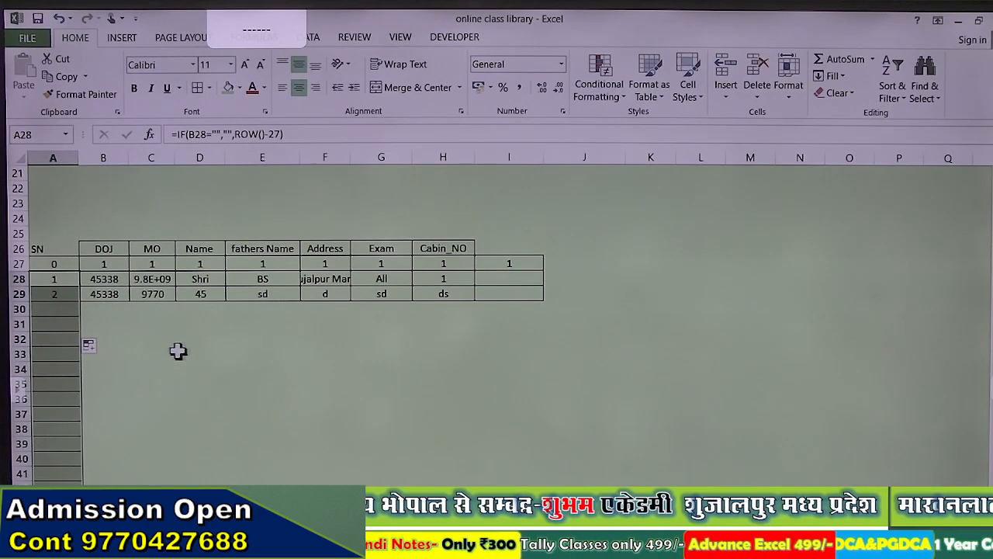
{"action": "left_click", "coordinate": [278, 348]}
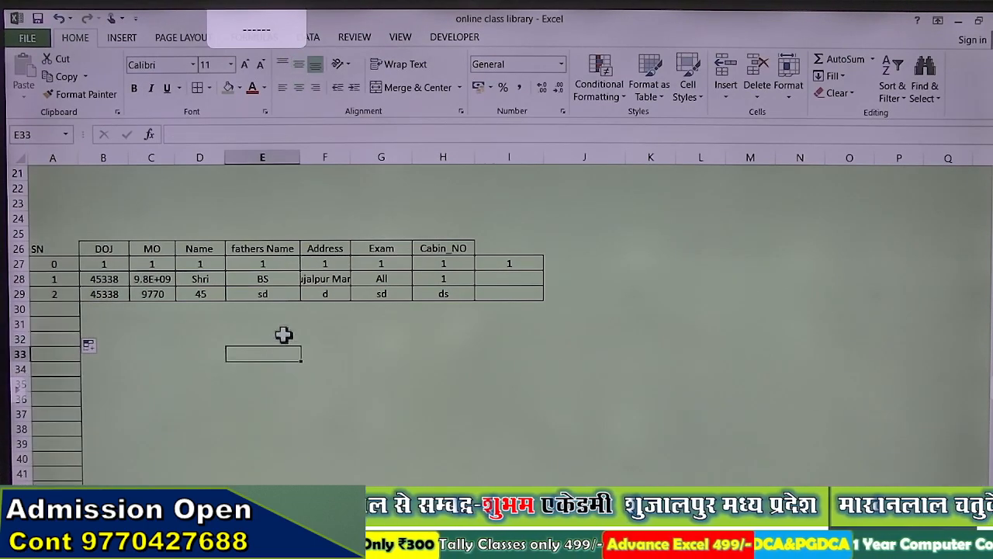
{"action": "left_click", "coordinate": [108, 279]}
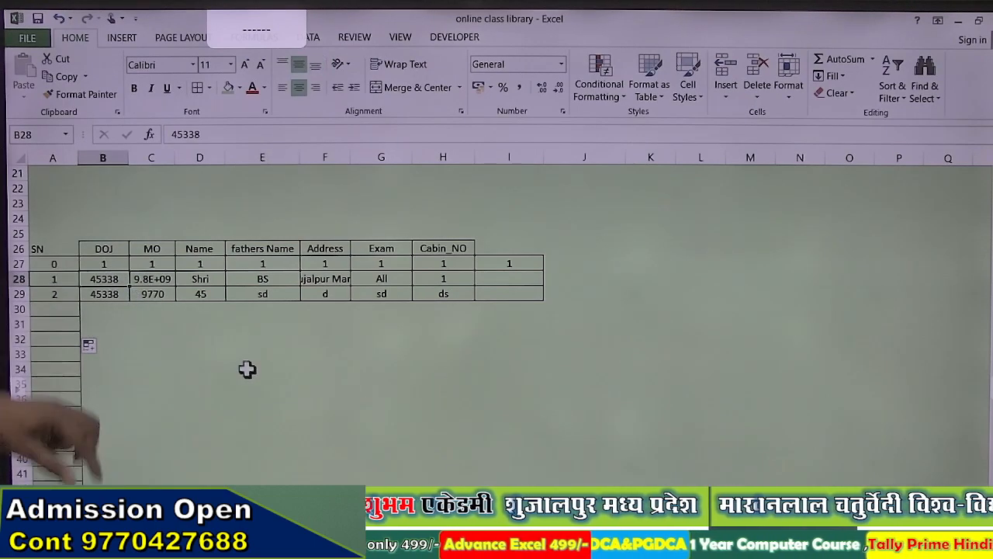
Step: Apply Short Date format to the DOJ column from B28 down, showing 16-02-2024
{"action": "key", "text": "shift+Up"}
{"action": "key", "text": "shift+Up"}
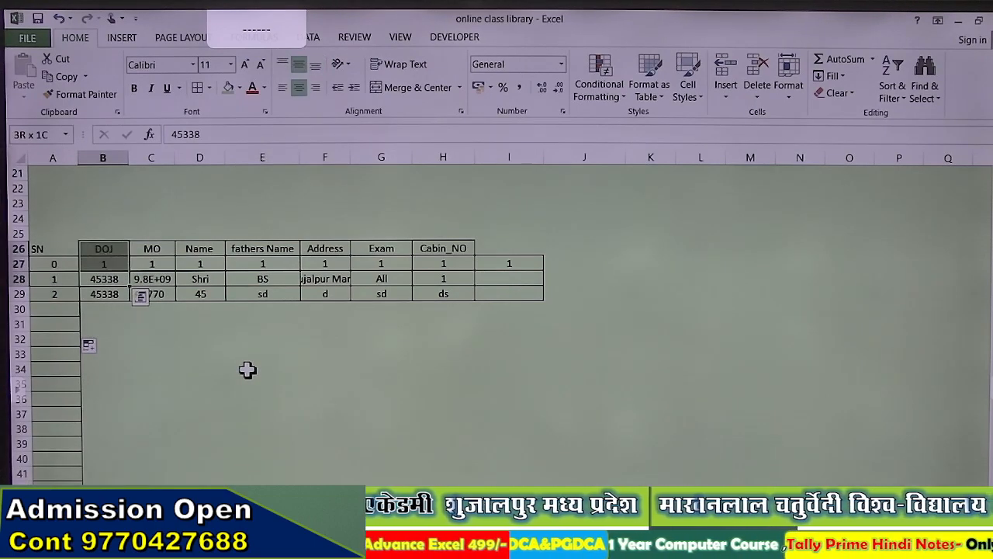
{"action": "key", "text": "shift+Down"}
{"action": "key", "text": "shift+Down"}
{"action": "key", "text": "shift+Down"}
{"action": "key", "text": "ctrl+shift+Down"}
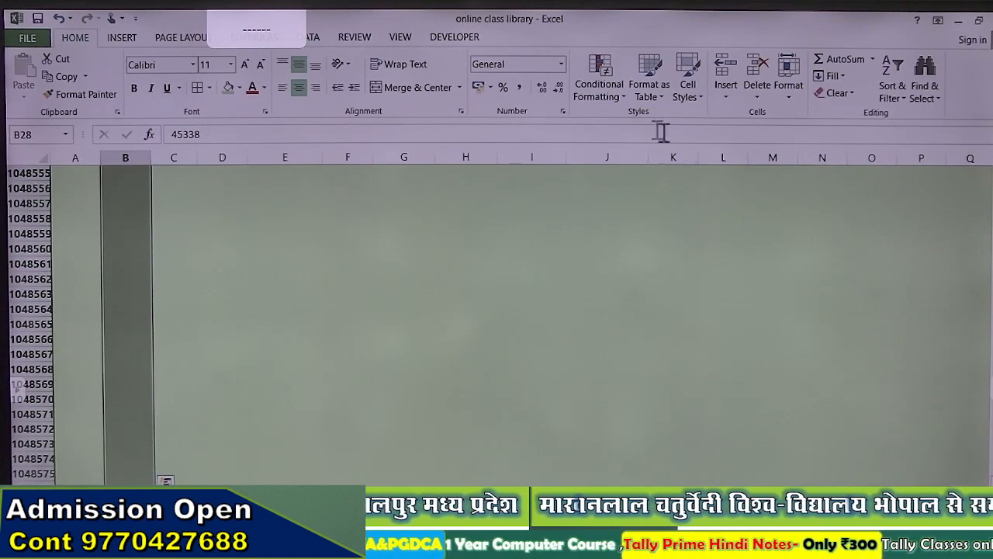
{"action": "left_click", "coordinate": [561, 64]}
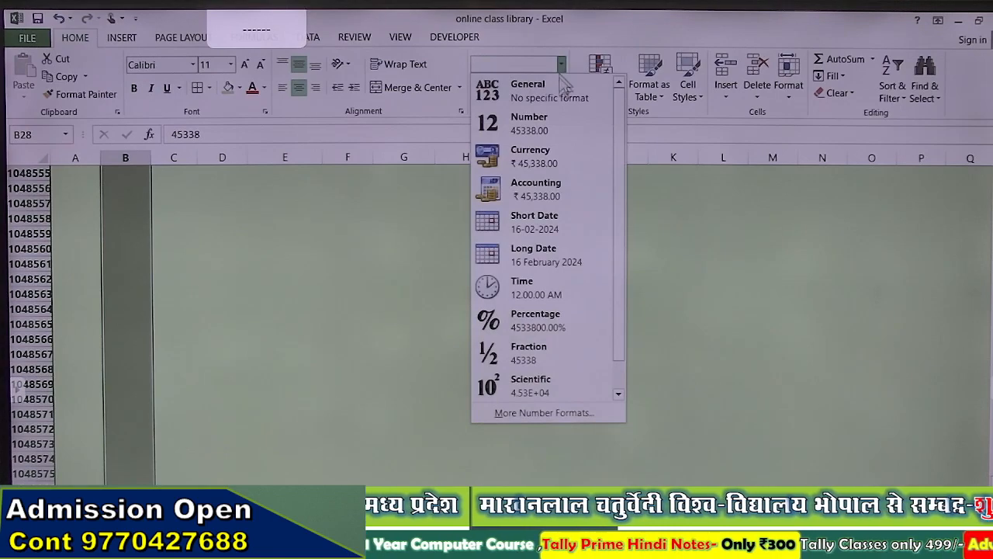
{"action": "left_click", "coordinate": [559, 224]}
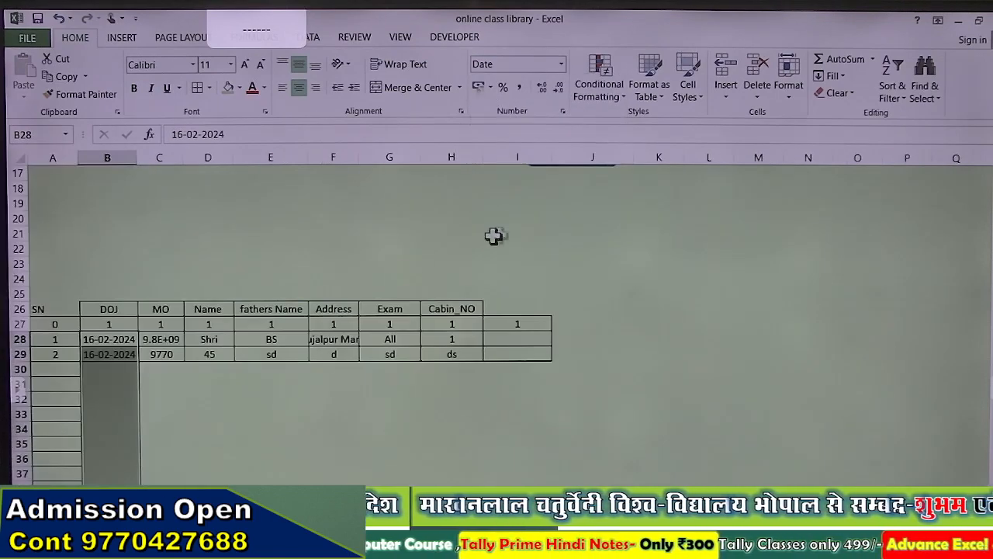
{"action": "left_click", "coordinate": [178, 399]}
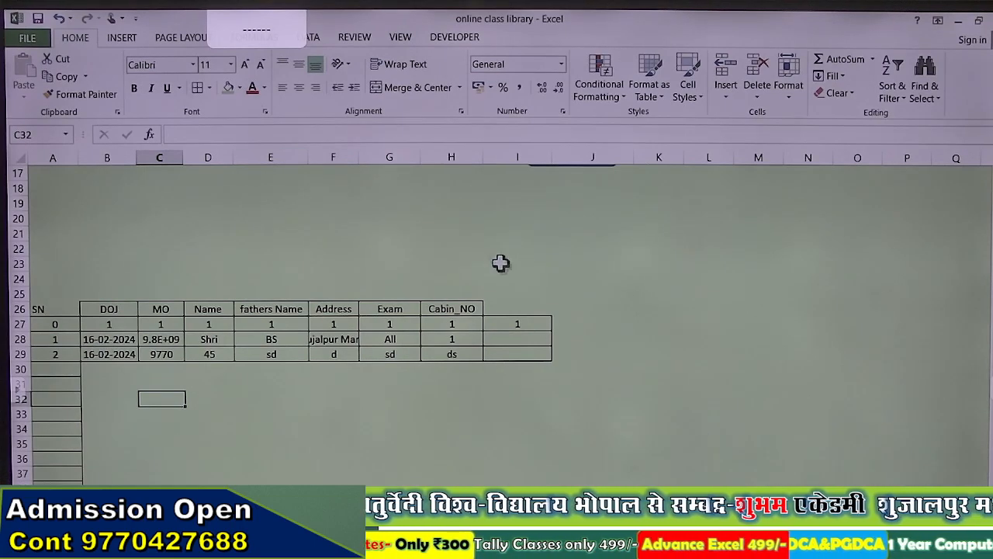
Step: Fill the form's MO with 77 and both Name and fathers Name with abc
{"action": "scroll", "coordinate": [501, 263], "scroll_direction": "up", "scroll_amount": 5}
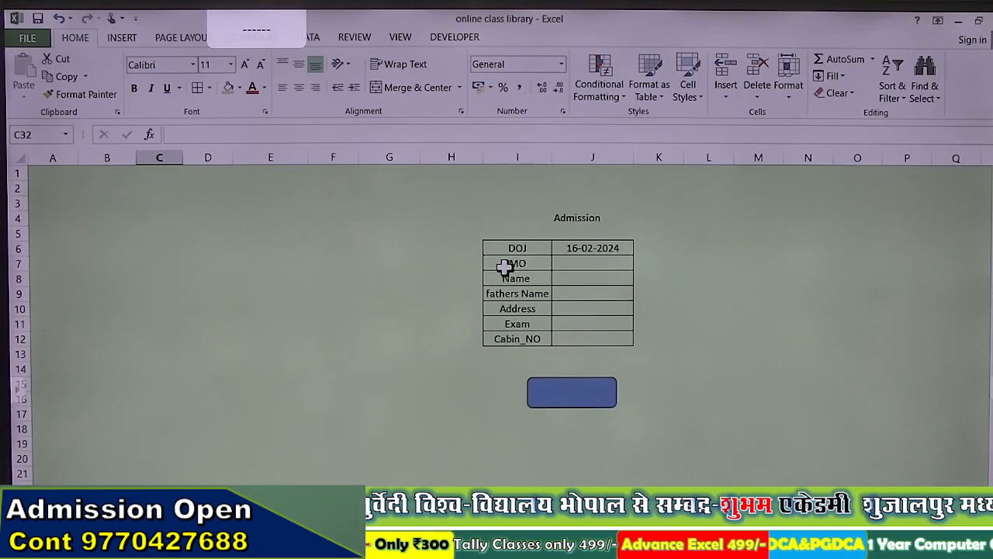
{"action": "left_click", "coordinate": [569, 265]}
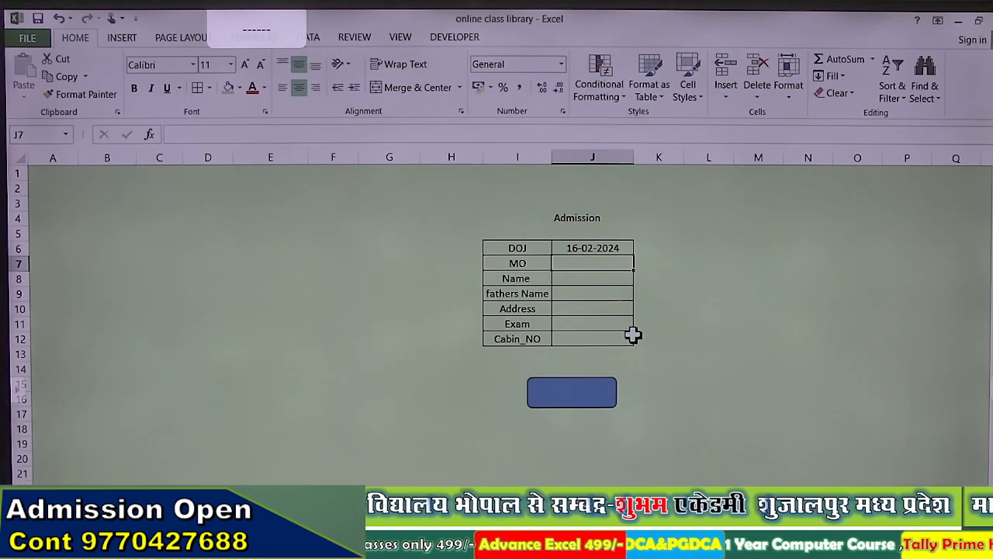
{"action": "type", "text": "77"}
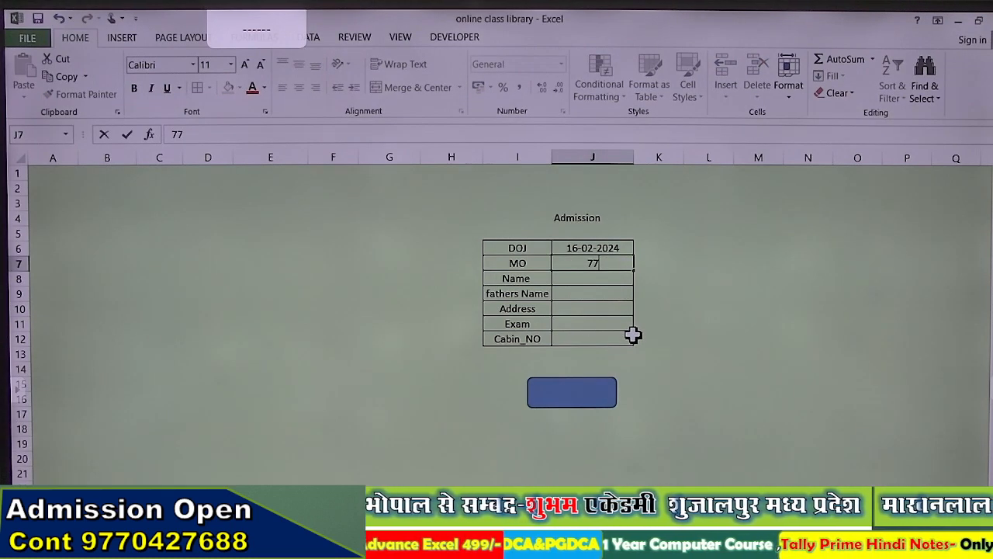
{"action": "key", "text": "Return"}
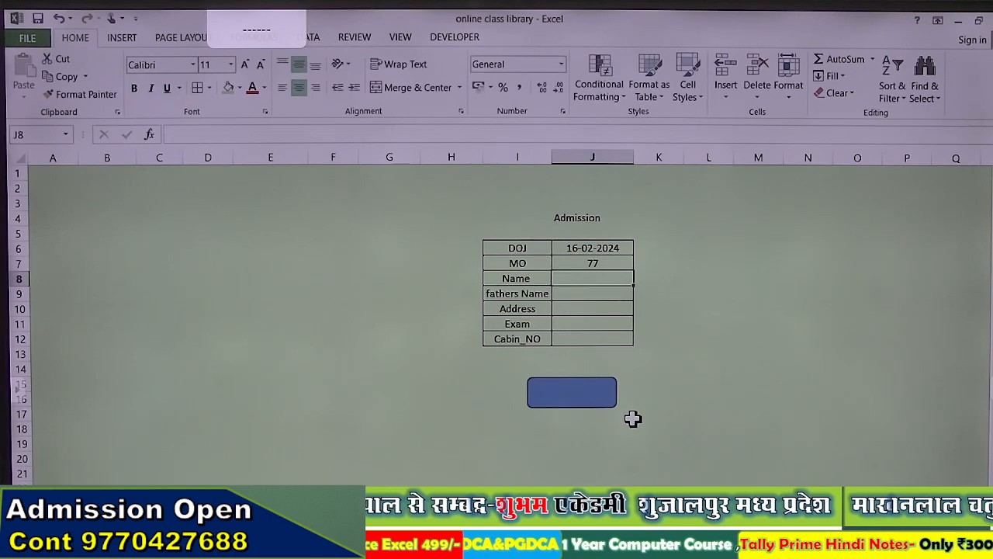
{"action": "type", "text": "abc"}
{"action": "key", "text": "Return"}
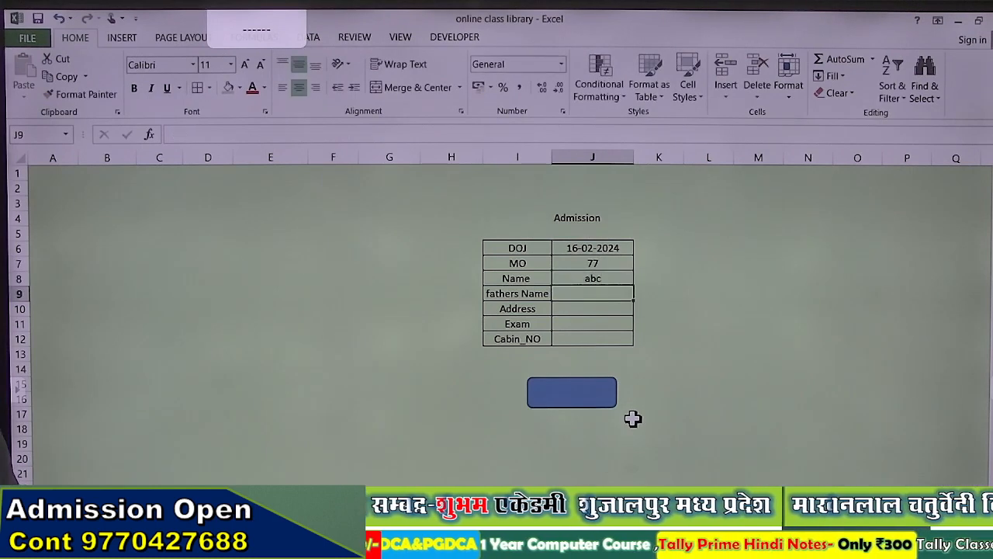
{"action": "type", "text": "abc"}
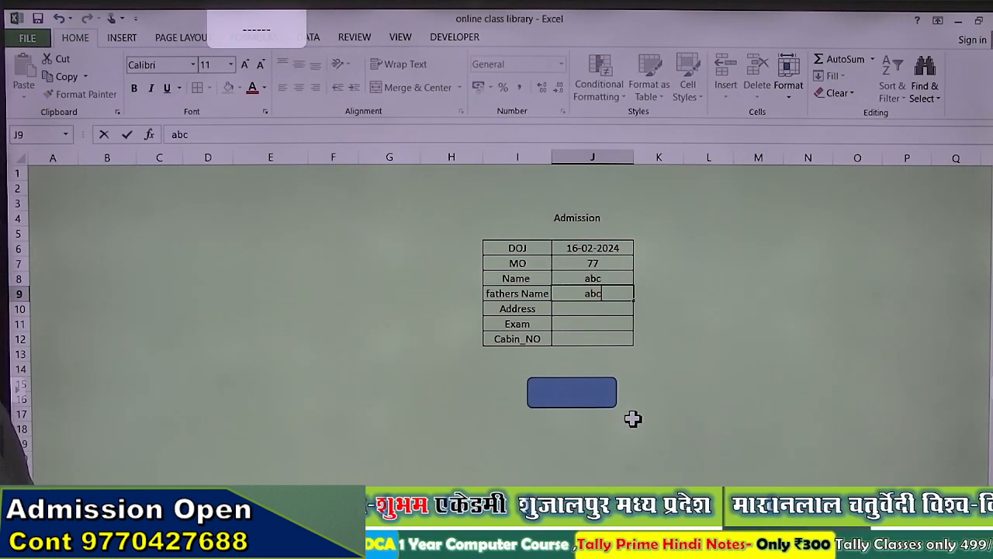
{"action": "key", "text": "Return"}
Step: Enter fs for the Address, Exam and Cabin_NO fields
{"action": "type", "text": "fs"}
{"action": "key", "text": "Return"}
{"action": "type", "text": "fs"}
{"action": "key", "text": "Return"}
{"action": "type", "text": "fs"}
{"action": "key", "text": "Return"}
{"action": "type", "text": "sf"}
{"action": "key", "text": "Return"}
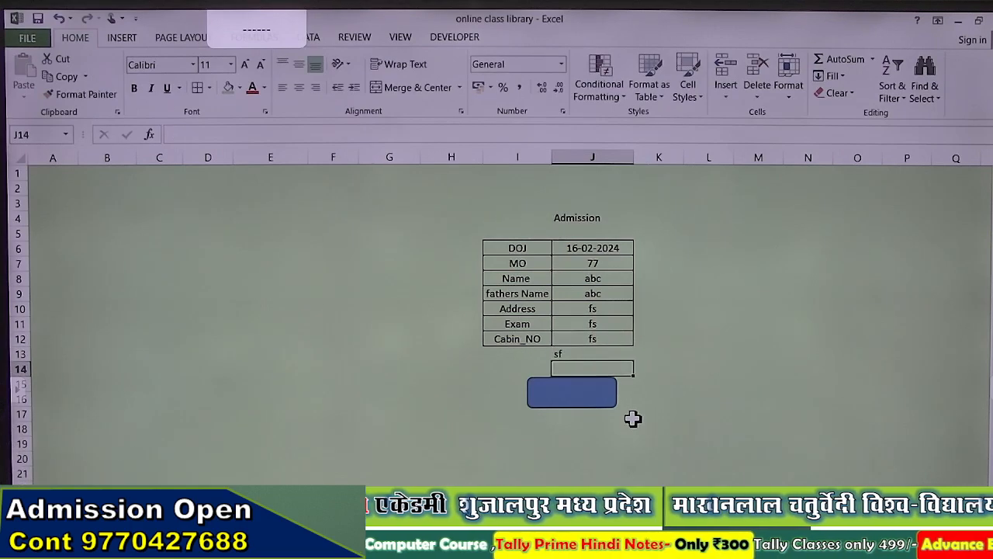
{"action": "key", "text": "Up"}
{"action": "key", "text": "Up"}
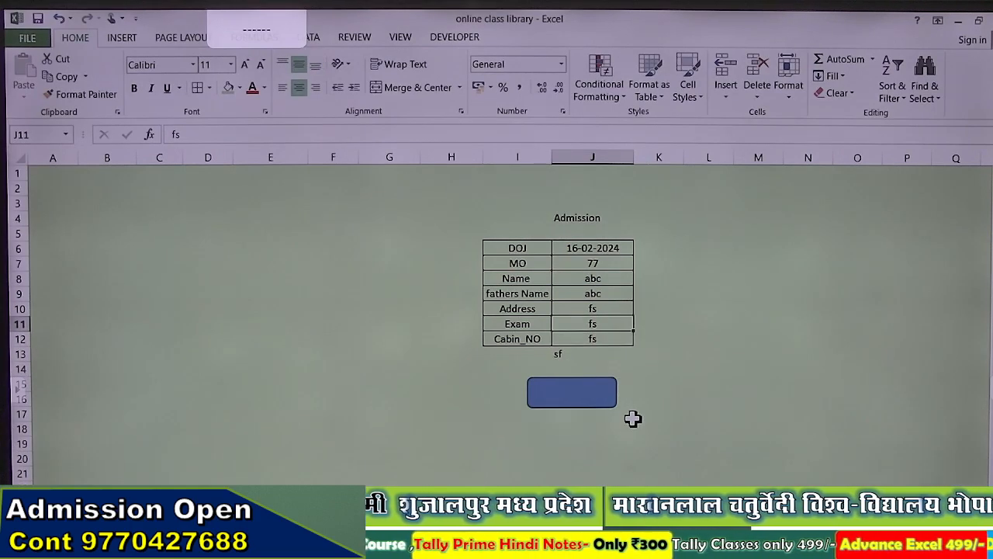
{"action": "key", "text": "Down"}
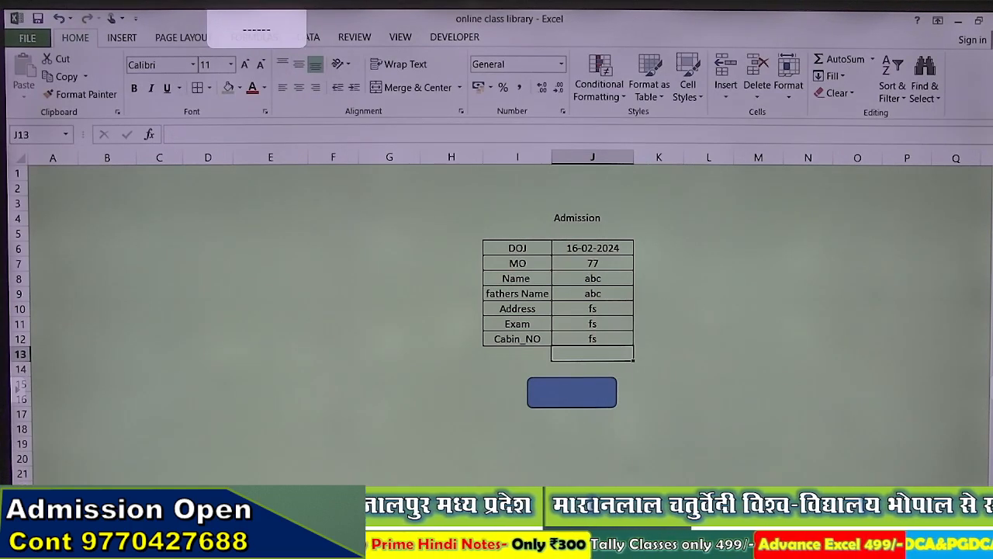
Step: Label the blue shape with the text SAVE
{"action": "right_click", "coordinate": [571, 397]}
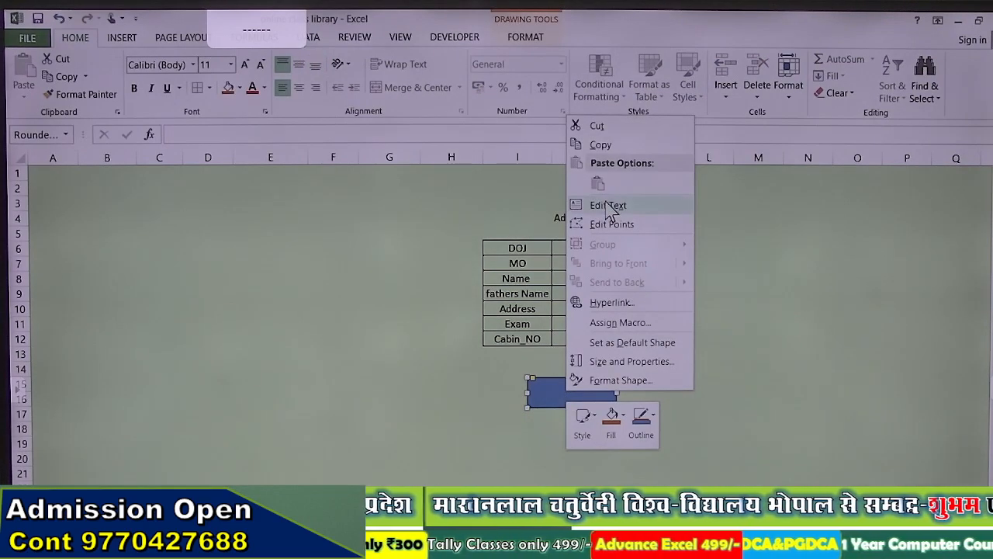
{"action": "left_click", "coordinate": [609, 205]}
{"action": "type", "text": "SAVE"}
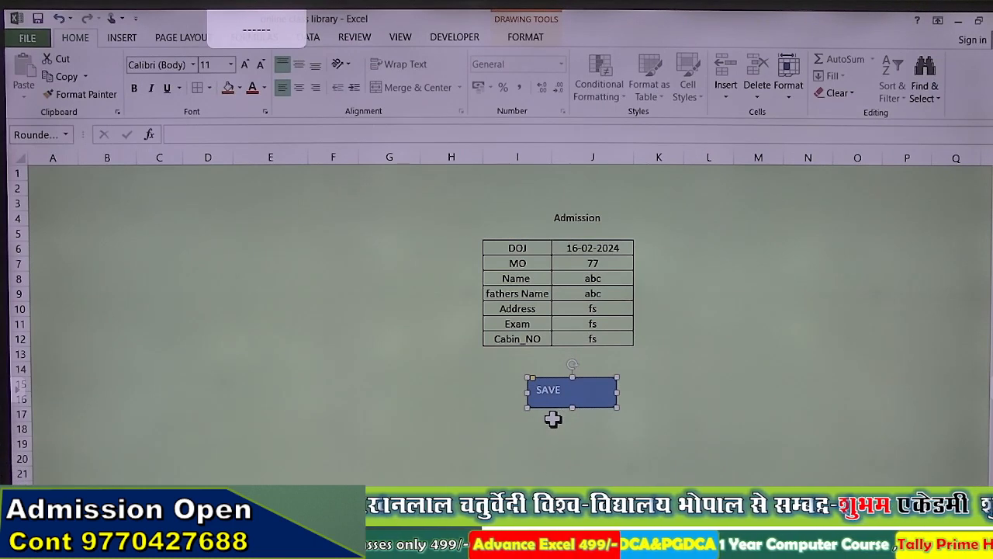
{"action": "left_click", "coordinate": [553, 419]}
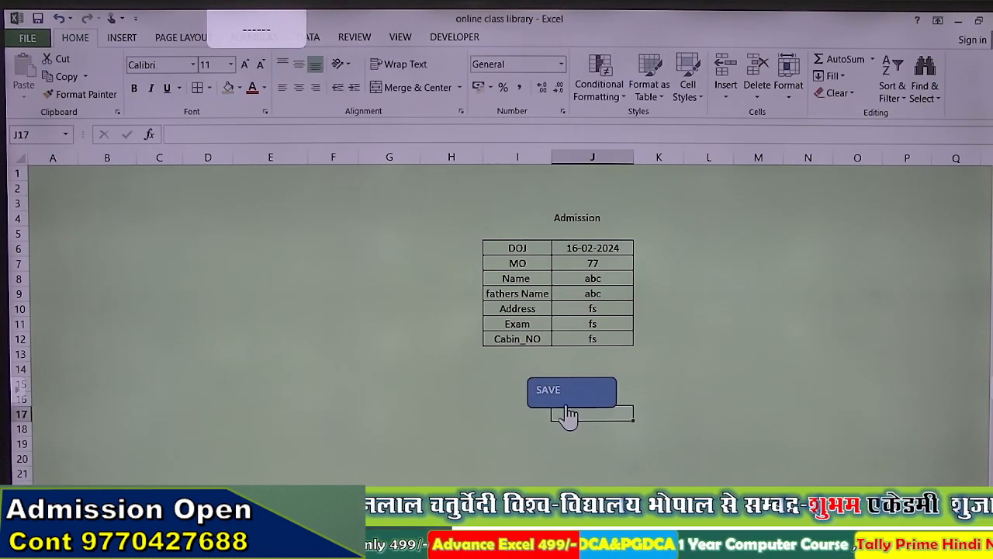
Step: Centre the SAVE text horizontally and vertically and make it bold
{"action": "right_click", "coordinate": [567, 403]}
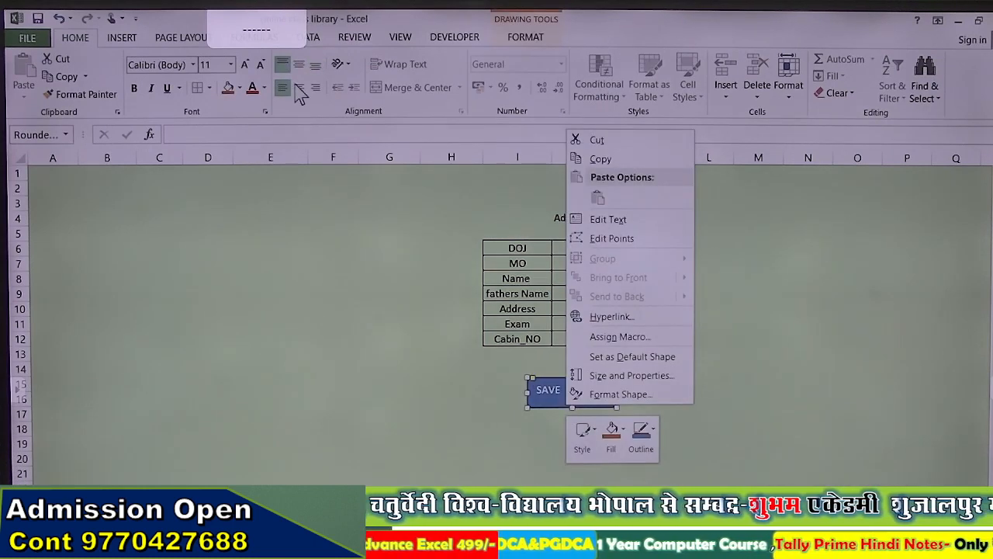
{"action": "left_click", "coordinate": [299, 88]}
{"action": "left_click", "coordinate": [299, 64]}
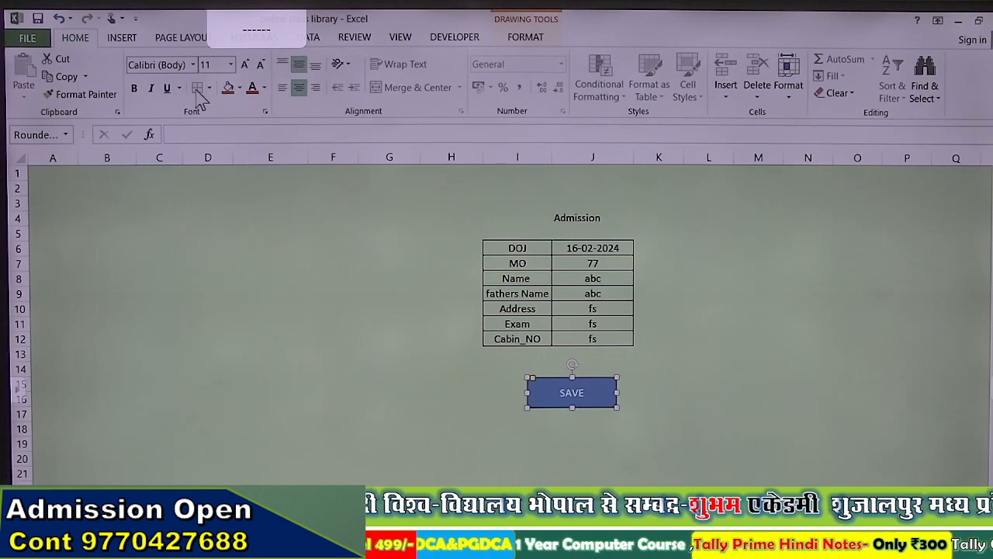
{"action": "left_click", "coordinate": [133, 89]}
Step: Enlarge the SAVE text to 14 pt and run the button to store and clear the form
{"action": "left_click", "coordinate": [245, 64]}
{"action": "left_click", "coordinate": [245, 64]}
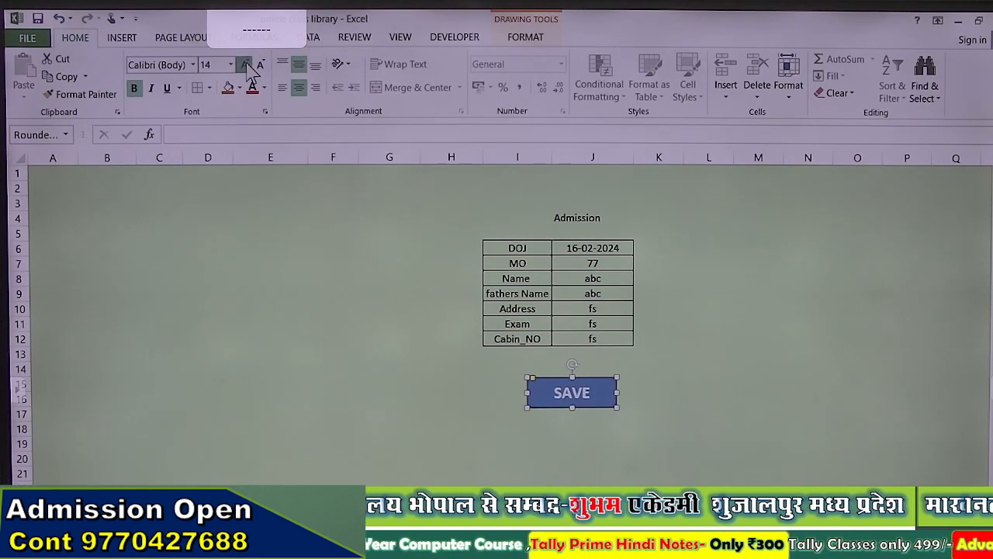
{"action": "left_click", "coordinate": [245, 65]}
{"action": "left_click", "coordinate": [342, 314]}
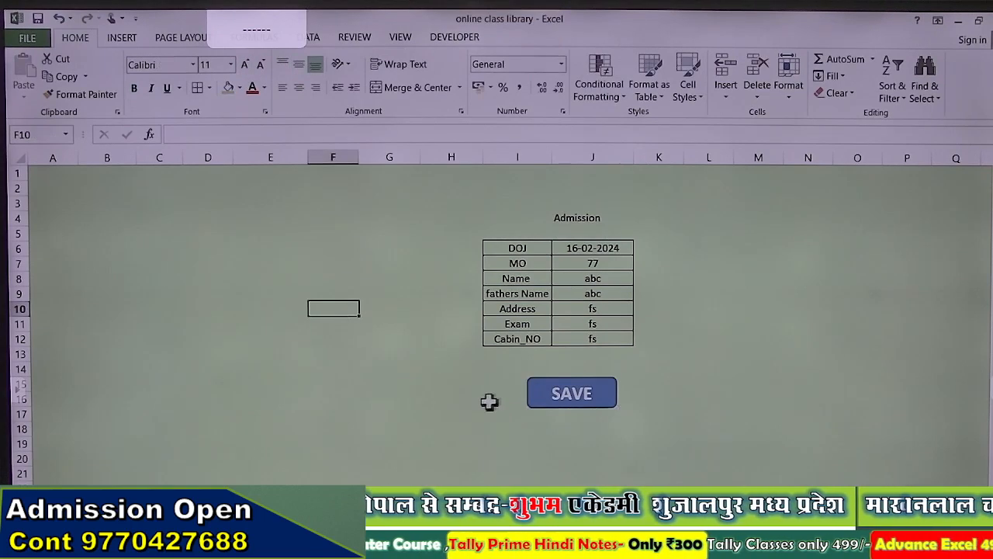
{"action": "left_click", "coordinate": [570, 398]}
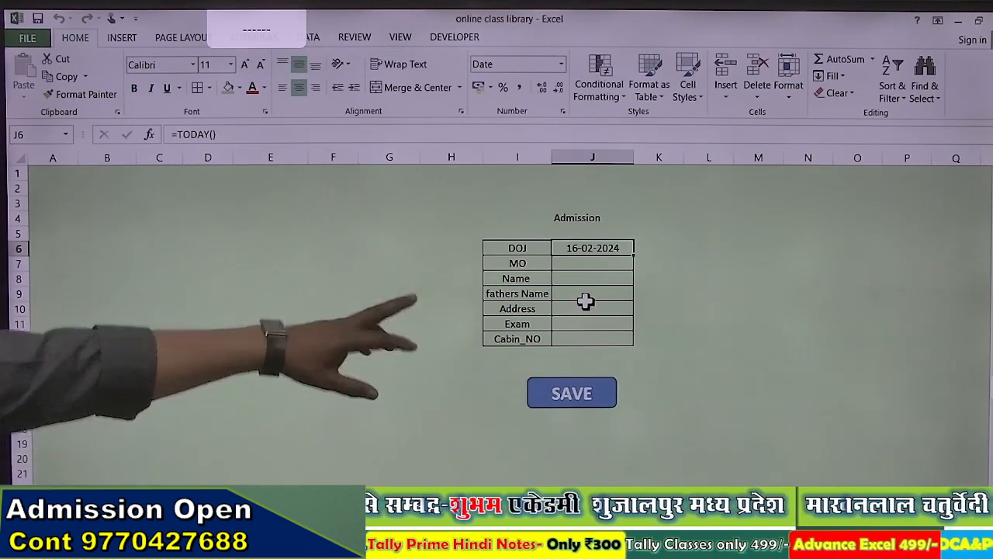
Step: Correct Cabin_NO in H29 and H30 to 2 and 3, then select the records B27:I30
{"action": "scroll", "coordinate": [582, 302], "scroll_direction": "down", "scroll_amount": 3}
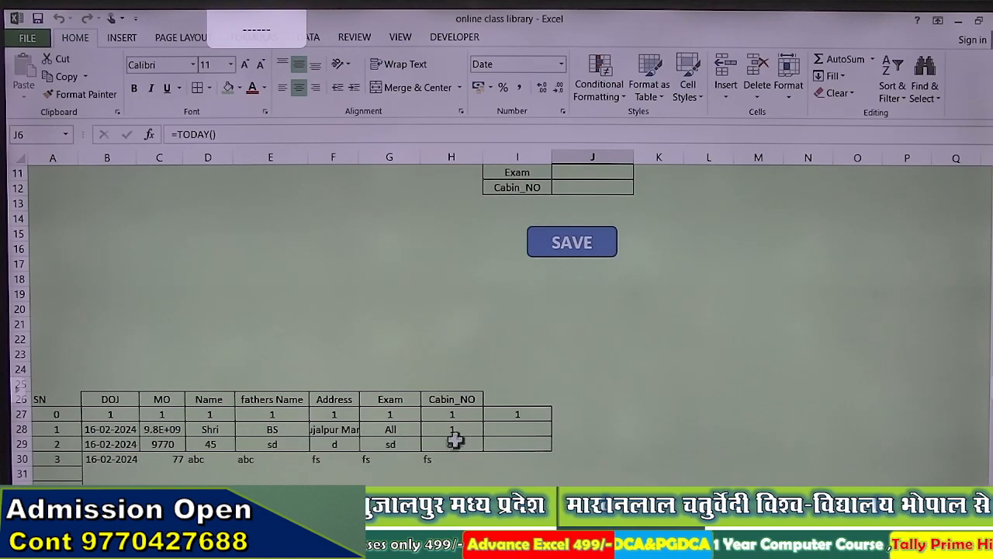
{"action": "left_click", "coordinate": [459, 429]}
{"action": "left_click", "coordinate": [470, 444]}
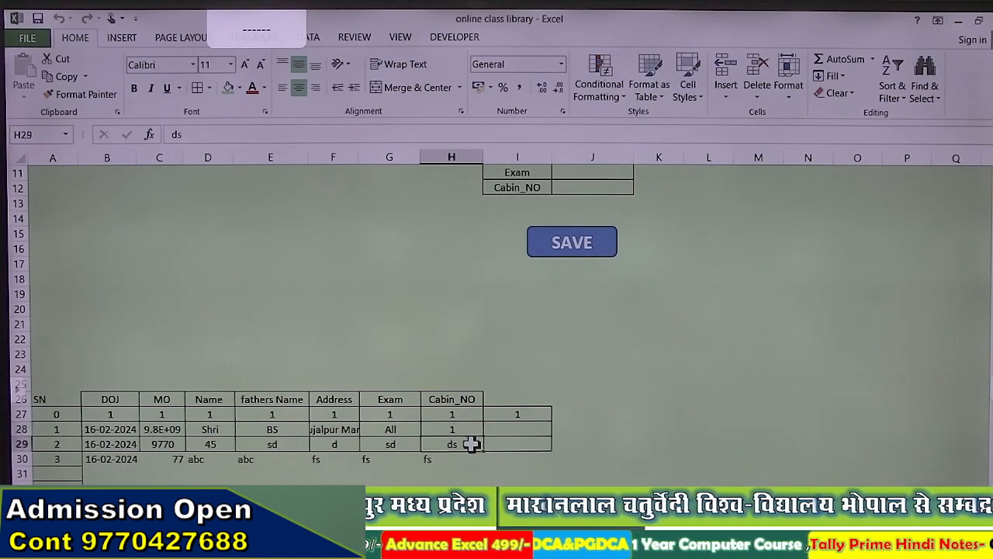
{"action": "type", "text": "2"}
{"action": "key", "text": "Return"}
{"action": "type", "text": "3"}
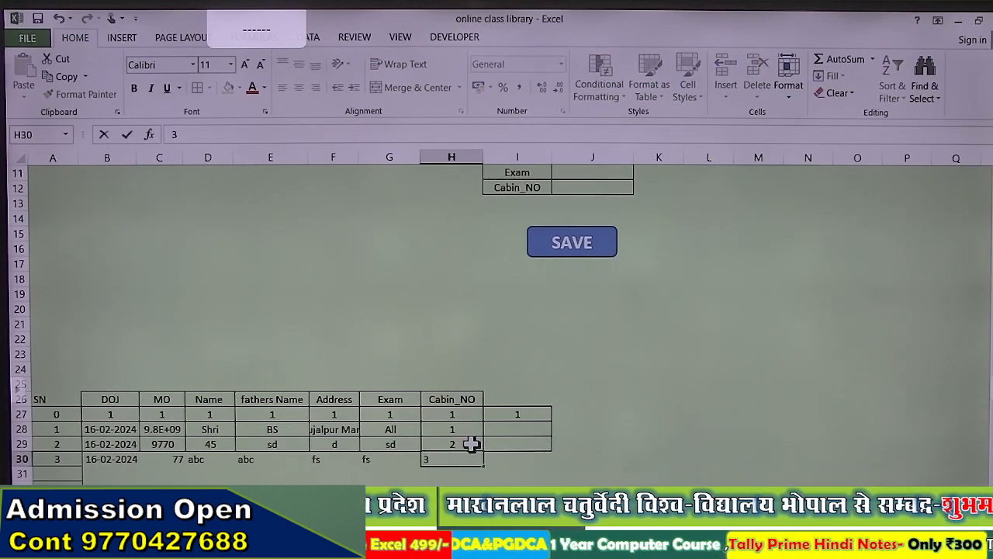
{"action": "key", "text": "Return"}
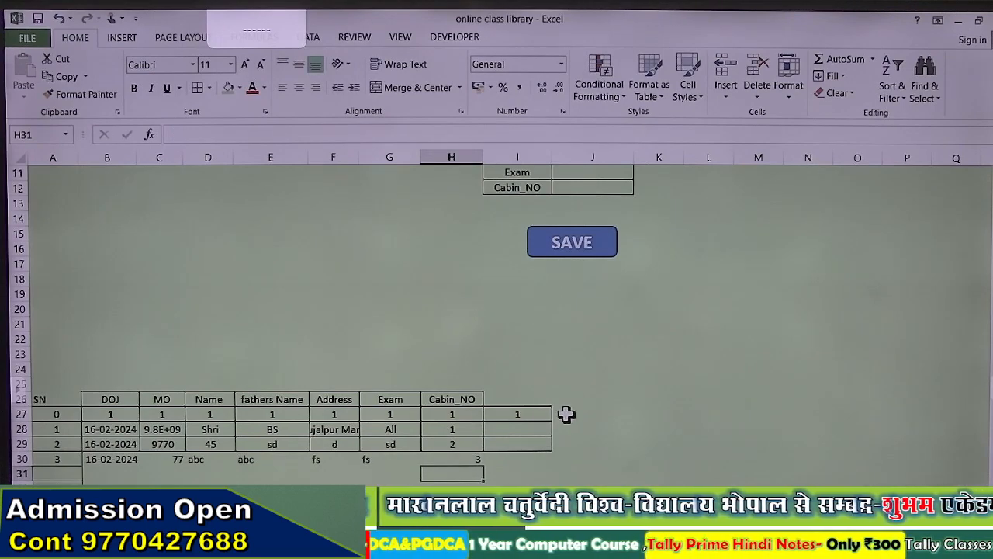
{"action": "left_click_drag", "start_coordinate": [99, 415], "coordinate": [505, 459]}
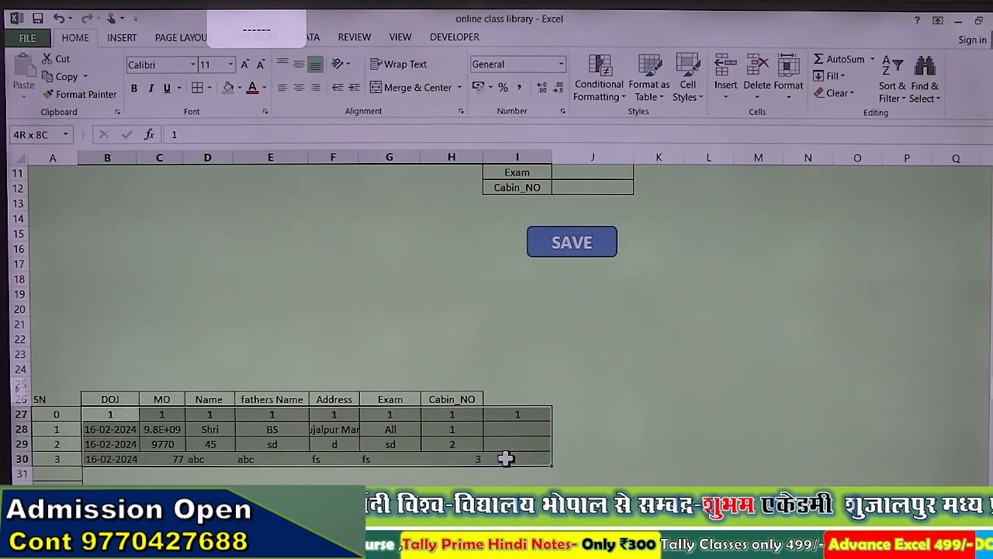
{"action": "left_click_drag", "start_coordinate": [505, 459], "coordinate": [506, 458]}
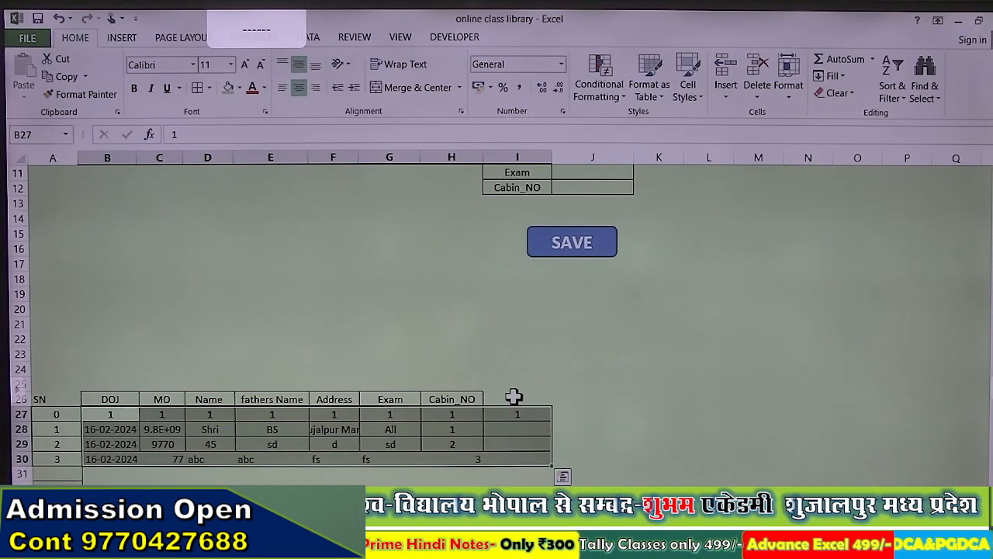
Step: Type JAN and FEB in I26 and J26 and auto-fill the headings across to DEC
{"action": "left_click", "coordinate": [513, 397]}
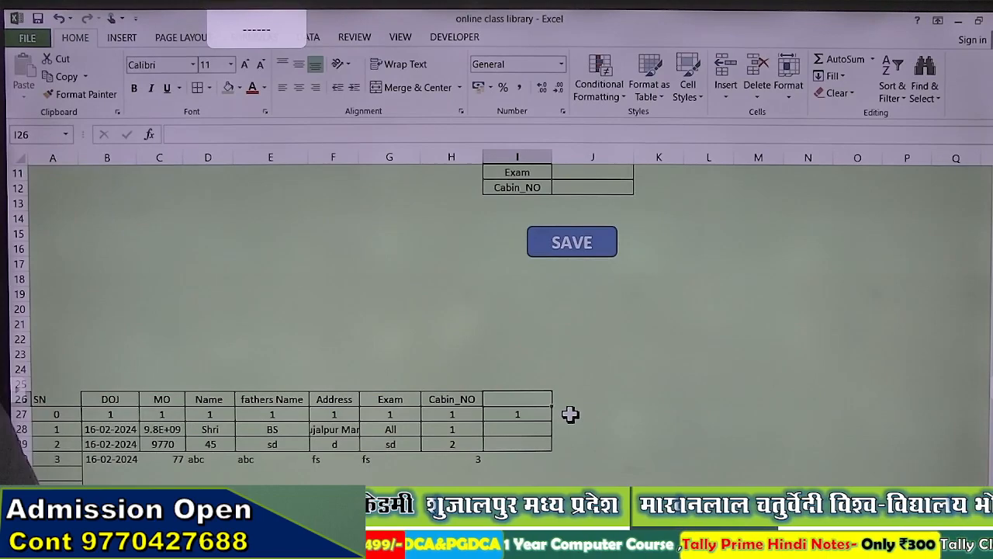
{"action": "type", "text": "JAN"}
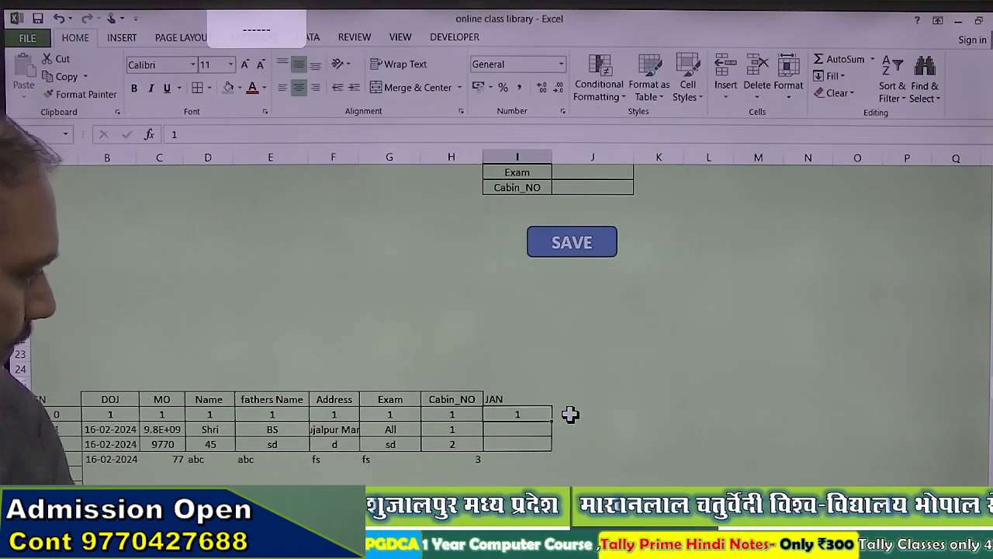
{"action": "key", "text": "Tab"}
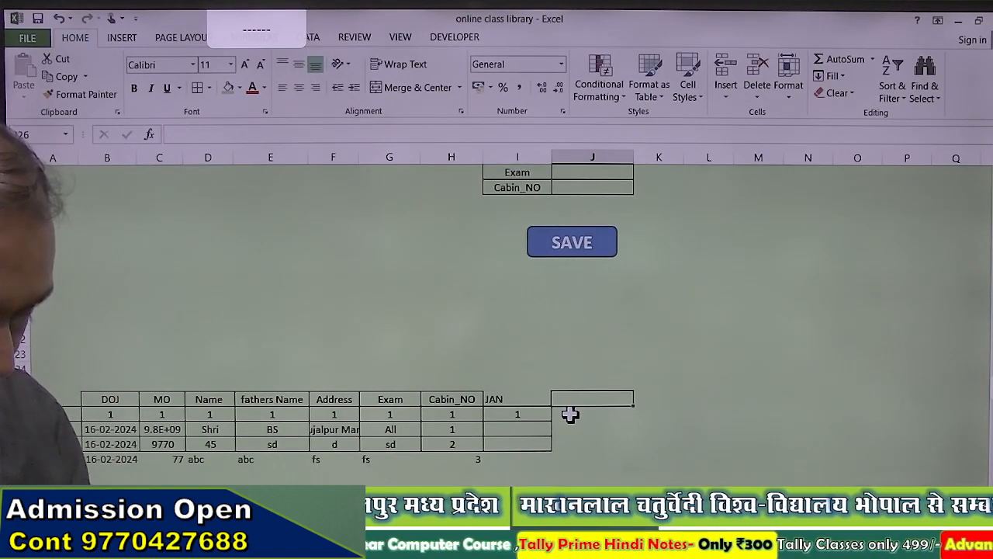
{"action": "type", "text": "FEB"}
{"action": "key", "text": "Return"}
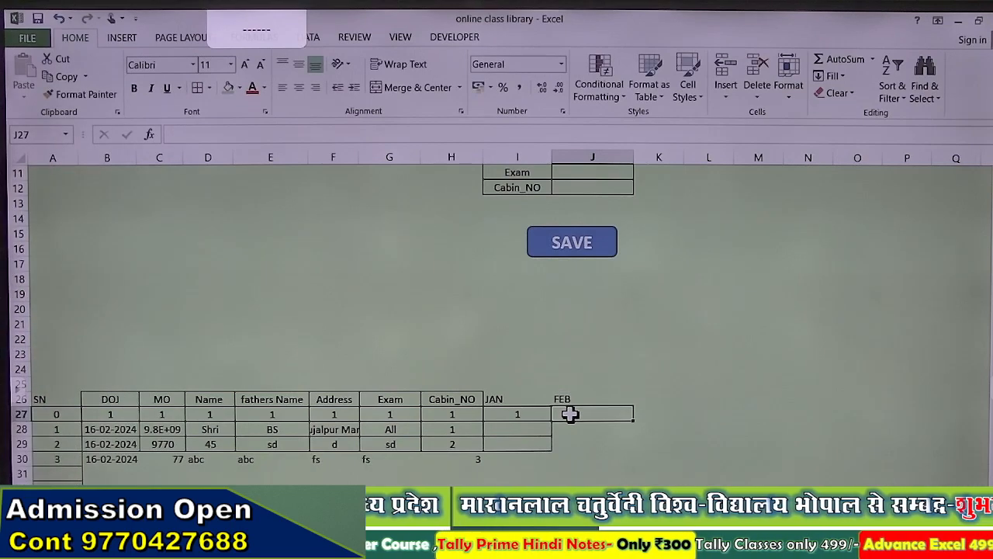
{"action": "left_click", "coordinate": [606, 398]}
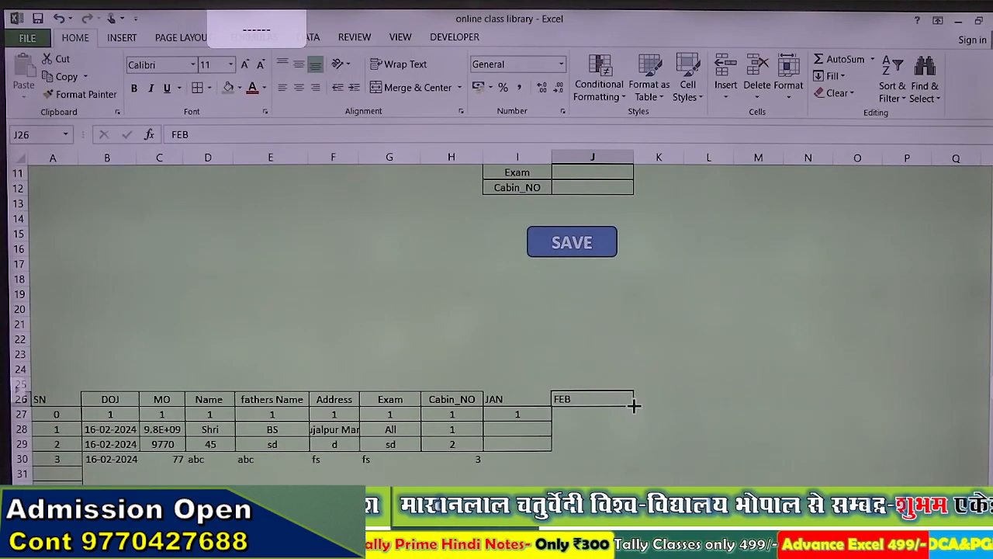
{"action": "left_click_drag", "start_coordinate": [634, 404], "coordinate": [777, 407]}
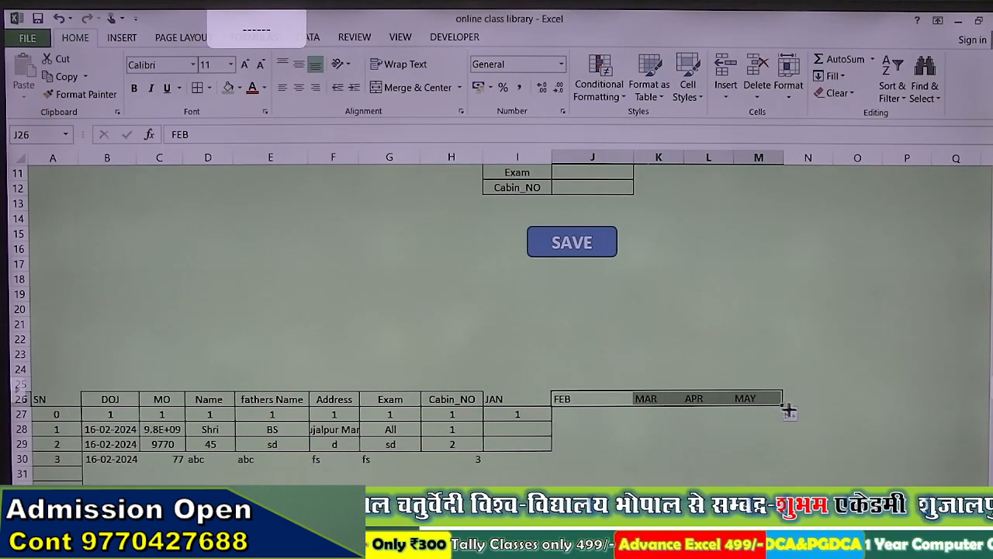
{"action": "left_click_drag", "start_coordinate": [789, 412], "coordinate": [925, 406]}
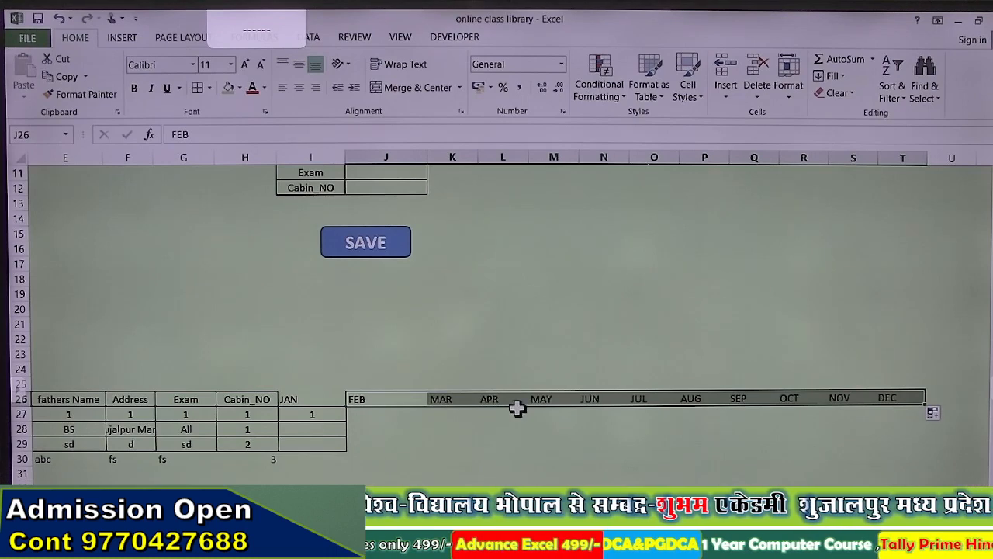
{"action": "left_click_drag", "start_coordinate": [322, 397], "coordinate": [934, 410]}
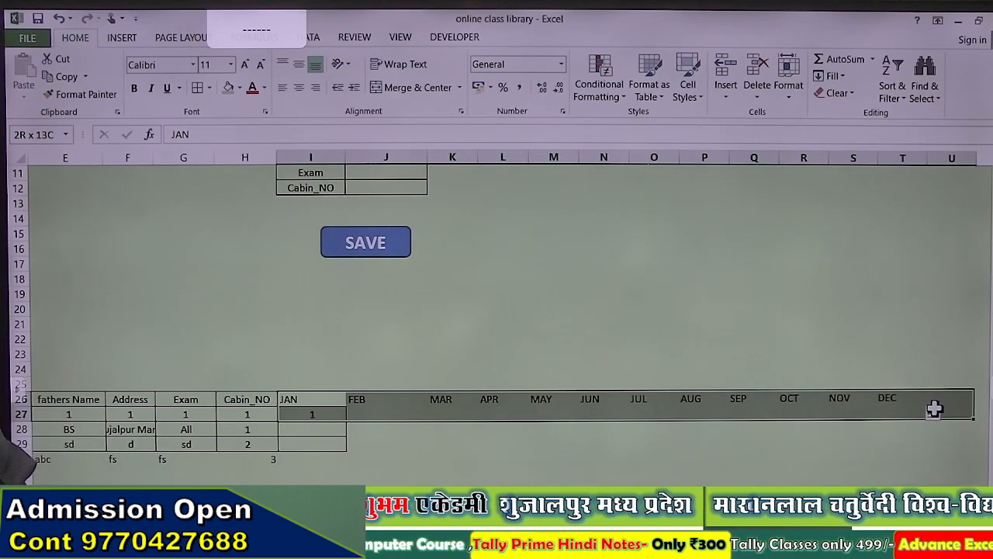
{"action": "left_click_drag", "start_coordinate": [934, 409], "coordinate": [974, 403]}
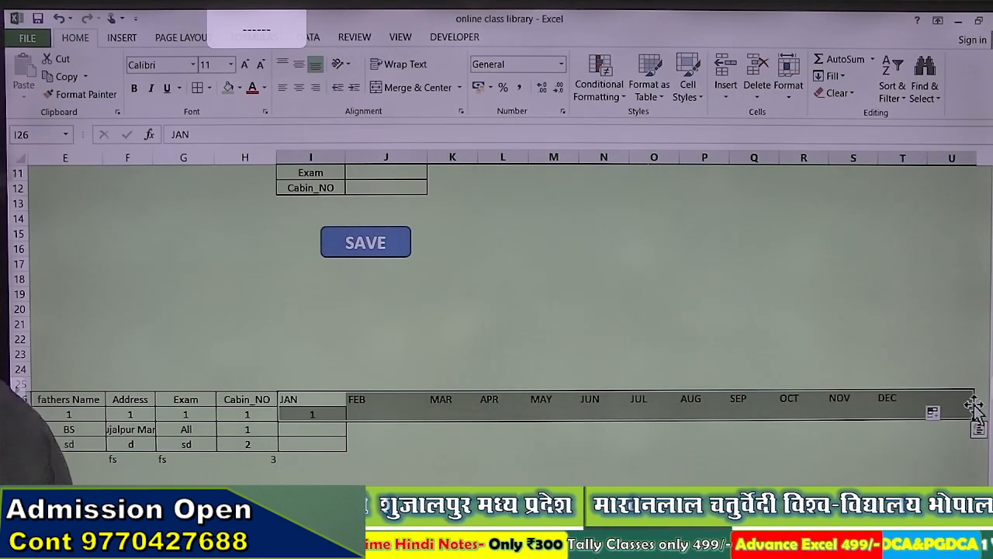
Step: Set the month columns I through U to a column width of 5
{"action": "key", "text": "ctrl+shift+Down"}
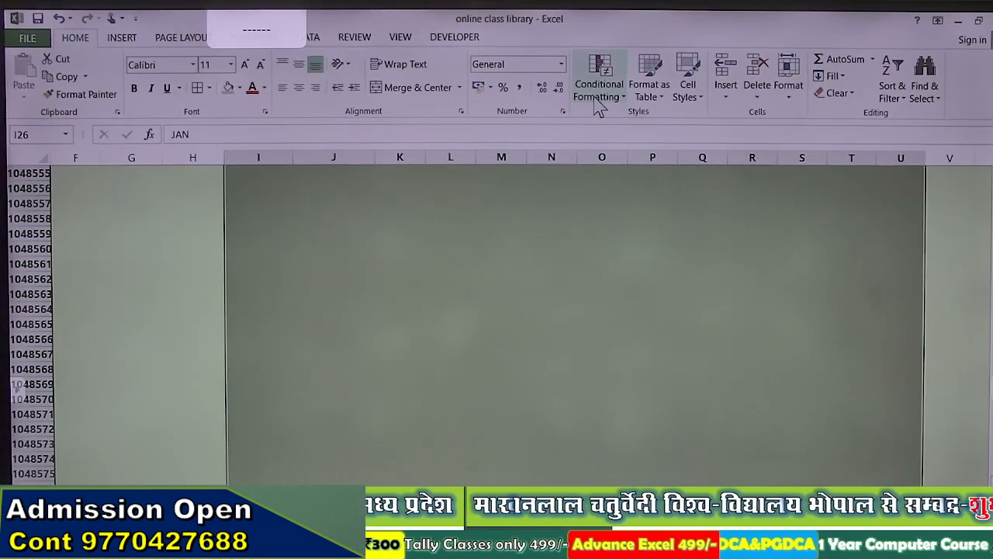
{"action": "left_click", "coordinate": [786, 99]}
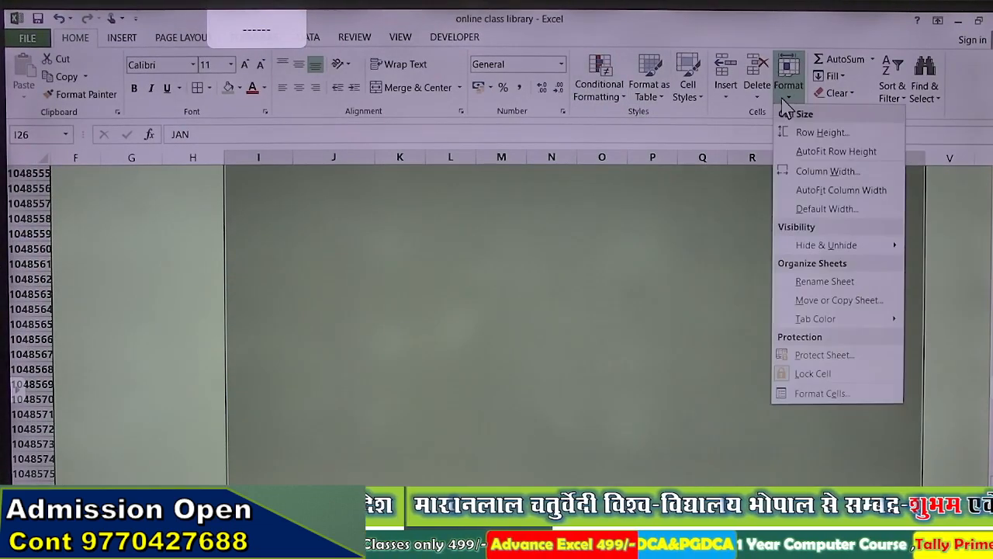
{"action": "left_click", "coordinate": [792, 169]}
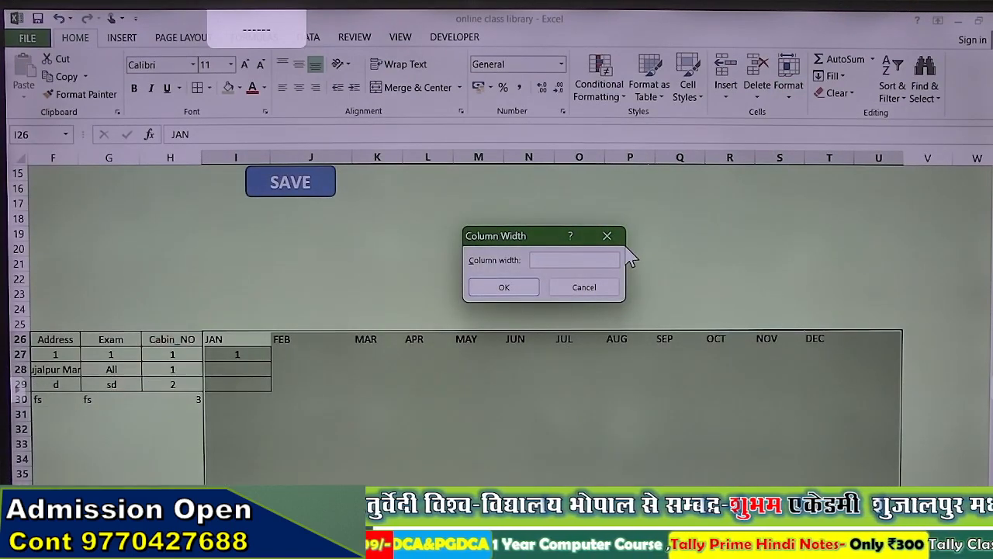
{"action": "key", "text": "Return"}
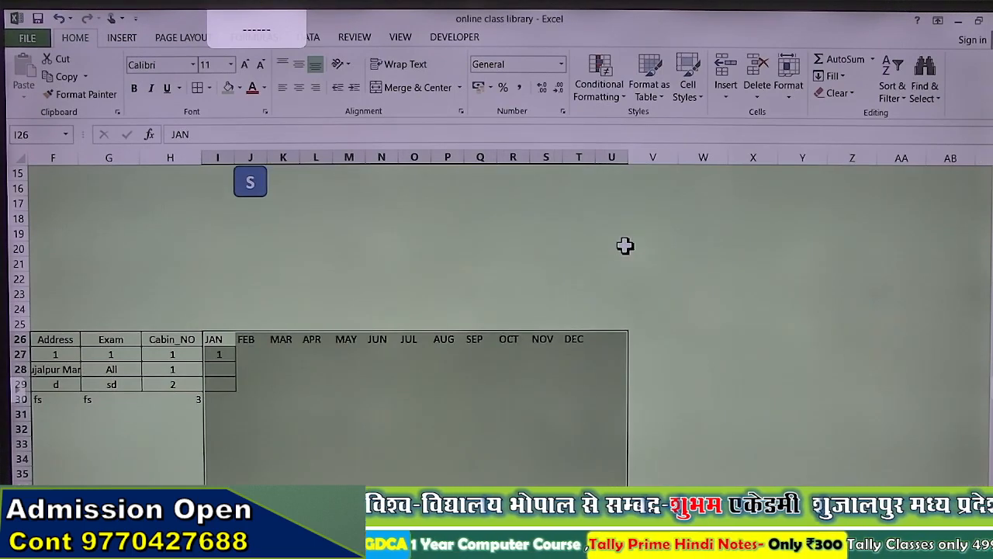
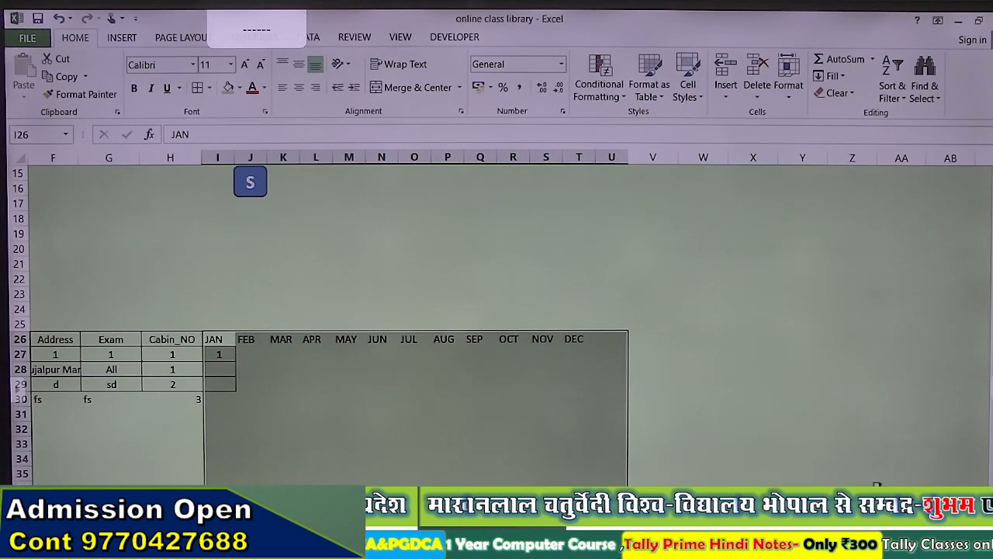
Step: Apply All Borders to the range from A26 to column T, extended down to the sheet's lower rows
{"action": "scroll", "coordinate": [496, 326], "scroll_direction": "left", "scroll_amount": 3}
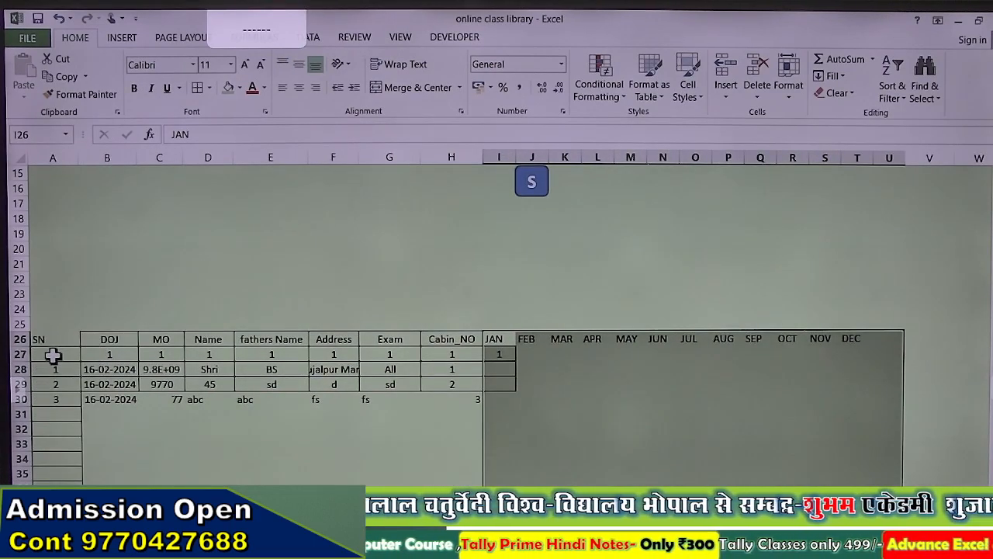
{"action": "left_click_drag", "start_coordinate": [39, 339], "coordinate": [918, 343]}
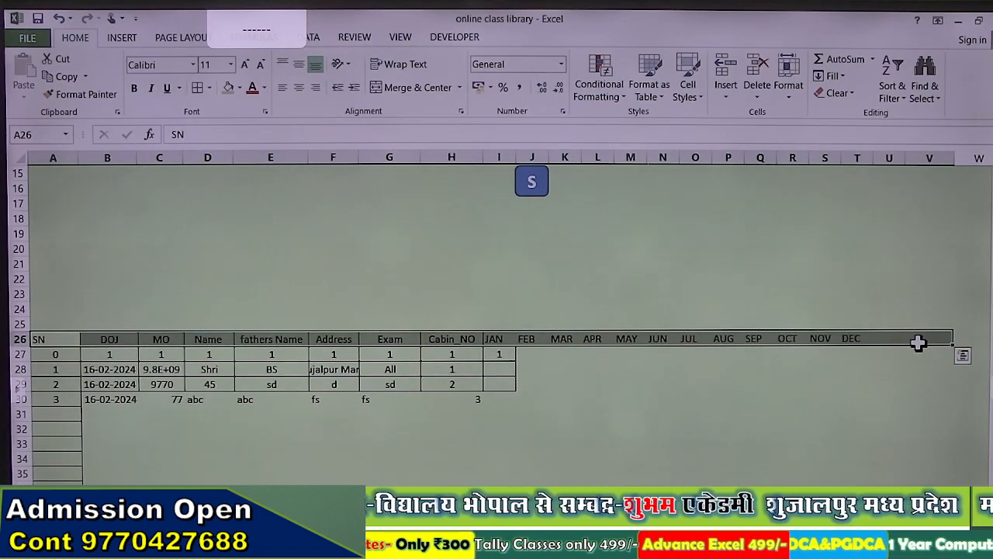
{"action": "key", "text": "ctrl+shift+Down"}
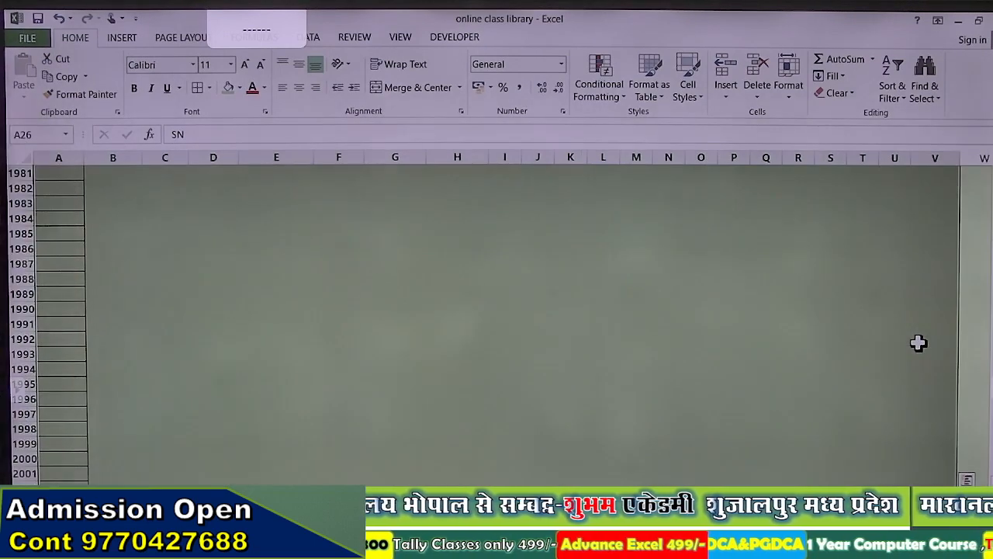
{"action": "scroll", "coordinate": [918, 343], "scroll_direction": "up", "scroll_amount": 13}
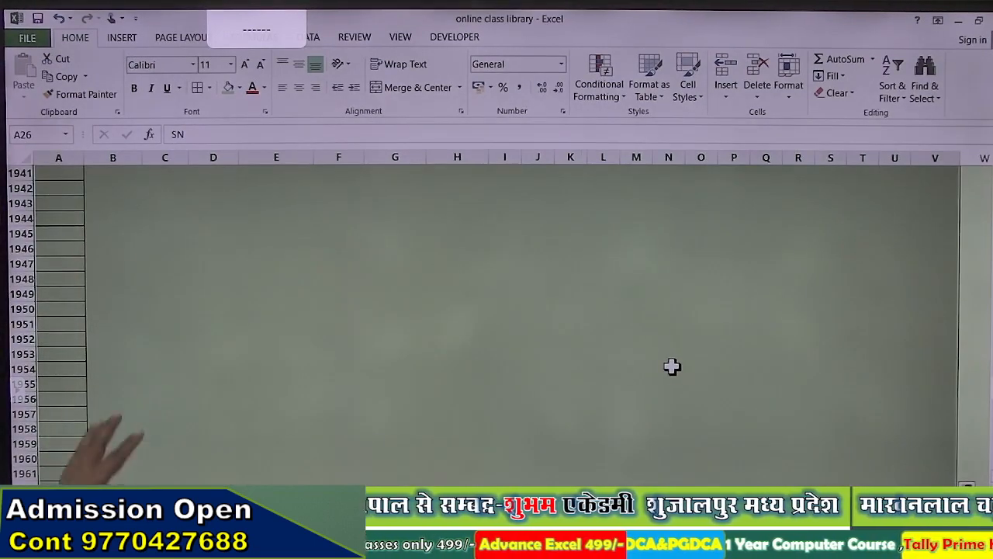
{"action": "scroll", "coordinate": [672, 366], "scroll_direction": "up", "scroll_amount": 20}
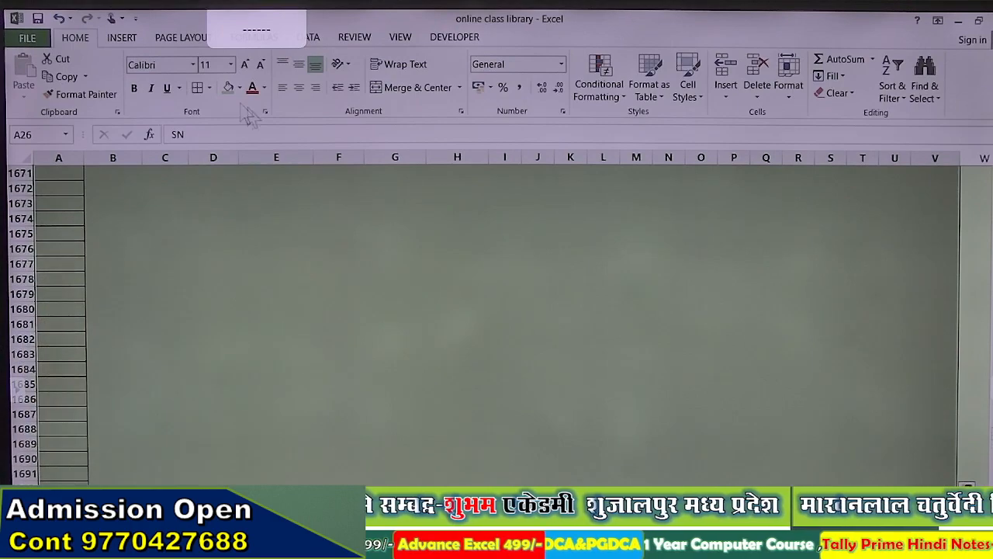
{"action": "left_click", "coordinate": [202, 84]}
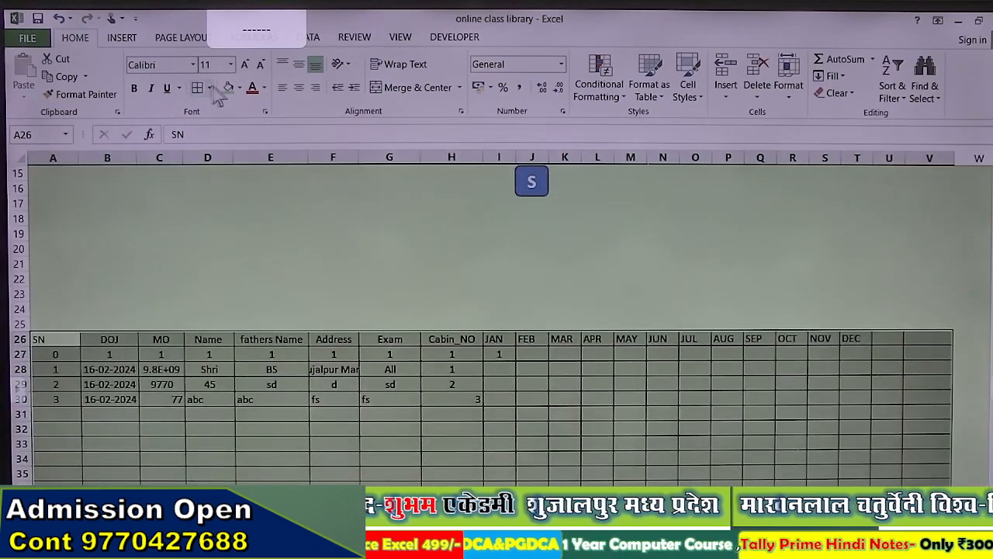
Step: Try fill colours on the table range, then centre-align the contents of all its cells
{"action": "left_click", "coordinate": [240, 87]}
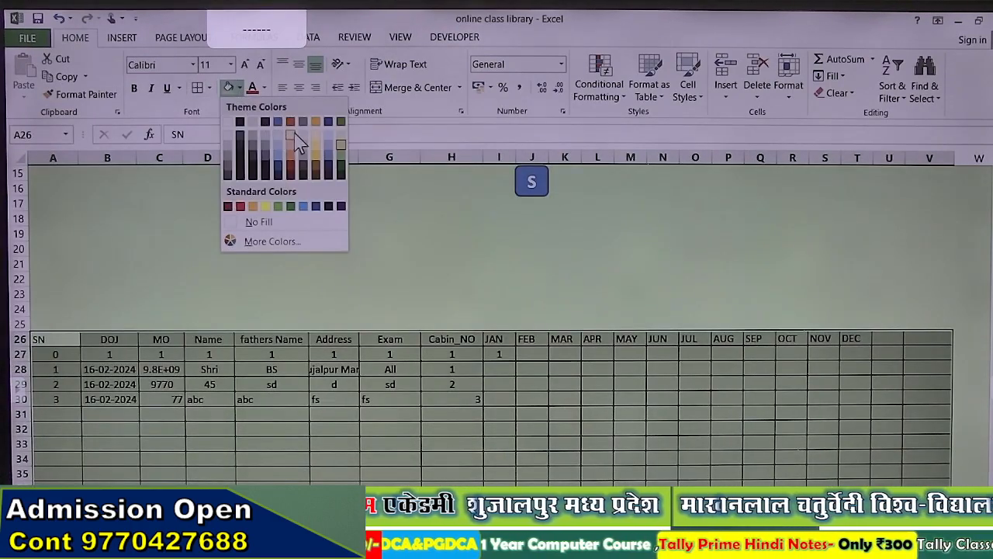
{"action": "left_click", "coordinate": [318, 147]}
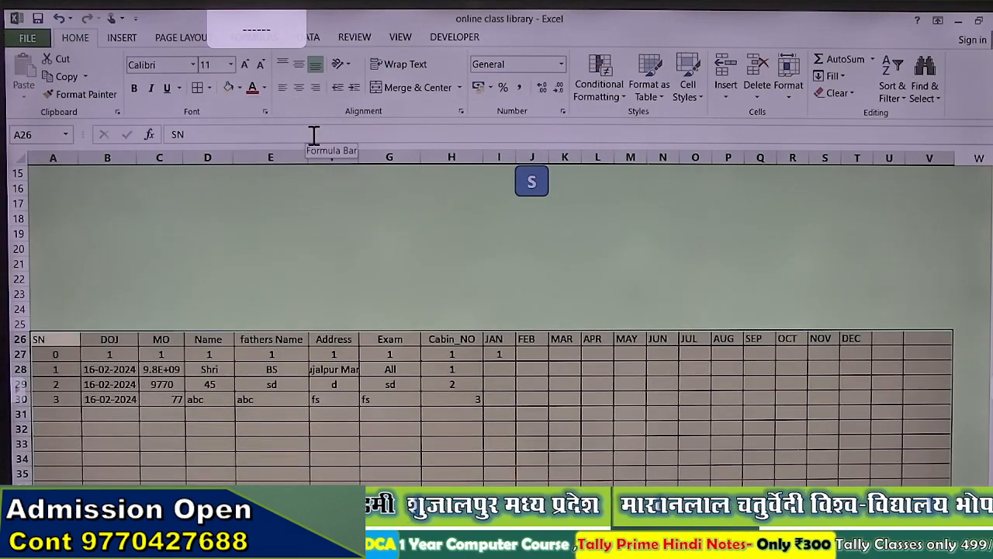
{"action": "left_click", "coordinate": [240, 86]}
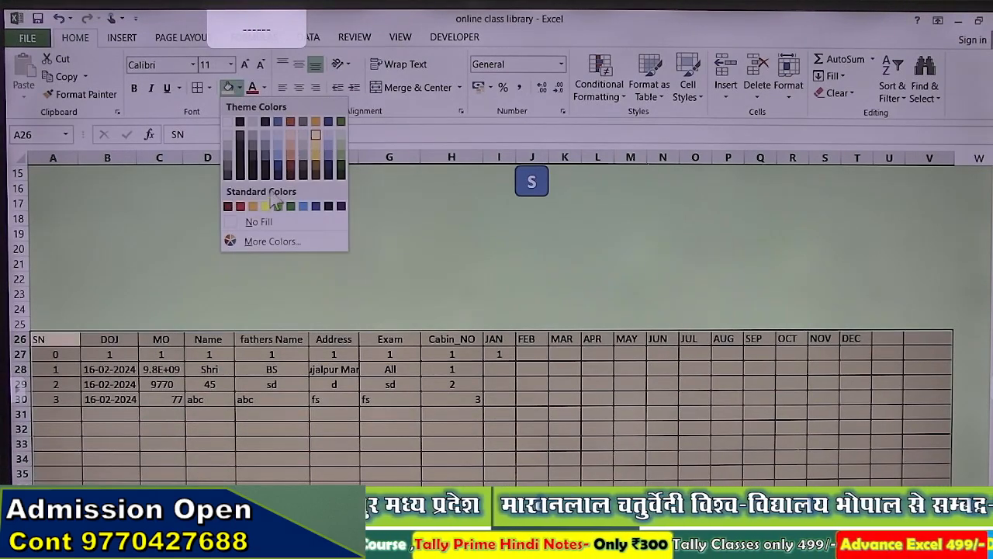
{"action": "left_click", "coordinate": [338, 137]}
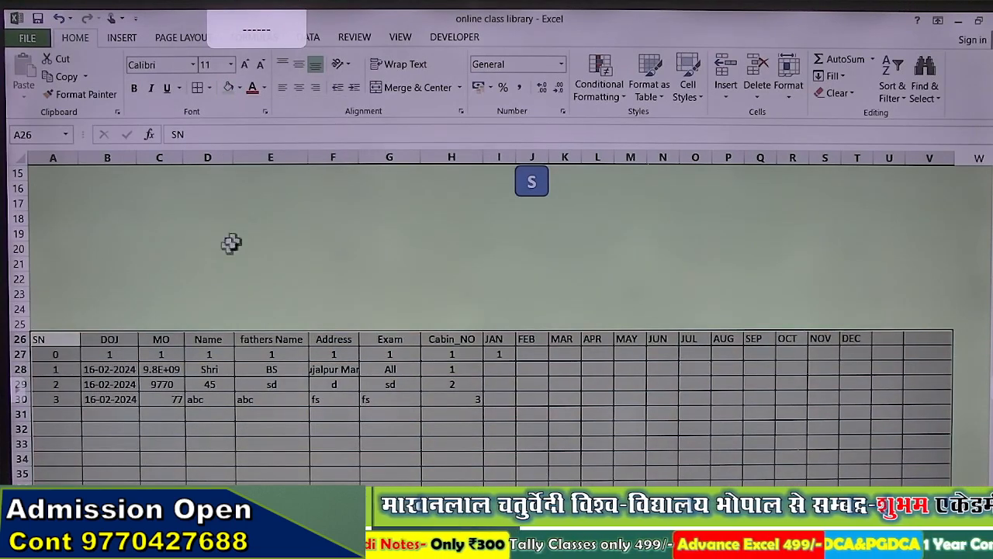
{"action": "left_click", "coordinate": [297, 87]}
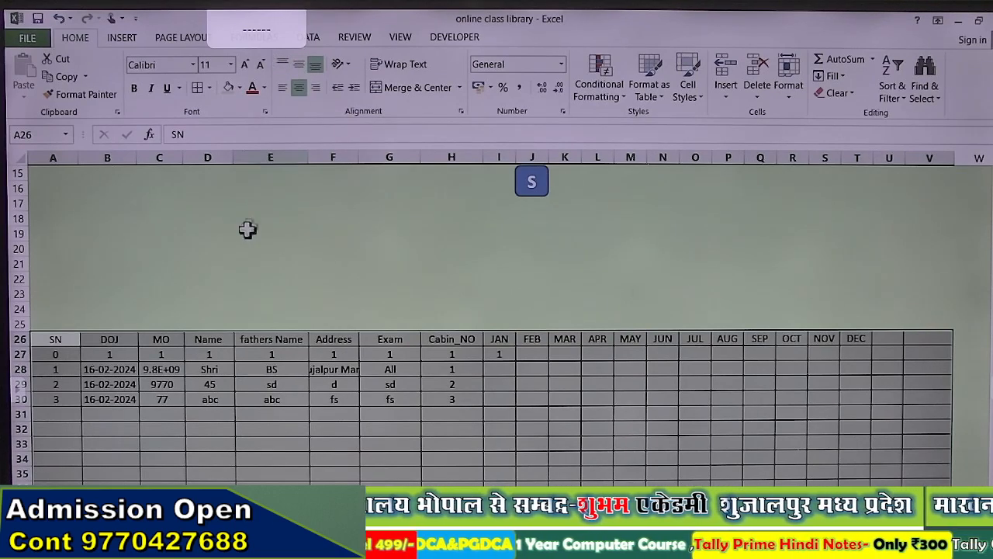
{"action": "left_click", "coordinate": [198, 355]}
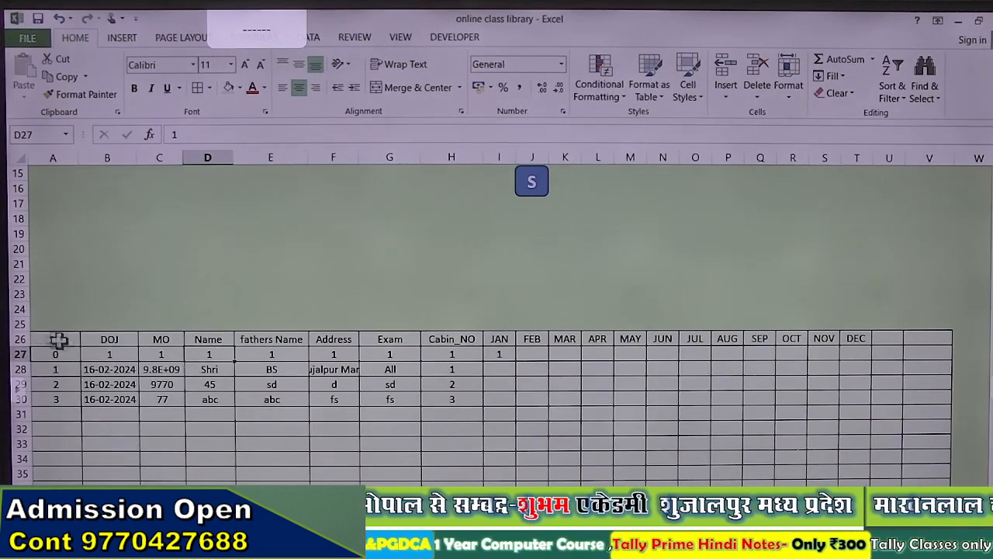
Step: Fill header rows 26–27 dark blue with white text
{"action": "left_click_drag", "start_coordinate": [20, 338], "coordinate": [26, 350]}
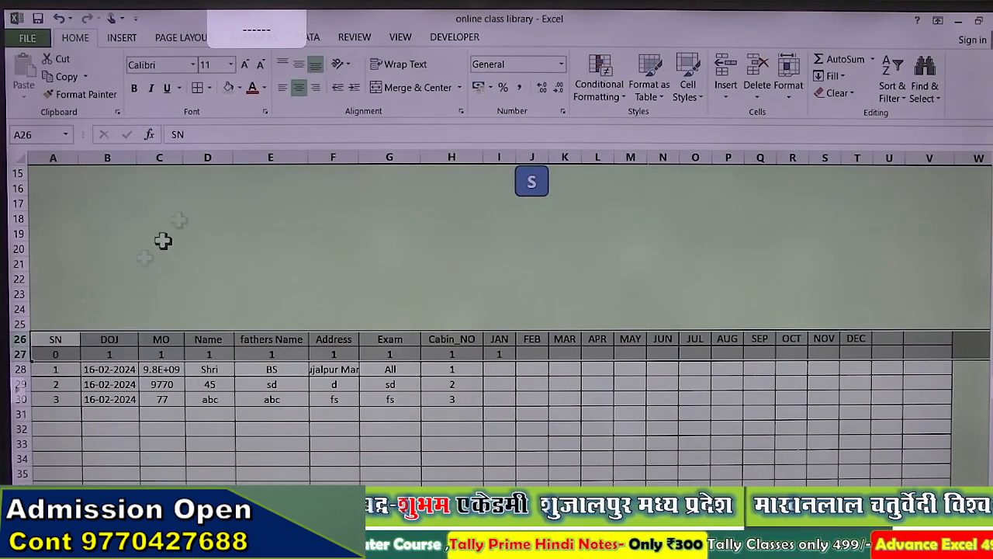
{"action": "left_click", "coordinate": [239, 88]}
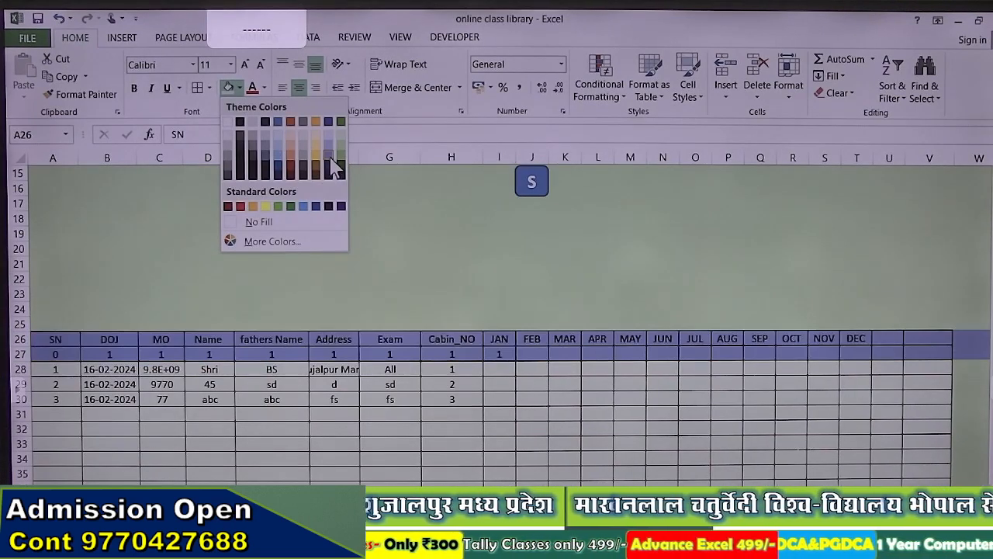
{"action": "left_click", "coordinate": [316, 207]}
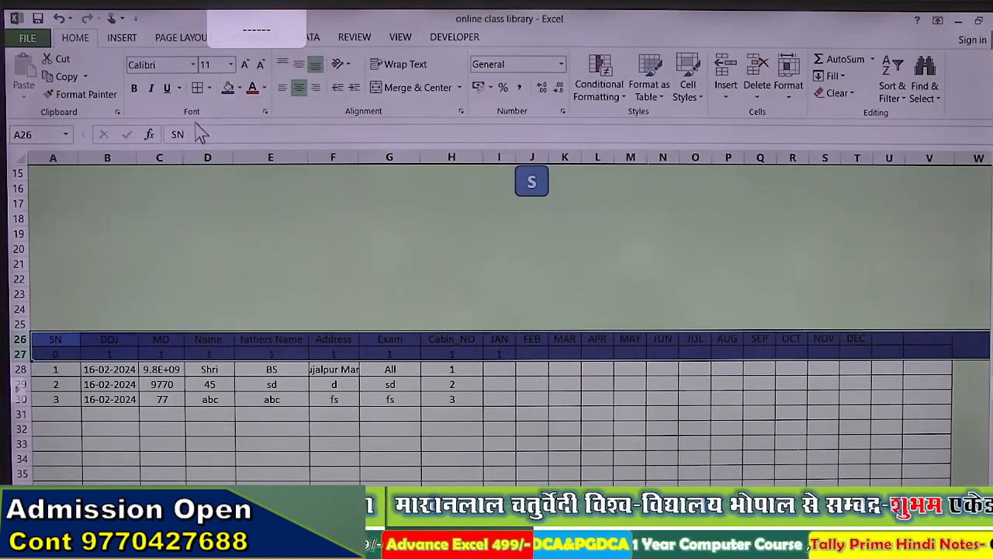
{"action": "left_click", "coordinate": [264, 88]}
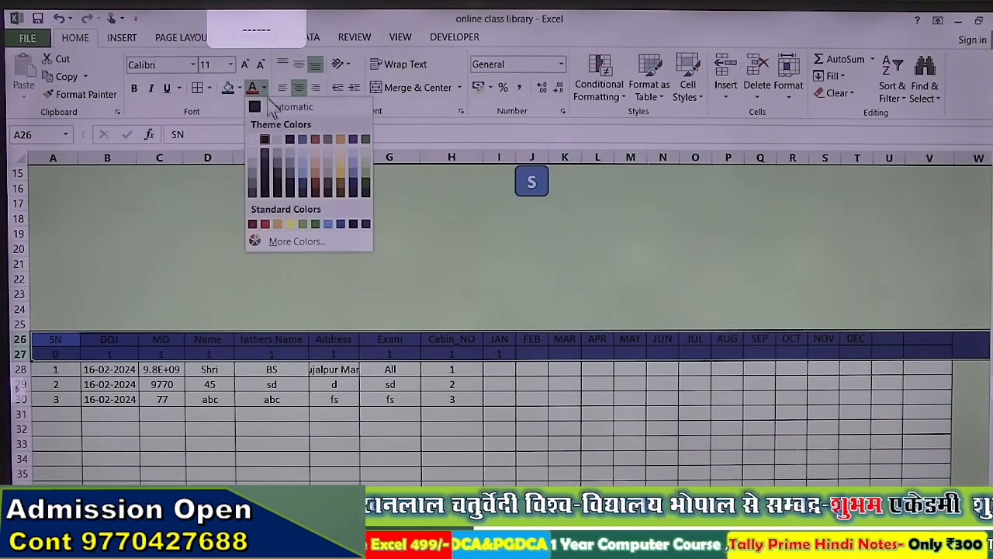
{"action": "left_click", "coordinate": [255, 140]}
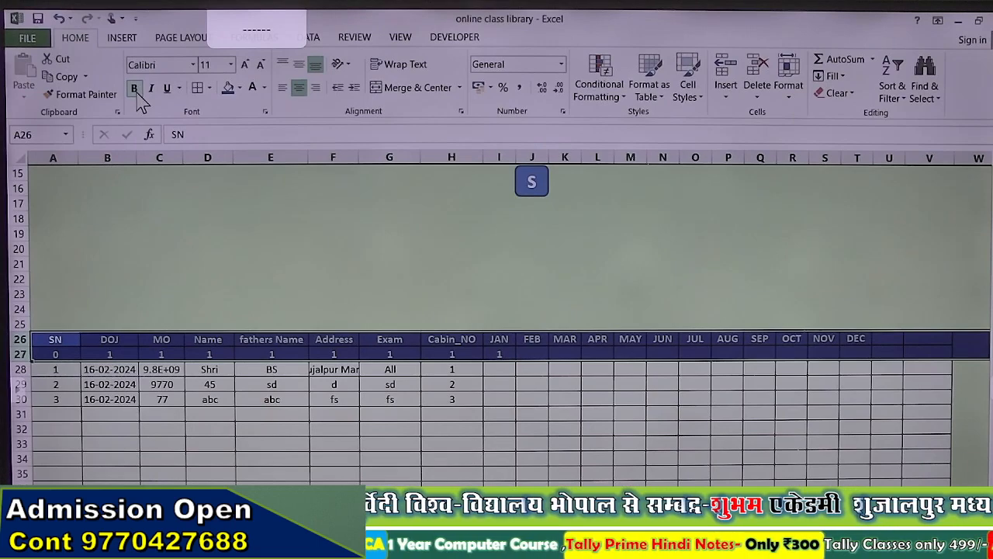
{"action": "left_click", "coordinate": [170, 339]}
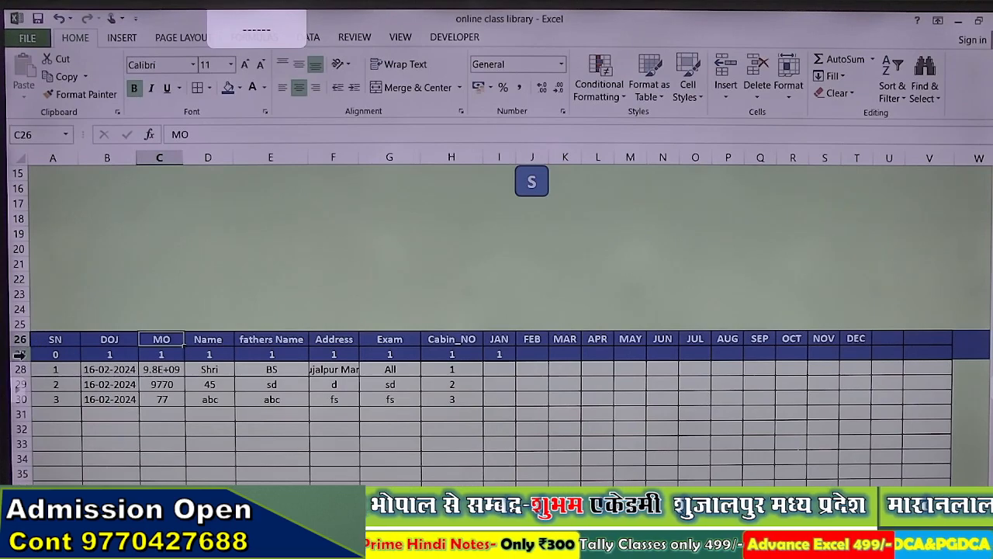
Step: Set row 27's font colour to blue so its values blend into the fill
{"action": "left_click", "coordinate": [20, 354]}
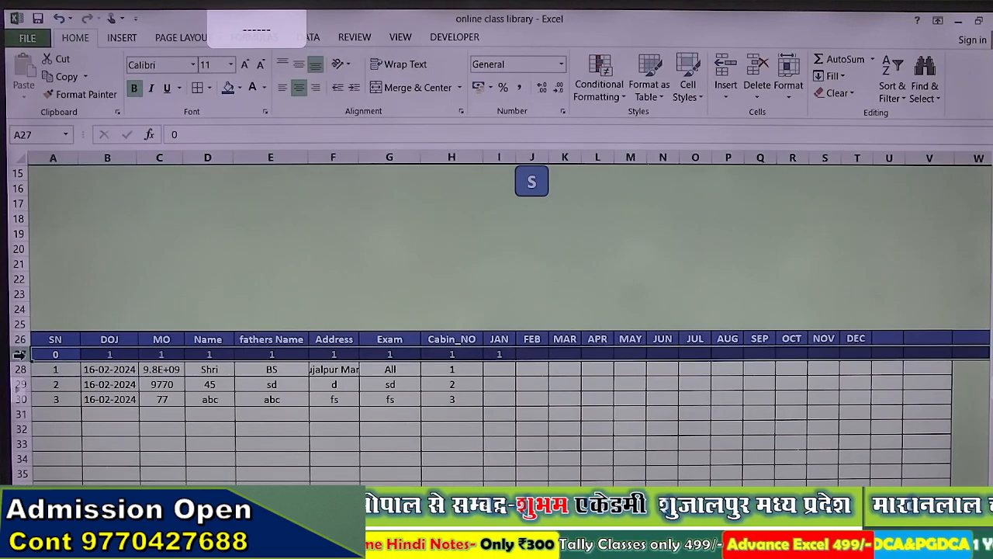
{"action": "left_click", "coordinate": [265, 87]}
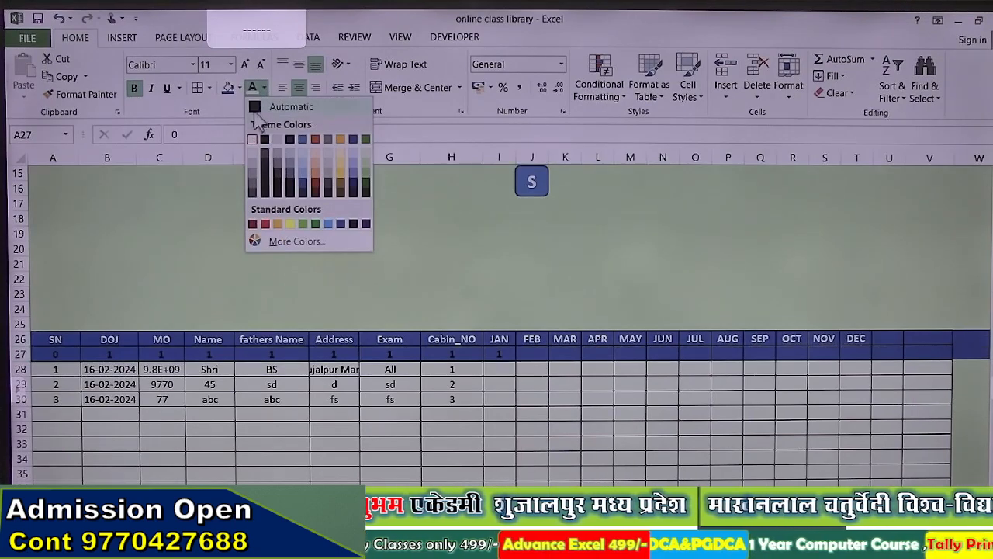
{"action": "left_click", "coordinate": [302, 184]}
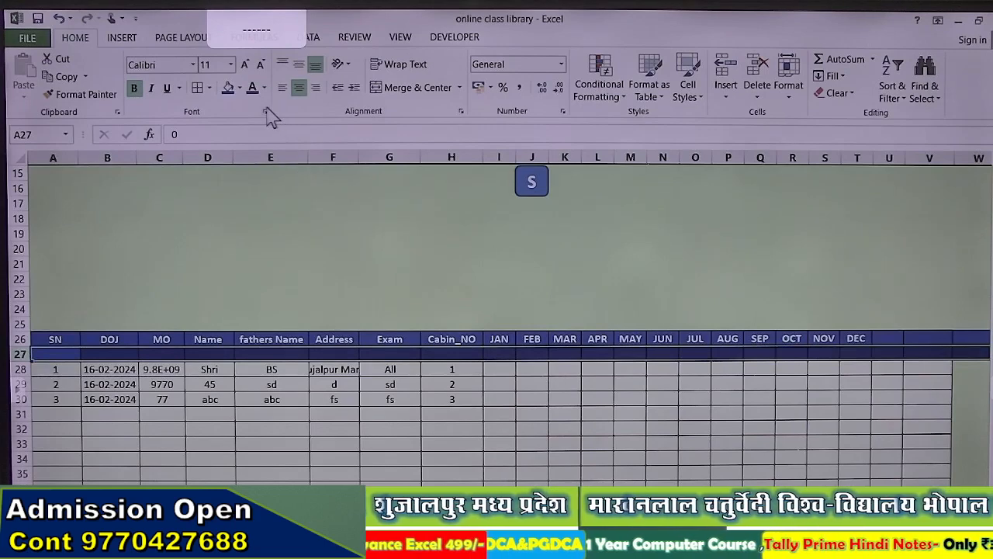
Step: Replace row 27's cell borders with only an outside outline, then reselect rows 26–27
{"action": "left_click", "coordinate": [209, 88]}
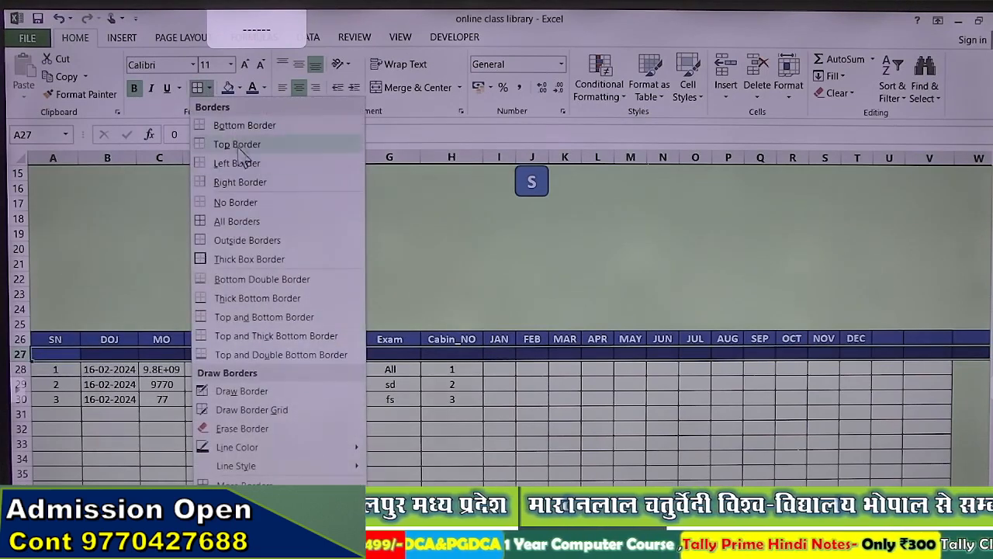
{"action": "left_click", "coordinate": [243, 200]}
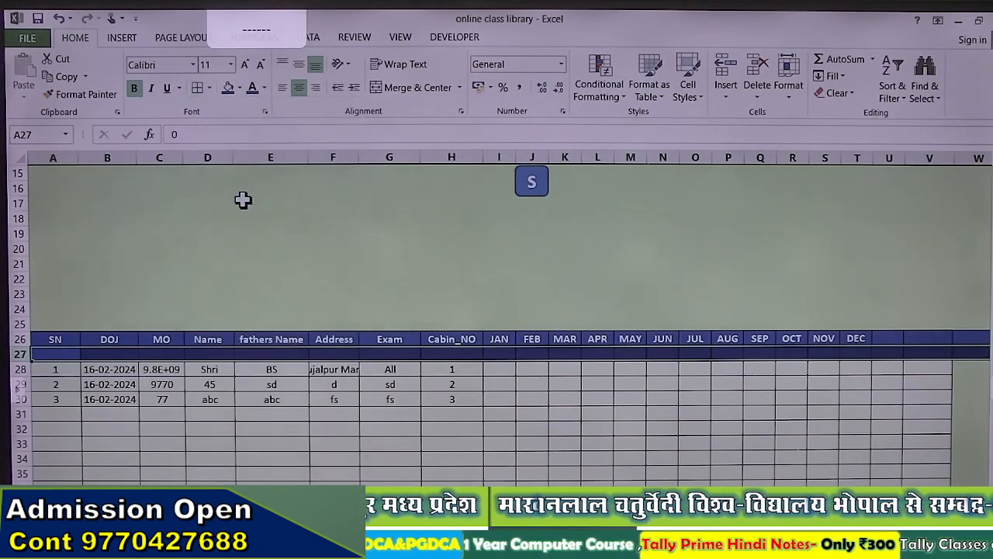
{"action": "left_click", "coordinate": [209, 88]}
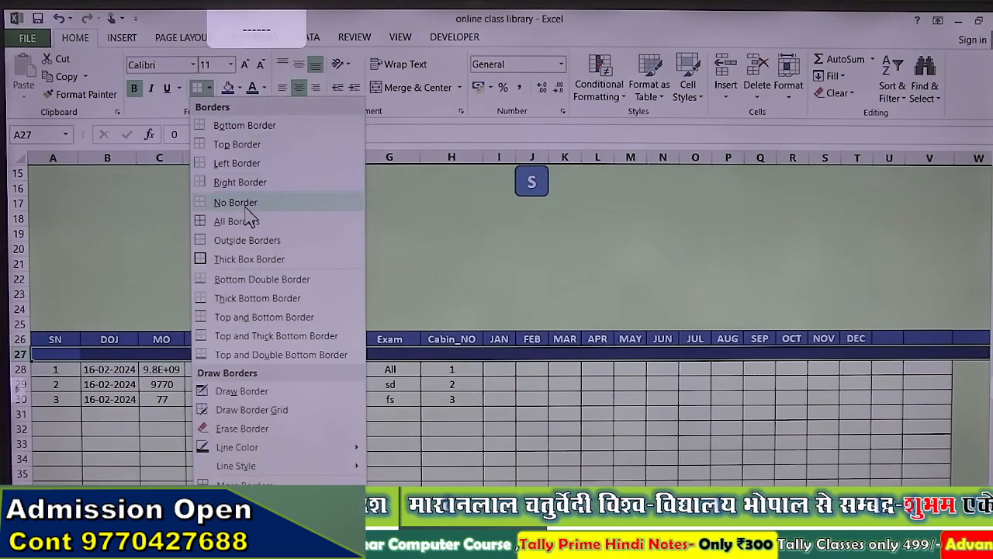
{"action": "left_click", "coordinate": [242, 241]}
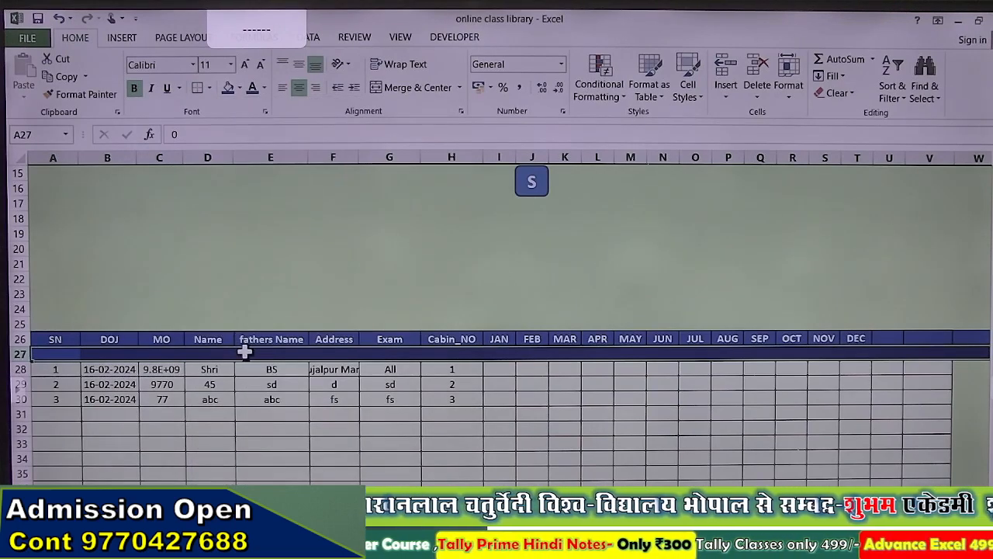
{"action": "left_click", "coordinate": [246, 353]}
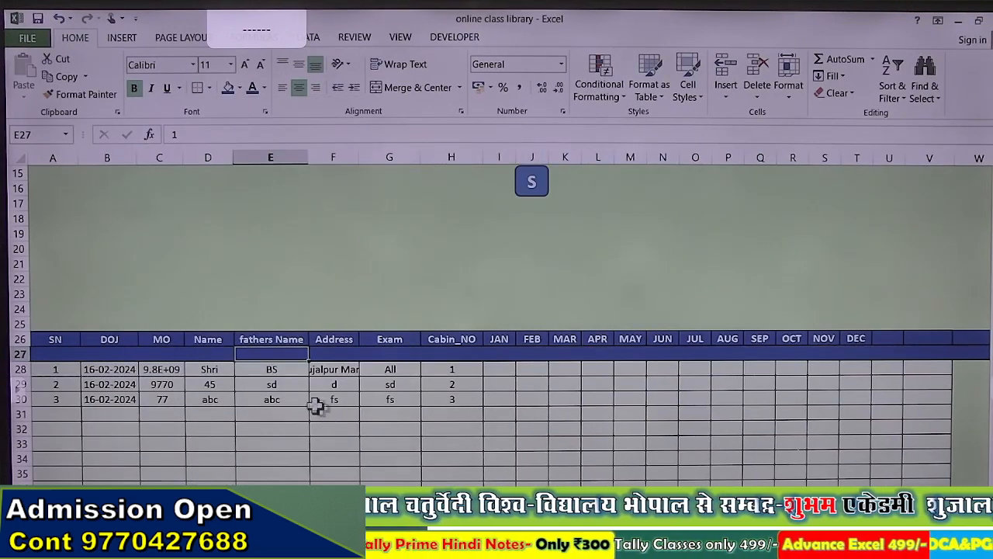
{"action": "left_click", "coordinate": [337, 370]}
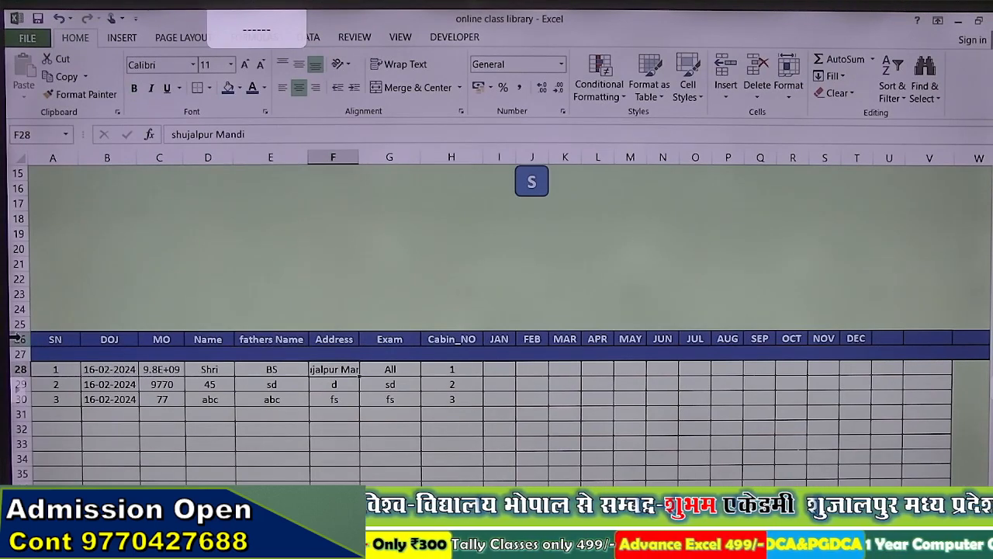
{"action": "left_click_drag", "start_coordinate": [17, 338], "coordinate": [17, 351]}
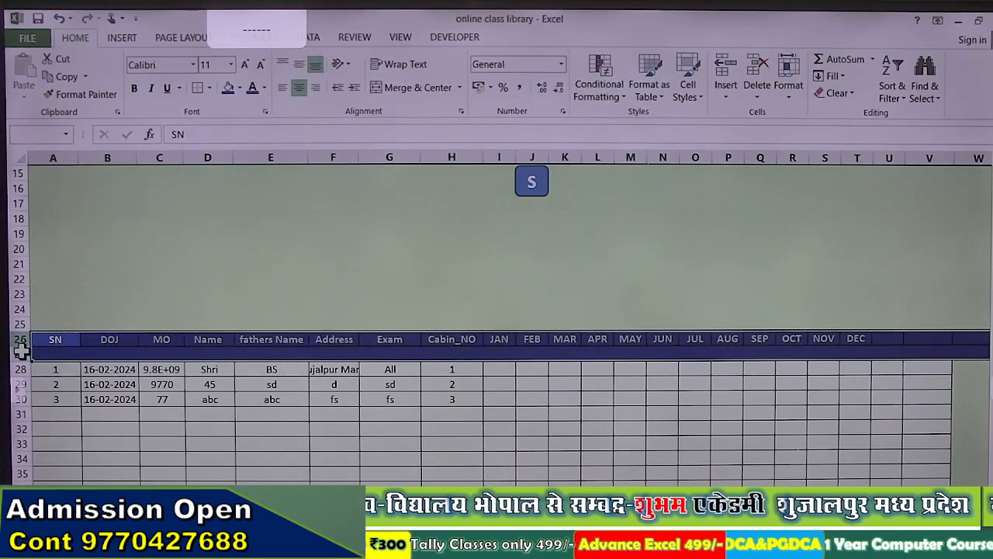
Step: Change the fill of header rows 26–27 to dark green
{"action": "left_click", "coordinate": [240, 87]}
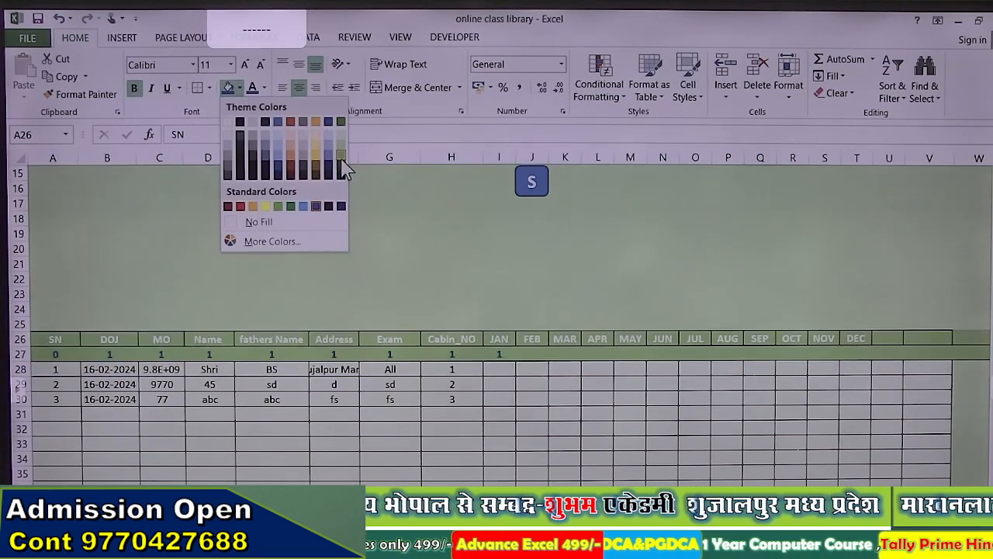
{"action": "left_click", "coordinate": [342, 172]}
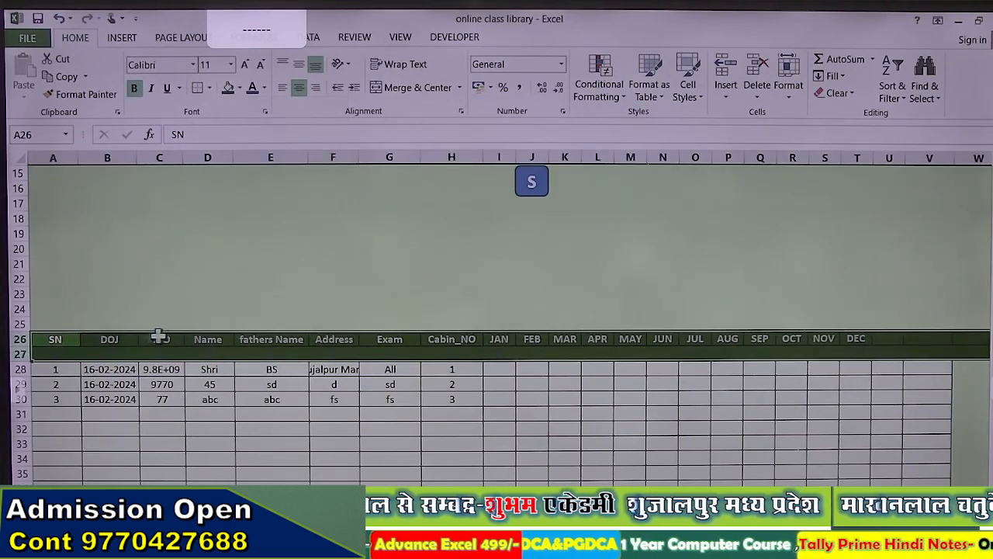
{"action": "left_click", "coordinate": [43, 355]}
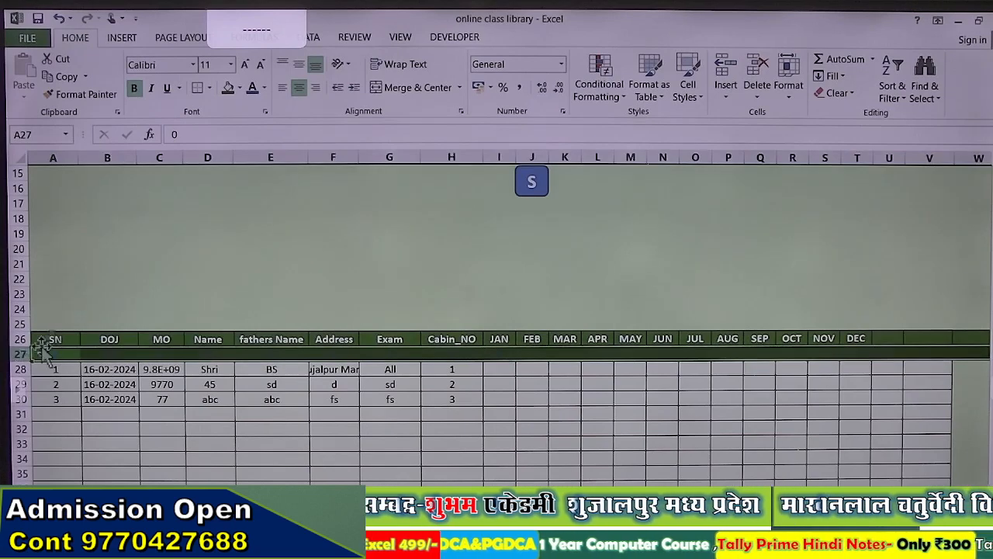
Step: Fill row 27 light green and set its font colour to match the fill
{"action": "left_click", "coordinate": [240, 88]}
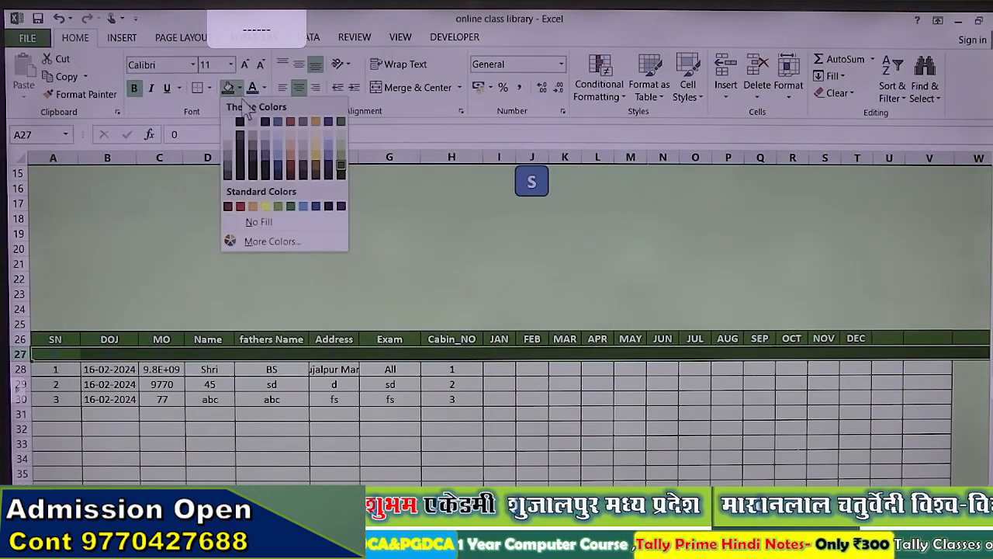
{"action": "left_click", "coordinate": [342, 155]}
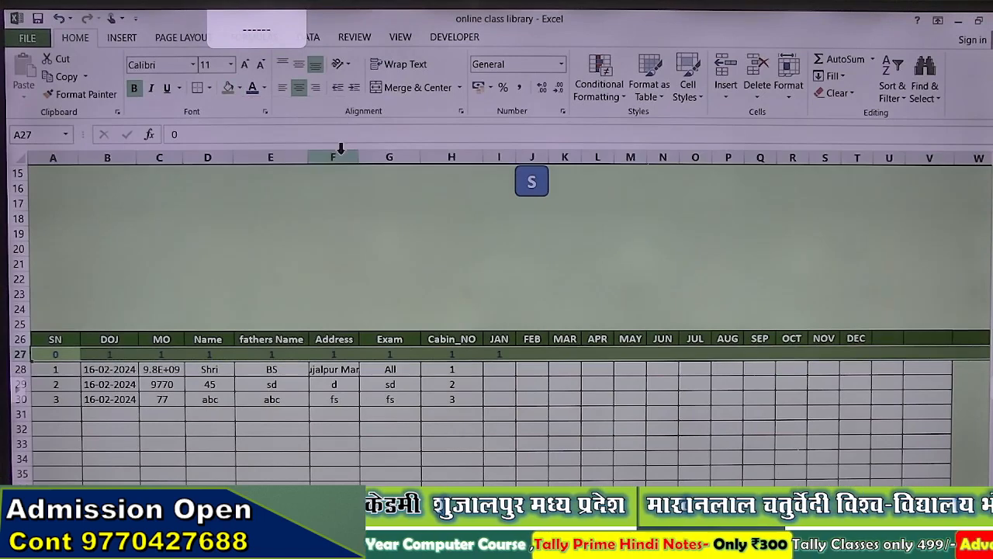
{"action": "left_click", "coordinate": [265, 88]}
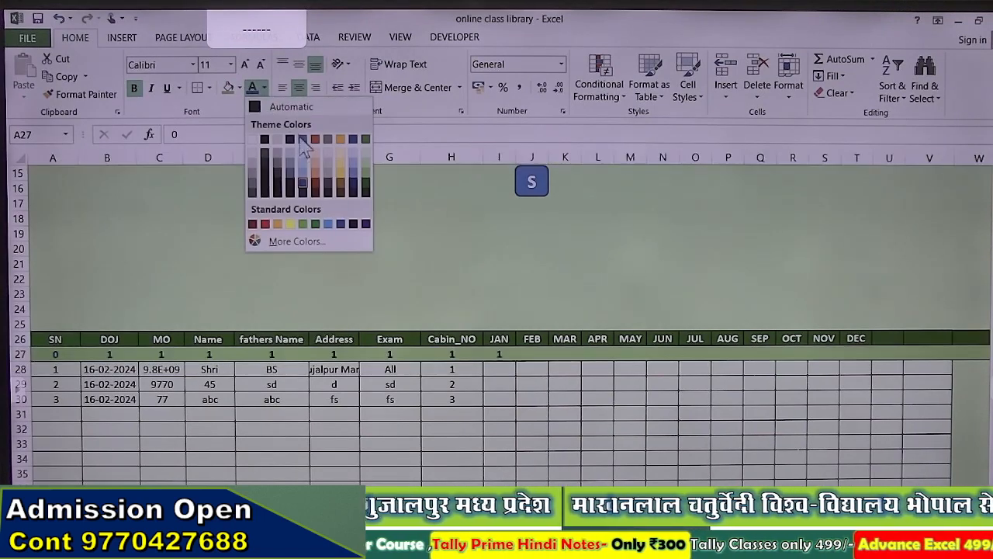
{"action": "left_click", "coordinate": [368, 175]}
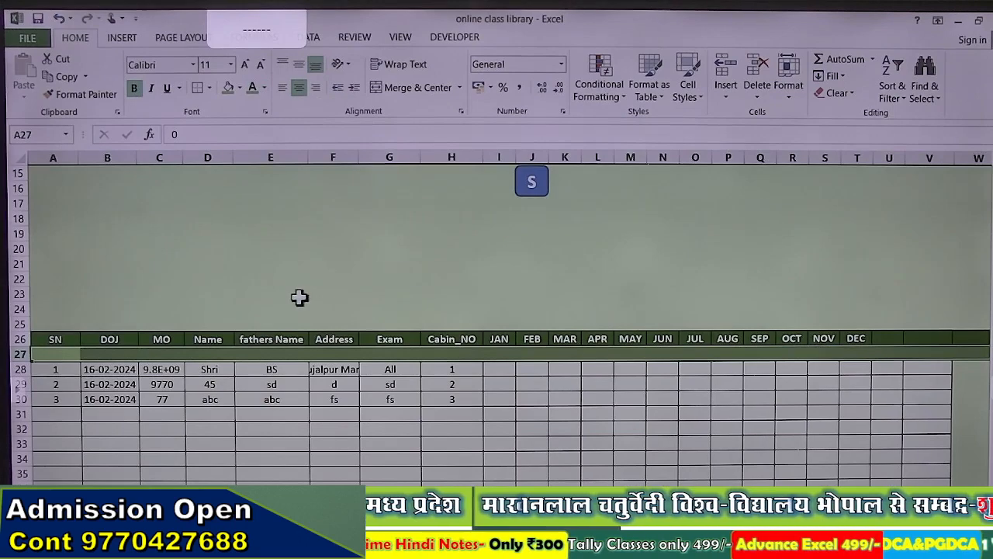
{"action": "left_click", "coordinate": [297, 294]}
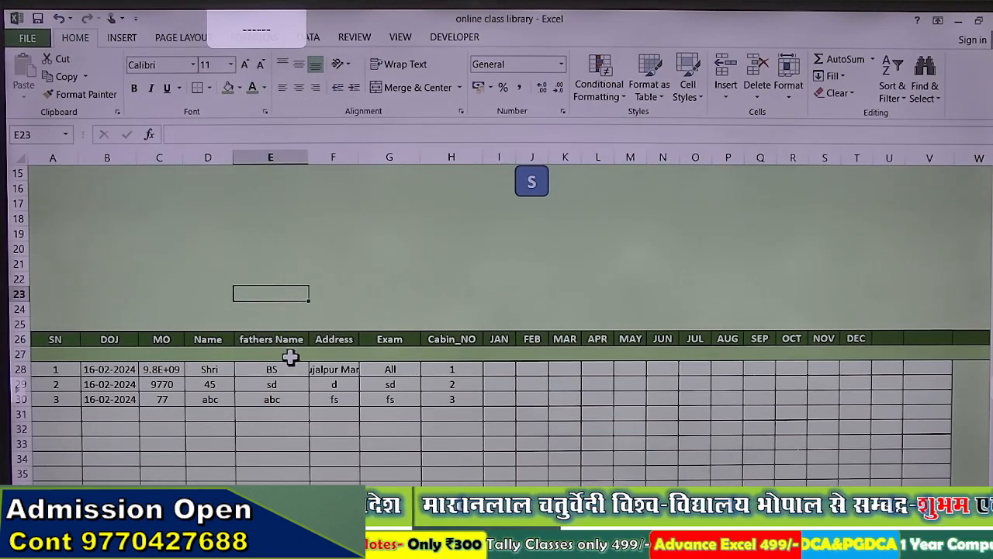
{"action": "left_click", "coordinate": [506, 372]}
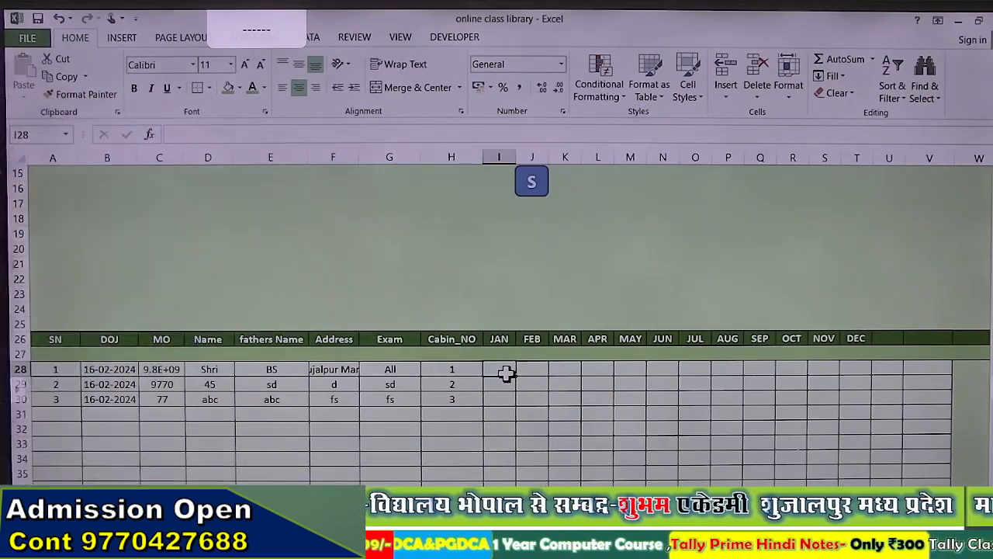
Step: Widen columns J and I so the date 16-02-2024 and the SAVE label show fully
{"action": "scroll", "coordinate": [505, 373], "scroll_direction": "up", "scroll_amount": 3}
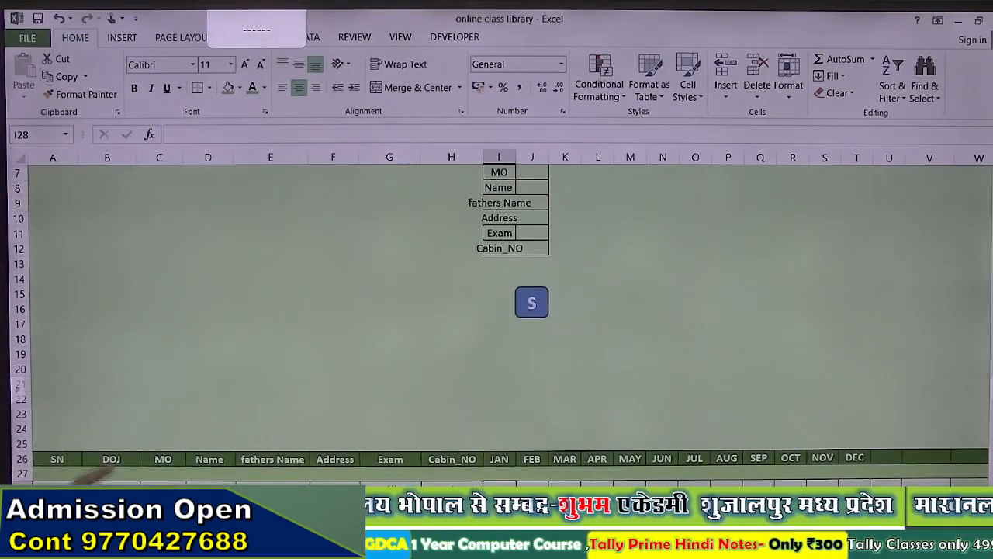
{"action": "scroll", "coordinate": [557, 290], "scroll_direction": "up", "scroll_amount": 2}
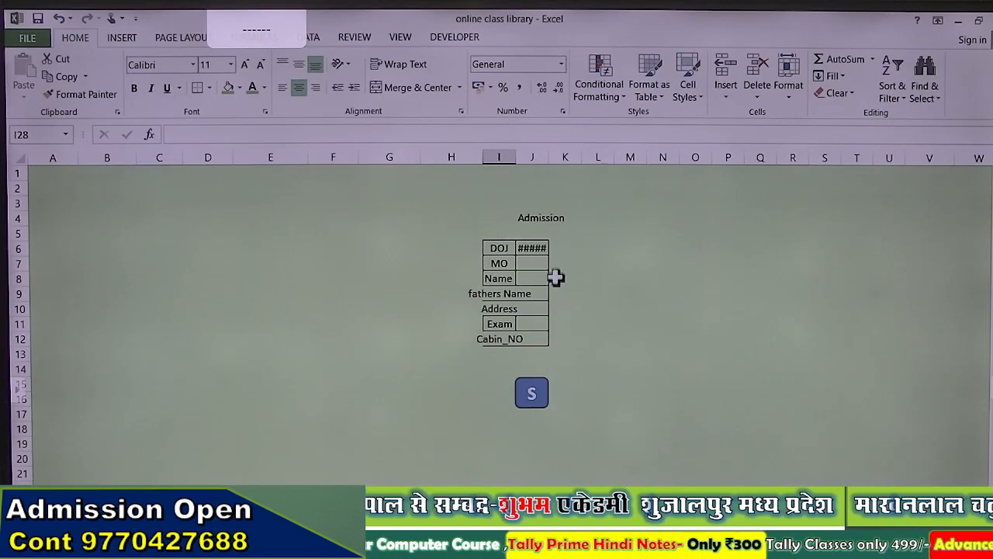
{"action": "scroll", "coordinate": [557, 277], "scroll_direction": "down", "scroll_amount": 7}
{"action": "scroll", "coordinate": [557, 275], "scroll_direction": "up", "scroll_amount": 4}
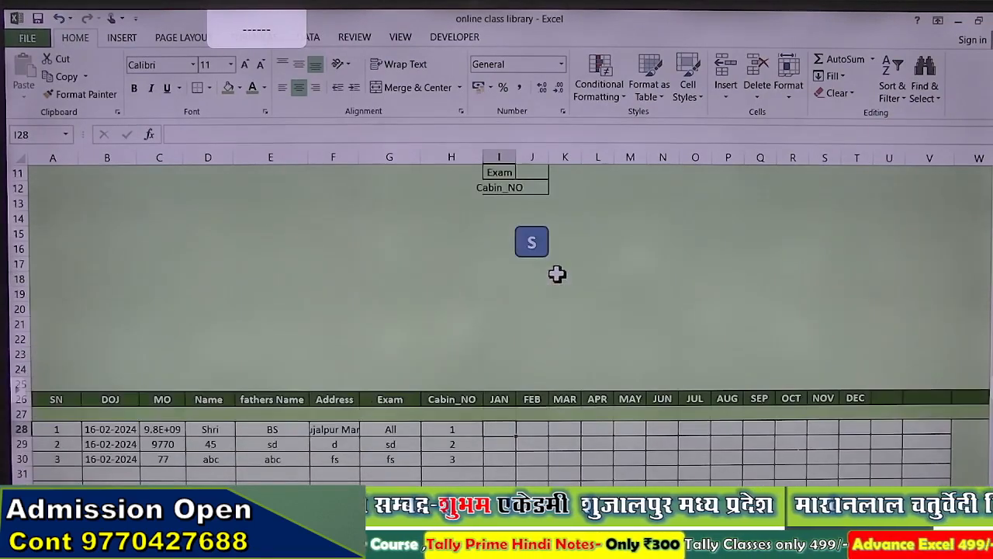
{"action": "scroll", "coordinate": [563, 216], "scroll_direction": "up", "scroll_amount": 3}
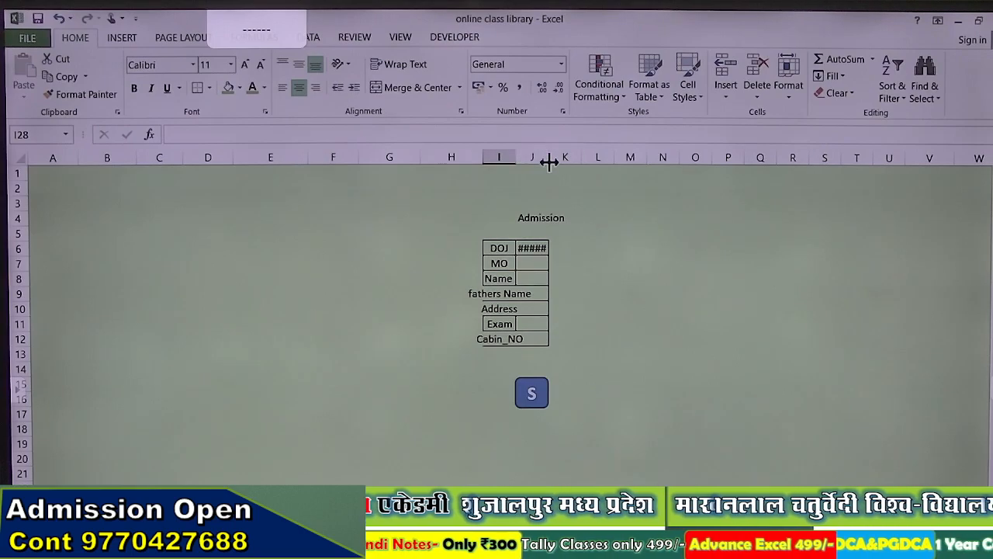
{"action": "left_click_drag", "start_coordinate": [549, 162], "coordinate": [578, 165]}
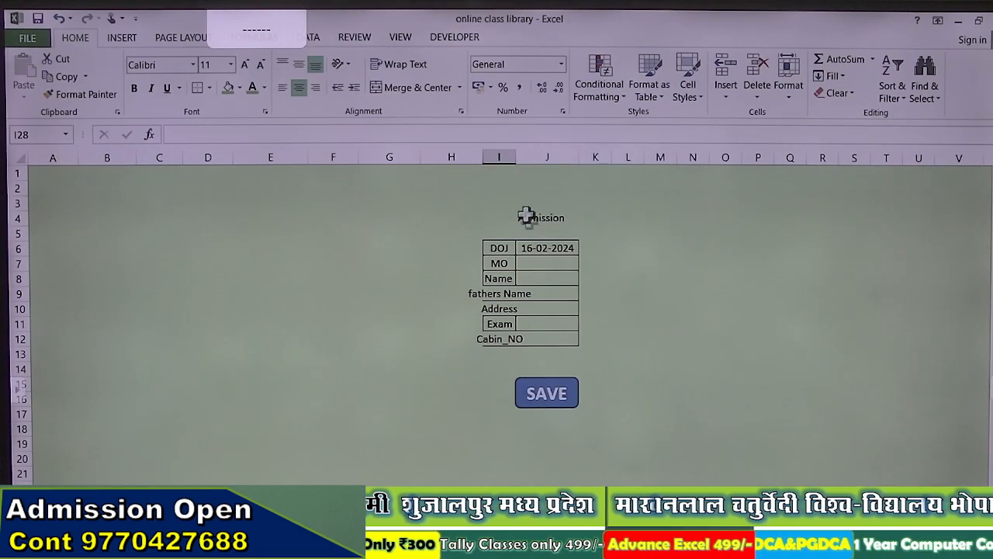
{"action": "left_click_drag", "start_coordinate": [515, 158], "coordinate": [551, 158]}
{"action": "scroll", "coordinate": [526, 215], "scroll_direction": "down", "scroll_amount": 3}
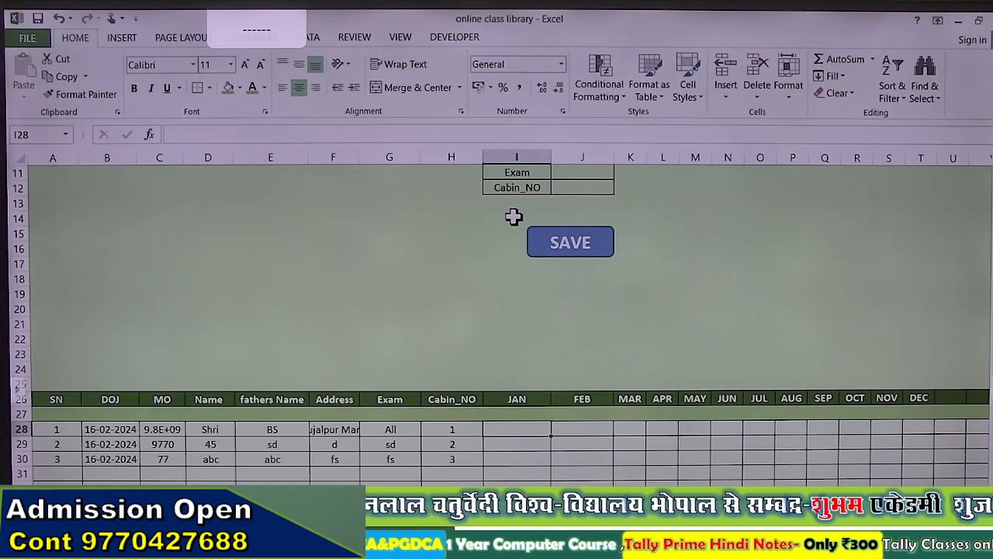
{"action": "scroll", "coordinate": [513, 216], "scroll_direction": "down", "scroll_amount": 3}
{"action": "scroll", "coordinate": [514, 216], "scroll_direction": "up", "scroll_amount": 3}
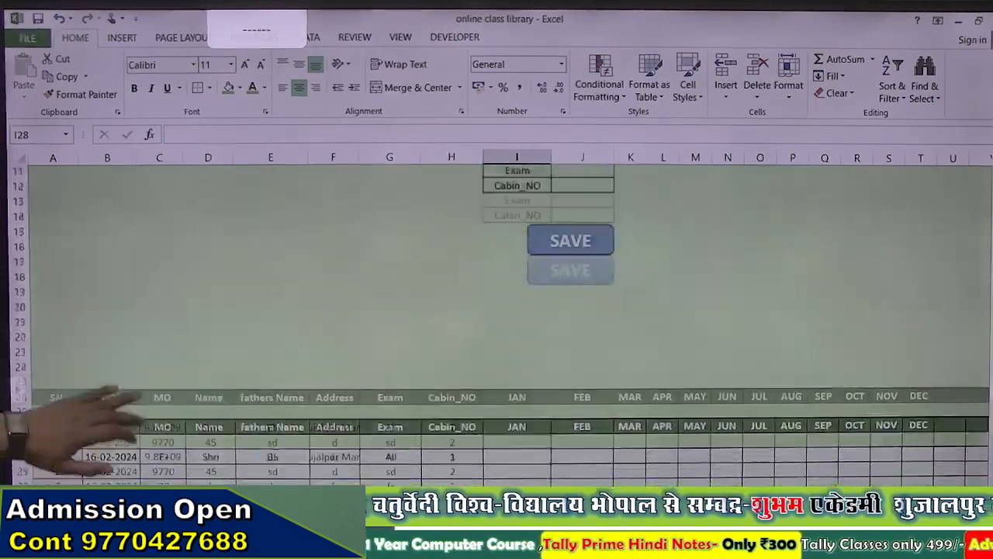
{"action": "scroll", "coordinate": [514, 217], "scroll_direction": "up", "scroll_amount": 3}
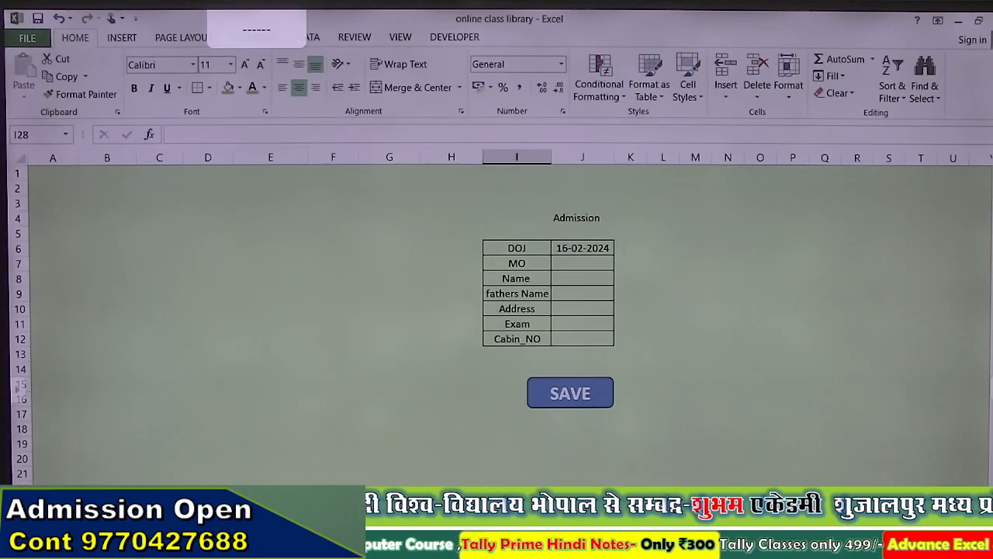
{"action": "left_click", "coordinate": [158, 233]}
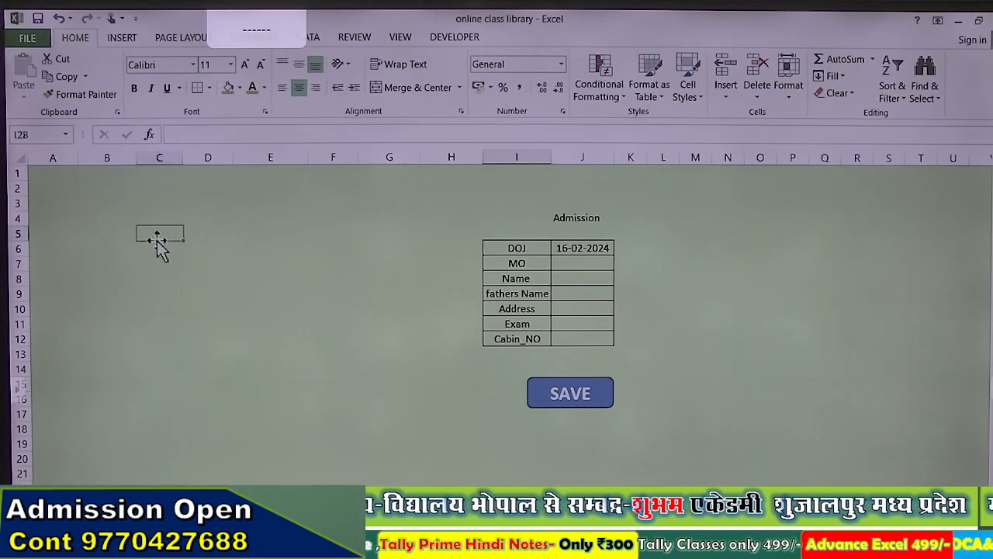
{"action": "left_click_drag", "start_coordinate": [48, 176], "coordinate": [395, 322]}
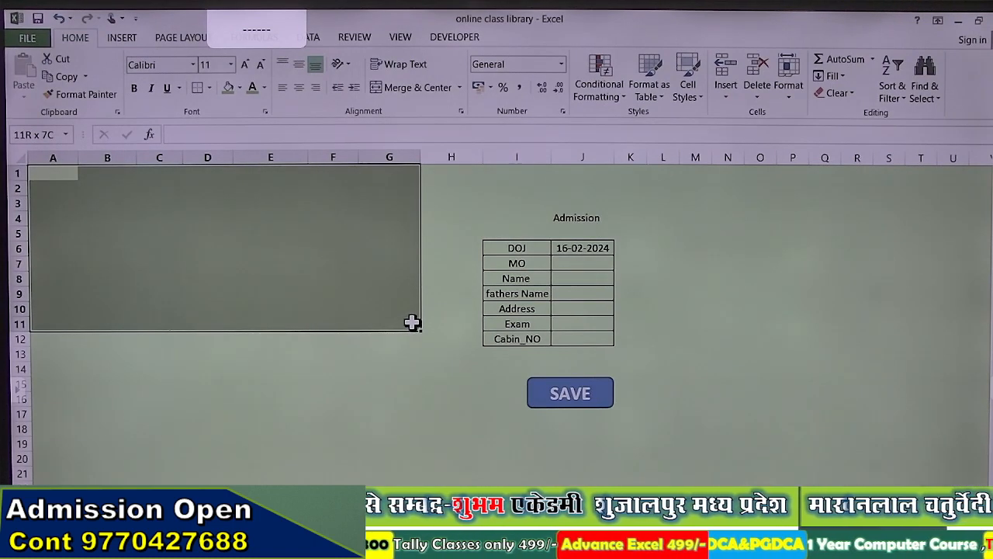
Step: Put an outside border around A1:G12 and shade its top rows A1:G3 light blue
{"action": "left_click_drag", "start_coordinate": [414, 329], "coordinate": [418, 332]}
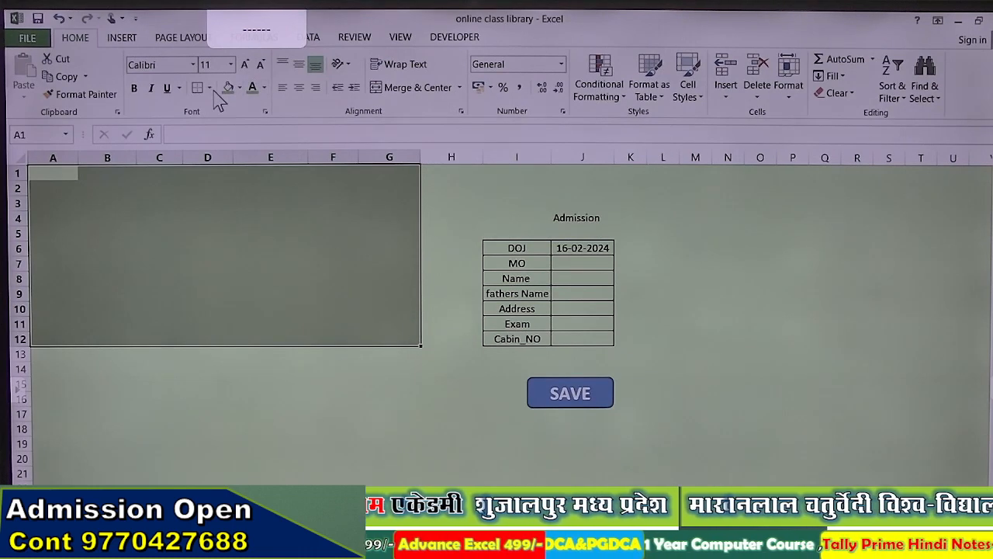
{"action": "left_click", "coordinate": [215, 202]}
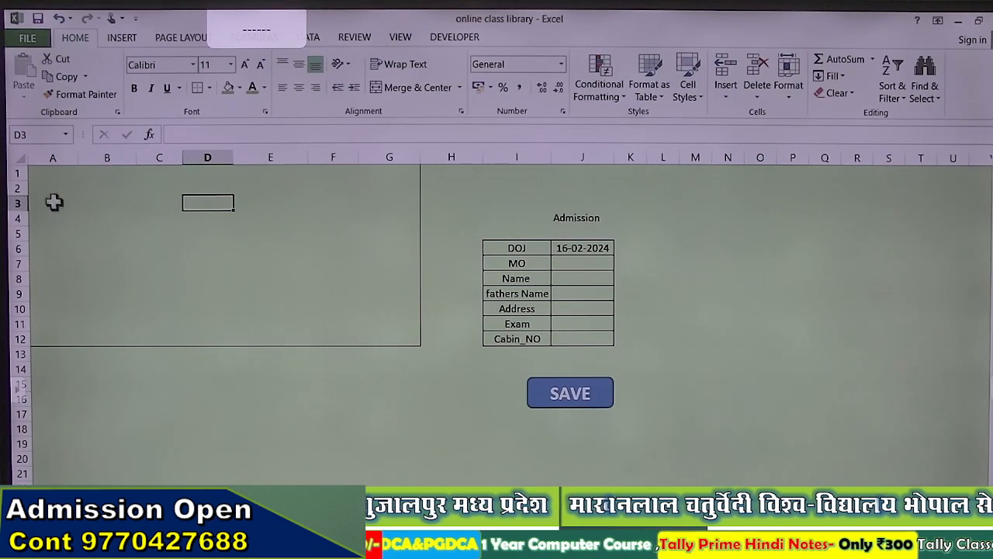
{"action": "left_click_drag", "start_coordinate": [37, 176], "coordinate": [405, 196]}
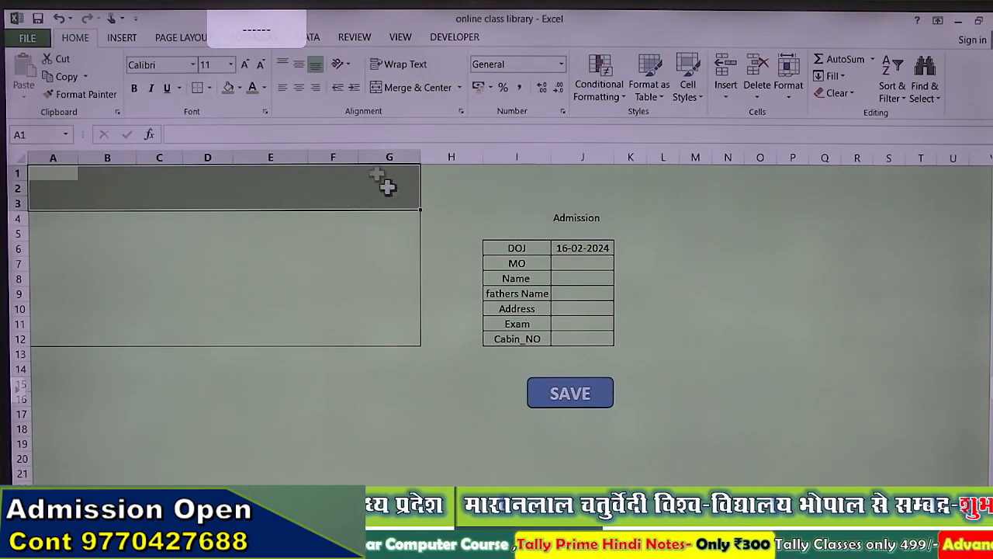
{"action": "left_click", "coordinate": [240, 88]}
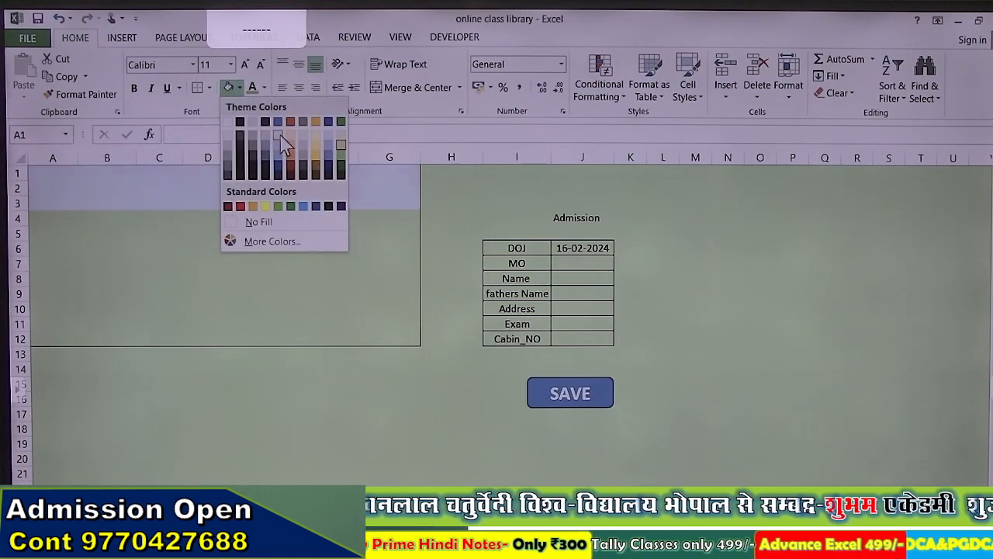
{"action": "left_click", "coordinate": [279, 136]}
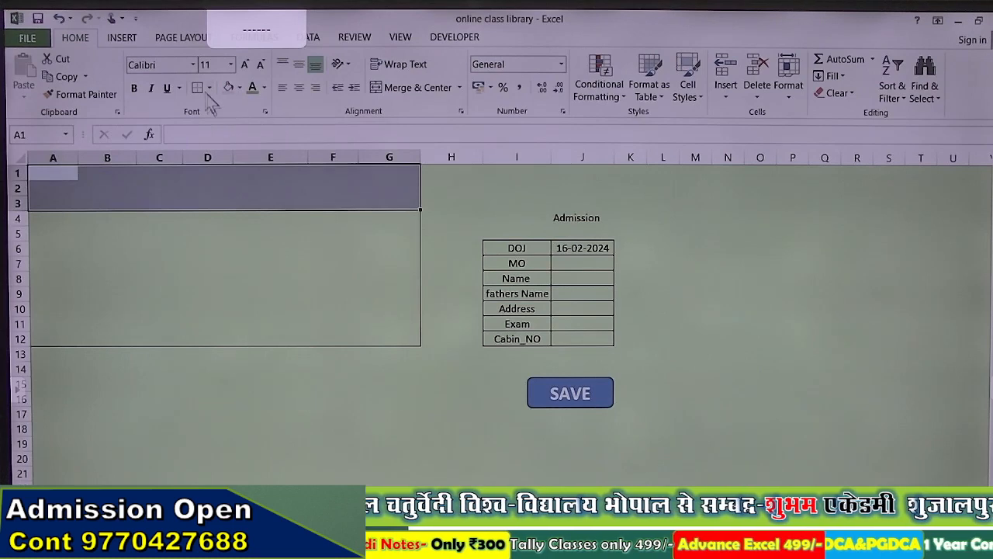
{"action": "left_click", "coordinate": [221, 232]}
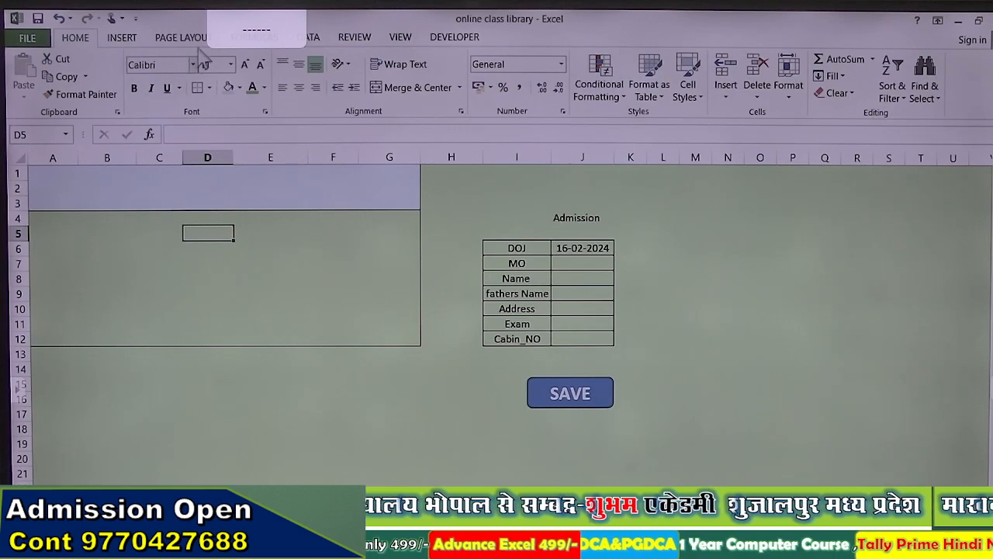
{"action": "left_click", "coordinate": [125, 38]}
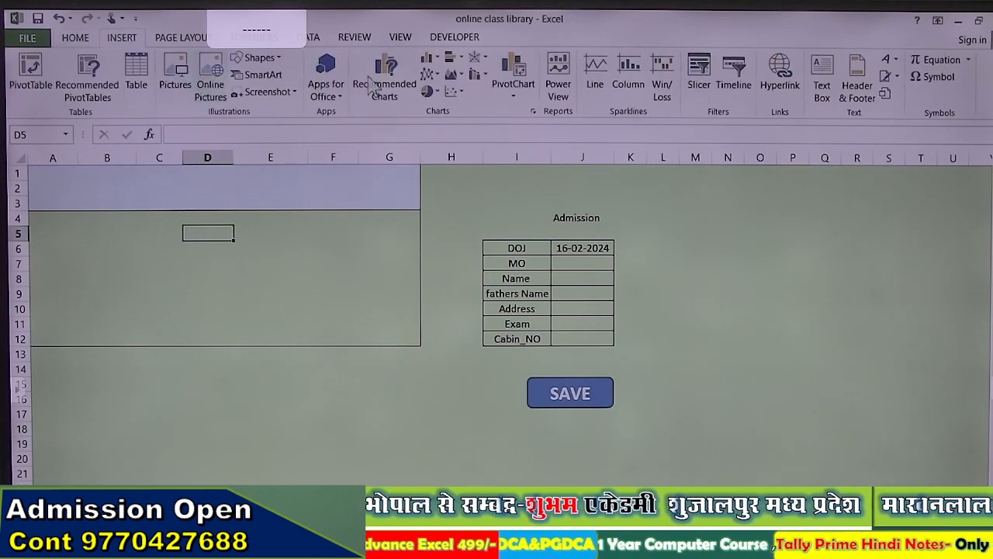
Step: Insert an outlined-style WordArt reading 'SHUBHAM IIBRARY' and select its text
{"action": "left_click", "coordinate": [898, 64]}
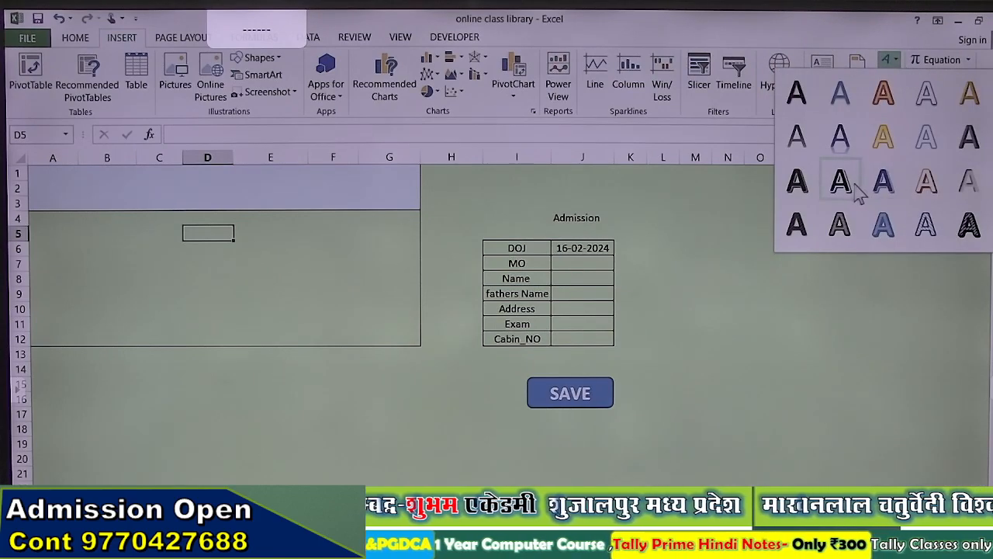
{"action": "left_click", "coordinate": [844, 185]}
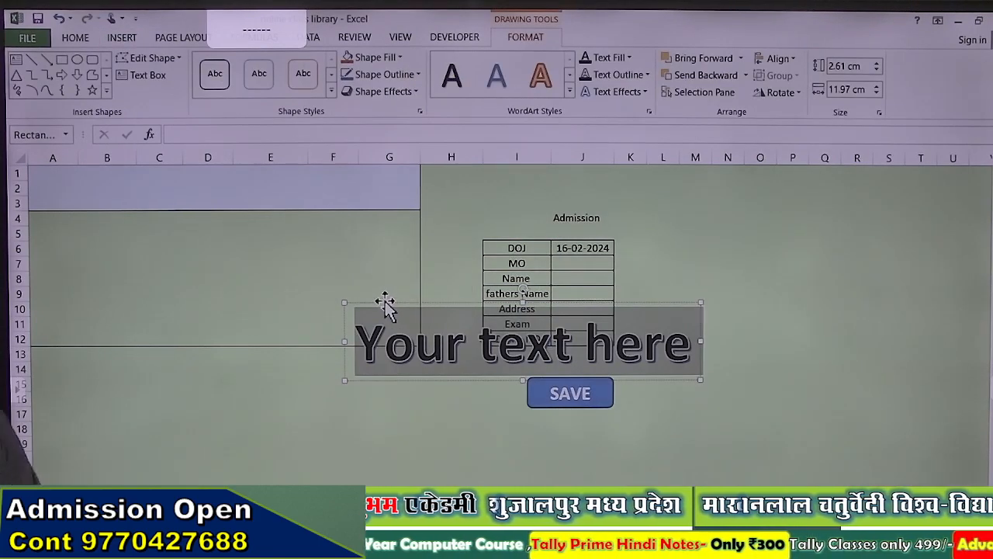
{"action": "type", "text": "SHUBHAM"}
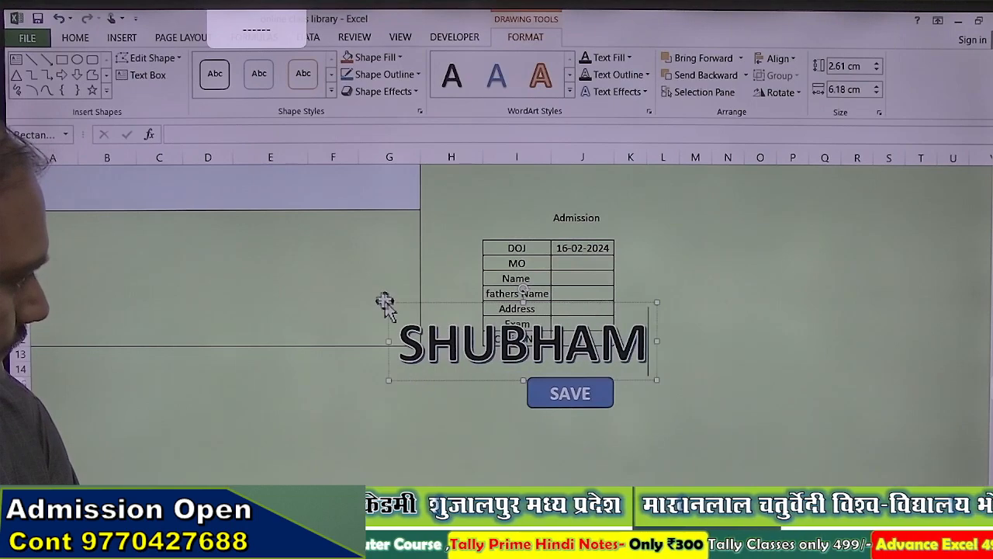
{"action": "type", "text": " IIBRARY"}
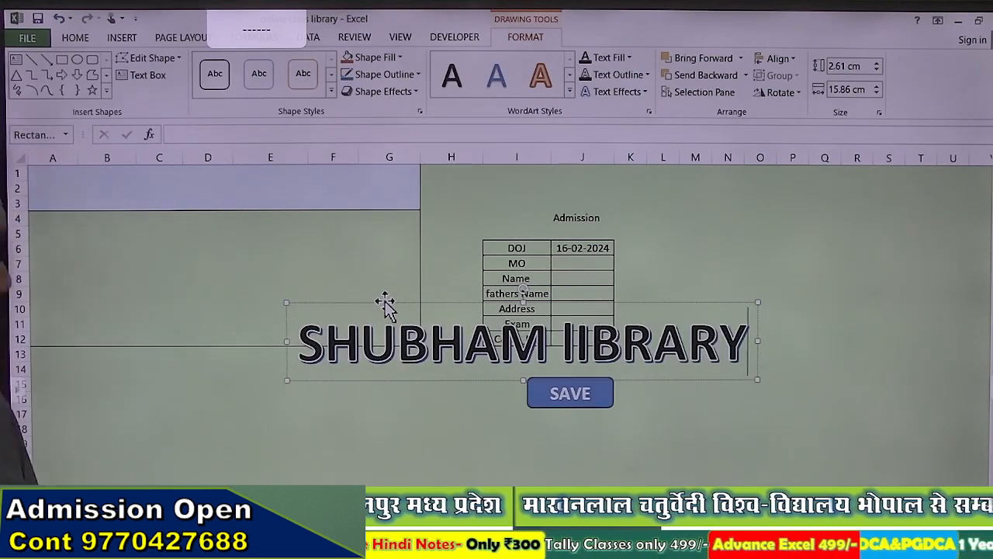
{"action": "scroll", "coordinate": [248, 280], "scroll_direction": "down", "scroll_amount": 3}
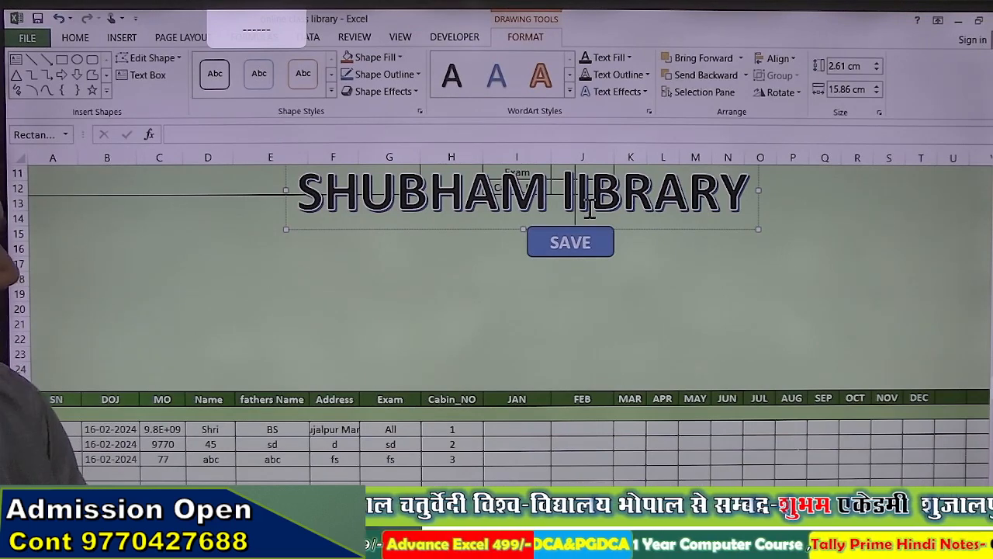
{"action": "key", "text": "ctrl+a"}
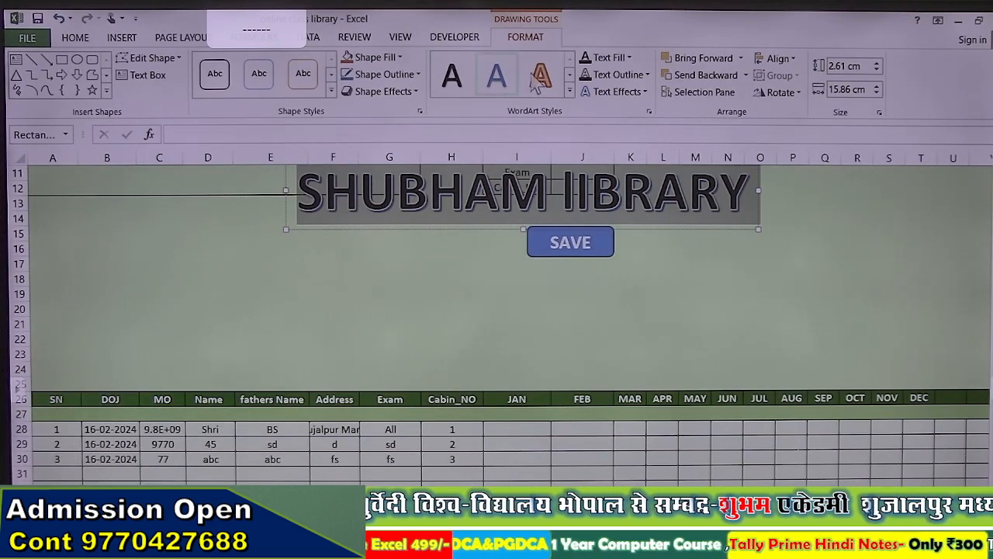
{"action": "left_click", "coordinate": [77, 40]}
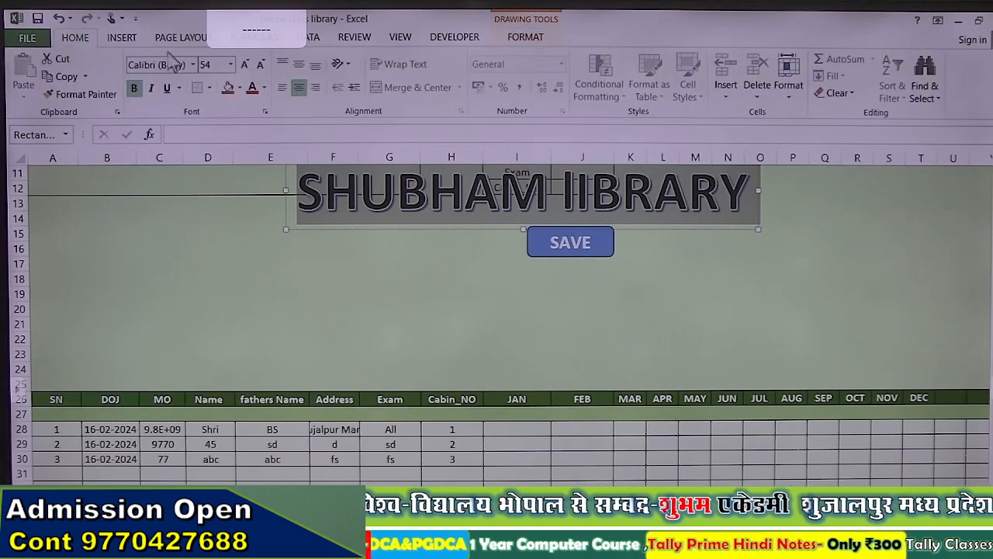
Step: Set the WordArt title's font to Arial Rounded MT Bold
{"action": "left_click", "coordinate": [194, 65]}
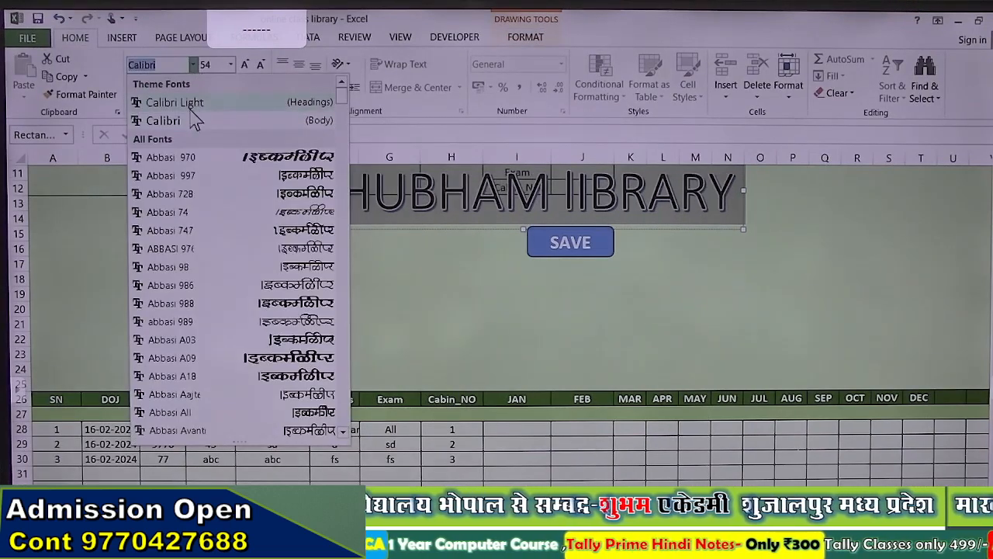
{"action": "left_click_drag", "start_coordinate": [342, 105], "coordinate": [344, 149]}
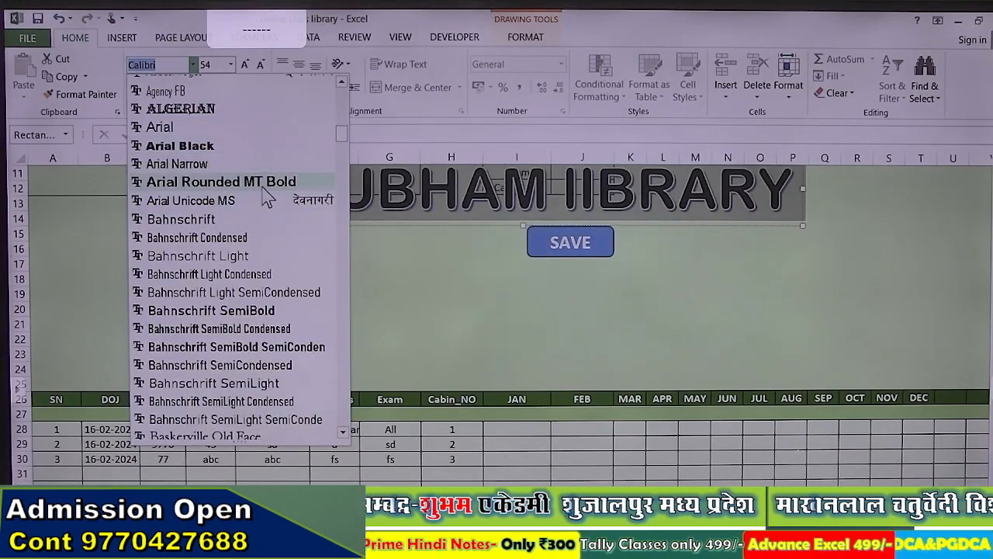
{"action": "left_click", "coordinate": [263, 186]}
Step: Correct the title to 'SHUBHAM LIBRARY' and reduce its font size to 48
{"action": "left_click", "coordinate": [575, 201]}
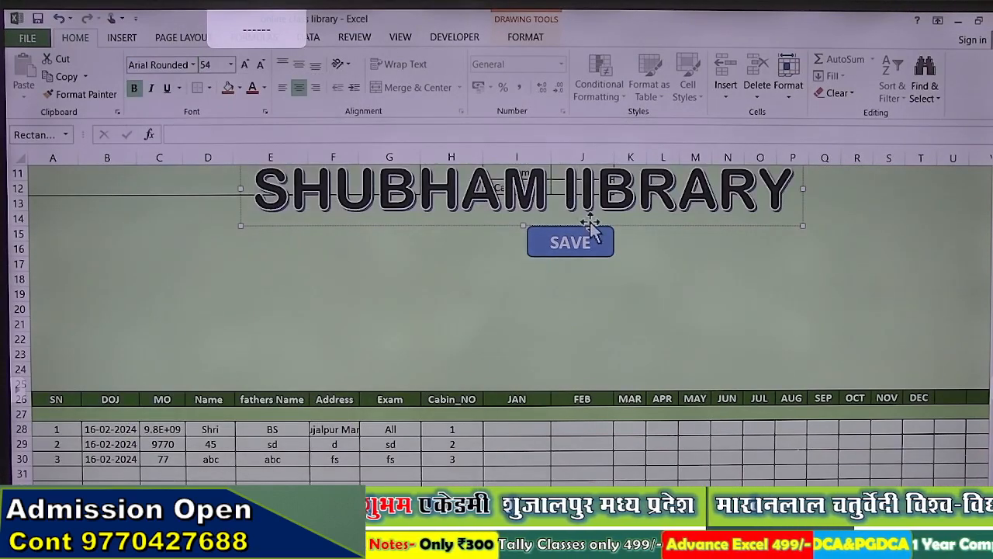
{"action": "key", "text": "BackSpace"}
{"action": "type", "text": "L"}
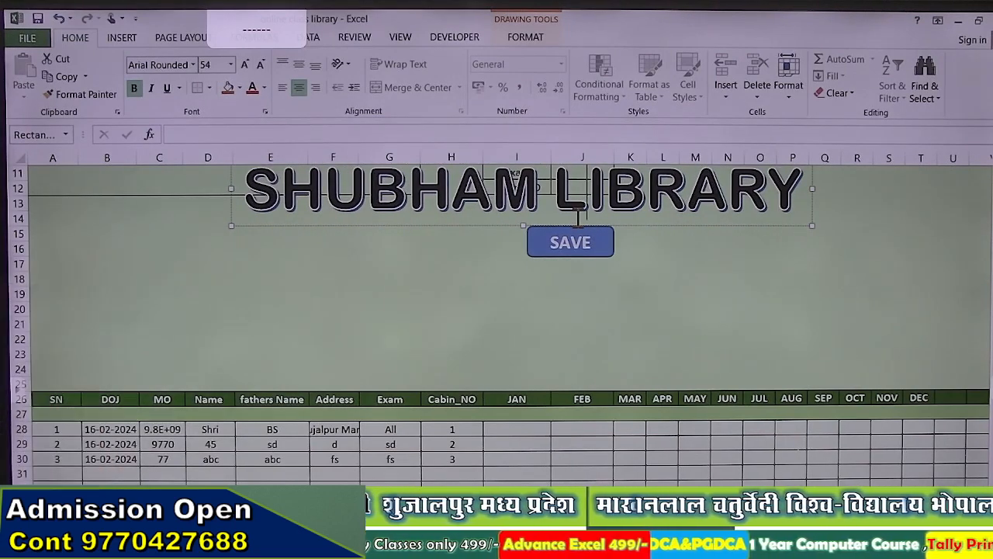
{"action": "scroll", "coordinate": [601, 242], "scroll_direction": "up", "scroll_amount": 4}
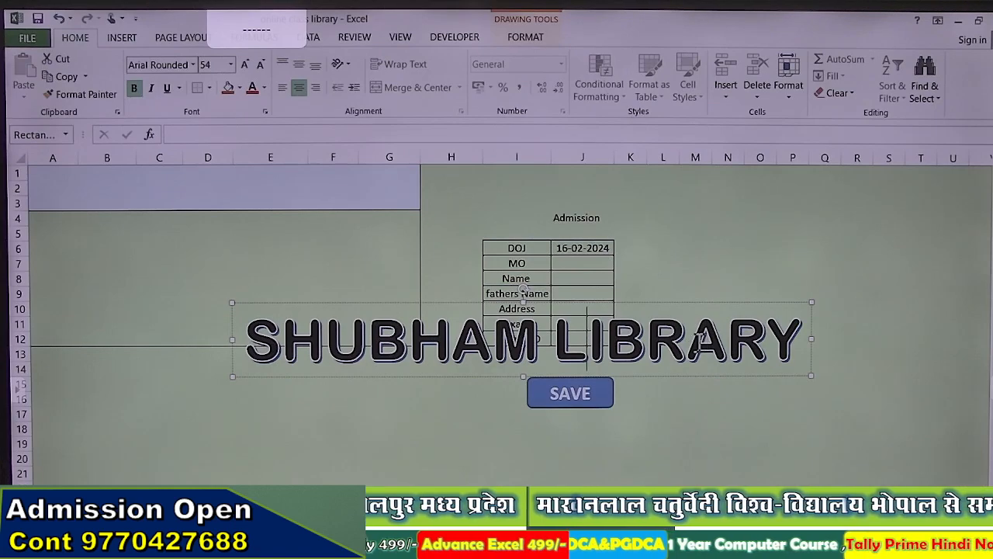
{"action": "key", "text": "ctrl+a"}
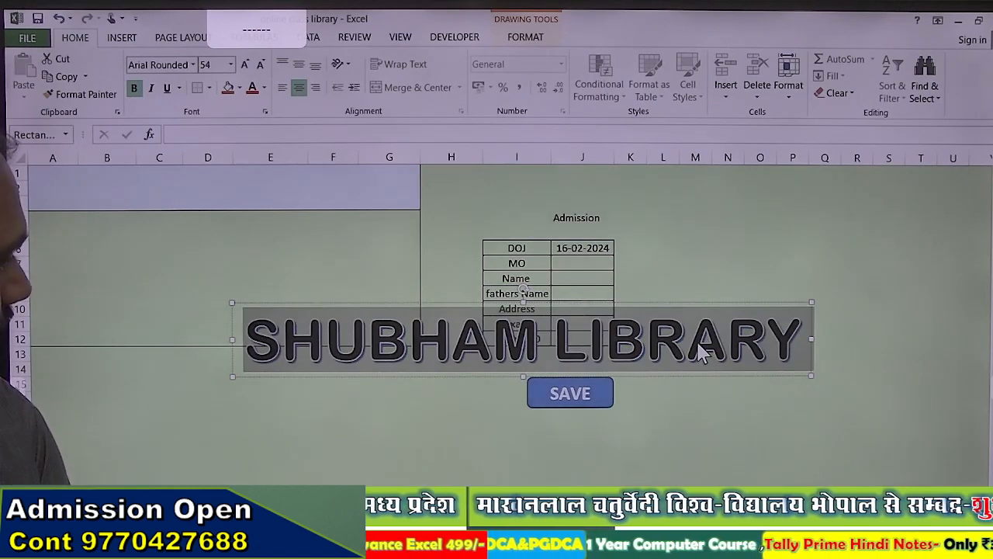
{"action": "key", "text": "ctrl+shift+less"}
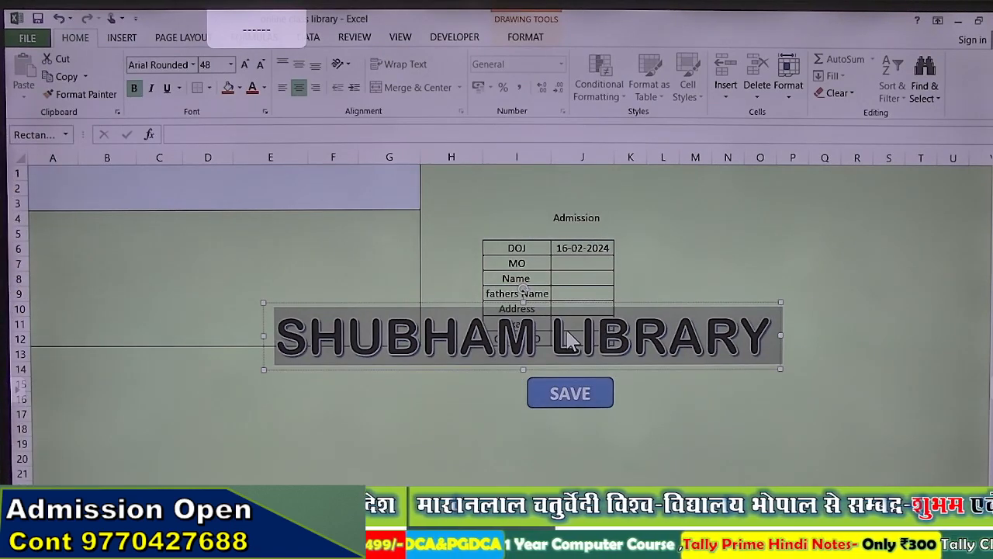
{"action": "left_click", "coordinate": [282, 262]}
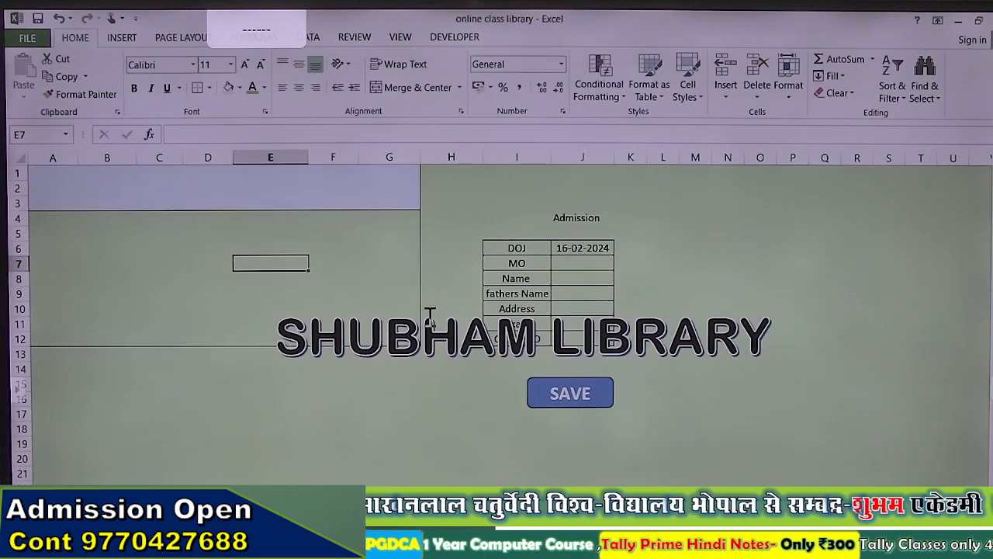
Step: Move the title up toward the top of the sheet and shrink it to 36 pt
{"action": "left_click", "coordinate": [431, 305]}
{"action": "left_click_drag", "start_coordinate": [431, 305], "coordinate": [188, 162]}
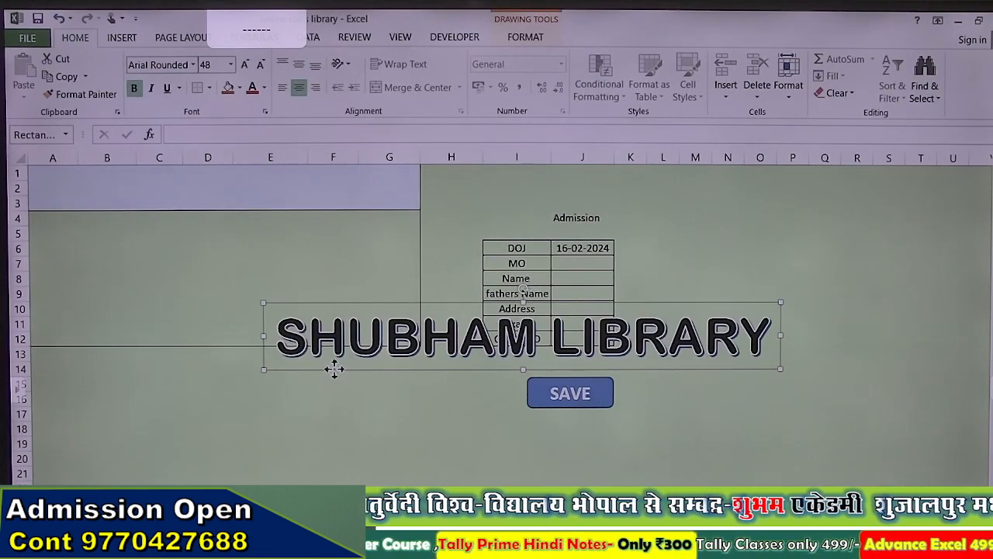
{"action": "left_click_drag", "start_coordinate": [333, 369], "coordinate": [149, 231]}
{"action": "left_click", "coordinate": [329, 208]}
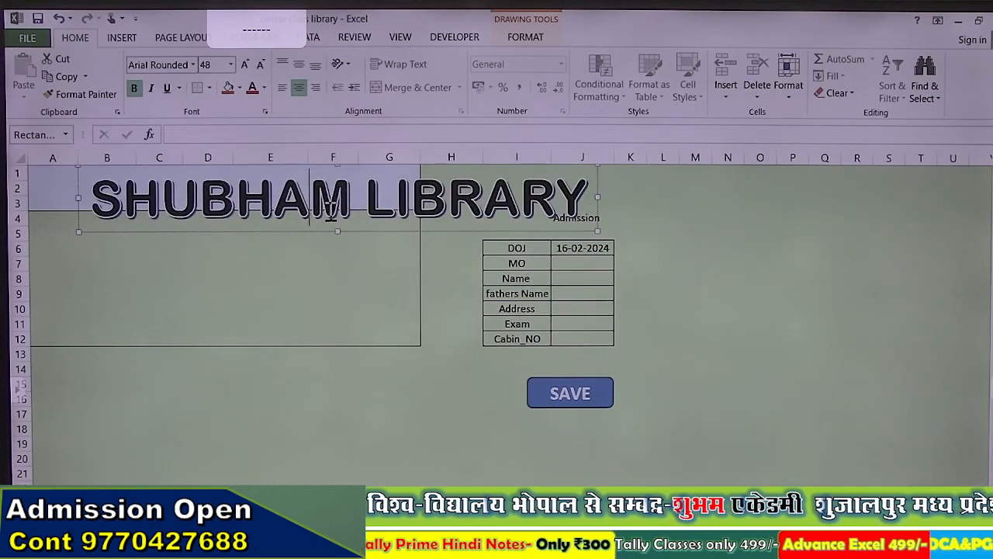
{"action": "key", "text": "ctrl+a"}
{"action": "key", "text": "ctrl+shift+comma"}
{"action": "key", "text": "ctrl+shift+comma"}
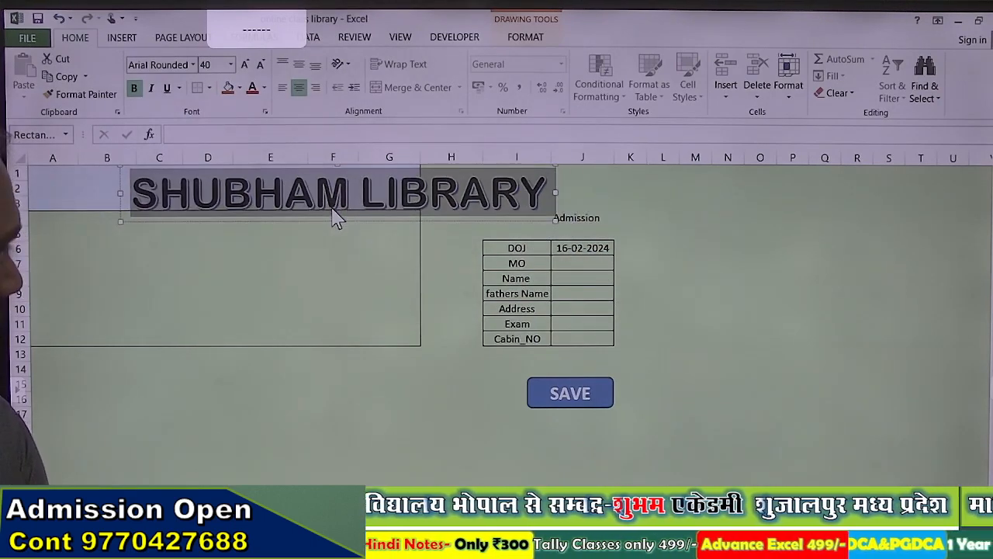
{"action": "key", "text": "ctrl+shift+comma"}
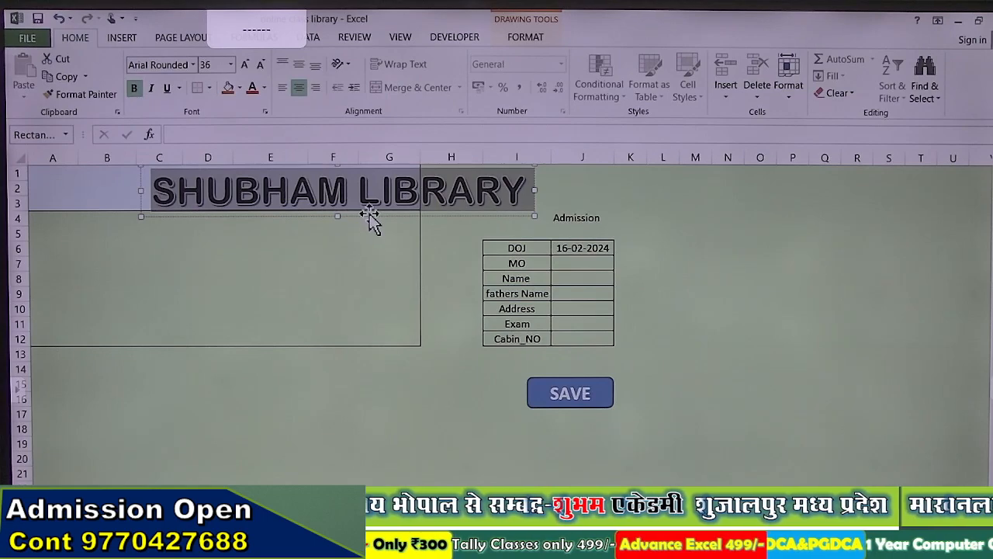
Step: Position the title over columns A–G in rows 1–3 and shrink it to 28 pt
{"action": "left_click_drag", "start_coordinate": [369, 214], "coordinate": [232, 195]}
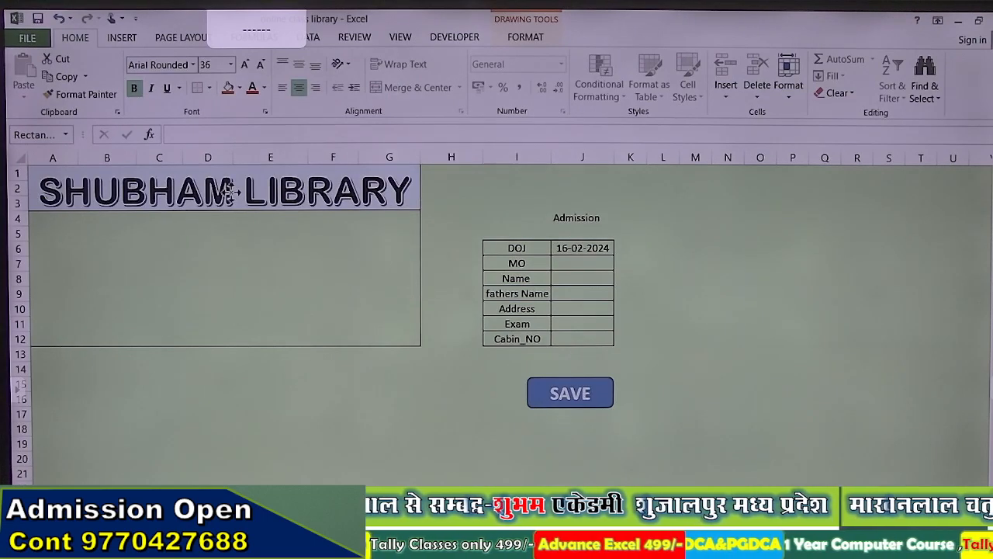
{"action": "left_click", "coordinate": [224, 187]}
{"action": "left_click", "coordinate": [186, 273]}
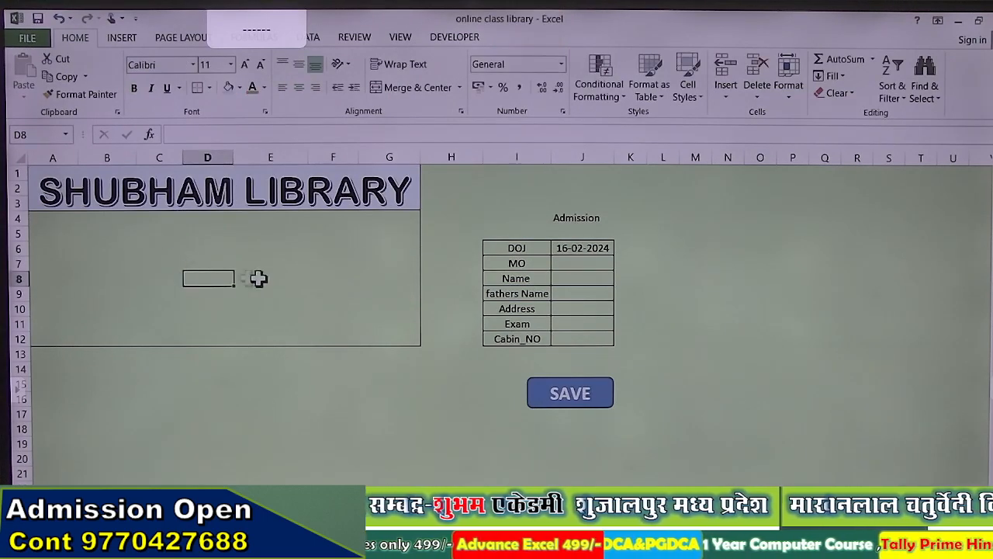
{"action": "left_click", "coordinate": [36, 218]}
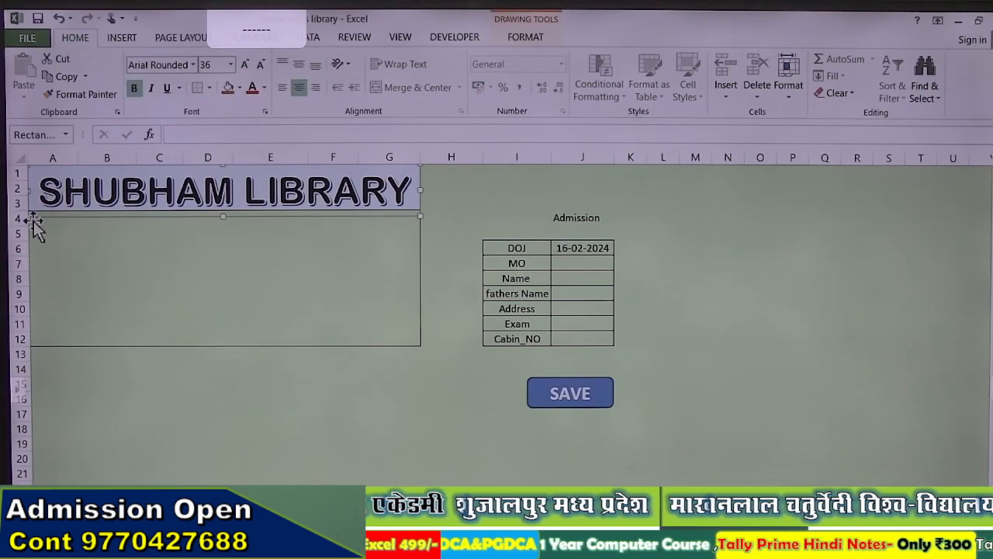
{"action": "left_click_drag", "start_coordinate": [35, 221], "coordinate": [47, 226]}
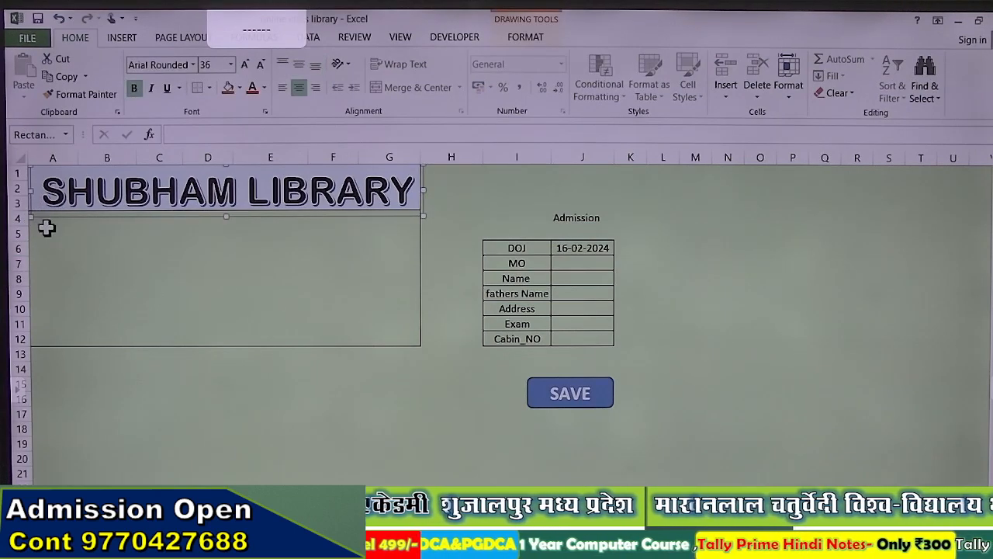
{"action": "left_click", "coordinate": [243, 194]}
{"action": "key", "text": "ctrl+a"}
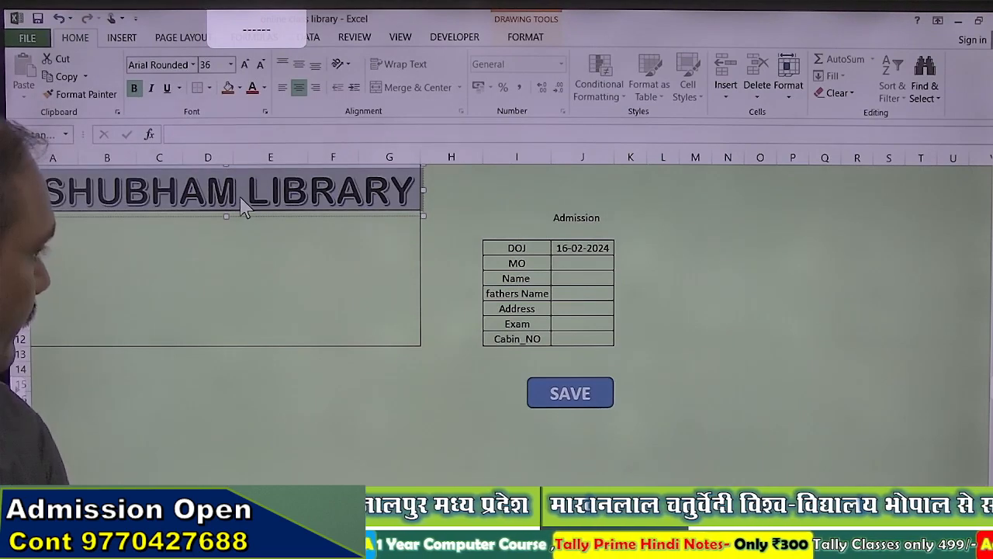
{"action": "key", "text": "ctrl+shift+comma"}
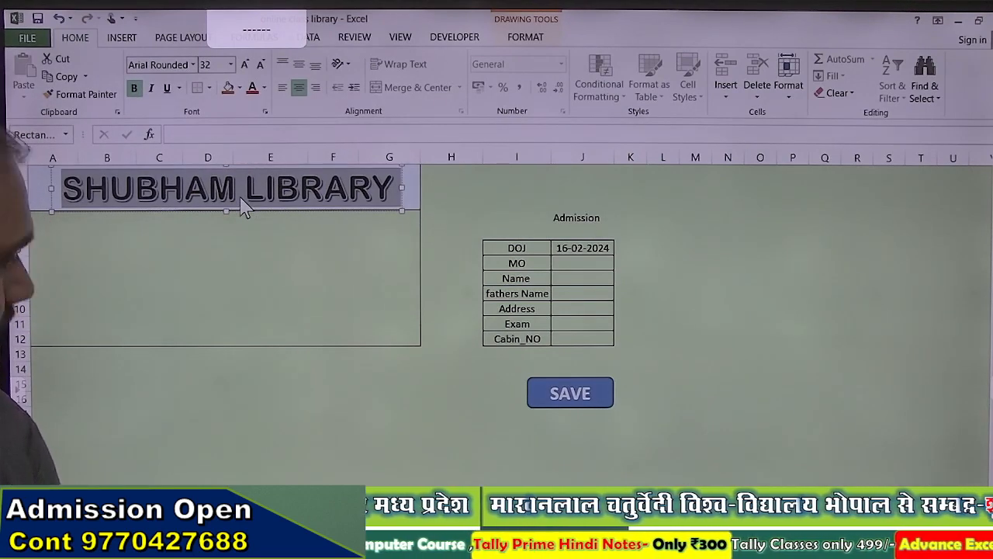
{"action": "key", "text": "ctrl+shift+comma"}
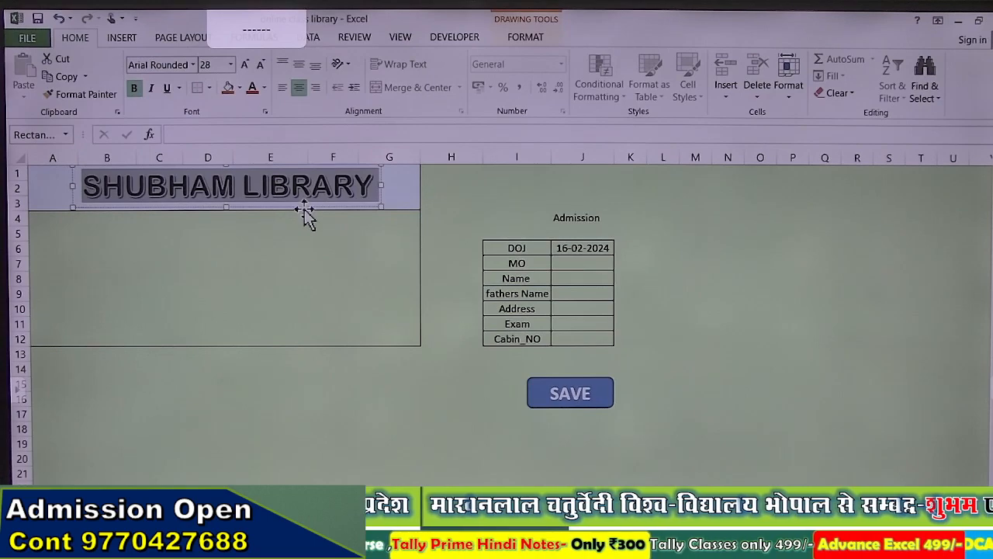
{"action": "left_click_drag", "start_coordinate": [304, 209], "coordinate": [277, 206]}
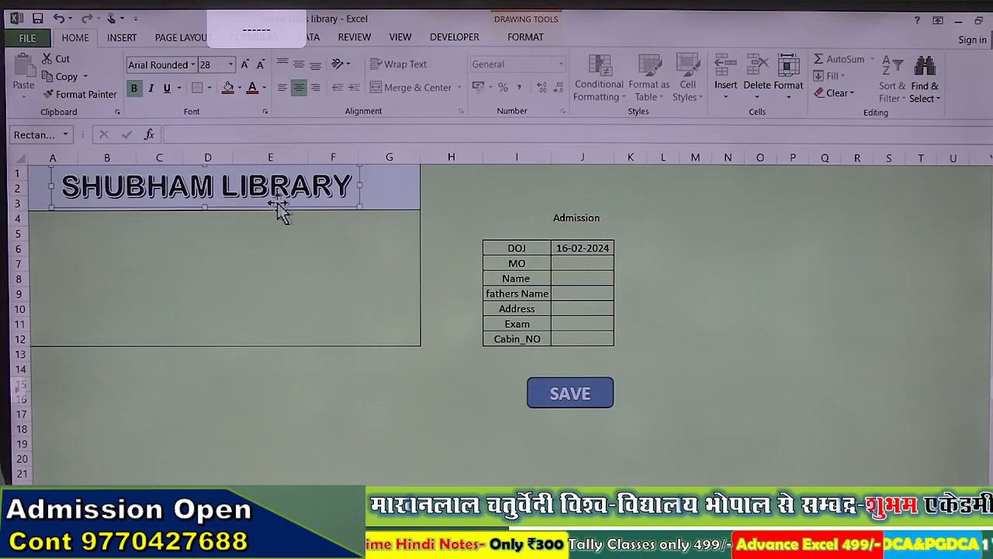
{"action": "left_click", "coordinate": [222, 219]}
Step: Fill cells A4:G4 with a light theme colour to form a band under the title
{"action": "left_click_drag", "start_coordinate": [37, 220], "coordinate": [394, 227]}
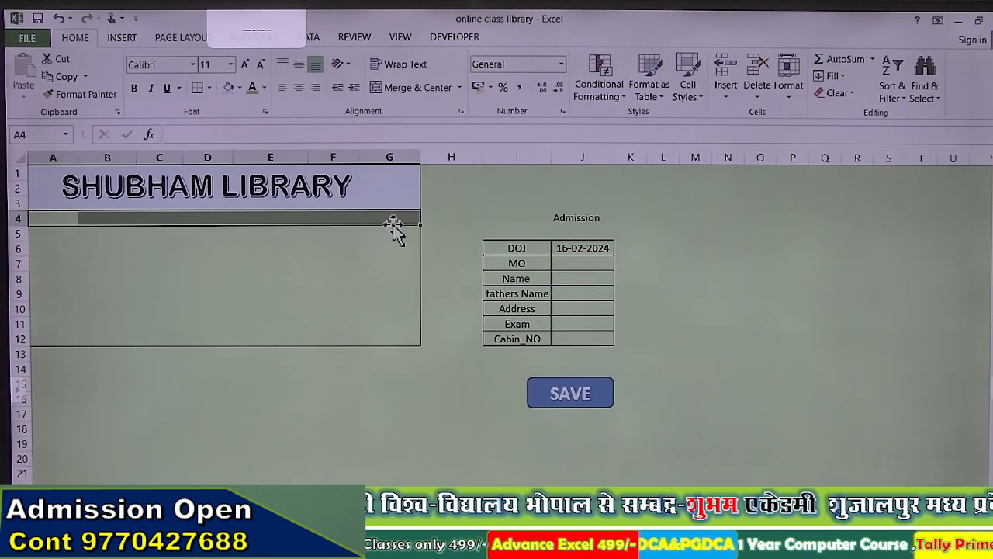
{"action": "left_click", "coordinate": [240, 87]}
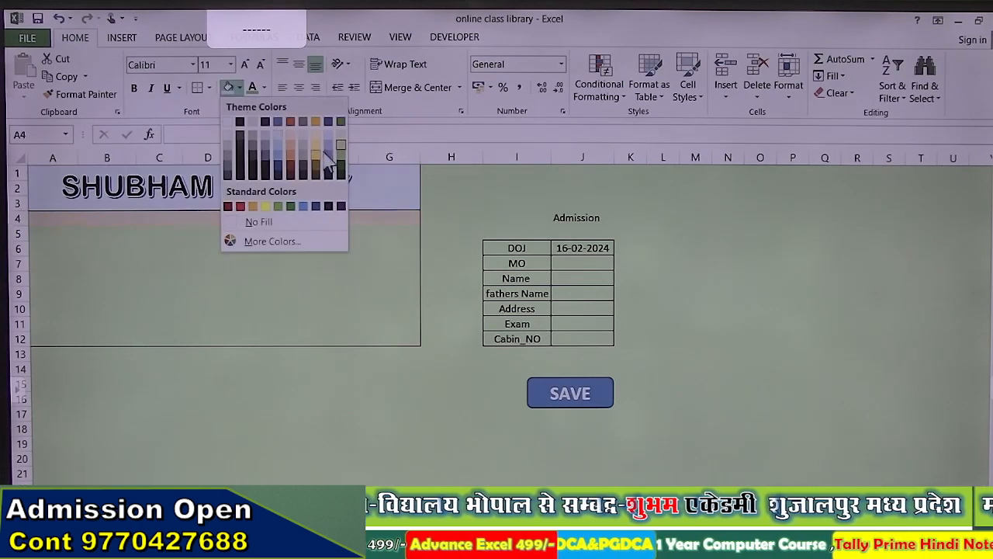
{"action": "left_click", "coordinate": [278, 149]}
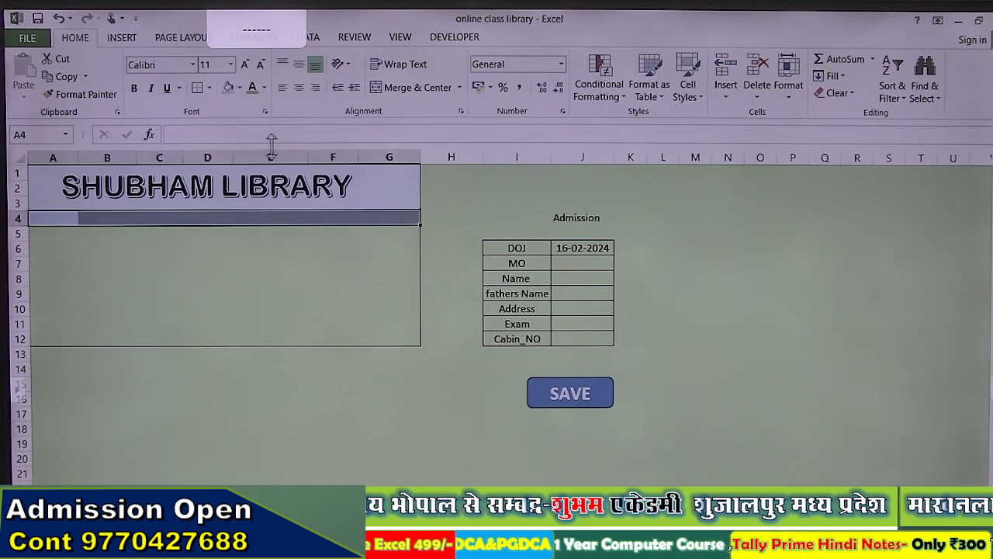
{"action": "left_click", "coordinate": [220, 246]}
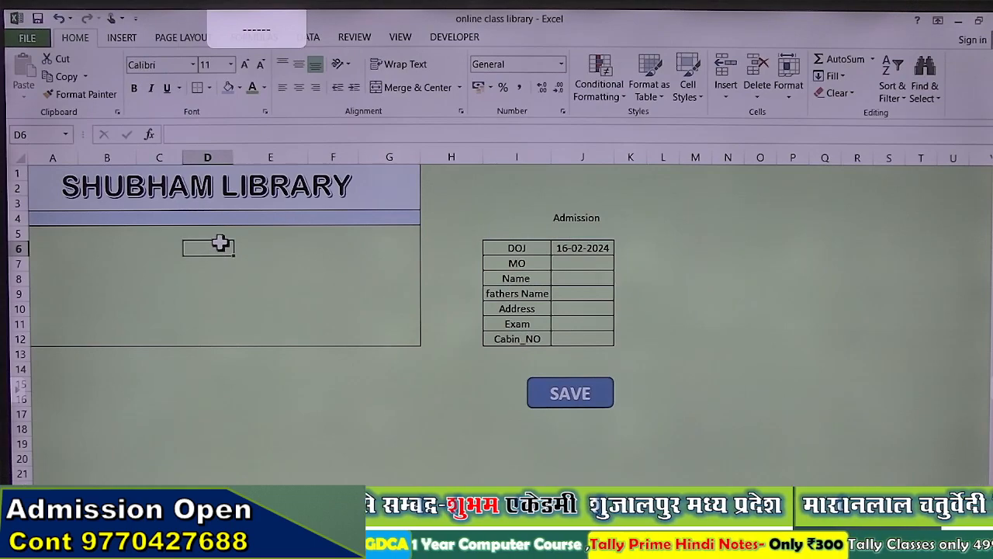
{"action": "left_click", "coordinate": [191, 200]}
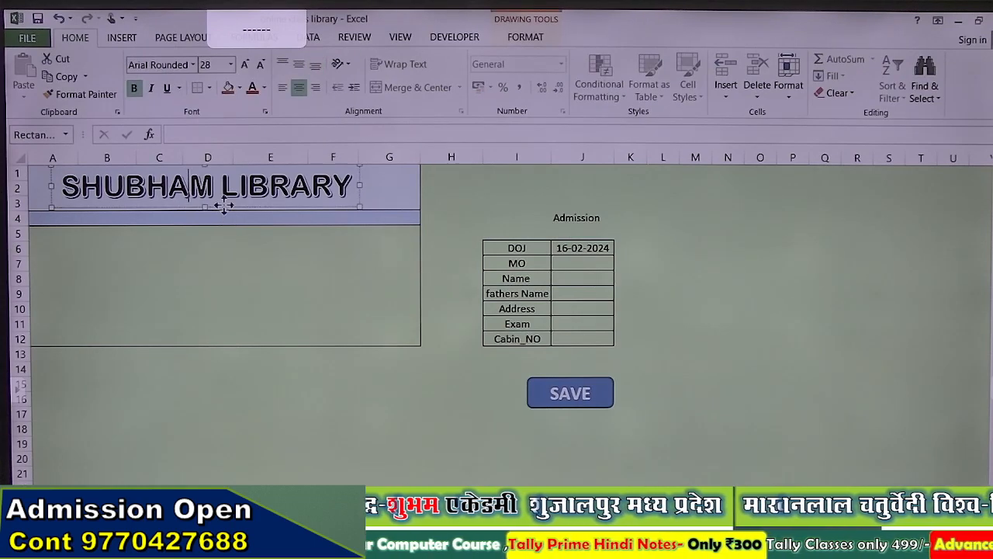
Step: Duplicate the SHUBHAM LIBRARY title box and move the copy down to rows 6–8
{"action": "left_click", "coordinate": [224, 205]}
{"action": "key", "text": "ctrl+d"}
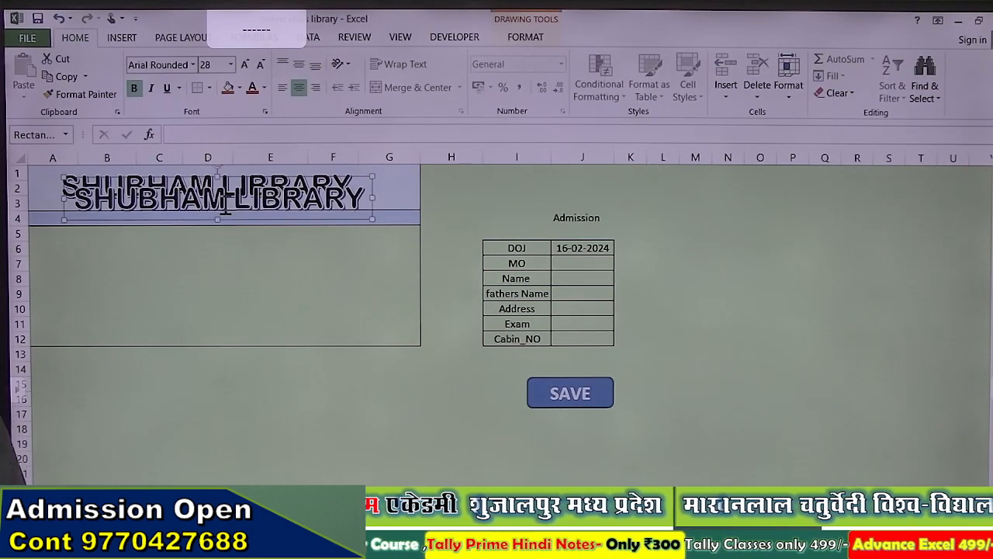
{"action": "left_click_drag", "start_coordinate": [278, 216], "coordinate": [311, 285]}
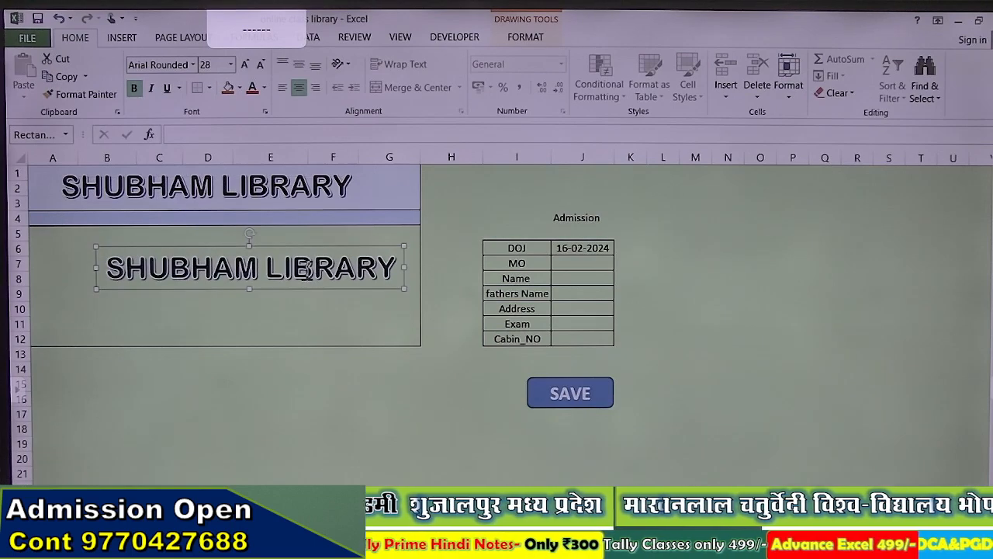
Step: Replace the copy's text with 'Vidhya Nagar Shujalpur Mandi' and shrink it to size 16
{"action": "left_click", "coordinate": [312, 268]}
{"action": "key", "text": "ctrl+a"}
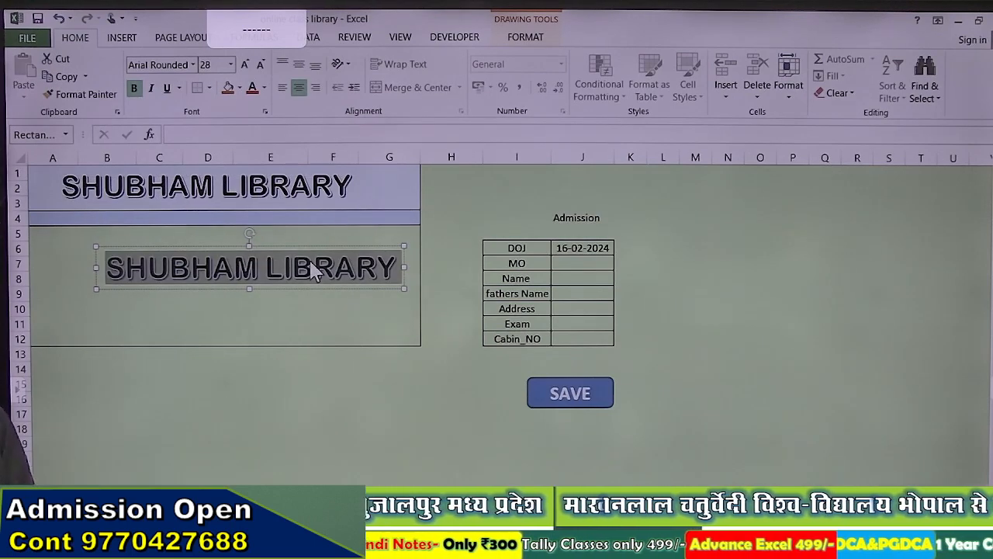
{"action": "type", "text": "vIDHYA"}
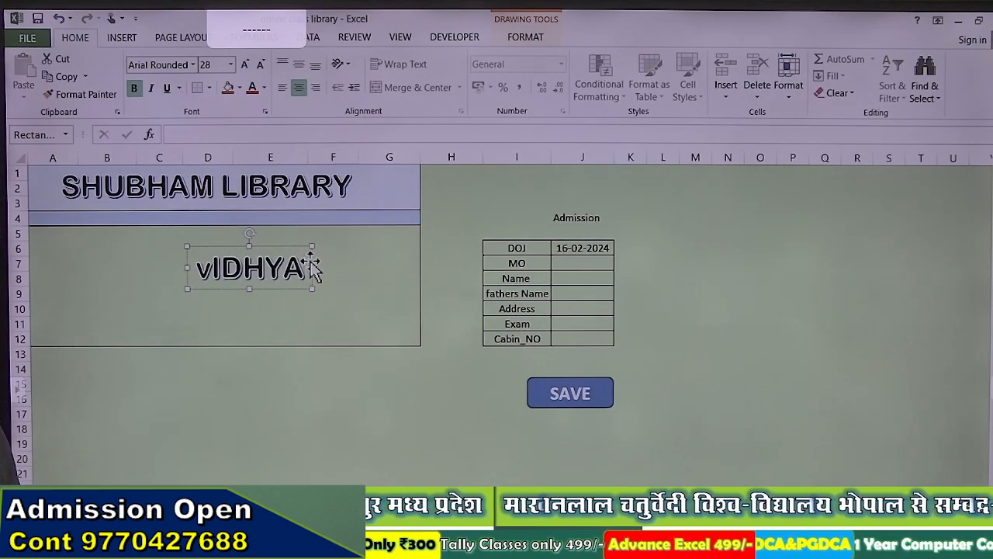
{"action": "key", "text": "BackSpace"}
{"action": "key", "text": "BackSpace"}
{"action": "key", "text": "BackSpace"}
{"action": "key", "text": "BackSpace"}
{"action": "key", "text": "BackSpace"}
{"action": "key", "text": "BackSpace"}
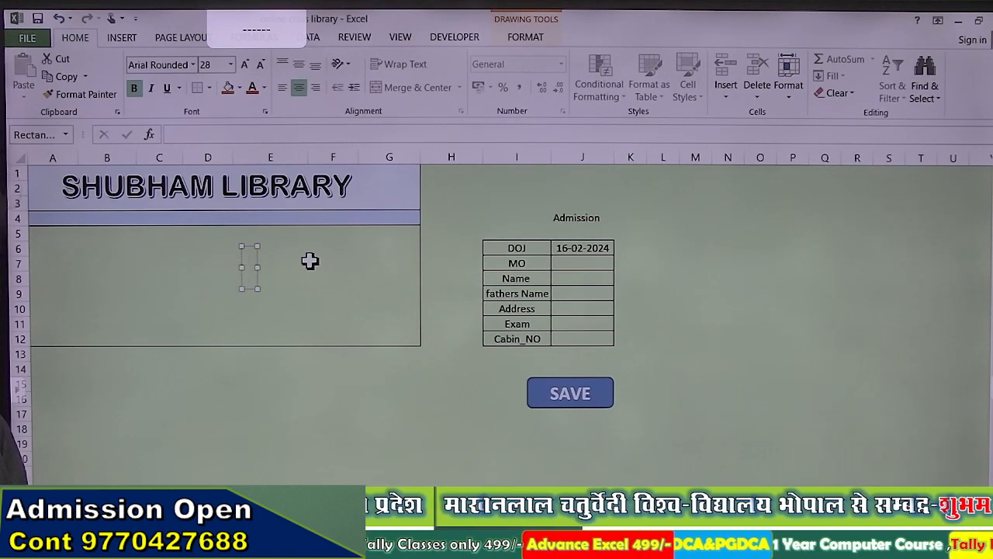
{"action": "type", "text": "Vi"}
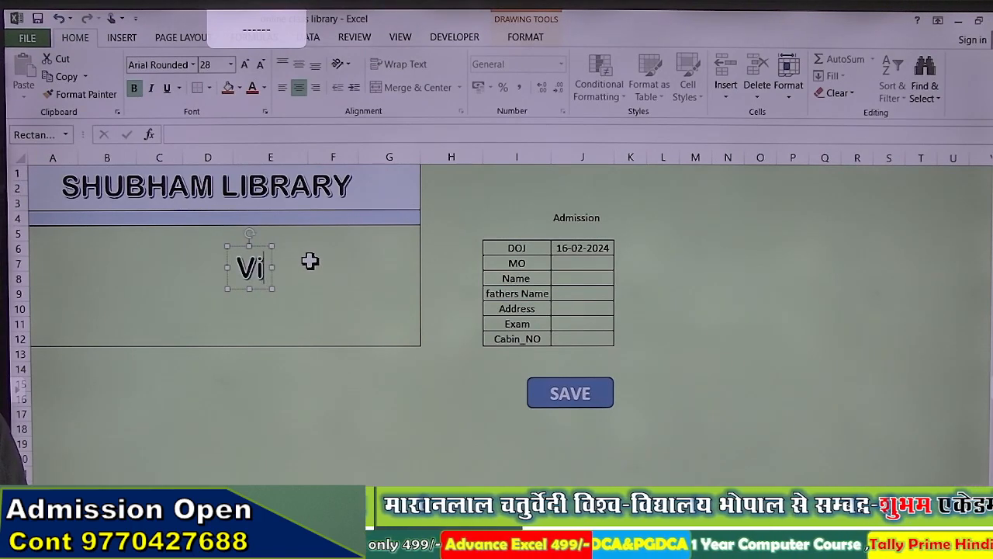
{"action": "type", "text": "dhya"}
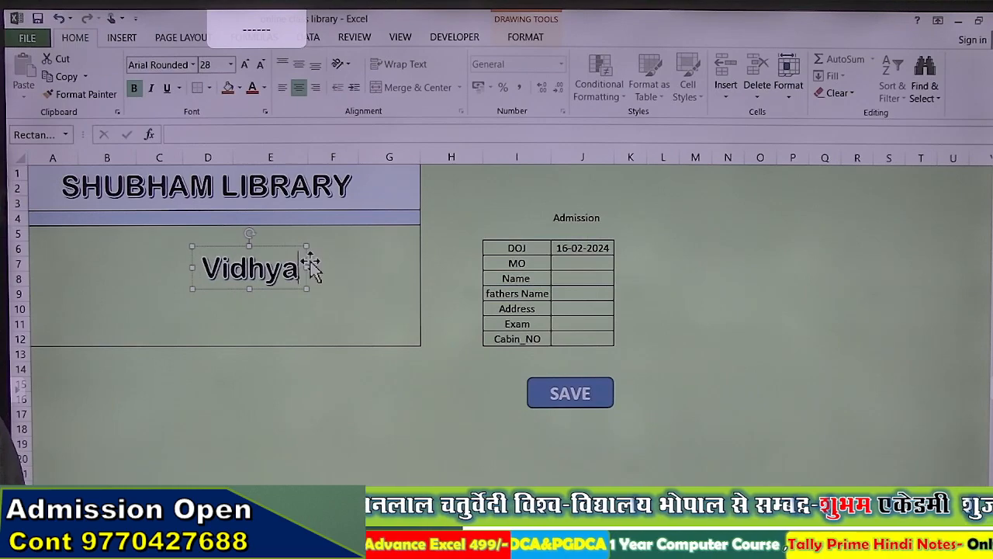
{"action": "type", "text": " nagar"}
{"action": "key", "text": "BackSpace"}
{"action": "key", "text": "BackSpace"}
{"action": "key", "text": "BackSpace"}
{"action": "key", "text": "BackSpace"}
{"action": "key", "text": "BackSpace"}
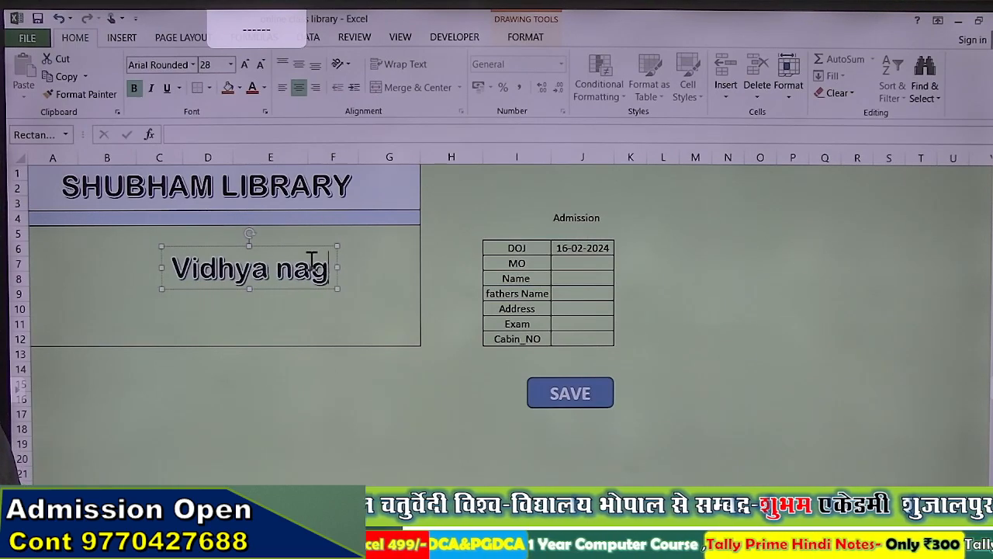
{"action": "type", "text": "Nagar"}
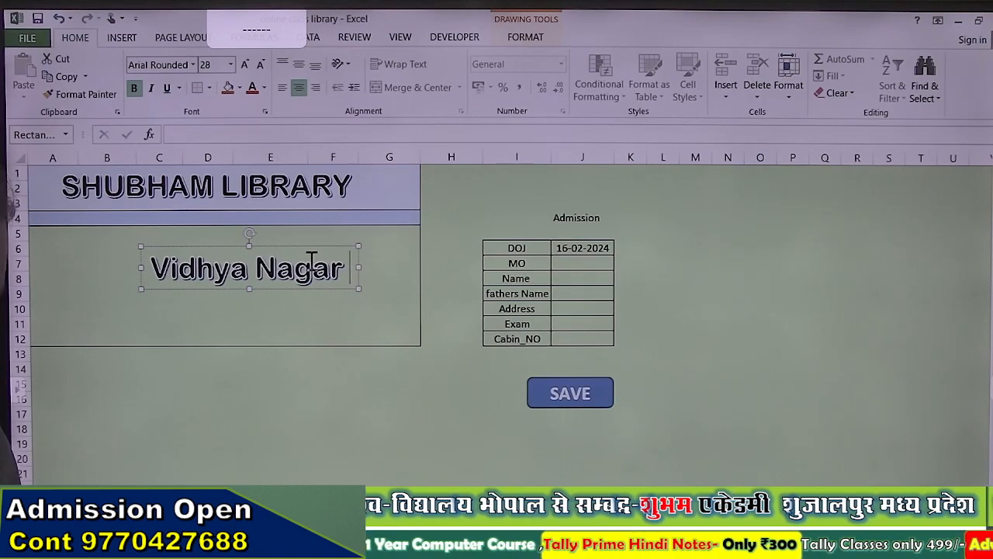
{"action": "type", "text": " Shujalpu"}
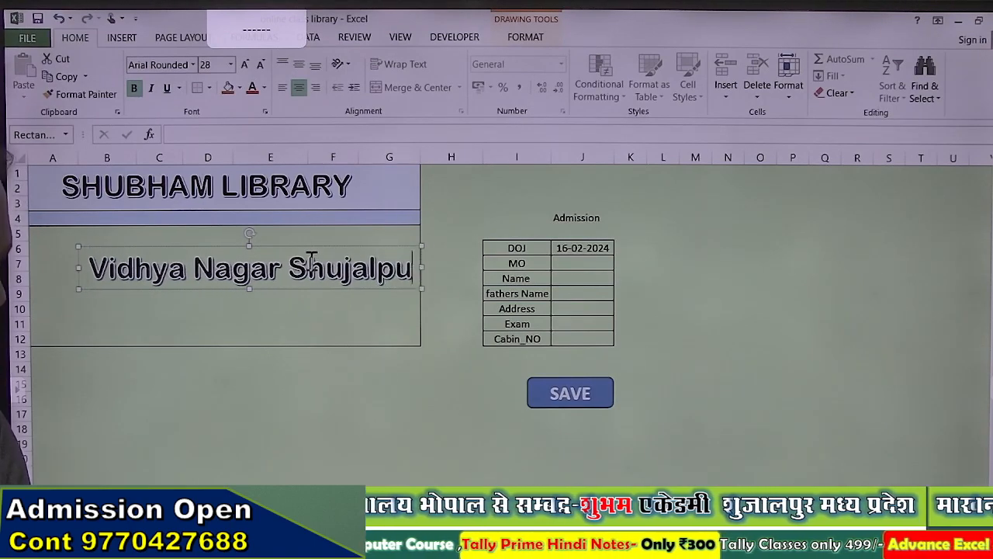
{"action": "type", "text": "r Mandi"}
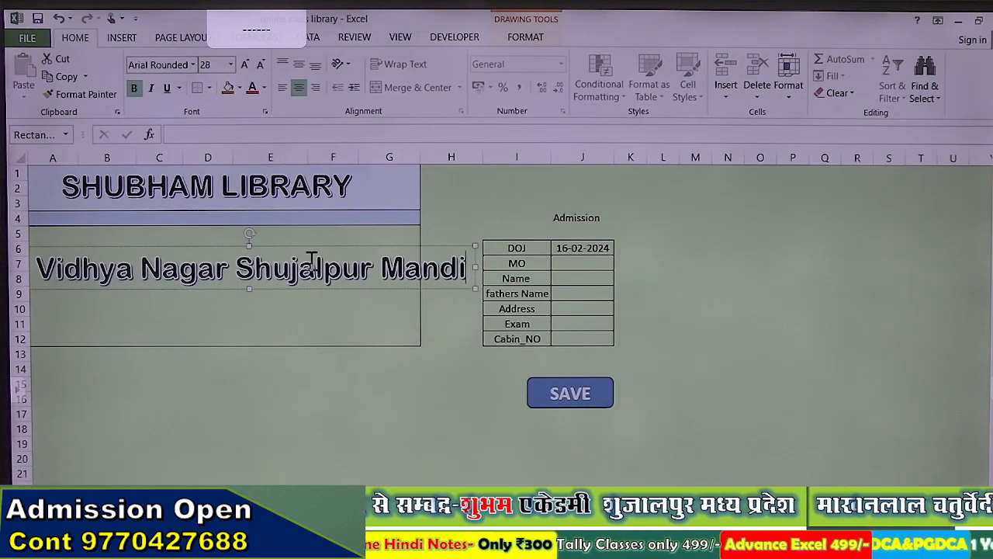
{"action": "key", "text": "ctrl+a"}
{"action": "key", "text": "ctrl+shift+less"}
{"action": "key", "text": "ctrl+shift+less"}
{"action": "key", "text": "ctrl+shift+less"}
{"action": "key", "text": "ctrl+shift+less"}
{"action": "key", "text": "ctrl+shift+less"}
{"action": "key", "text": "ctrl+shift+less"}
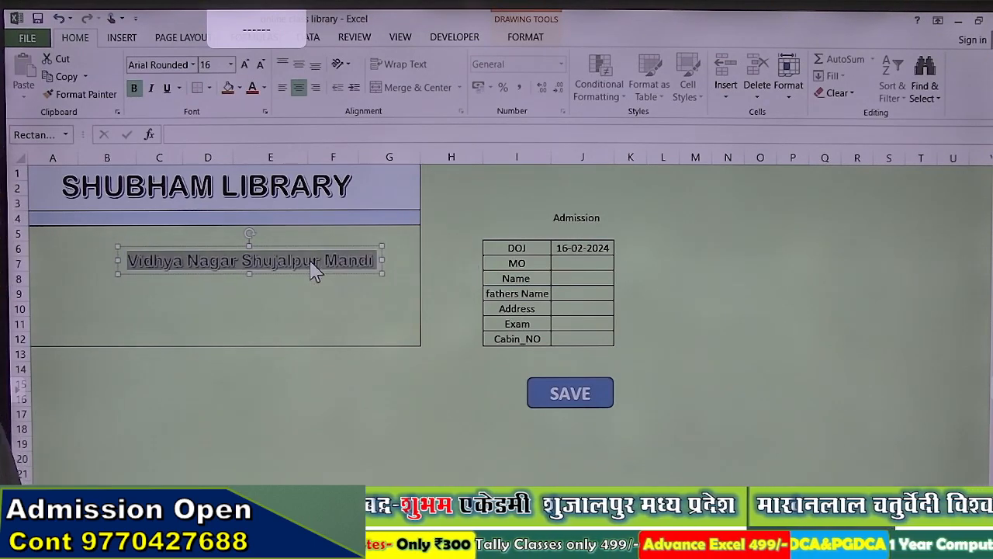
Step: Apply the bold black WordArt style (row 3, column 1) to the address text
{"action": "left_click", "coordinate": [309, 38]}
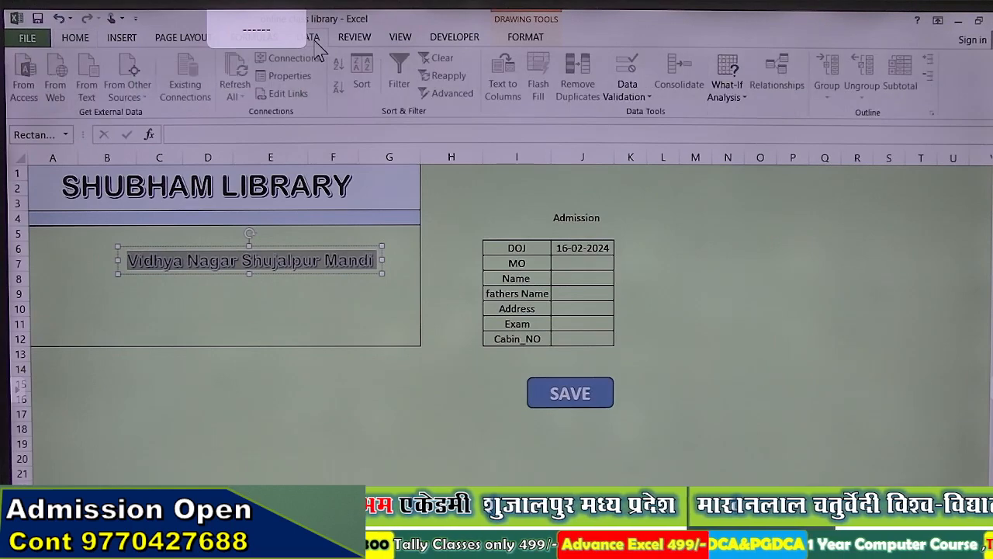
{"action": "left_click", "coordinate": [231, 250]}
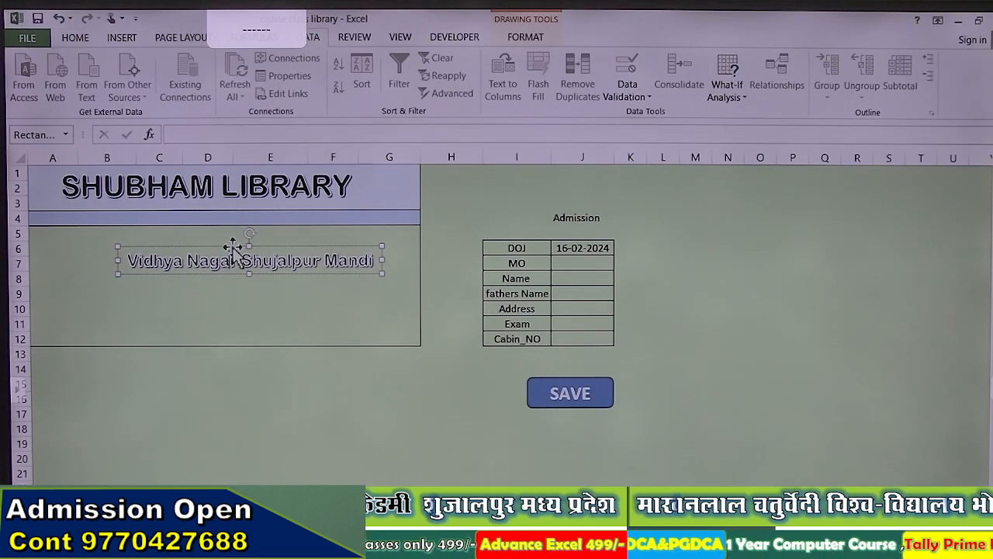
{"action": "left_click", "coordinate": [74, 37]}
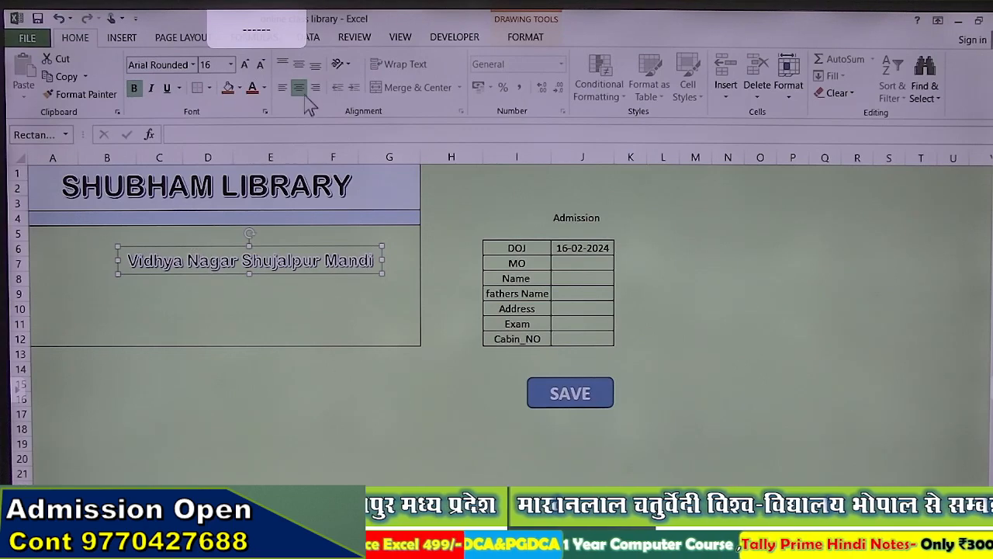
{"action": "left_click", "coordinate": [523, 39]}
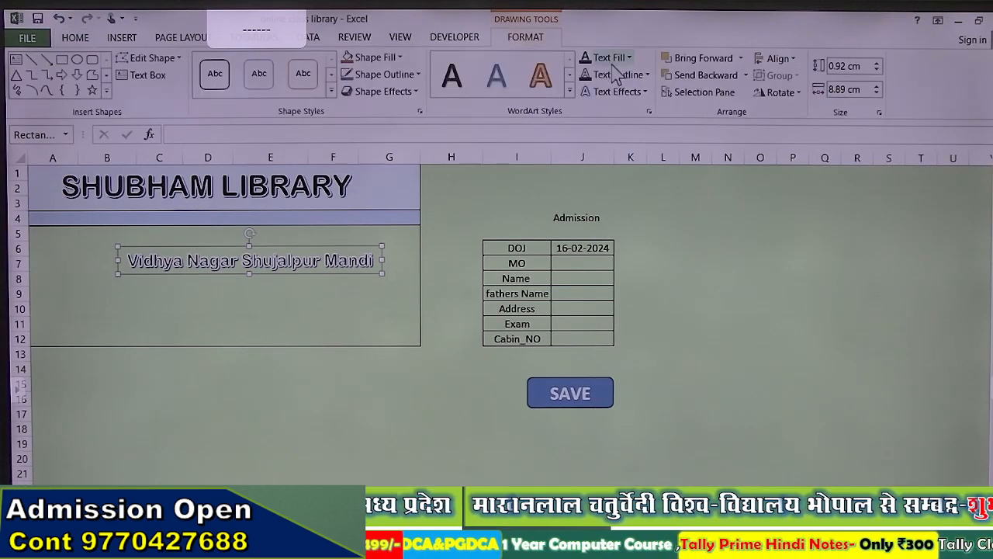
{"action": "left_click", "coordinate": [568, 92]}
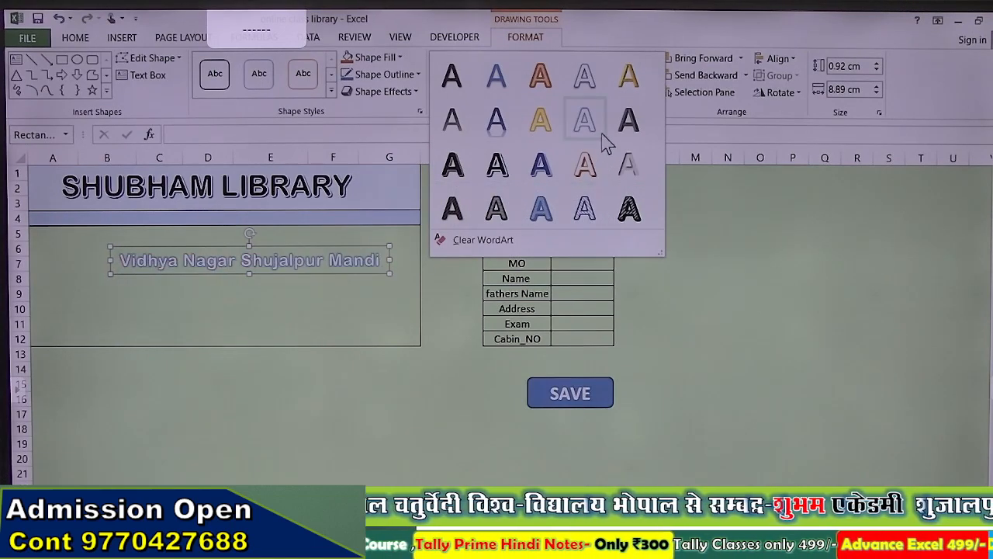
{"action": "left_click", "coordinate": [451, 162]}
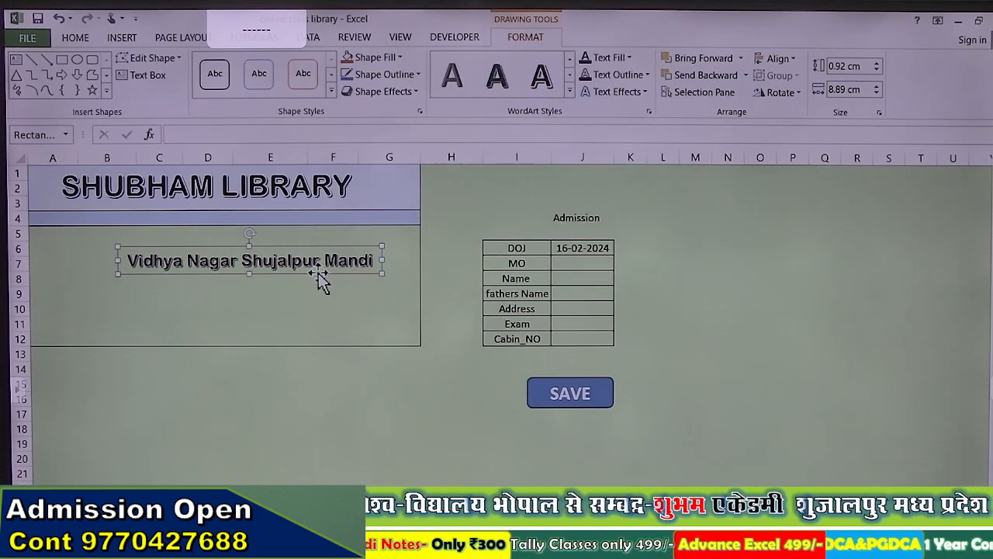
Step: Move the address box up into row 4 and shrink its text two more steps
{"action": "left_click_drag", "start_coordinate": [318, 276], "coordinate": [272, 226]}
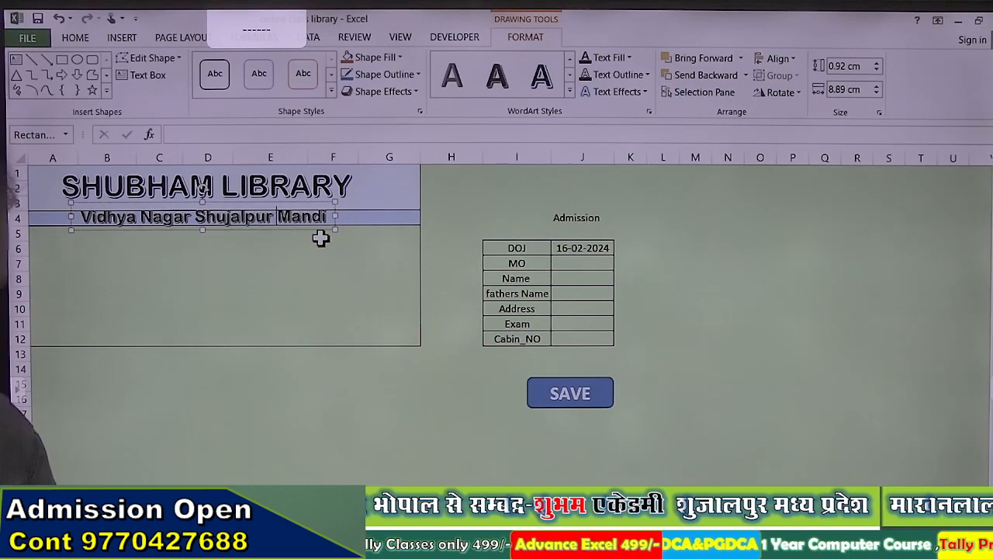
{"action": "key", "text": "ctrl+a"}
{"action": "key", "text": "ctrl+shift+comma"}
{"action": "key", "text": "ctrl+shift+comma"}
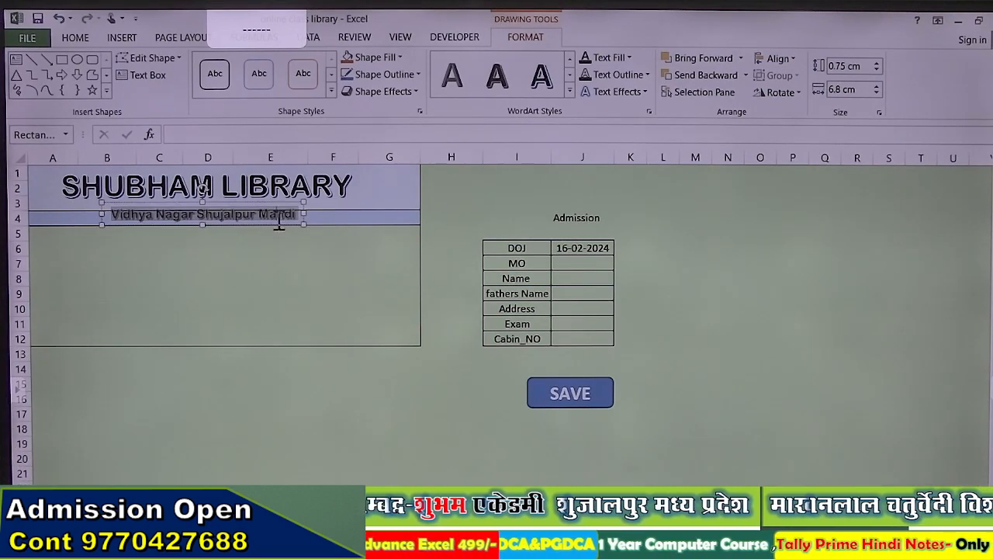
{"action": "key", "text": "Escape"}
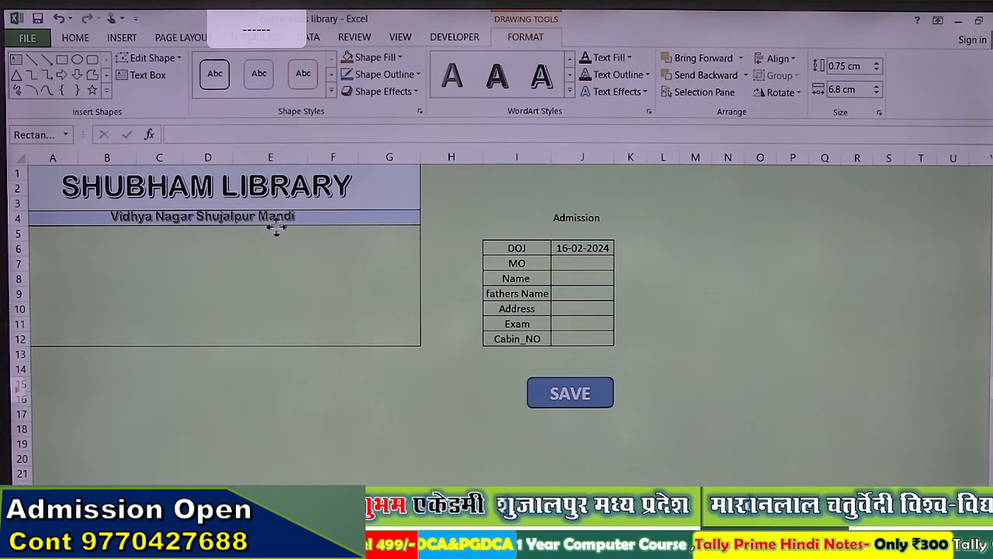
Step: Make row 4 slightly taller so the subtitle fits, leaving cell D7 selected
{"action": "left_click", "coordinate": [273, 228]}
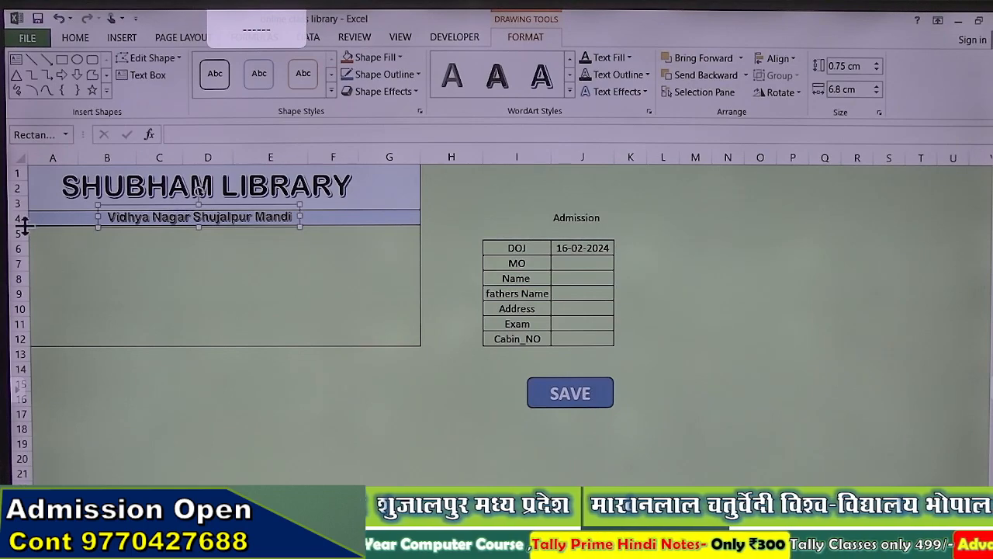
{"action": "left_click_drag", "start_coordinate": [23, 224], "coordinate": [22, 227]}
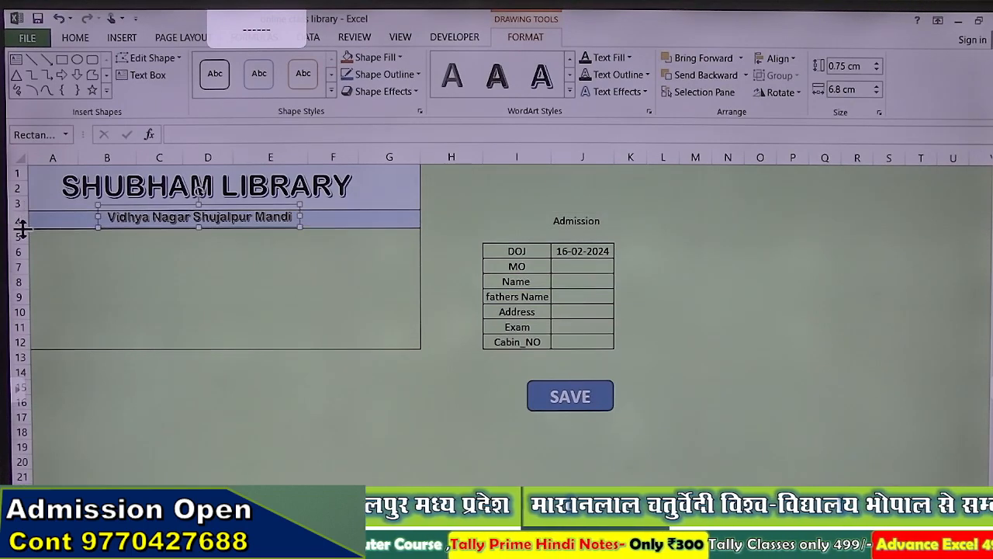
{"action": "left_click", "coordinate": [195, 269]}
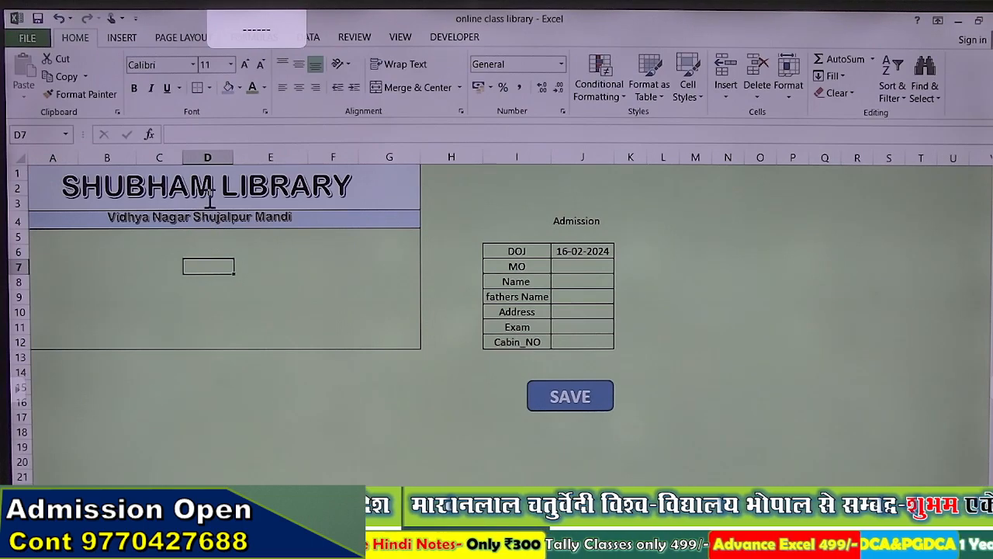
Step: Open Chrome, go to google.com and search for 'library logo'
{"action": "left_click", "coordinate": [349, 543]}
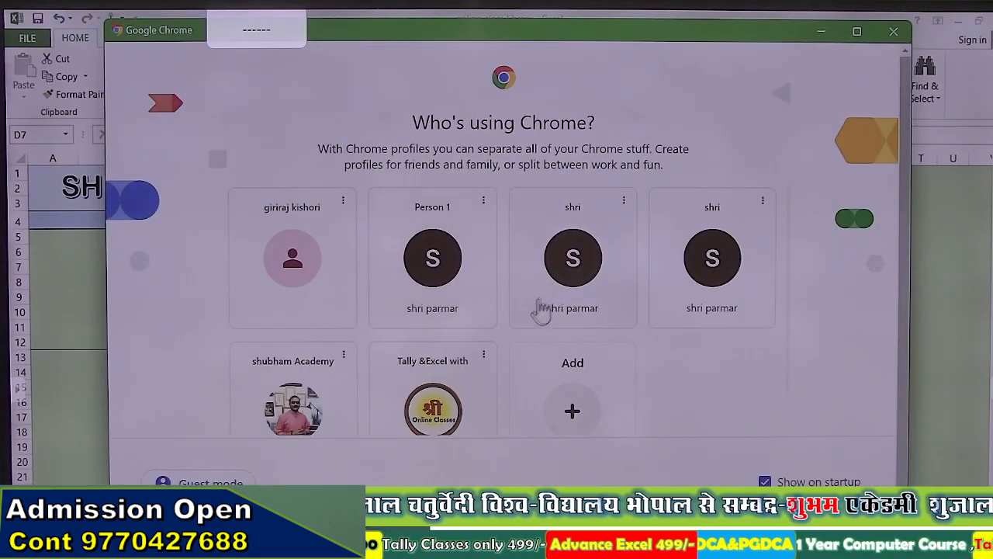
{"action": "left_click", "coordinate": [543, 308]}
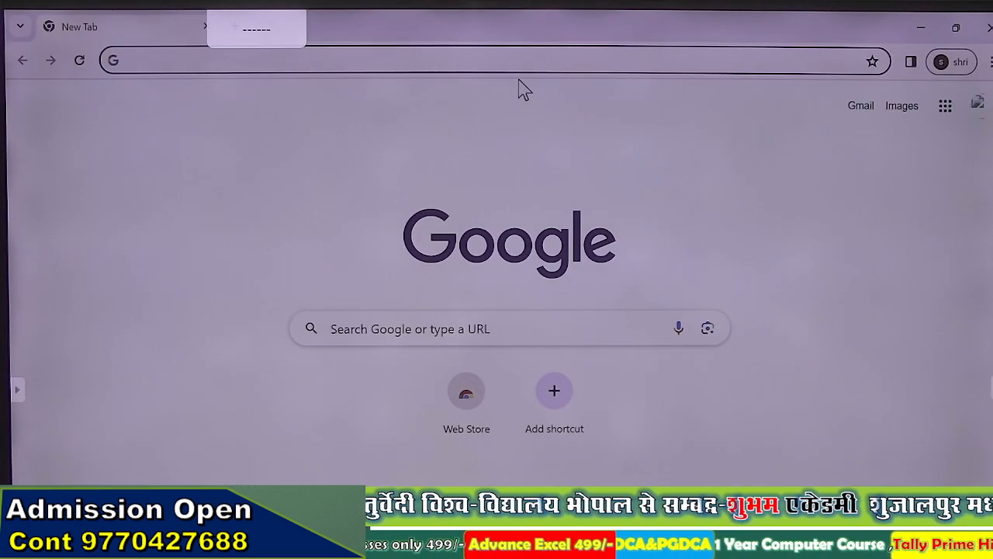
{"action": "type", "text": "g"}
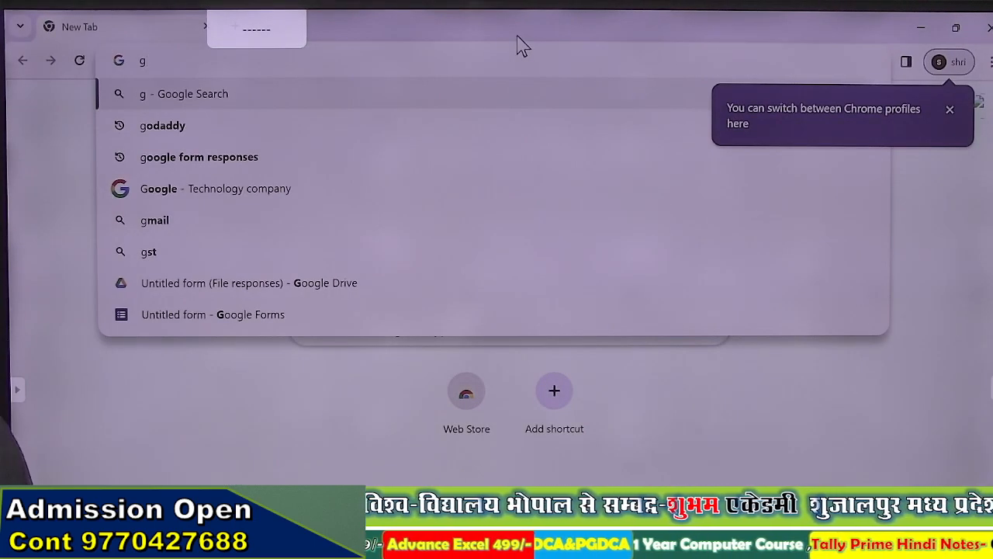
{"action": "type", "text": "oogle.com"}
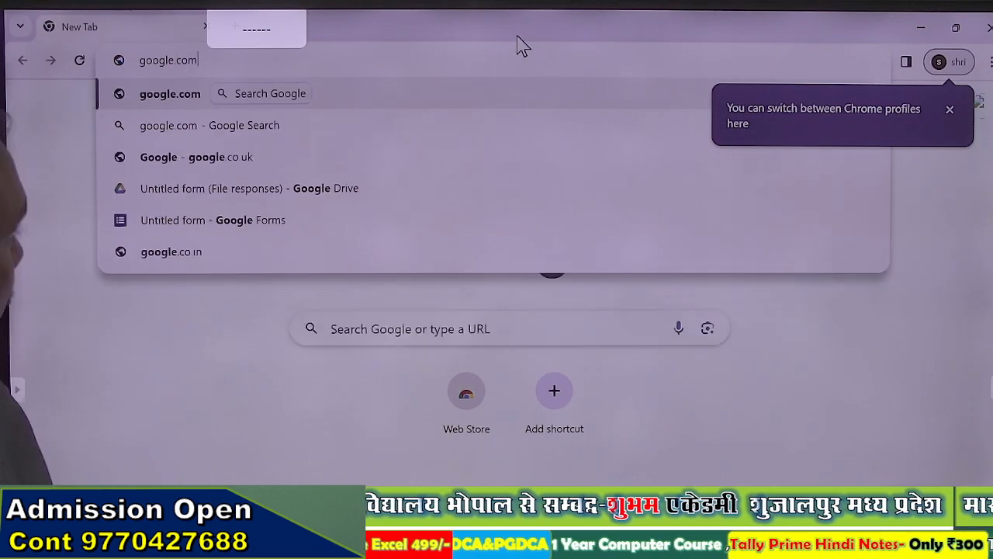
{"action": "key", "text": "Return"}
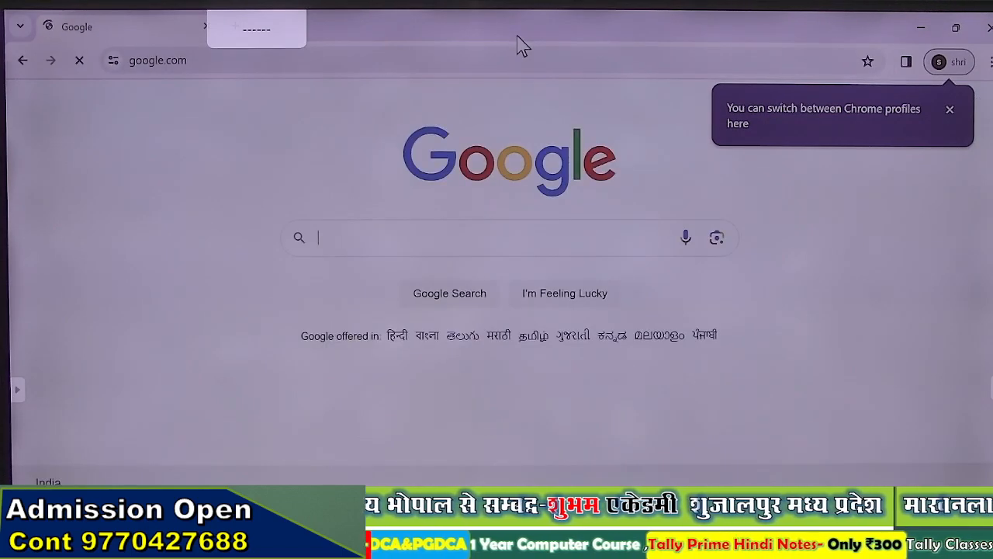
{"action": "type", "text": "lib"}
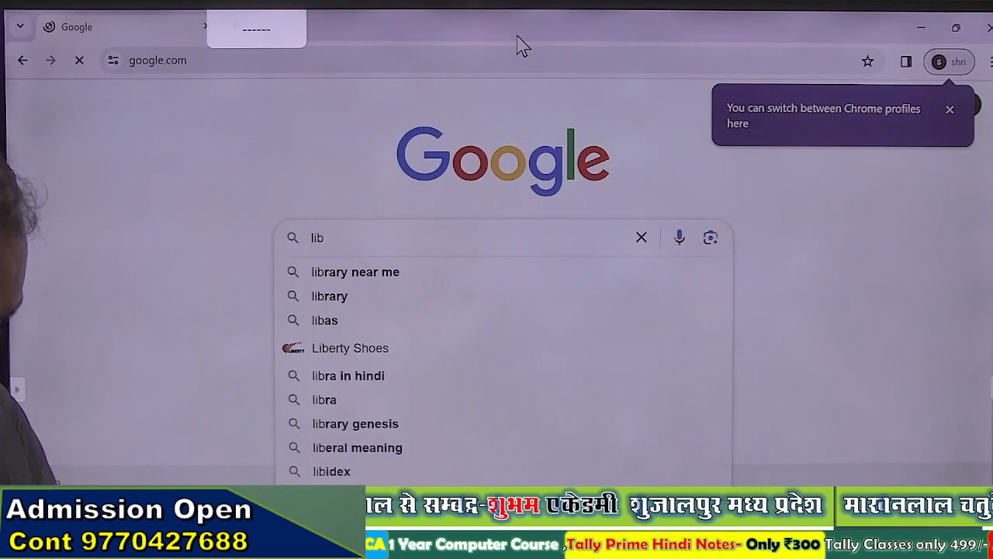
{"action": "type", "text": "rary "}
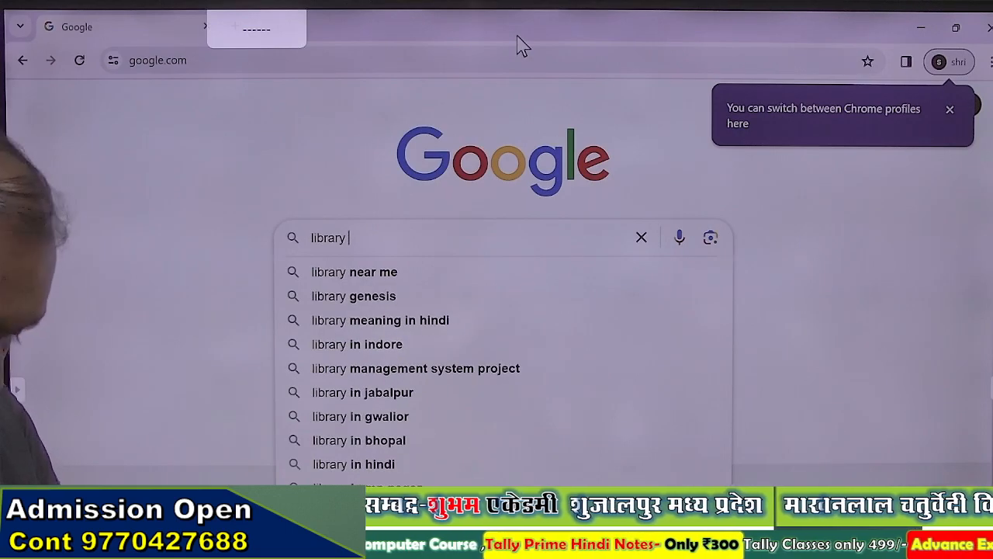
{"action": "type", "text": "logo images"}
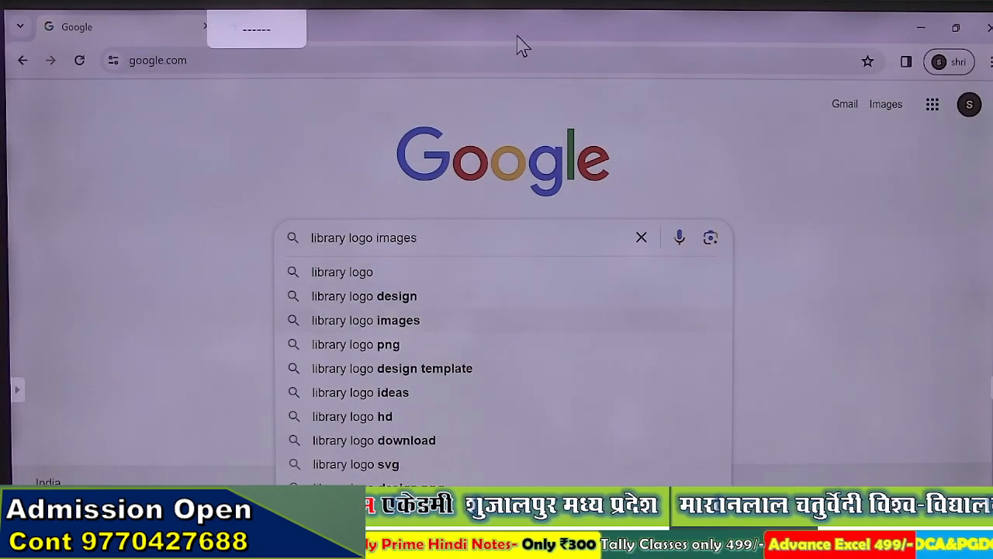
{"action": "key", "text": "Return"}
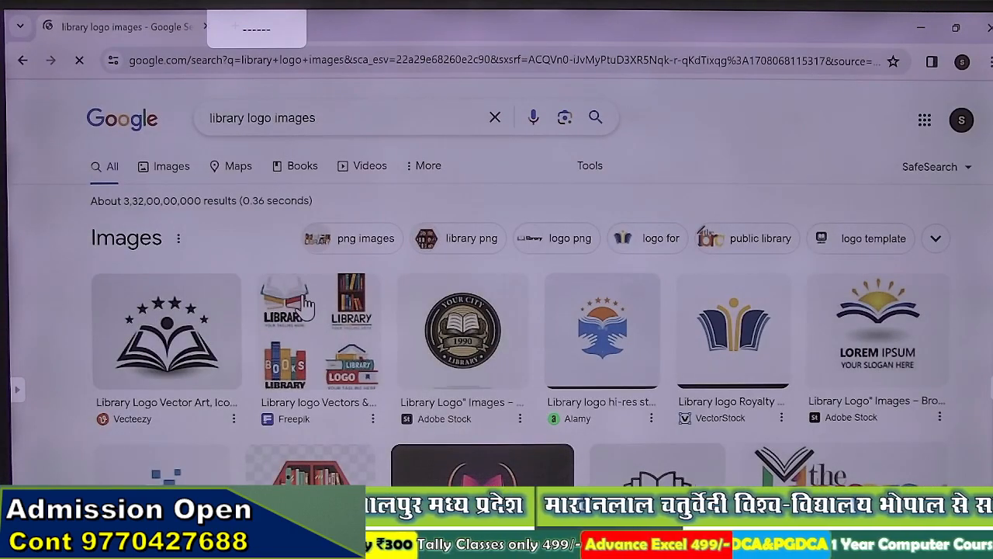
Step: Preview the Freepik library logo image, then start and cancel saving it
{"action": "left_click", "coordinate": [309, 307]}
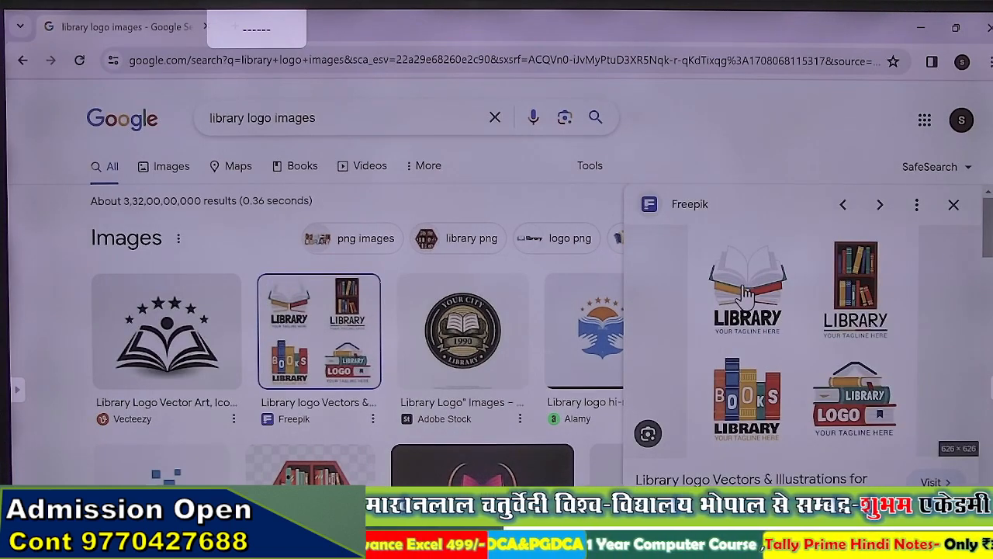
{"action": "right_click", "coordinate": [746, 293]}
{"action": "scroll", "coordinate": [815, 225], "scroll_direction": "down", "scroll_amount": 2}
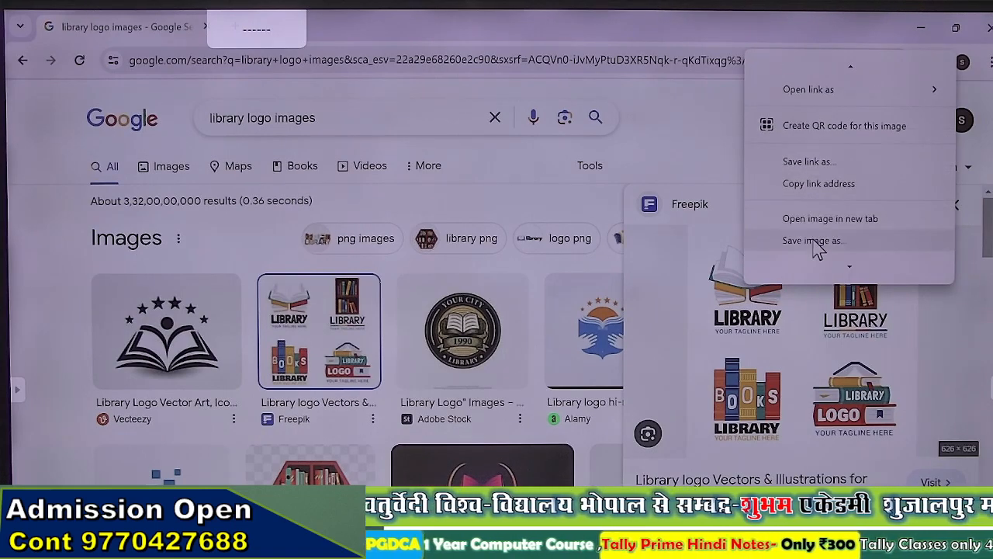
{"action": "left_click", "coordinate": [814, 242]}
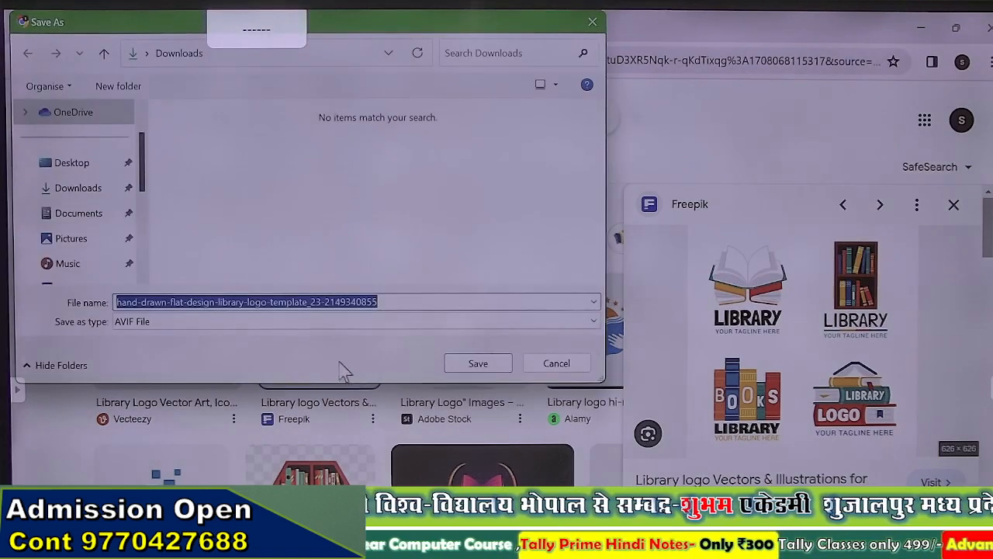
{"action": "left_click", "coordinate": [554, 364]}
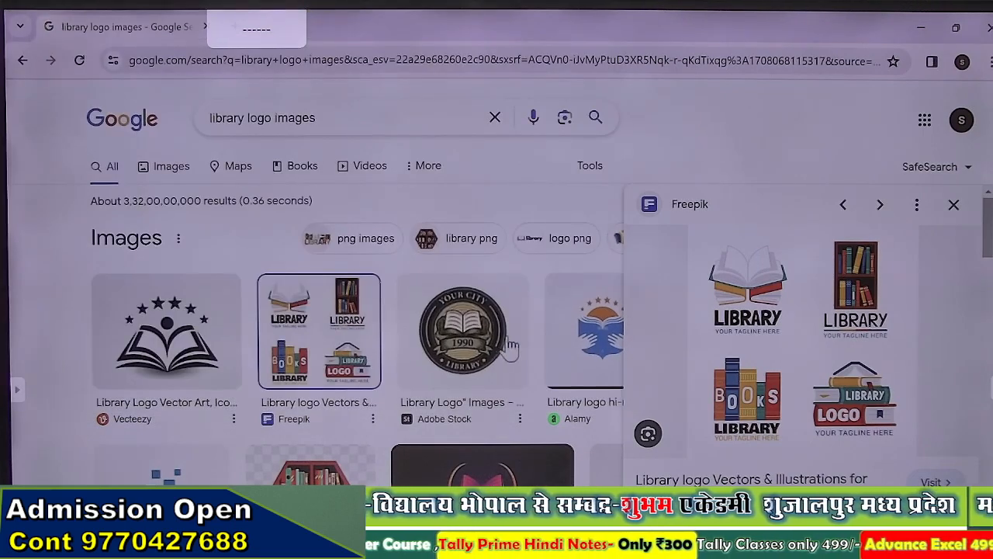
{"action": "scroll", "coordinate": [556, 356], "scroll_direction": "down", "scroll_amount": 3}
{"action": "scroll", "coordinate": [583, 324], "scroll_direction": "up", "scroll_amount": 3}
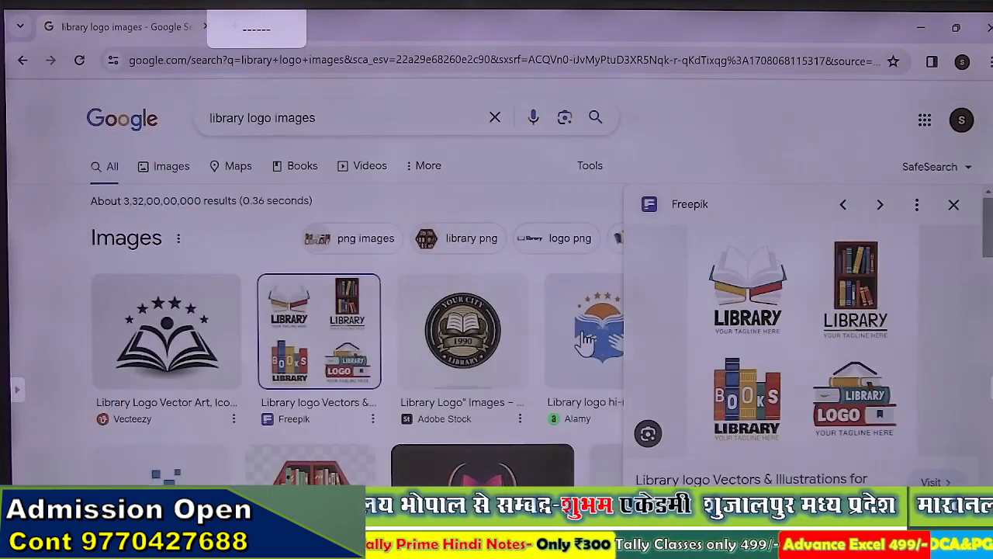
Step: Compare the Alamy and iStock logo previews, then open the Freepik LIBRARY logos collection preview
{"action": "left_click", "coordinate": [586, 325]}
{"action": "right_click", "coordinate": [781, 335]}
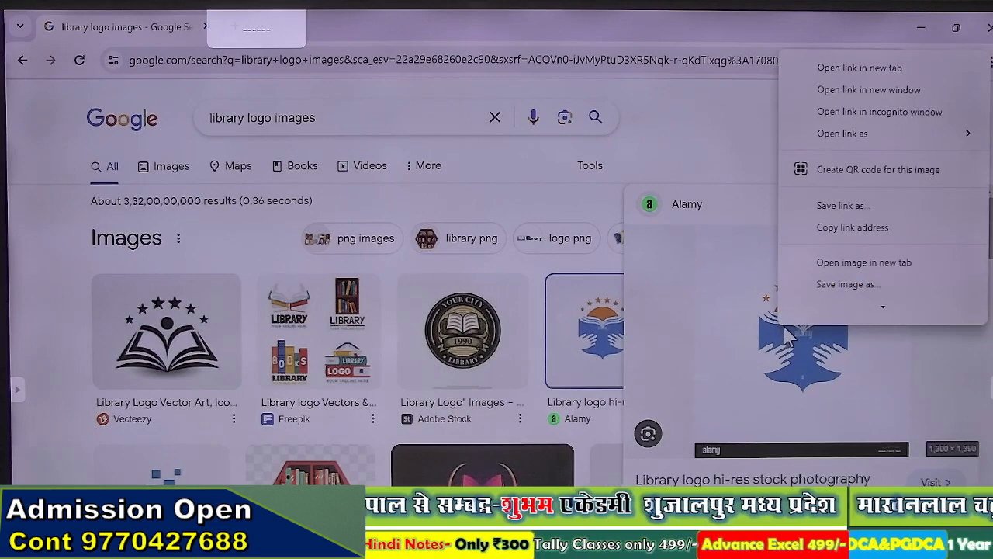
{"action": "scroll", "coordinate": [344, 343], "scroll_direction": "down", "scroll_amount": 3}
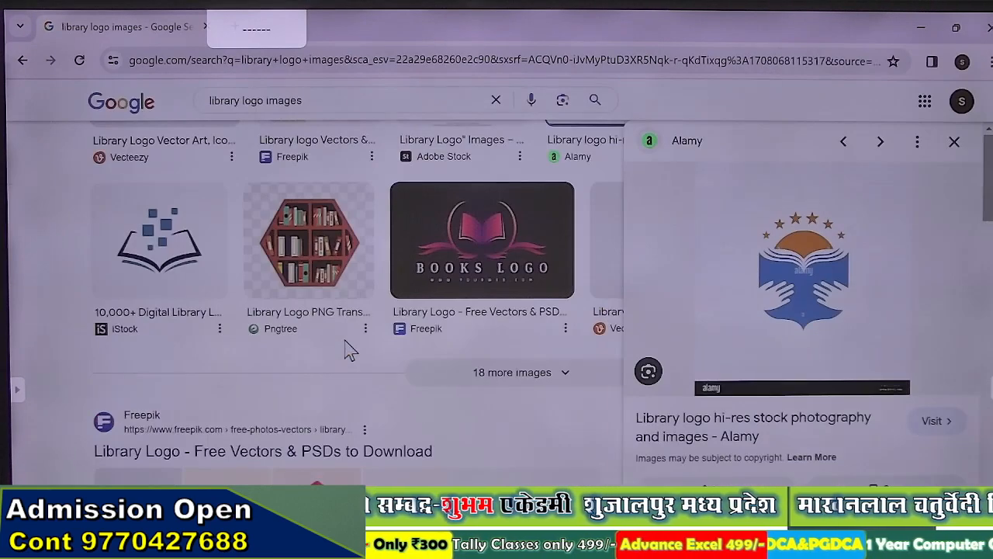
{"action": "left_click", "coordinate": [192, 283]}
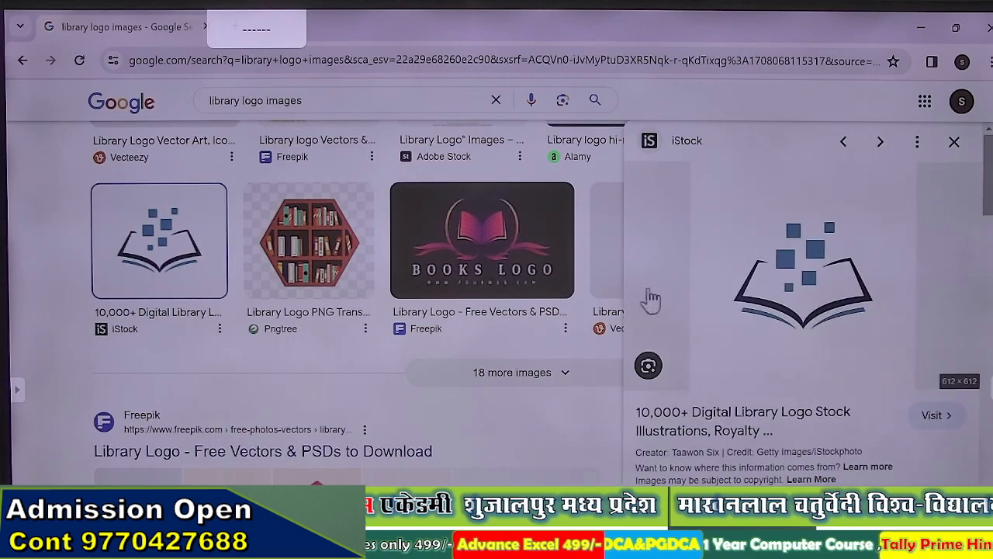
{"action": "right_click", "coordinate": [747, 288]}
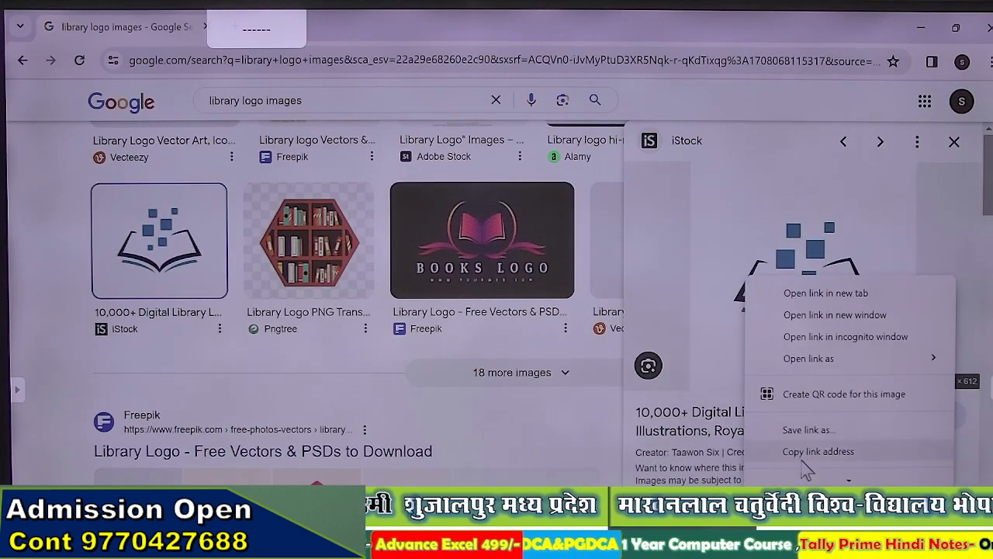
{"action": "scroll", "coordinate": [815, 415], "scroll_direction": "down", "scroll_amount": 3}
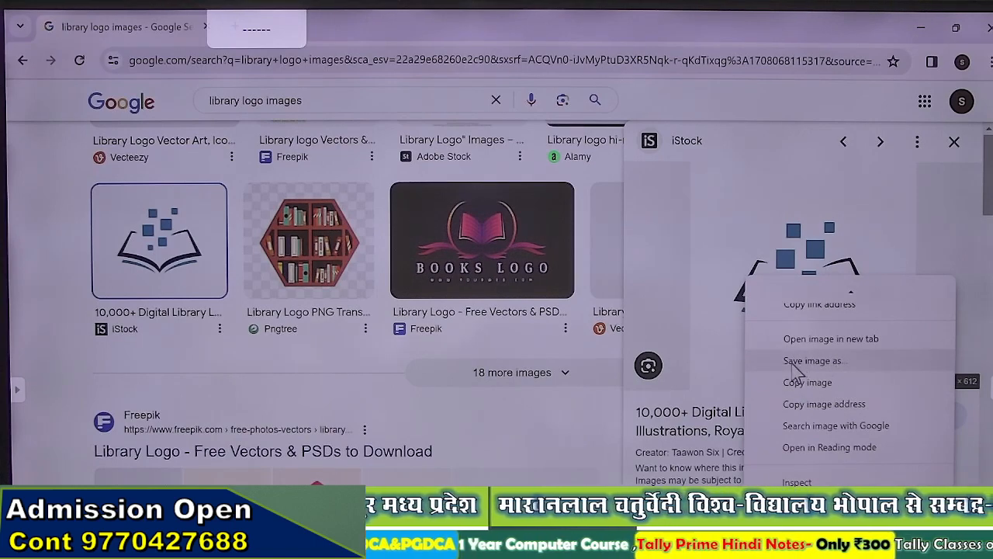
{"action": "scroll", "coordinate": [795, 371], "scroll_direction": "up", "scroll_amount": 2}
{"action": "scroll", "coordinate": [402, 332], "scroll_direction": "up", "scroll_amount": 3}
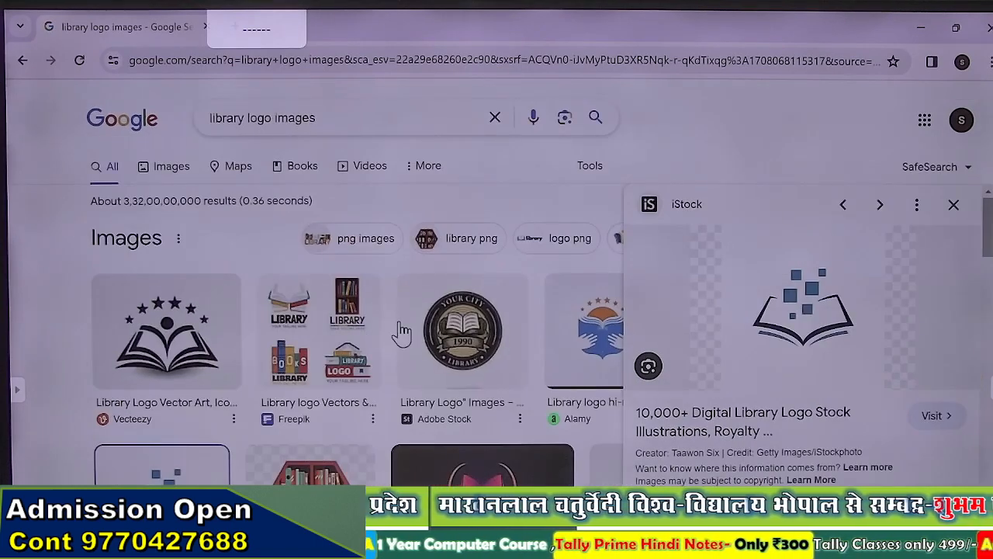
{"action": "left_click", "coordinate": [326, 330]}
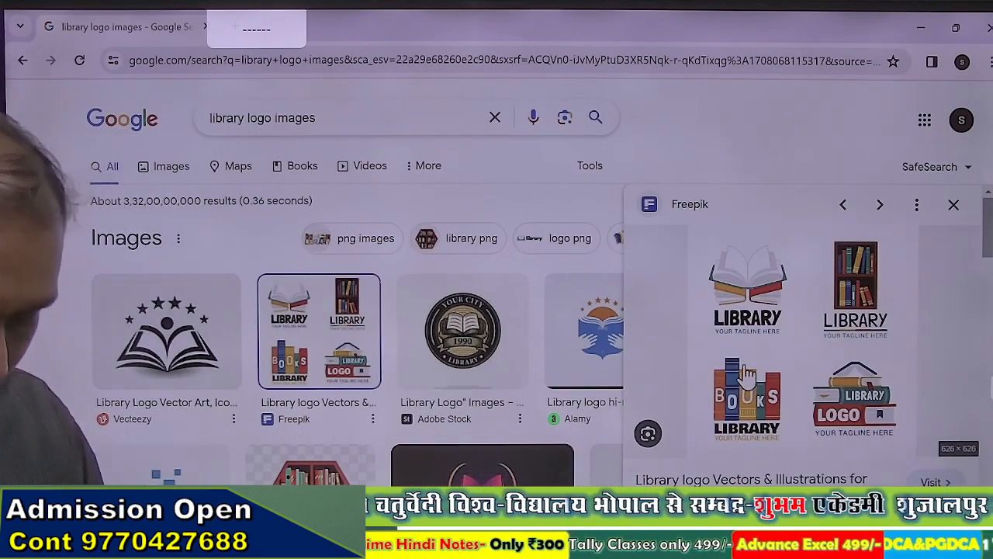
Step: Snip the Chrome window showing the logos, then launch Paint from Start search
{"action": "key", "text": "super+shift+s"}
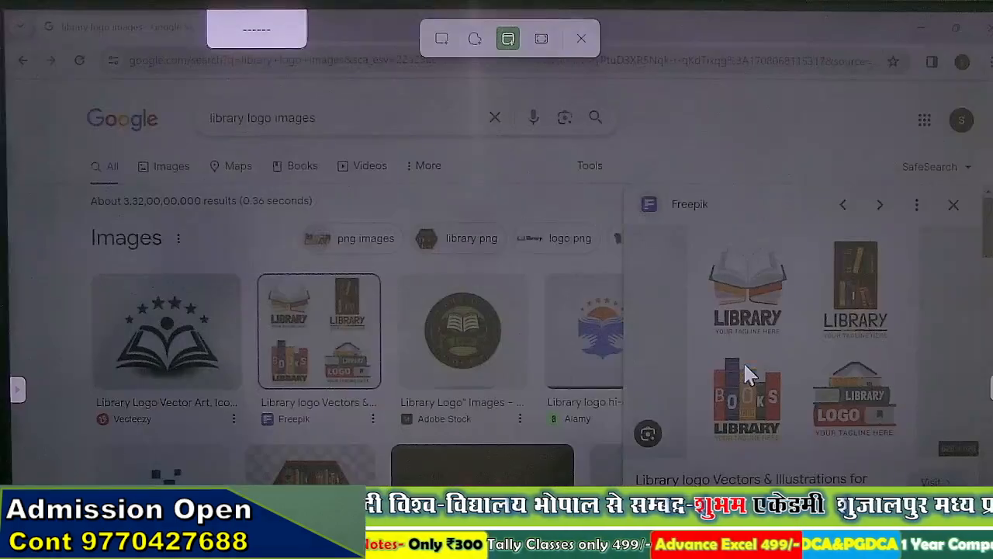
{"action": "left_click", "coordinate": [743, 374]}
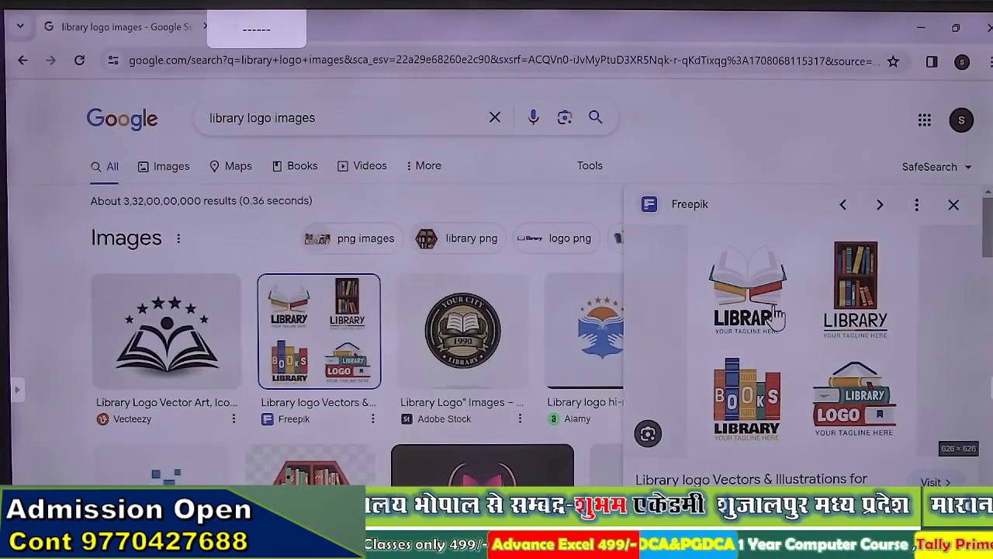
{"action": "key", "text": "super"}
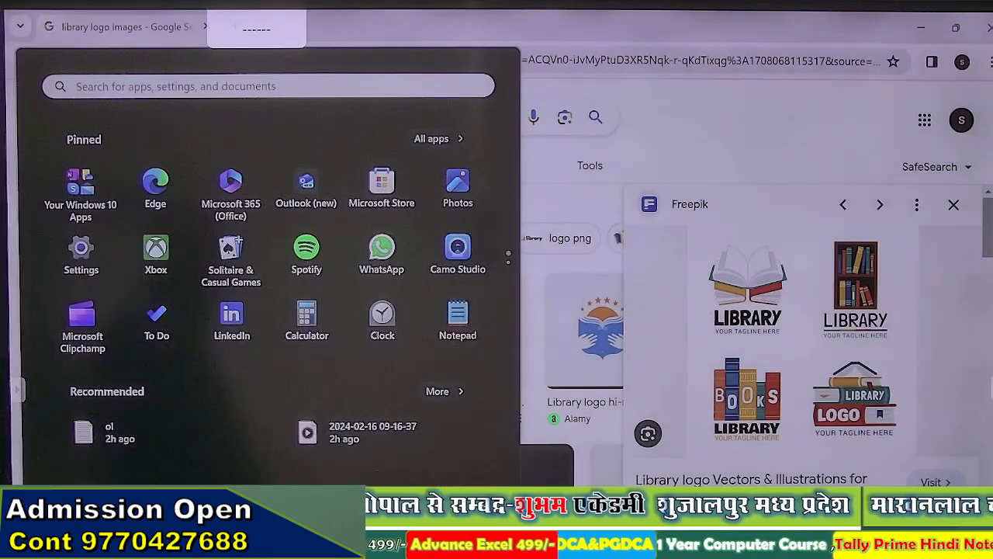
{"action": "type", "text": "pi"}
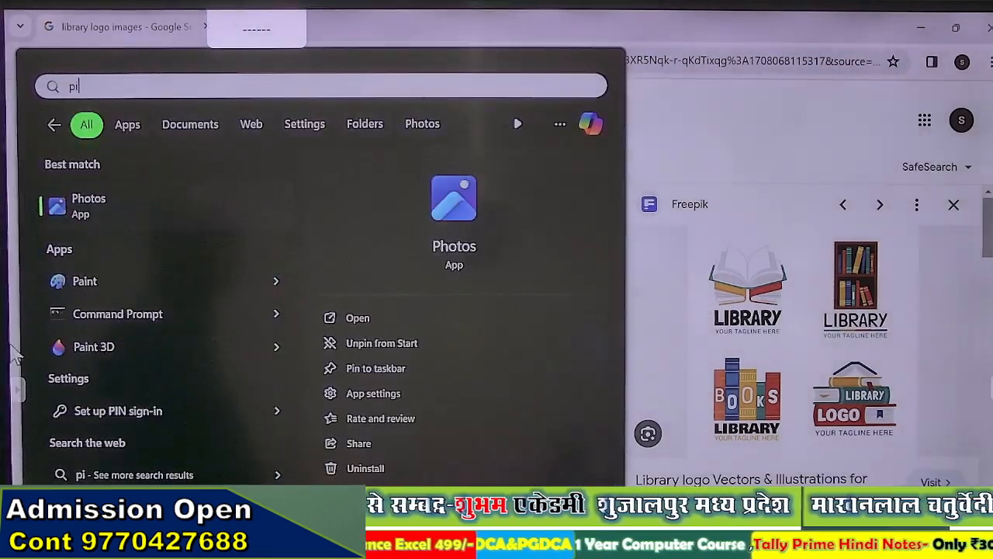
{"action": "left_click", "coordinate": [85, 281]}
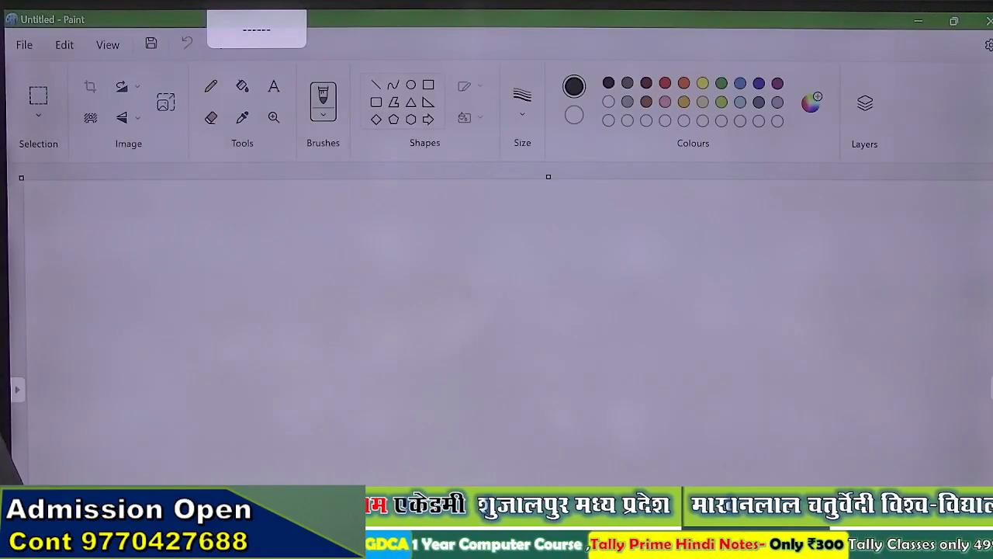
Step: Paste the screenshot into Paint and cut out the open-book LIBRARY logo
{"action": "key", "text": "ctrl+v"}
{"action": "scroll", "coordinate": [112, 330], "scroll_direction": "down", "scroll_amount": 2}
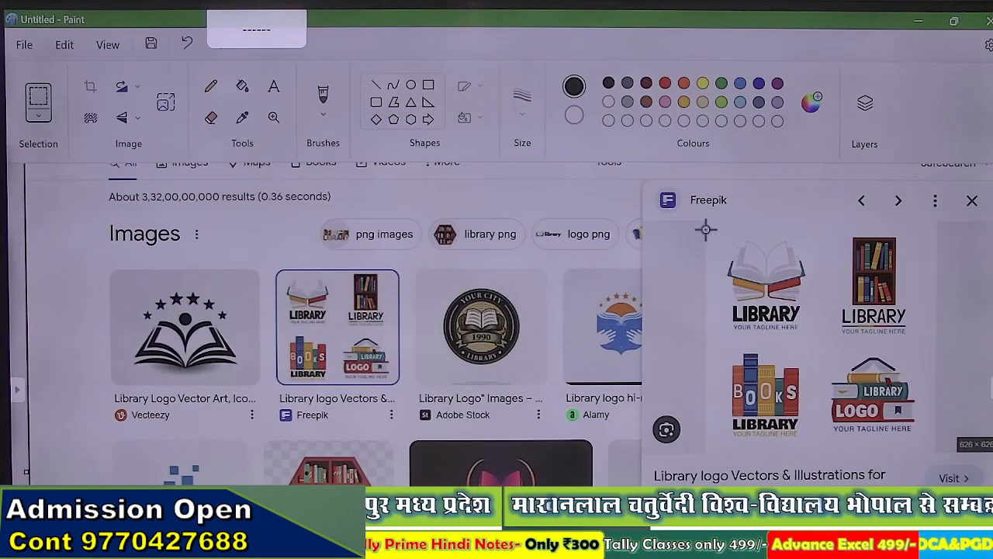
{"action": "mouse_move", "coordinate": [754, 276]}
{"action": "left_mouse_down"}
{"action": "mouse_move", "coordinate": [806, 328]}
{"action": "mouse_move", "coordinate": [811, 320]}
{"action": "left_mouse_up"}
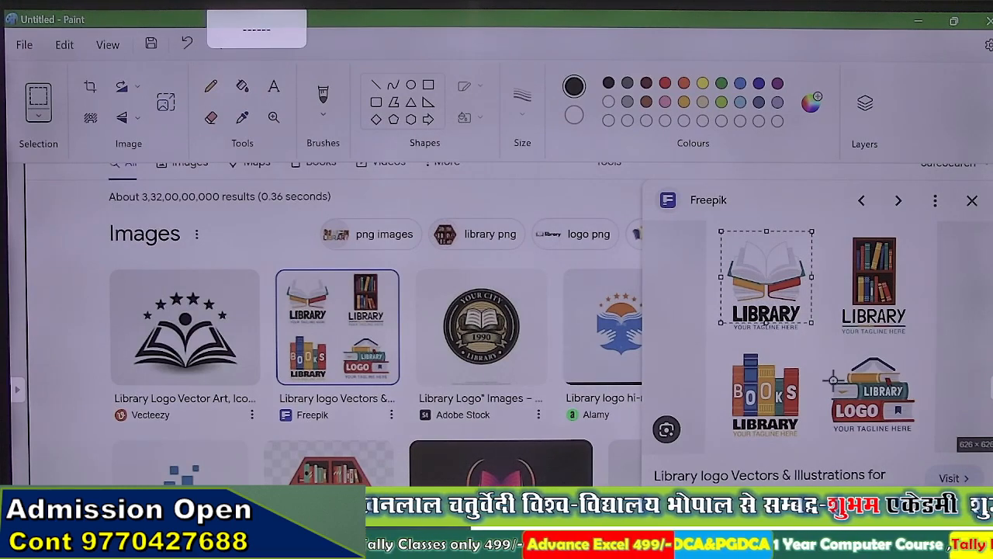
{"action": "key", "text": "Delete"}
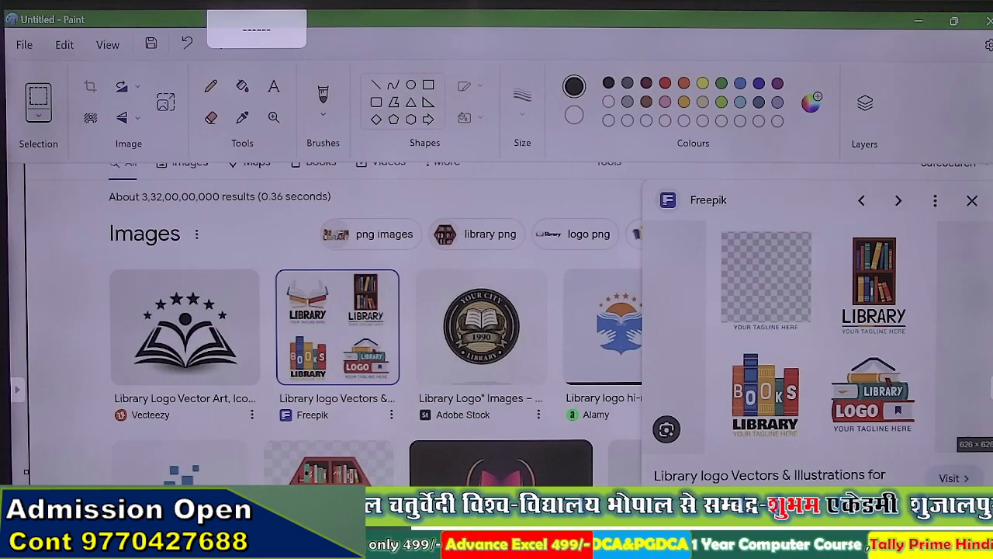
{"action": "left_click", "coordinate": [419, 545]}
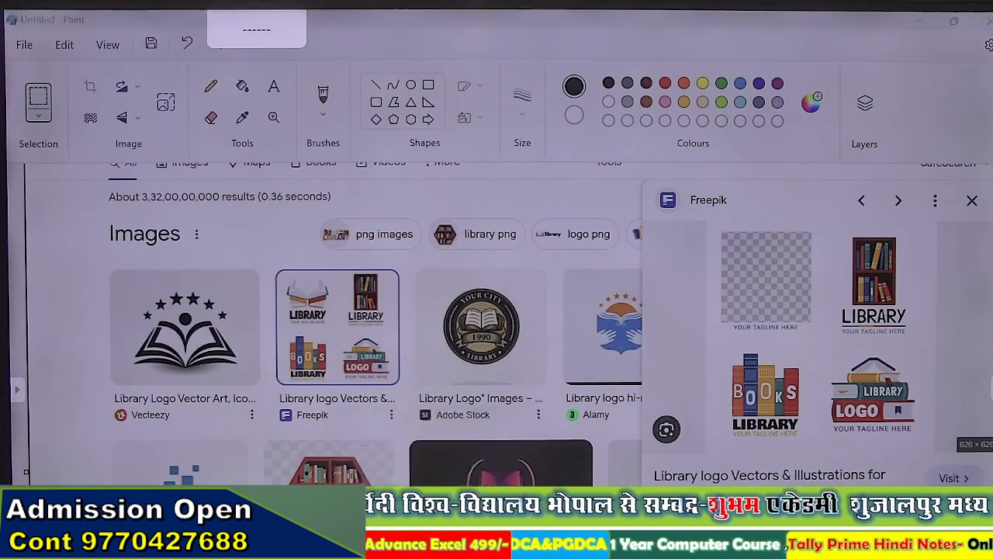
Step: Paste the logo at B5, apply the Rotated White picture style and enlarge it to 4.72 cm
{"action": "key", "text": "ctrl+v"}
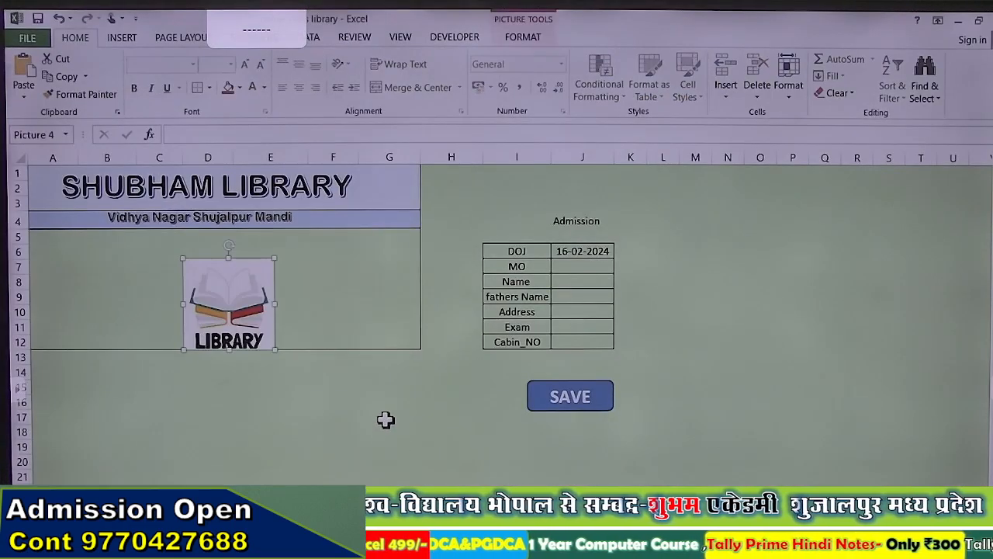
{"action": "left_click_drag", "start_coordinate": [244, 286], "coordinate": [162, 272]}
{"action": "double_click", "coordinate": [161, 271]}
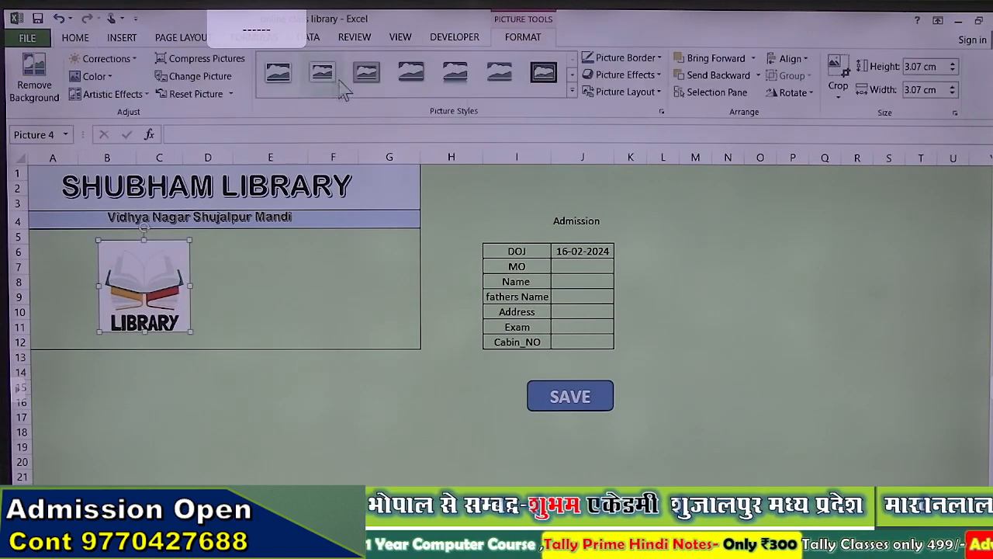
{"action": "left_click", "coordinate": [572, 91]}
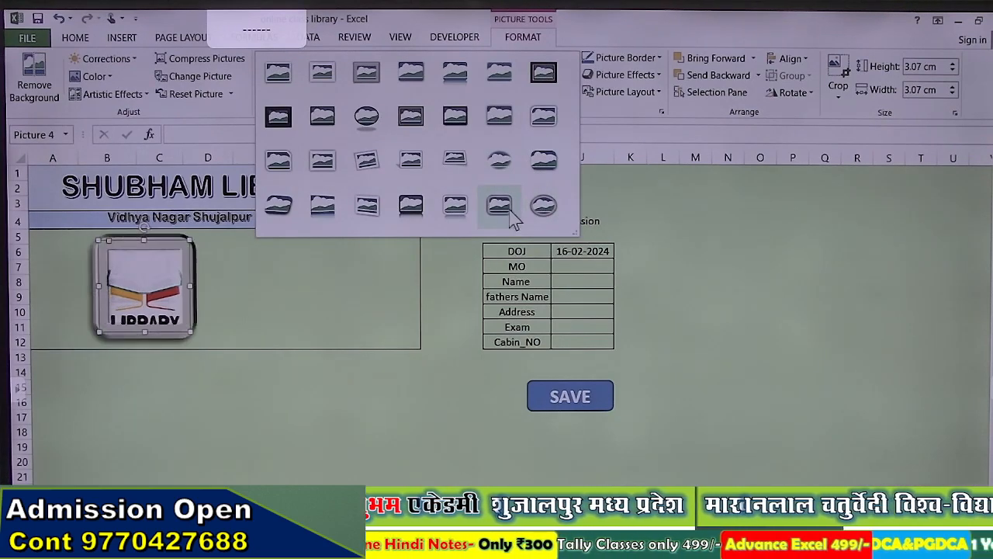
{"action": "left_click", "coordinate": [378, 167]}
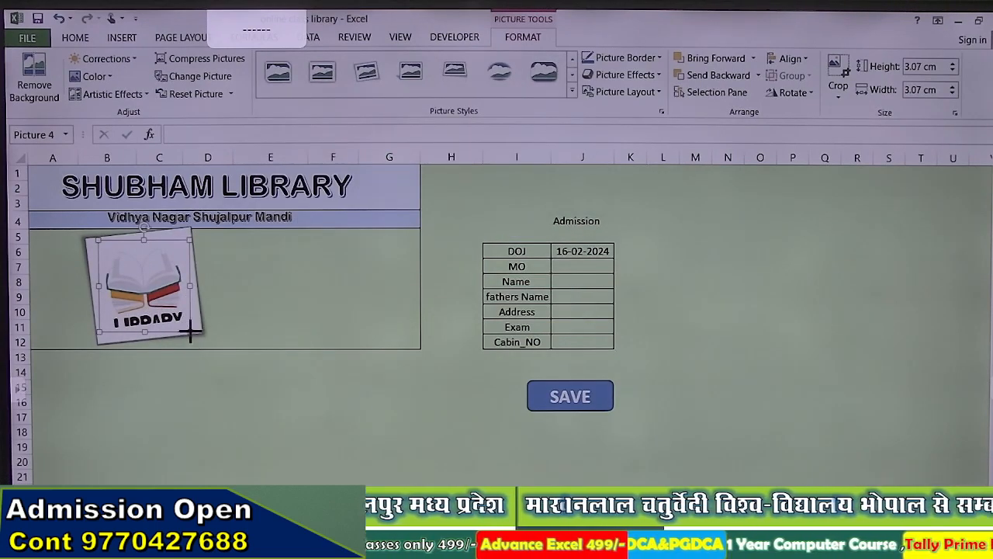
{"action": "left_click_drag", "start_coordinate": [190, 332], "coordinate": [240, 371]}
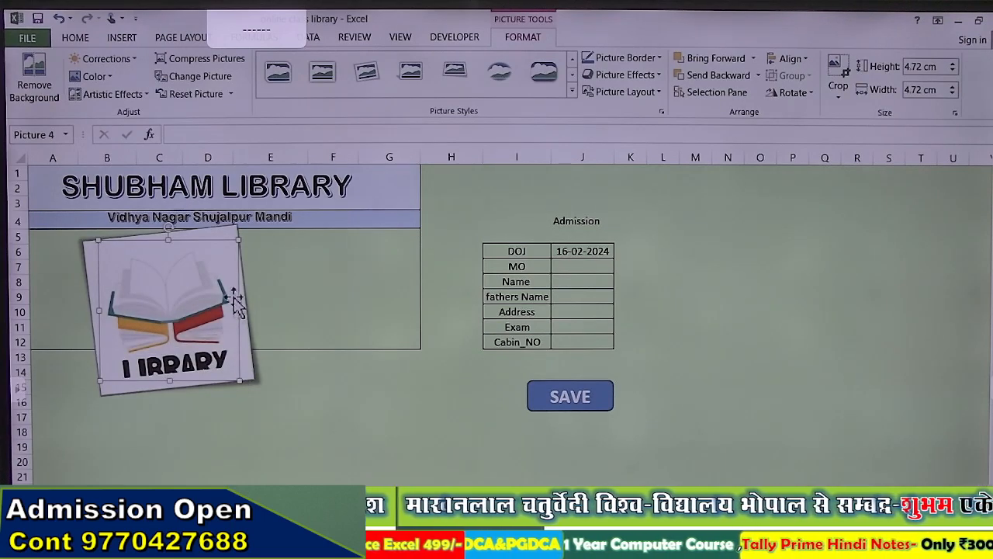
{"action": "left_click", "coordinate": [303, 327]}
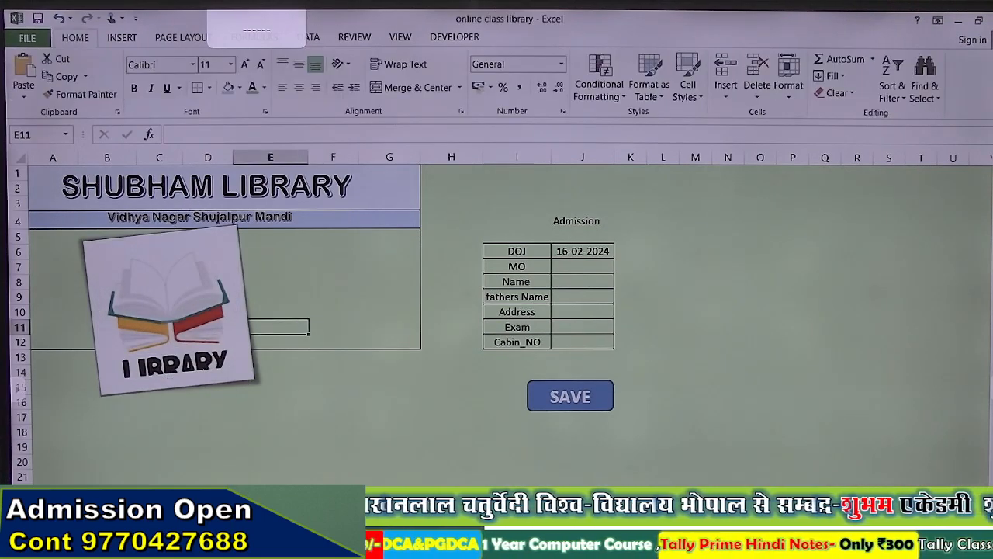
{"action": "left_click", "coordinate": [426, 545]}
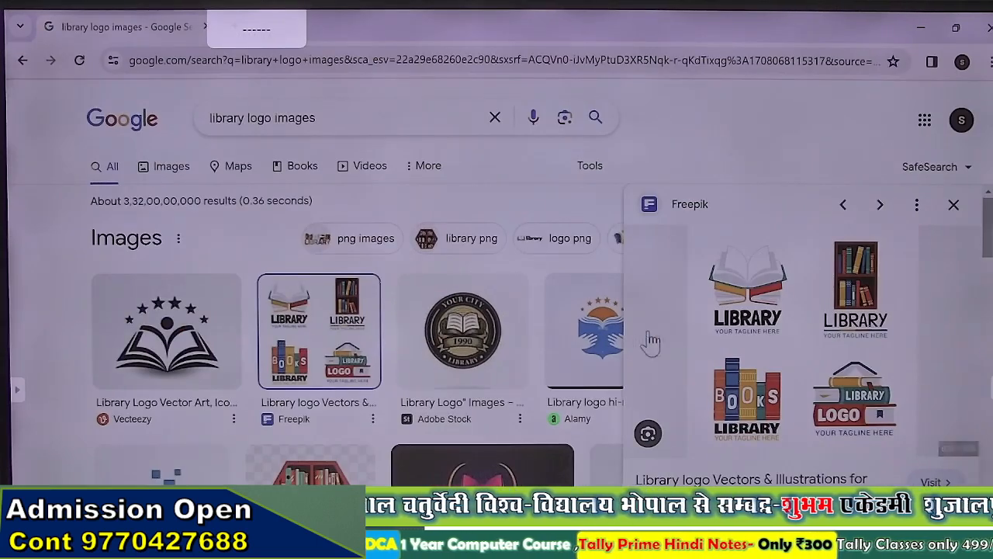
Step: Look at the Alamy logo preview, then open the iStock digital library logo preview
{"action": "scroll", "coordinate": [466, 345], "scroll_direction": "down", "scroll_amount": 3}
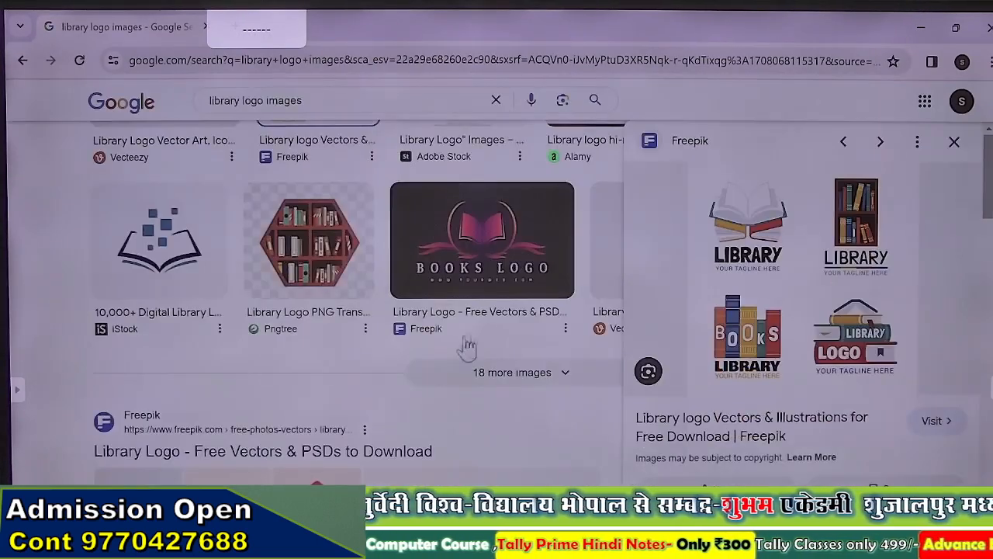
{"action": "scroll", "coordinate": [490, 322], "scroll_direction": "up", "scroll_amount": 3}
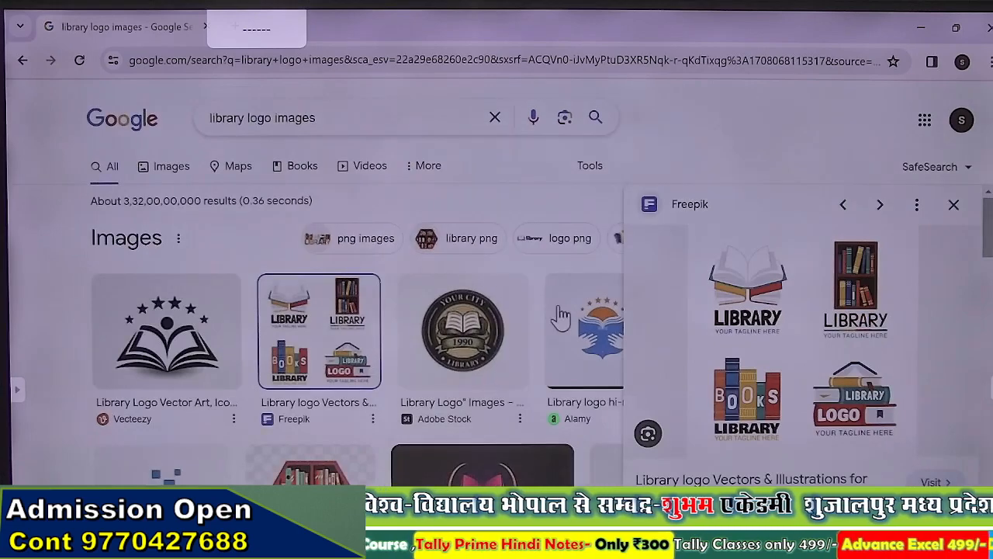
{"action": "left_click", "coordinate": [562, 317]}
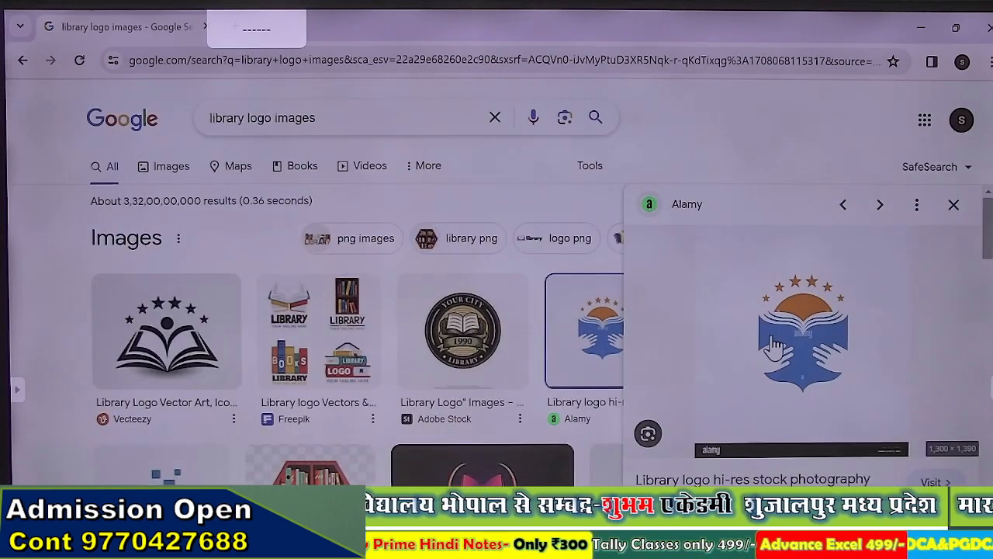
{"action": "scroll", "coordinate": [341, 361], "scroll_direction": "down", "scroll_amount": 3}
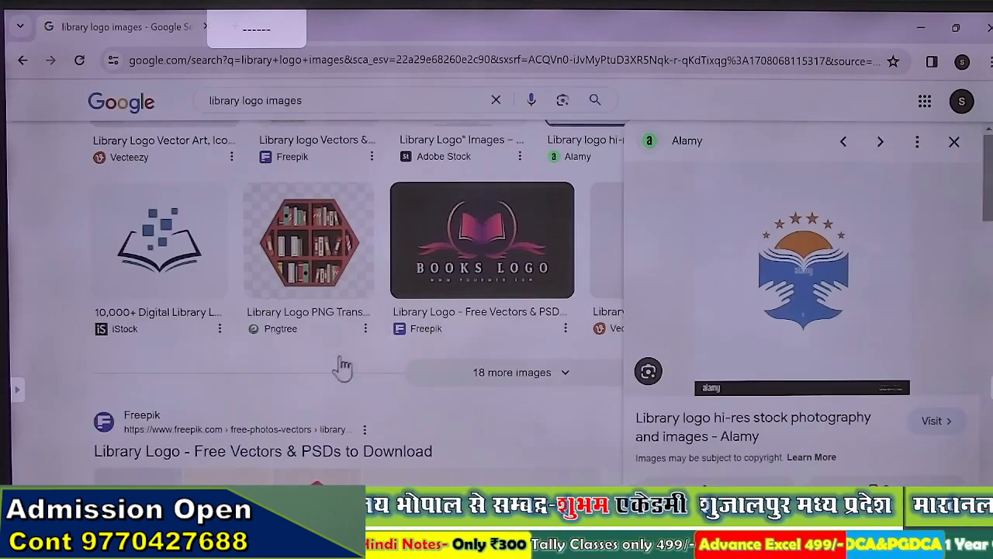
{"action": "left_click", "coordinate": [159, 240]}
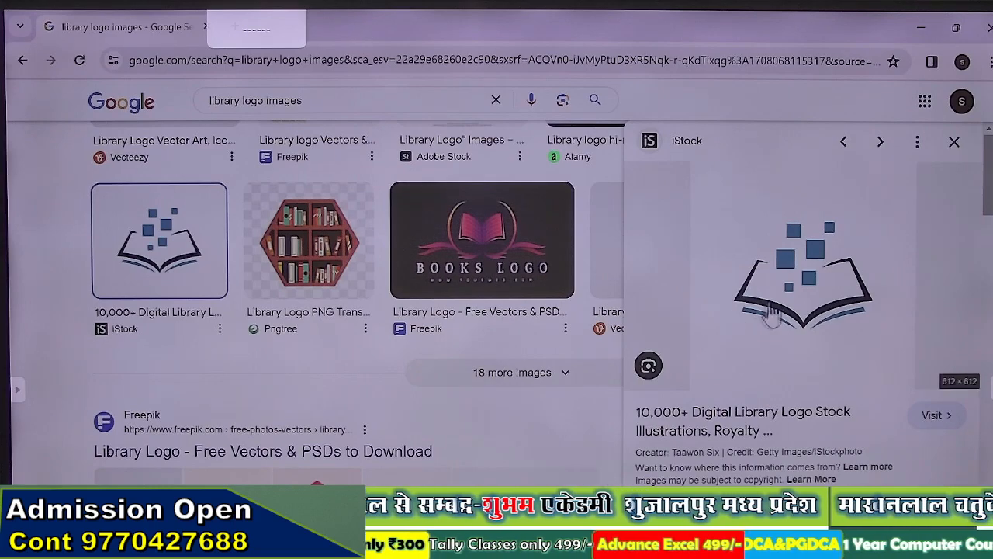
{"action": "right_click", "coordinate": [799, 284]}
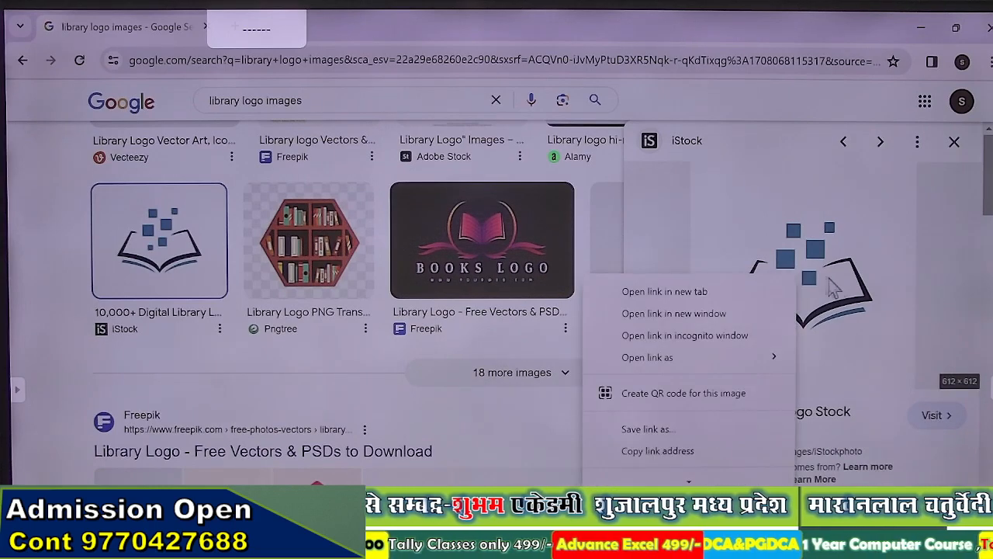
{"action": "left_click", "coordinate": [695, 469]}
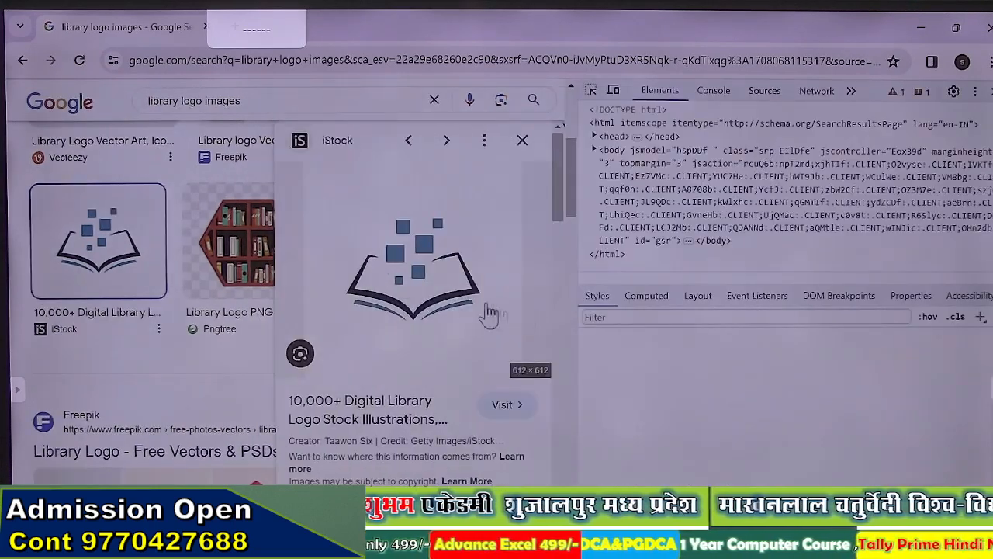
{"action": "right_click", "coordinate": [417, 297]}
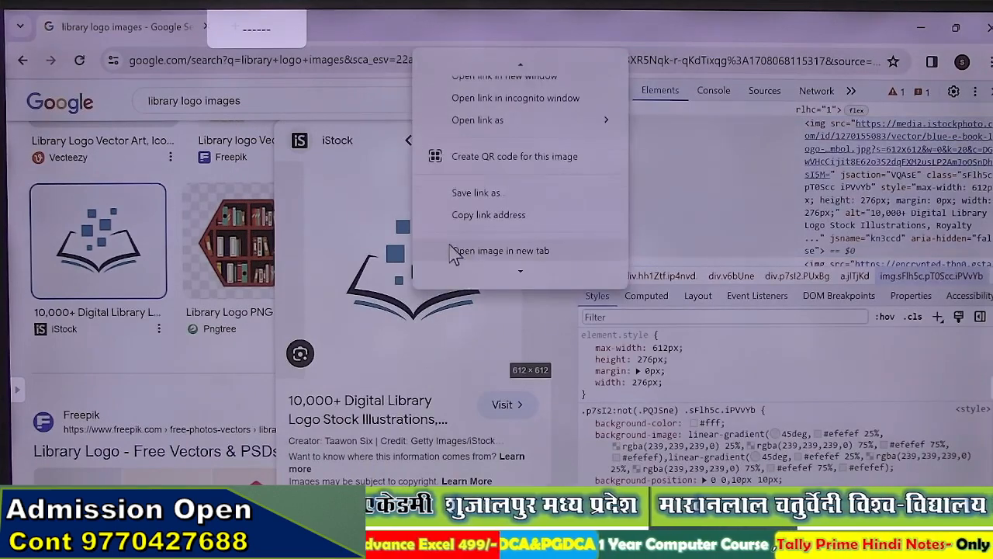
{"action": "mouse_move", "coordinate": [515, 273]}
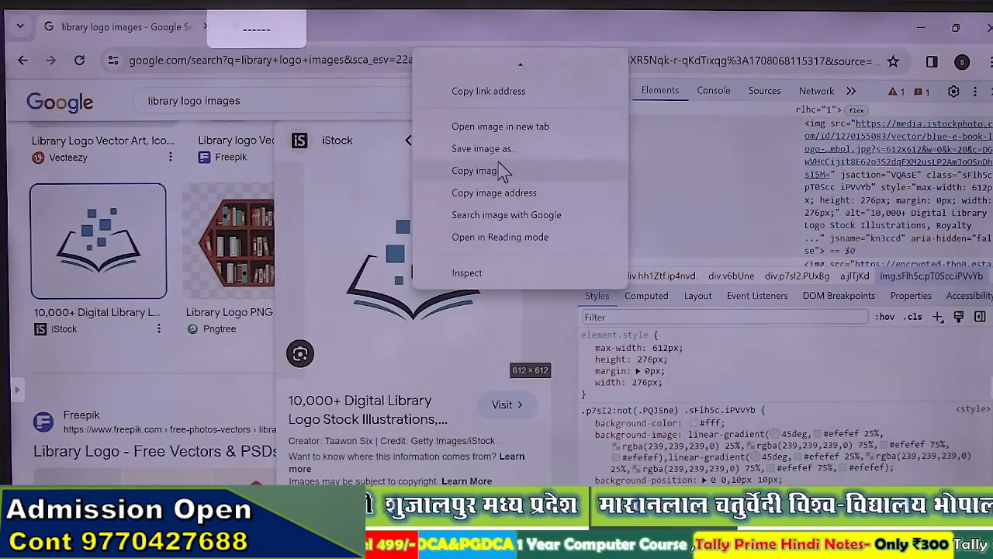
{"action": "left_click", "coordinate": [497, 149]}
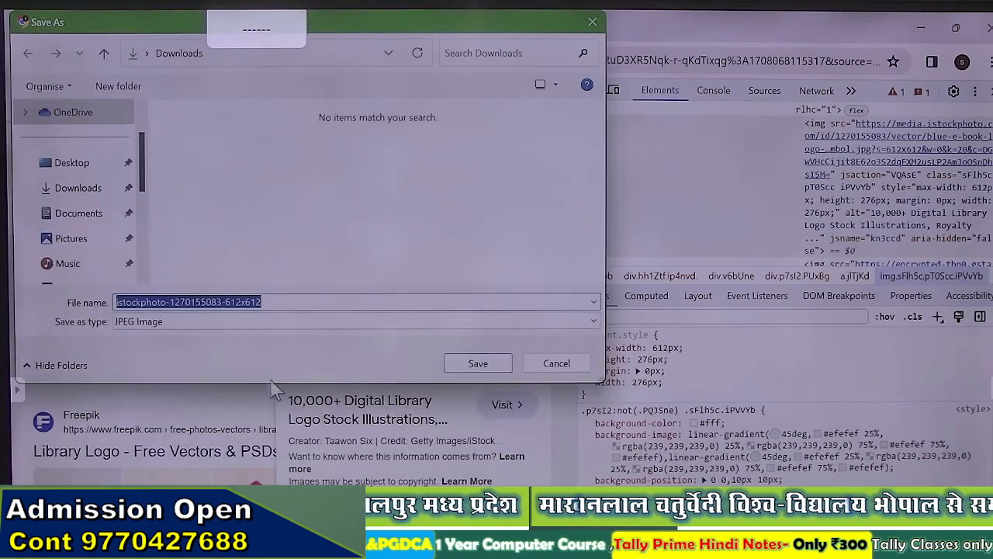
{"action": "left_click", "coordinate": [481, 364]}
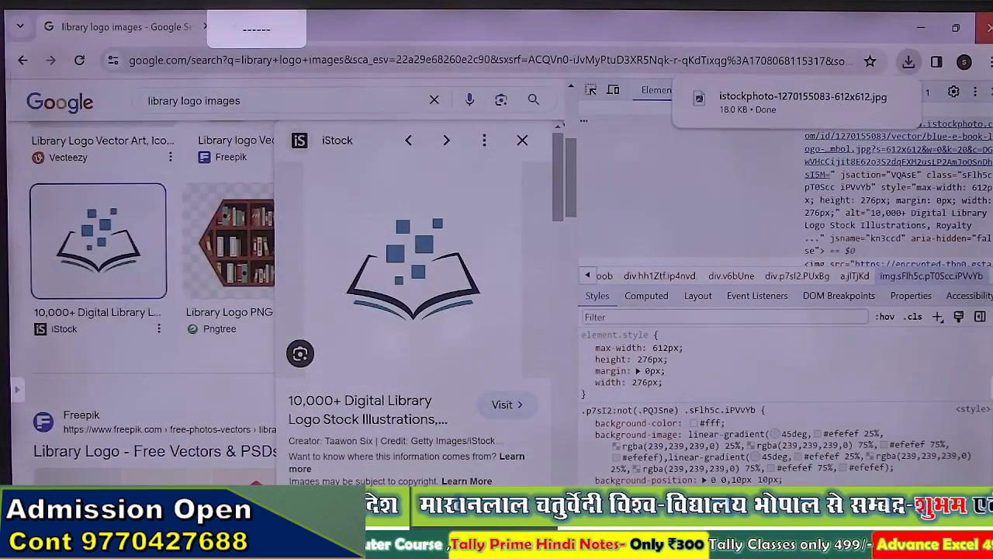
{"action": "key", "text": "alt+Tab"}
{"action": "left_click", "coordinate": [204, 298]}
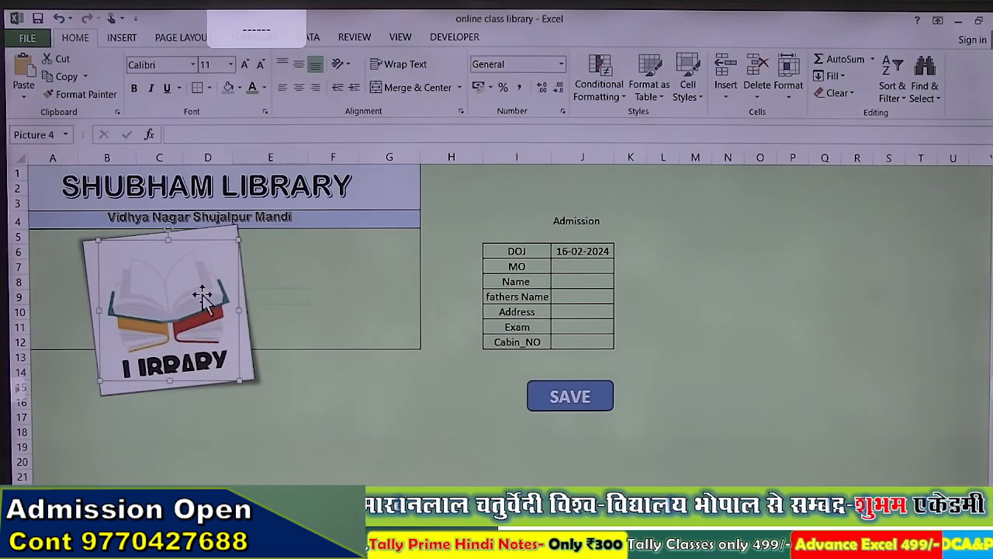
Step: Delete the old tilted LIBRARY logo and insert the downloaded istockphoto book image from Downloads
{"action": "key", "text": "Delete"}
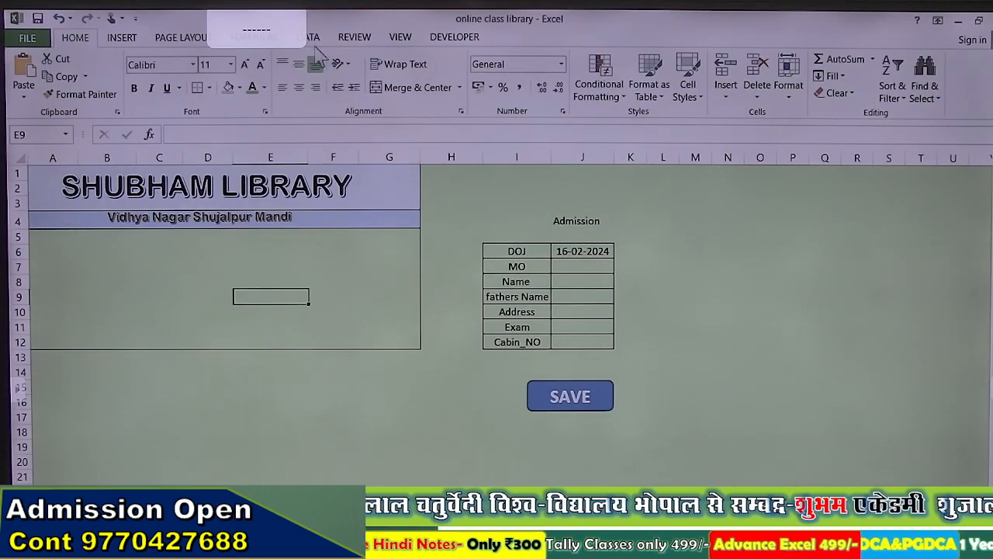
{"action": "left_click", "coordinate": [124, 37]}
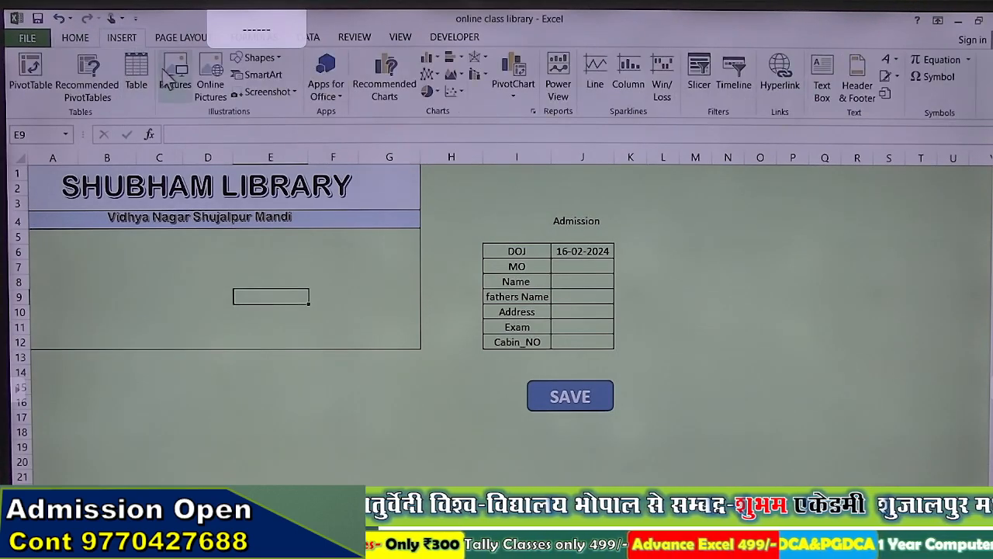
{"action": "left_click", "coordinate": [172, 74]}
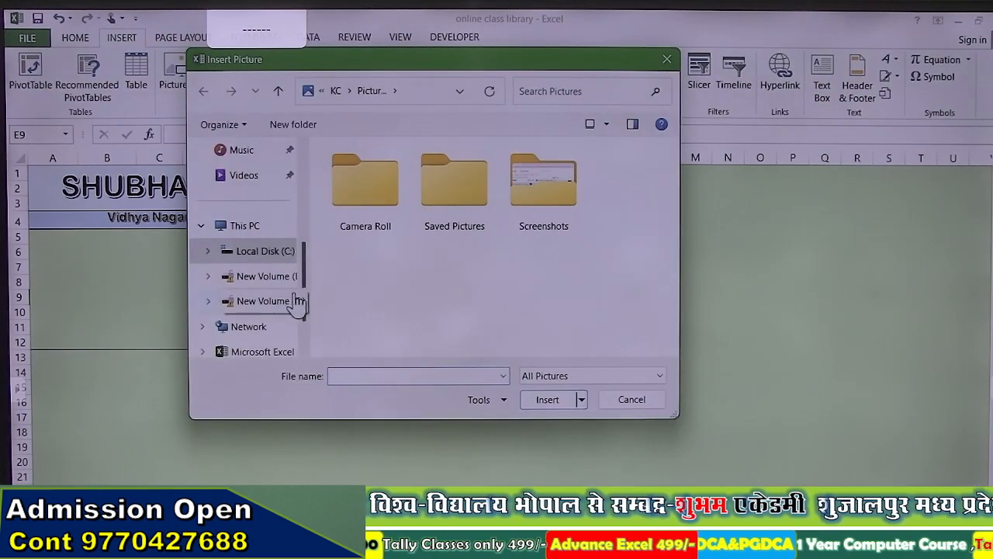
{"action": "scroll", "coordinate": [308, 281], "scroll_direction": "up", "scroll_amount": 5}
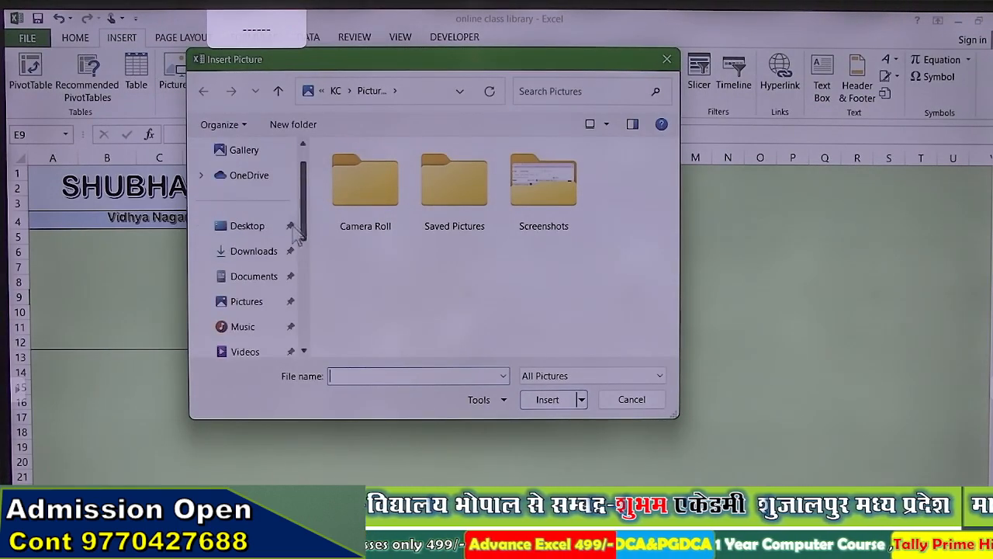
{"action": "left_click", "coordinate": [260, 253]}
{"action": "double_click", "coordinate": [347, 237]}
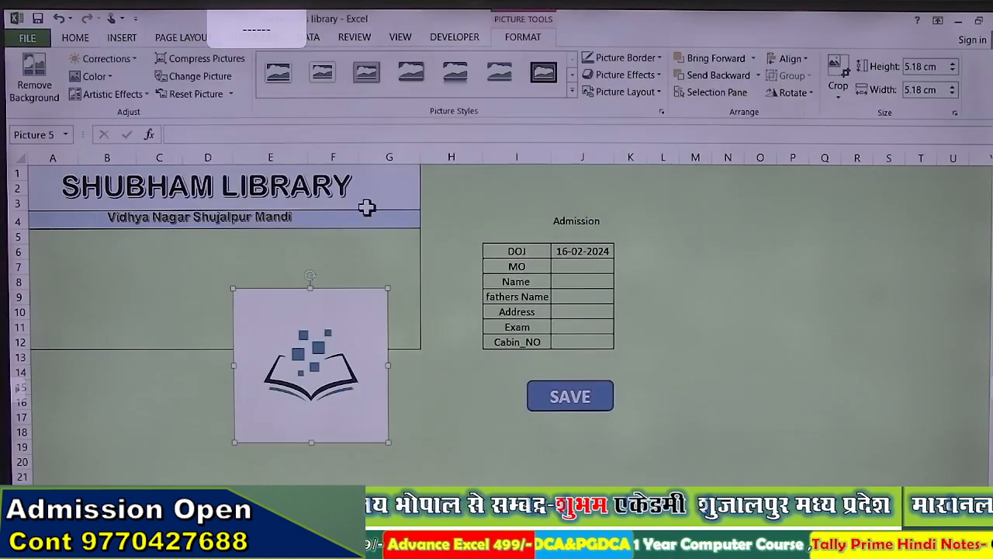
Step: Give the book logo a soft-edged oval picture style and shrink it into the header's left end
{"action": "left_click", "coordinate": [571, 91]}
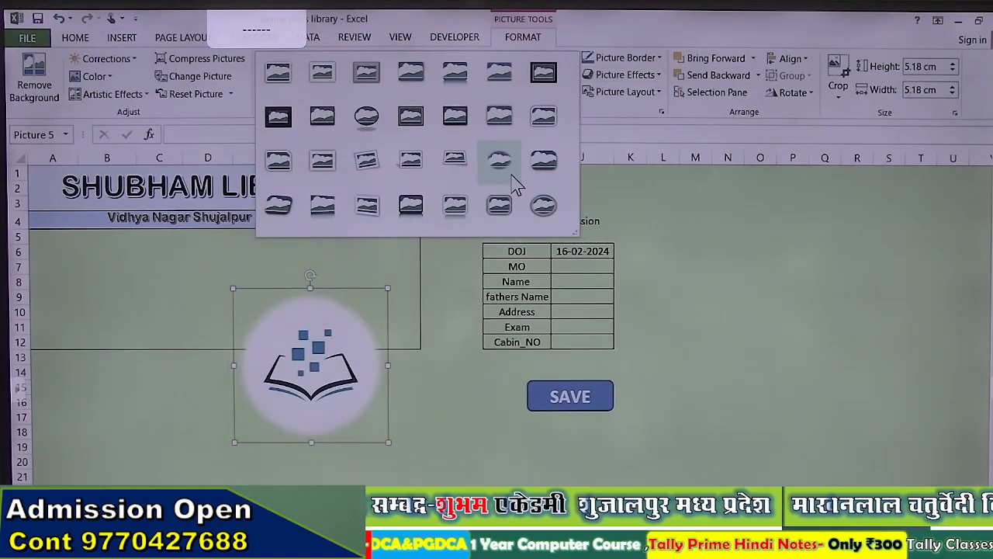
{"action": "left_click", "coordinate": [512, 179]}
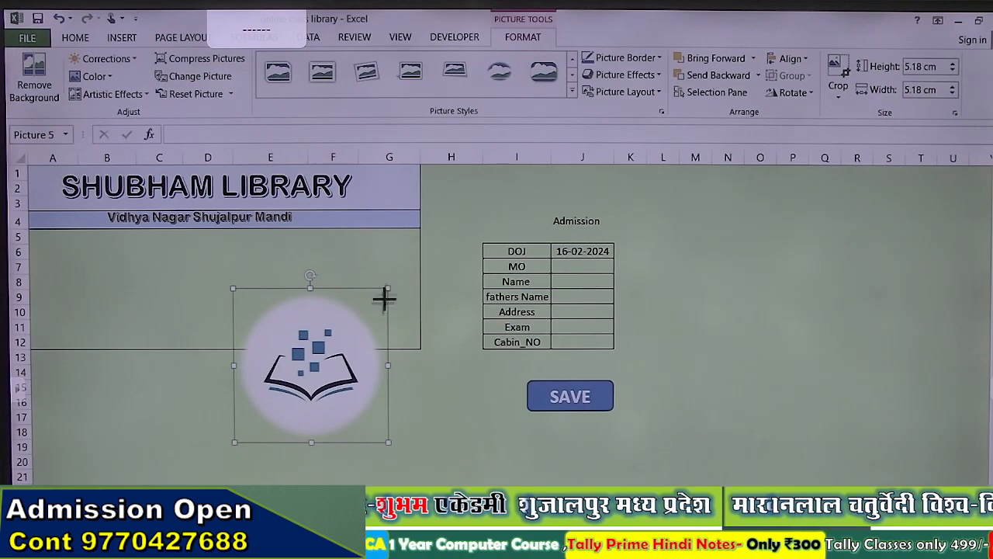
{"action": "left_click_drag", "start_coordinate": [384, 297], "coordinate": [87, 224]}
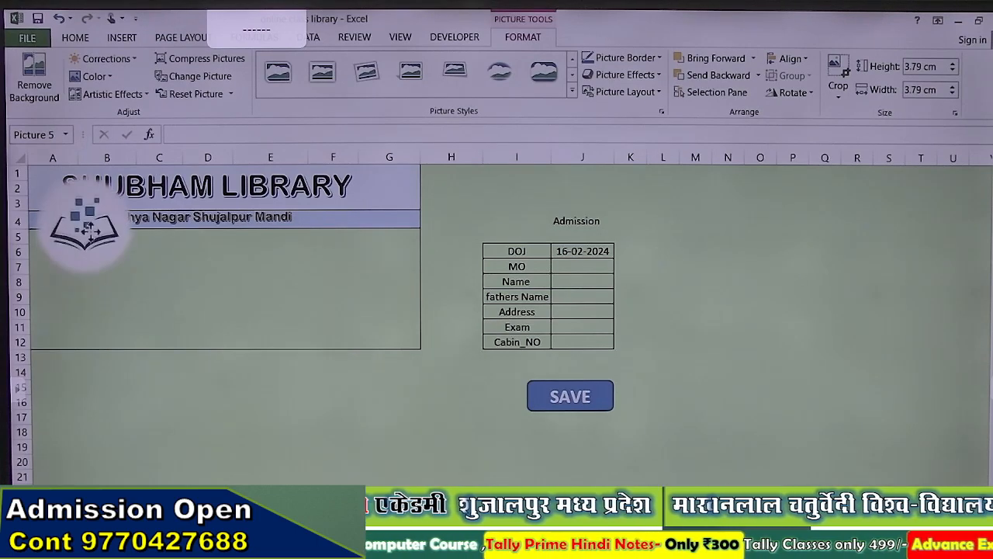
Step: Shift the SHUBHAM LIBRARY title and address subtitle right, and shrink the logo to 2.77 cm
{"action": "left_click", "coordinate": [201, 198]}
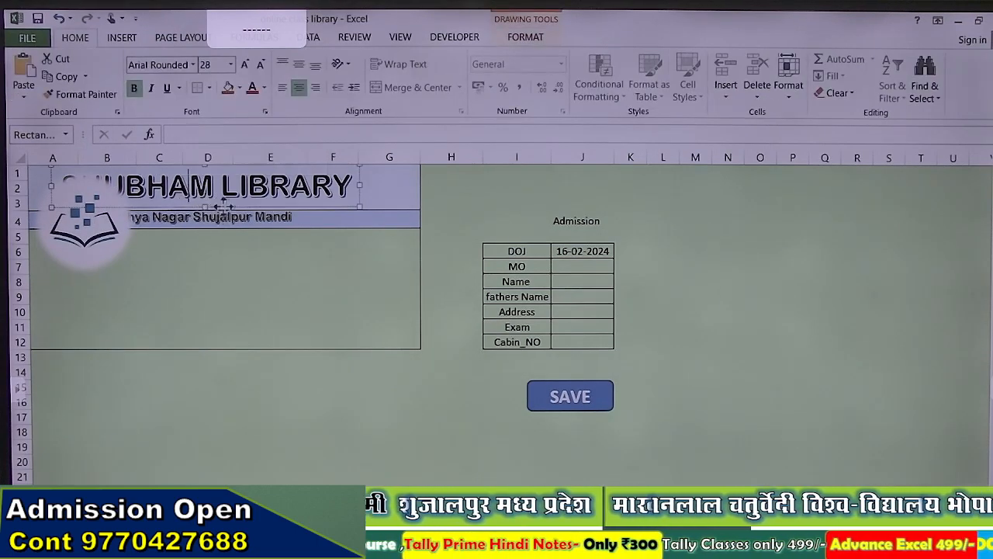
{"action": "left_click_drag", "start_coordinate": [217, 209], "coordinate": [333, 230]}
{"action": "left_click", "coordinate": [263, 219]}
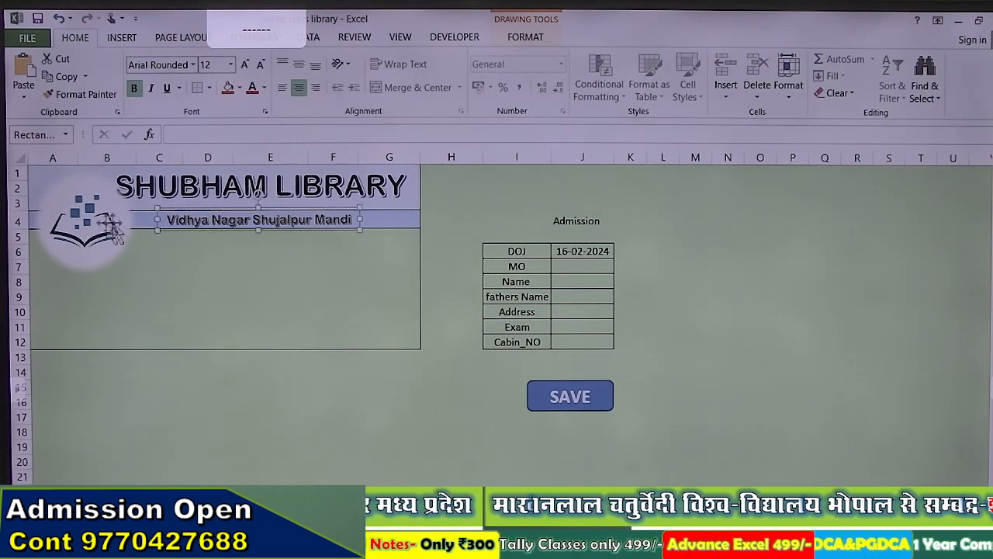
{"action": "left_click", "coordinate": [109, 232]}
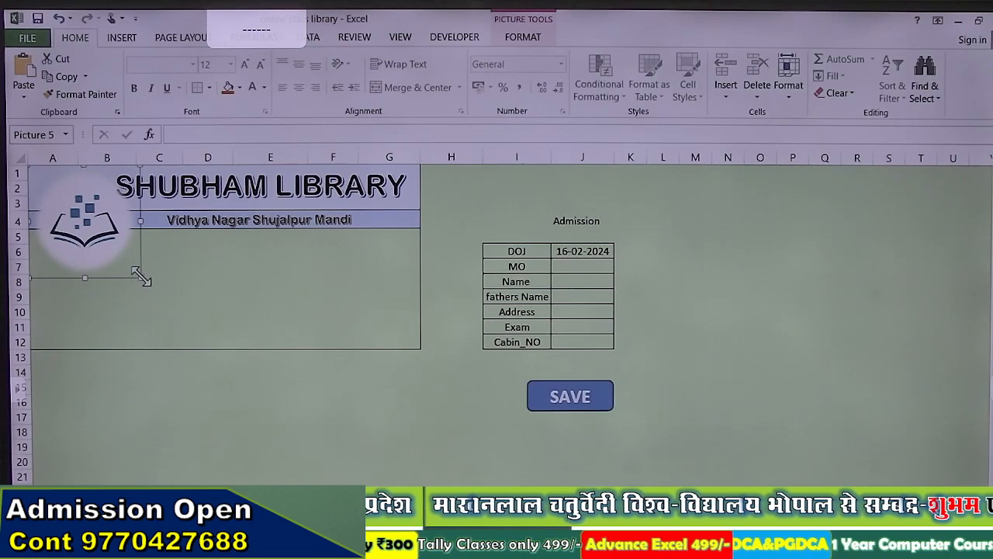
{"action": "left_click_drag", "start_coordinate": [140, 276], "coordinate": [111, 243]}
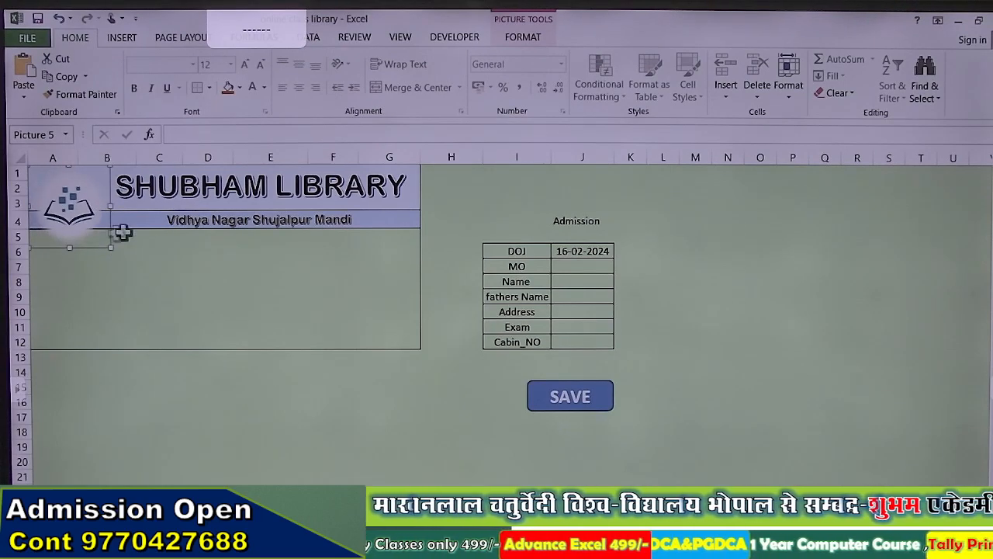
{"action": "double_click", "coordinate": [84, 203]}
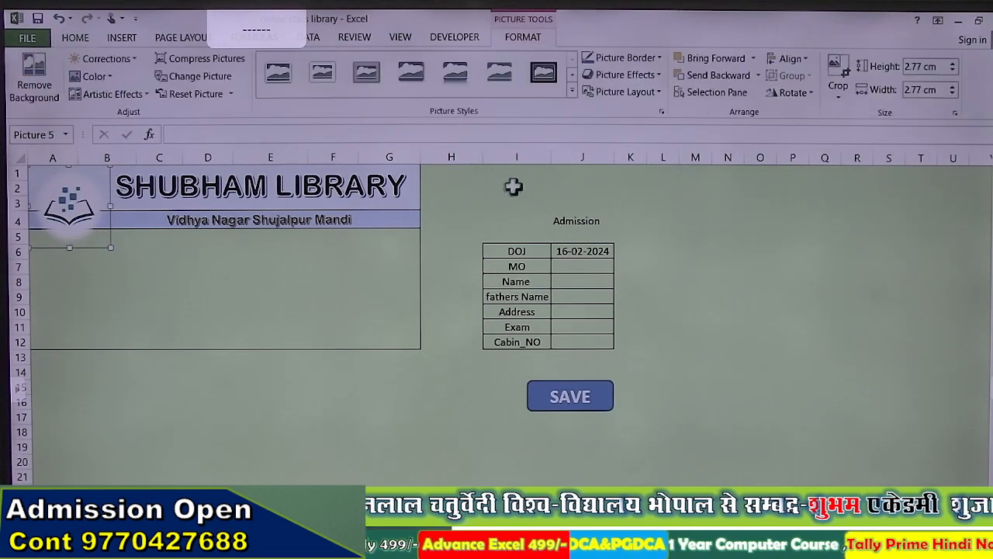
Step: Apply an oval frame picture style to the logo and remove its outline
{"action": "left_click", "coordinate": [572, 91]}
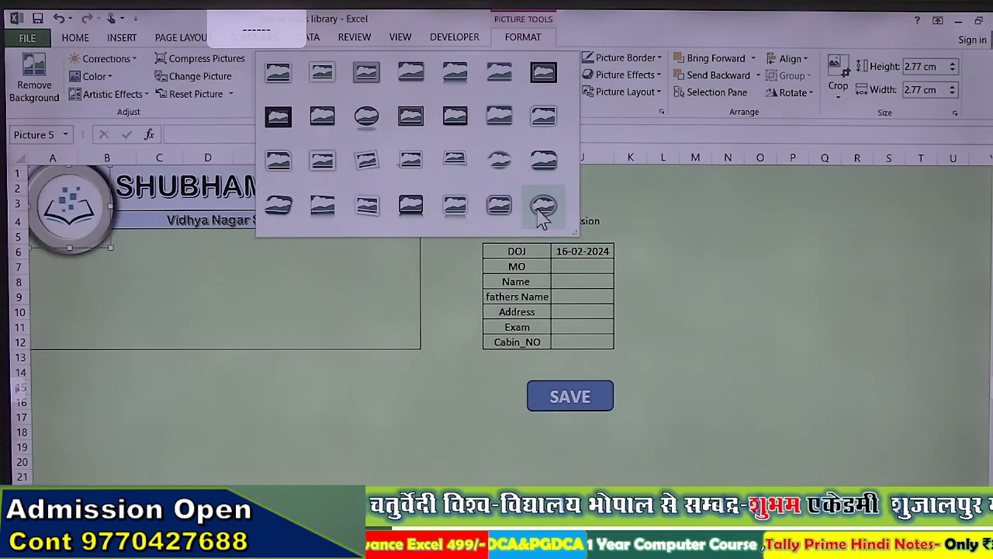
{"action": "left_click", "coordinate": [537, 208]}
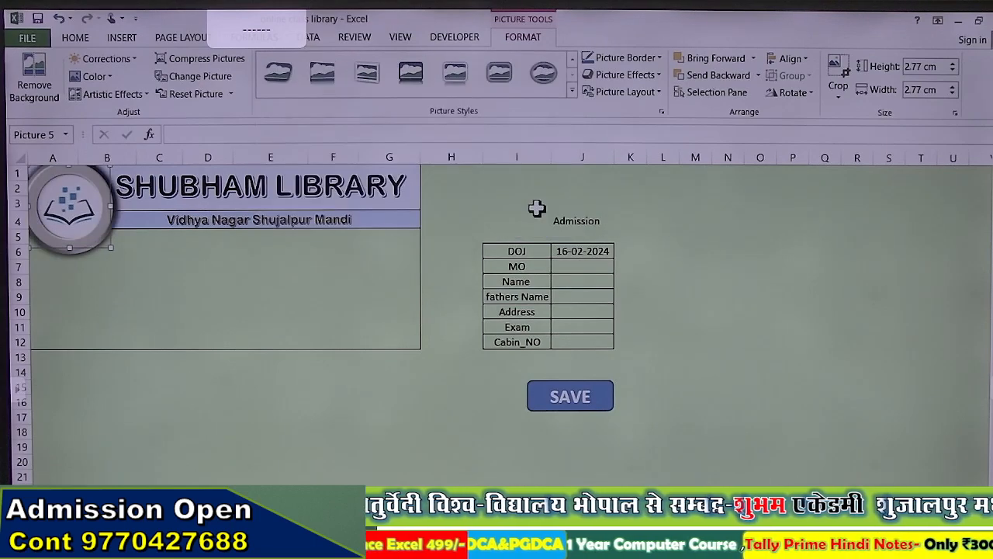
{"action": "left_click", "coordinate": [627, 75]}
{"action": "left_click", "coordinate": [624, 58]}
{"action": "left_click", "coordinate": [625, 58]}
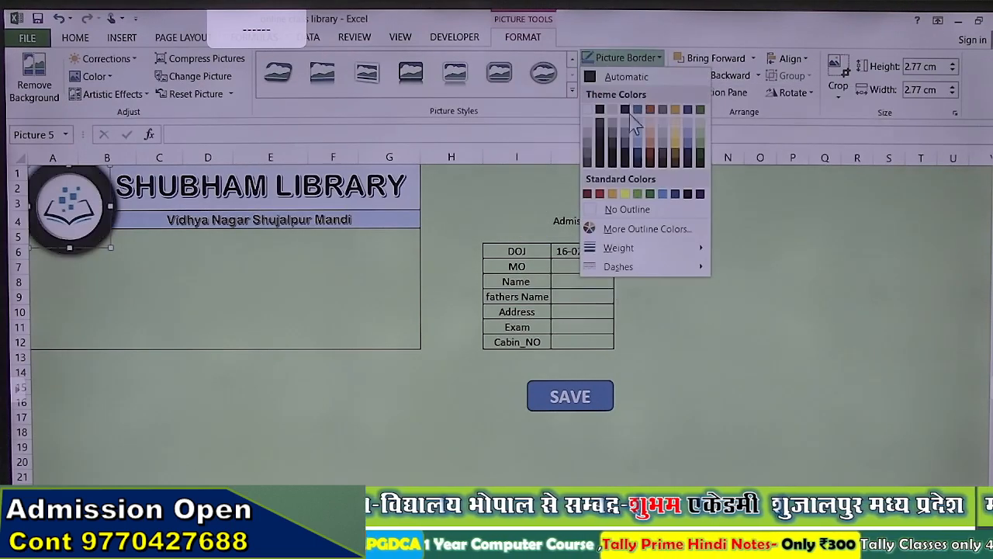
{"action": "left_click", "coordinate": [636, 215]}
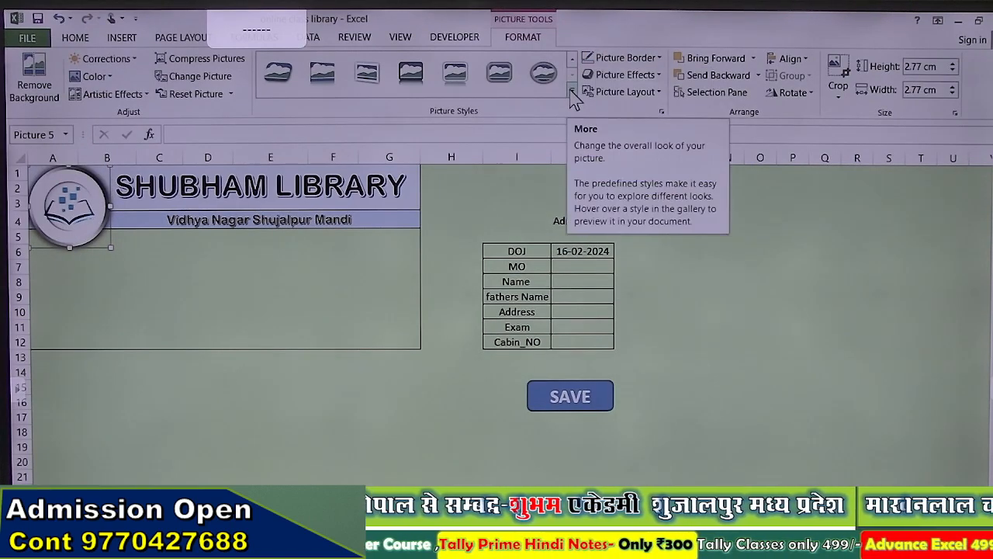
Step: Switch the logo to the black beveled oval style with No Shadow
{"action": "left_click", "coordinate": [571, 94]}
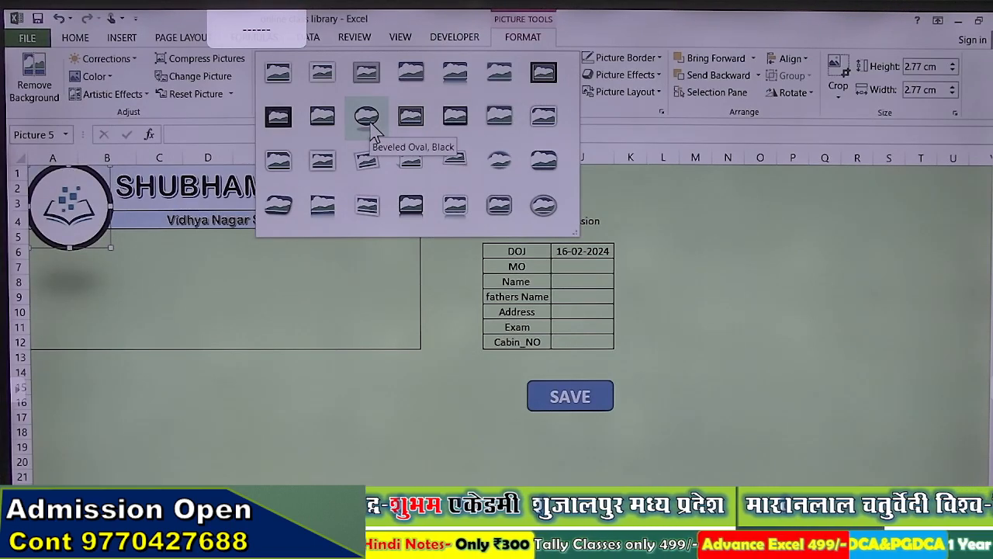
{"action": "left_click", "coordinate": [369, 132]}
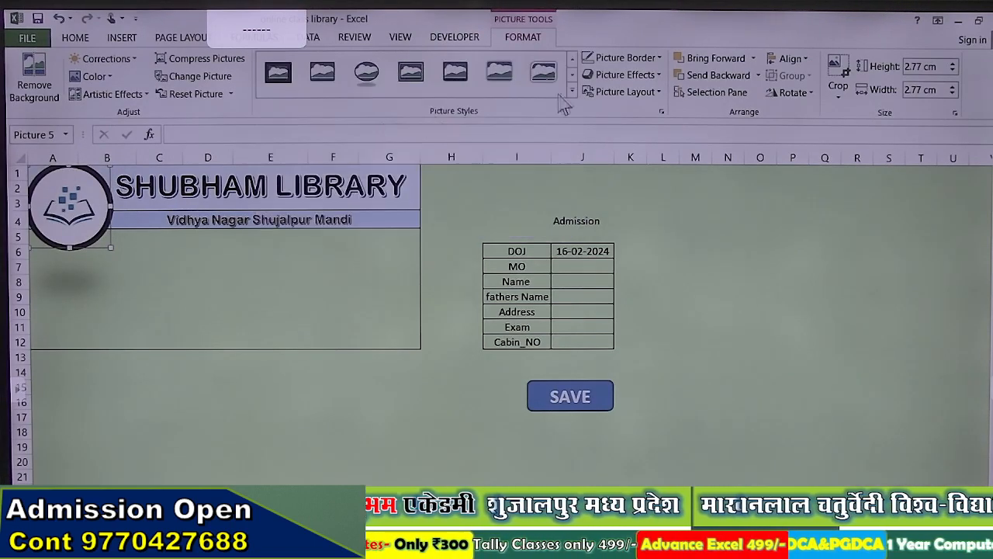
{"action": "left_click", "coordinate": [625, 75]}
{"action": "mouse_move", "coordinate": [641, 140]}
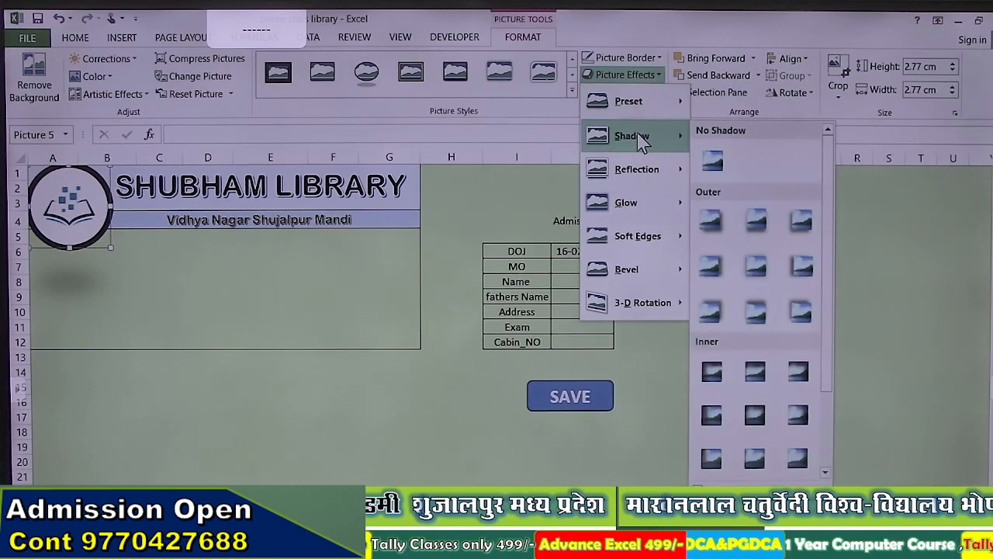
{"action": "left_click", "coordinate": [712, 159]}
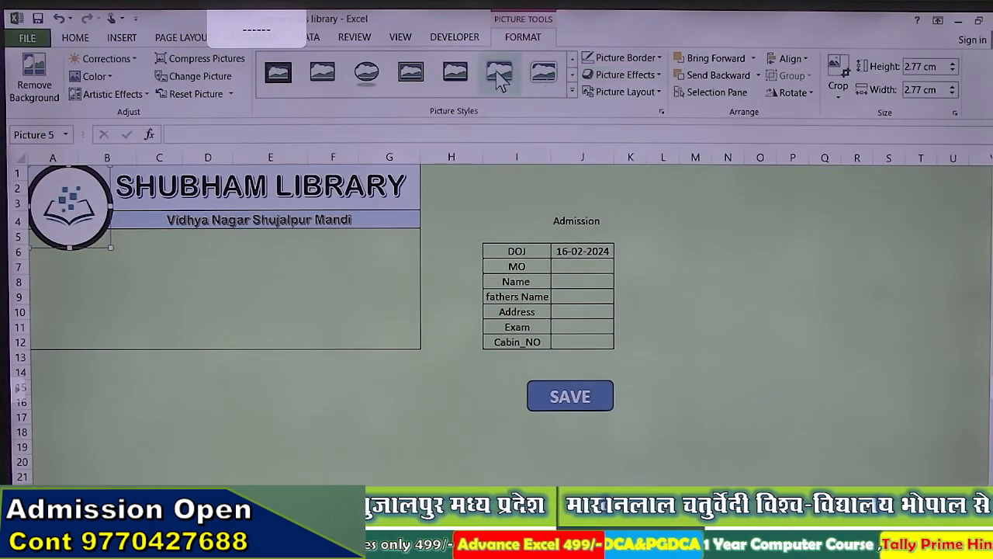
Step: Pick another oval style, set No Outline, and shrink the logo to 2.18 cm inside the header
{"action": "left_click", "coordinate": [572, 91]}
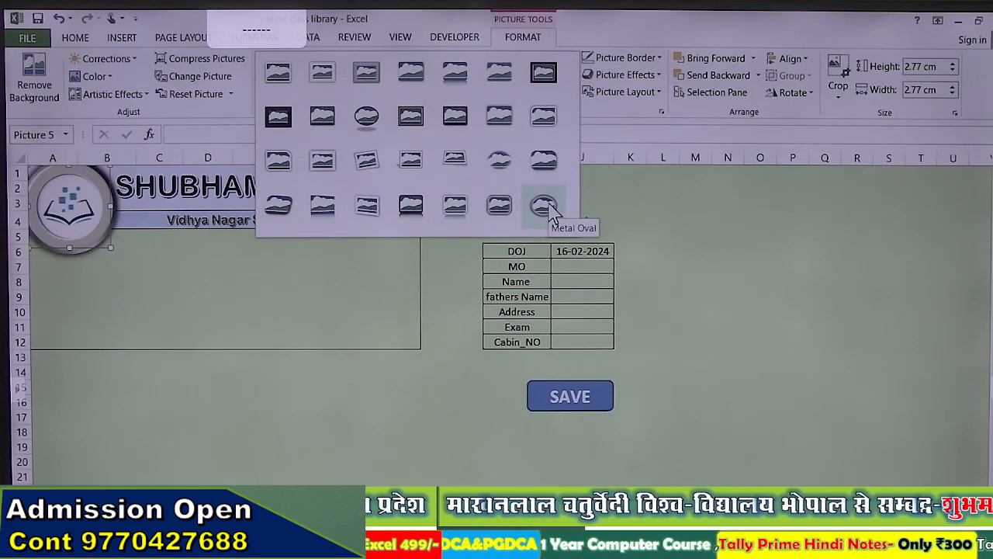
{"action": "left_click", "coordinate": [381, 132]}
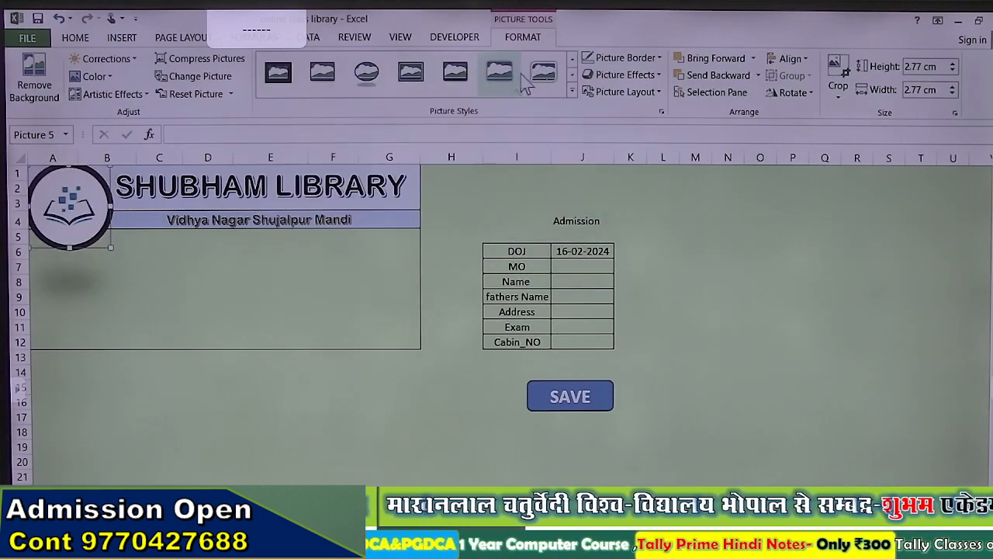
{"action": "left_click", "coordinate": [634, 64]}
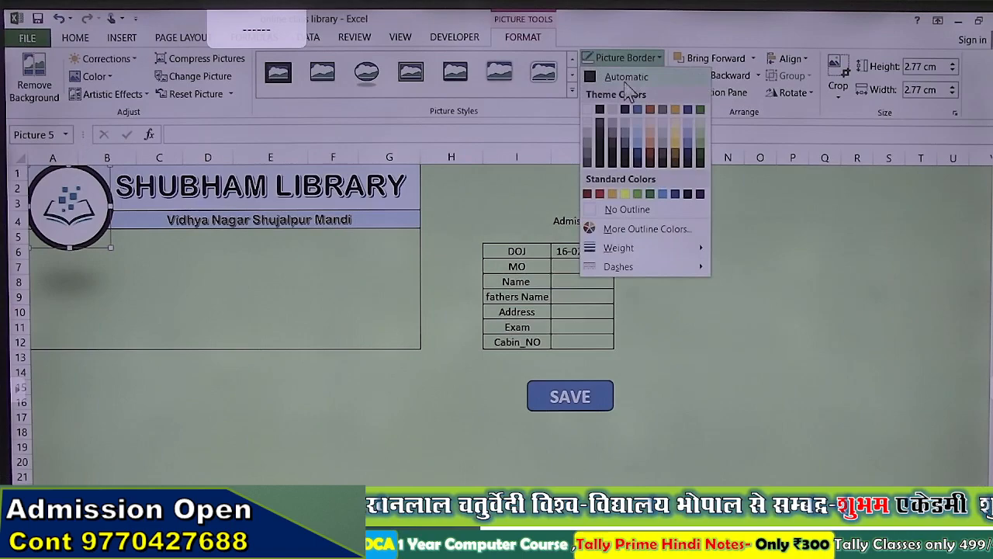
{"action": "left_click", "coordinate": [602, 208]}
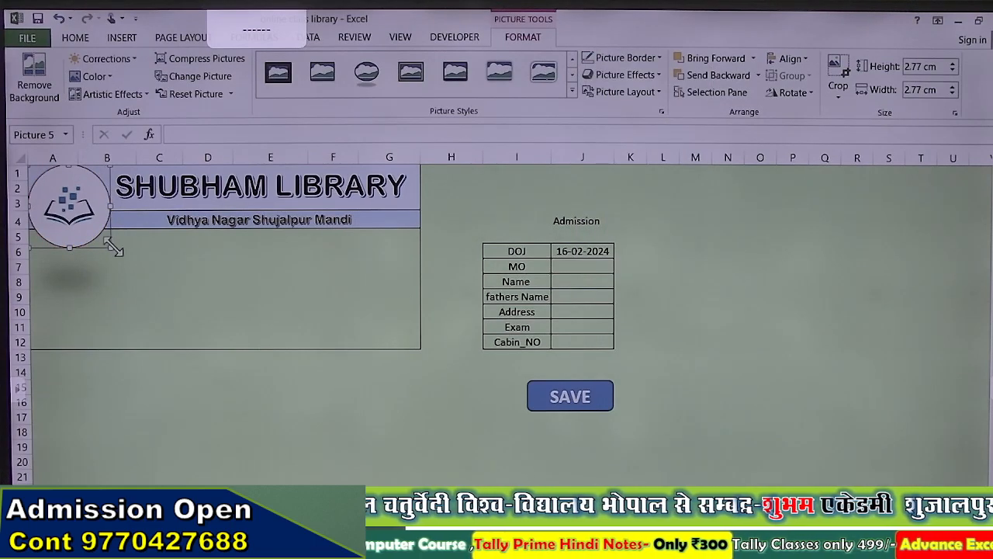
{"action": "left_click_drag", "start_coordinate": [111, 249], "coordinate": [93, 226]}
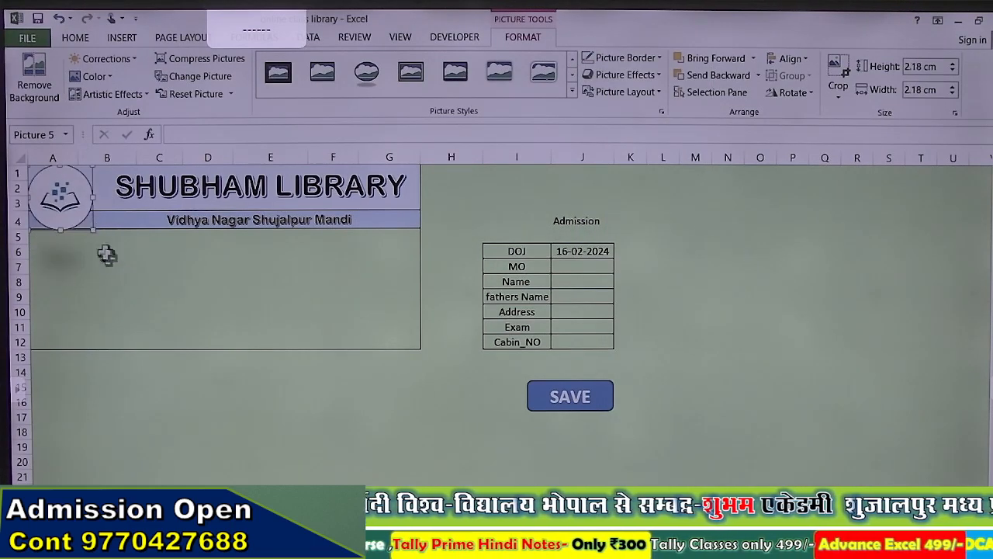
{"action": "left_click", "coordinate": [113, 266]}
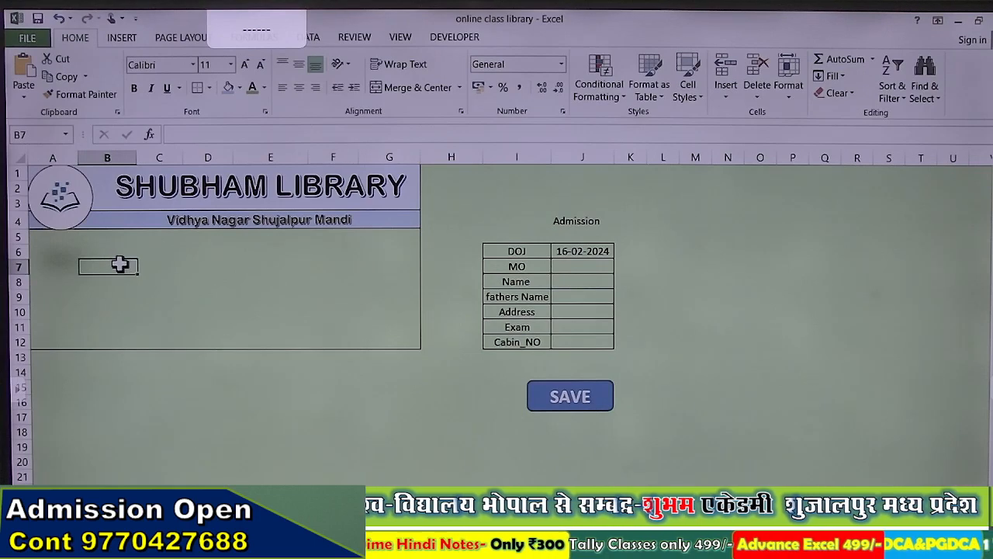